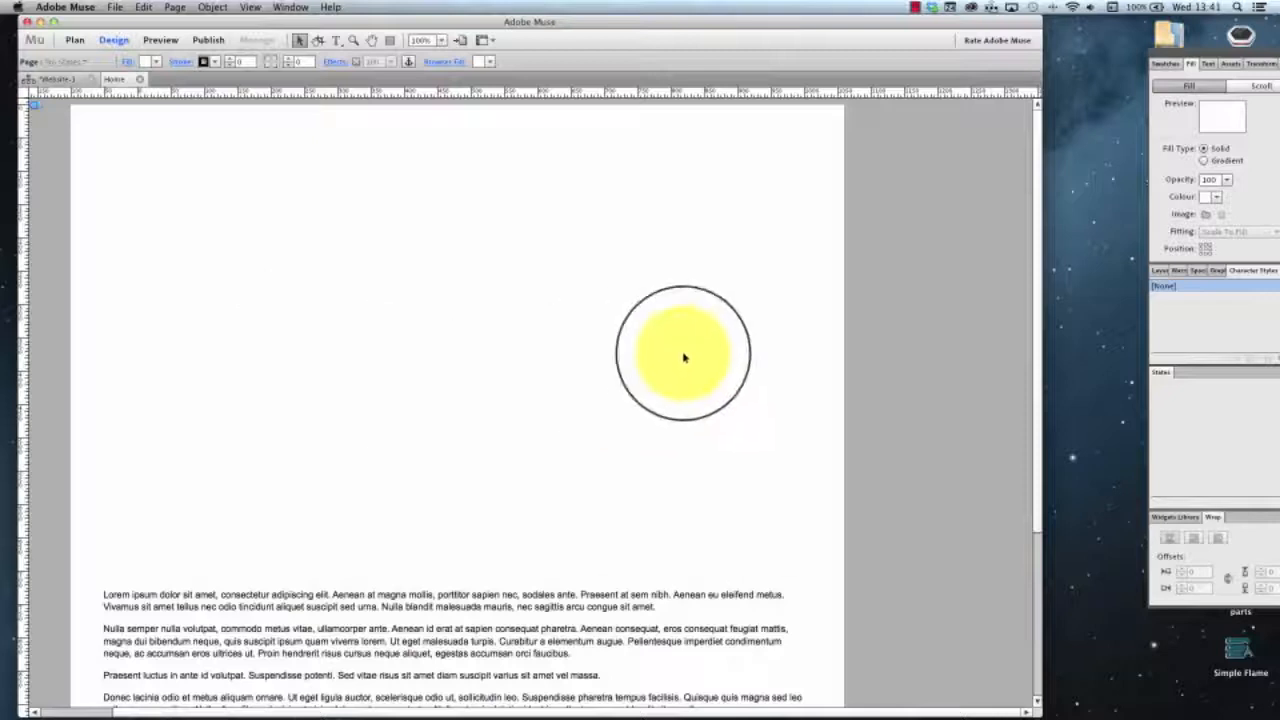
Open the A-Master page from the site plan to examine it, and return to the Home page.
{"action": "scroll", "coordinate": [686, 354], "scroll_direction": "up", "scroll_amount": 5}
{"action": "left_click", "coordinate": [74, 40]}
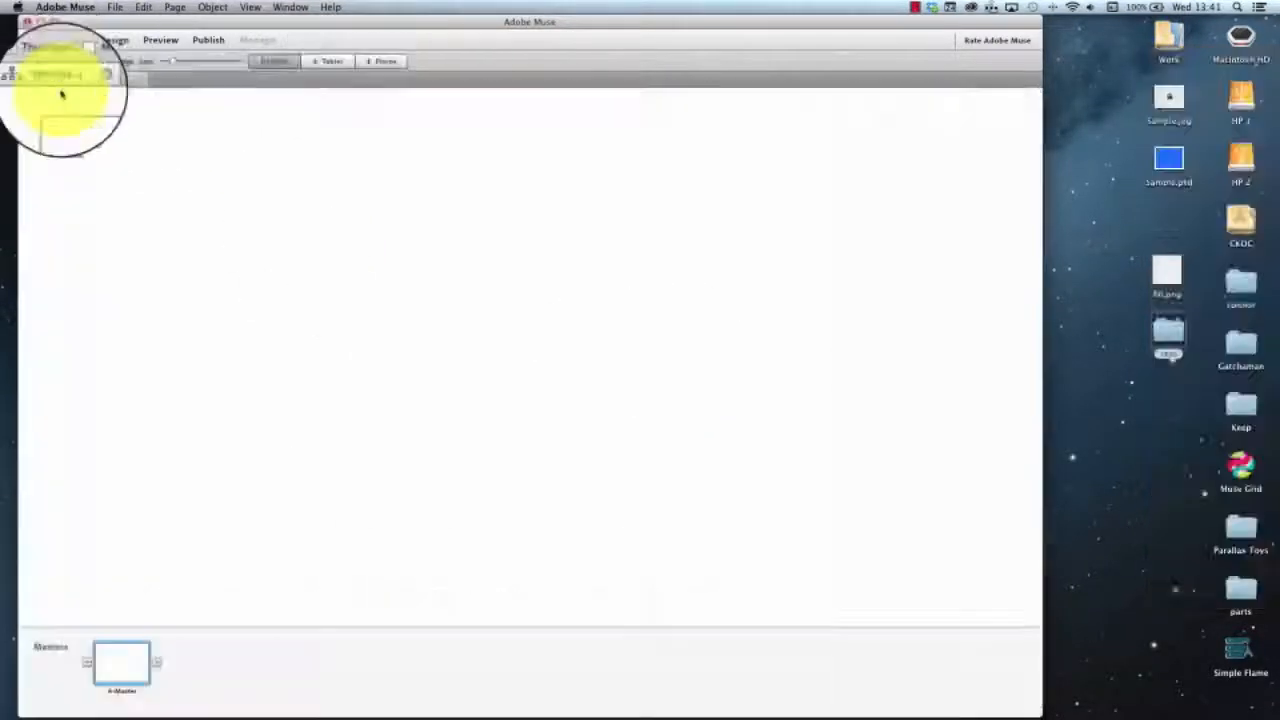
{"action": "left_click", "coordinate": [120, 665]}
{"action": "double_click", "coordinate": [131, 668]}
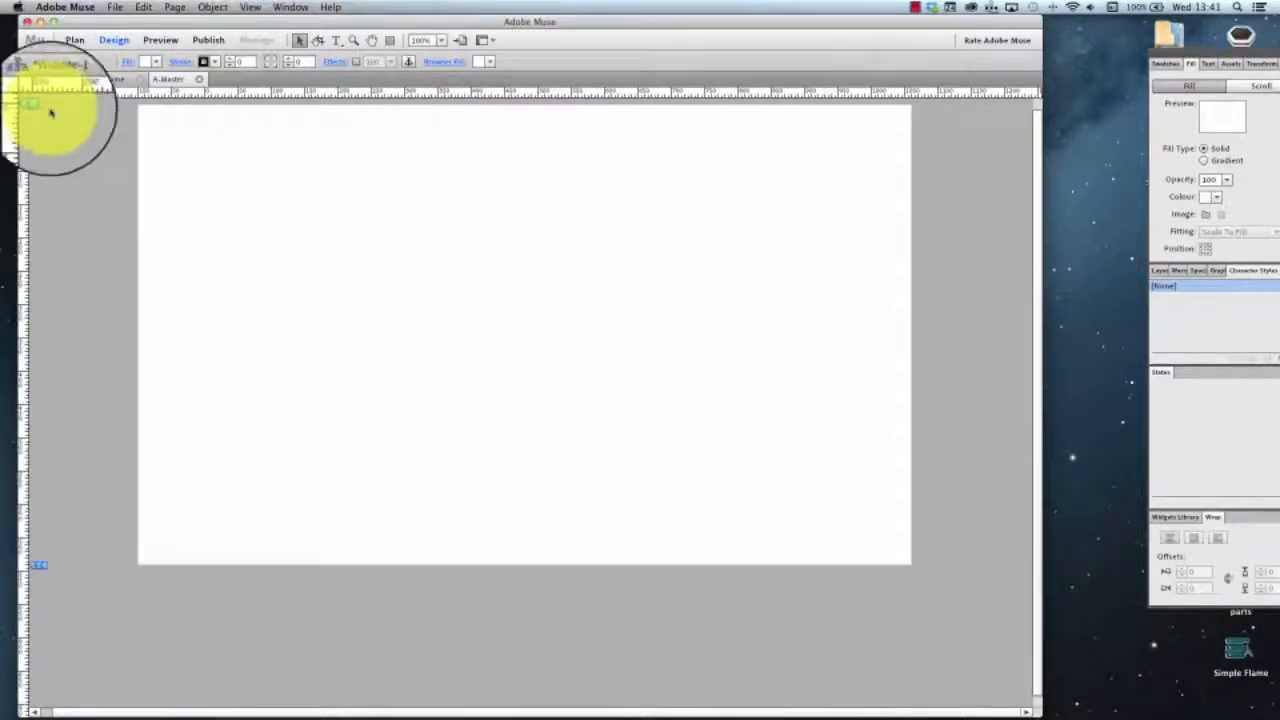
{"action": "left_click", "coordinate": [200, 80]}
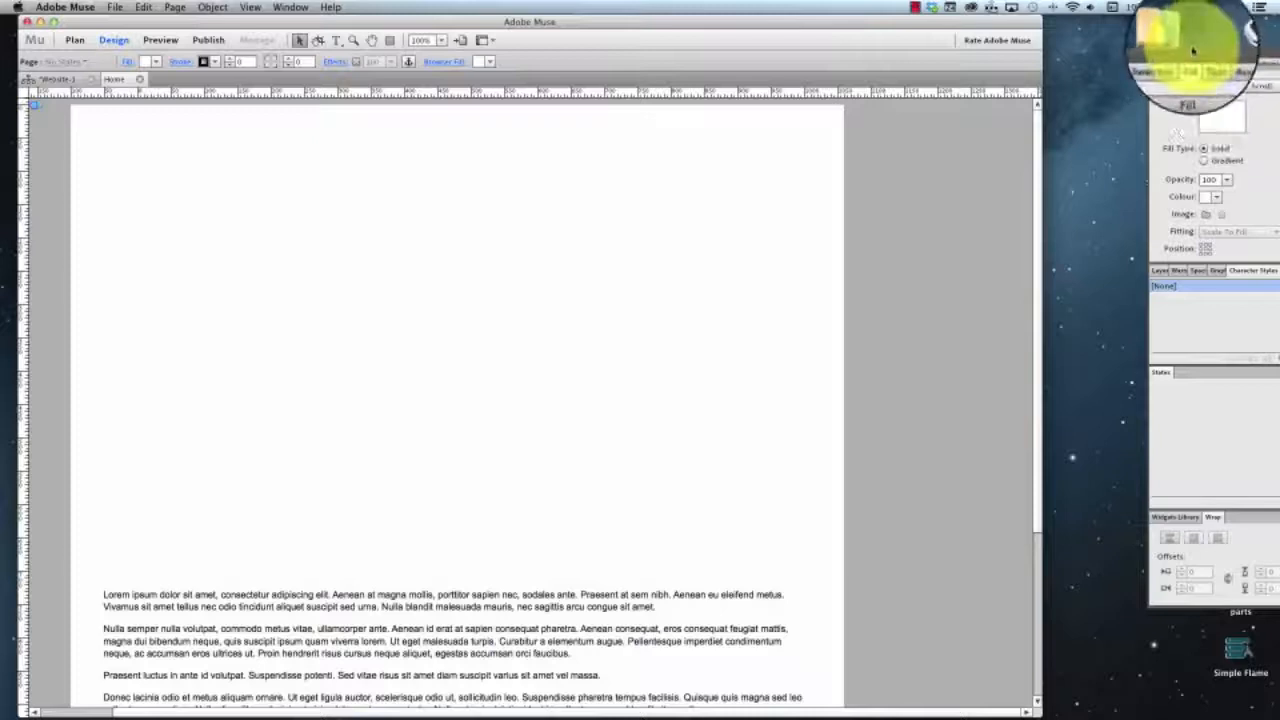
Move the floating panels off the desktop files and place Sample.jpg from the desktop above the body text on the Home page.
{"action": "left_click_drag", "start_coordinate": [1191, 55], "coordinate": [912, 58]}
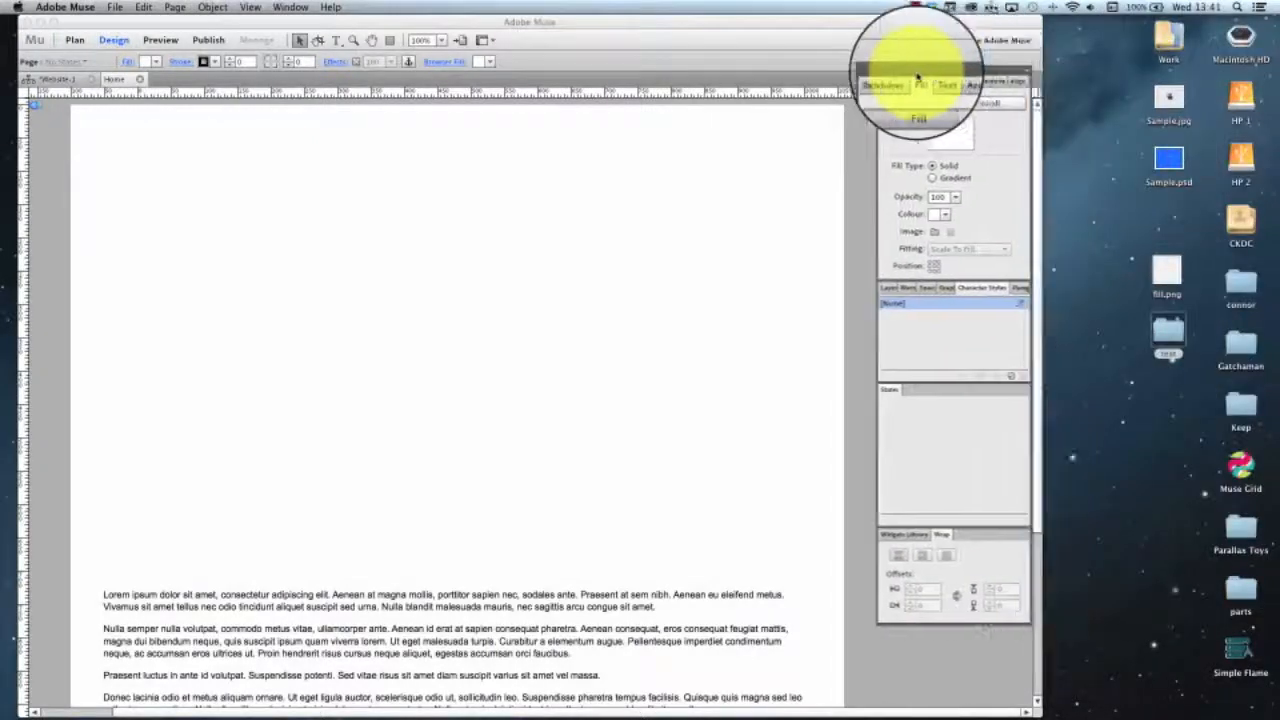
{"action": "left_click_drag", "start_coordinate": [1169, 96], "coordinate": [140, 152]}
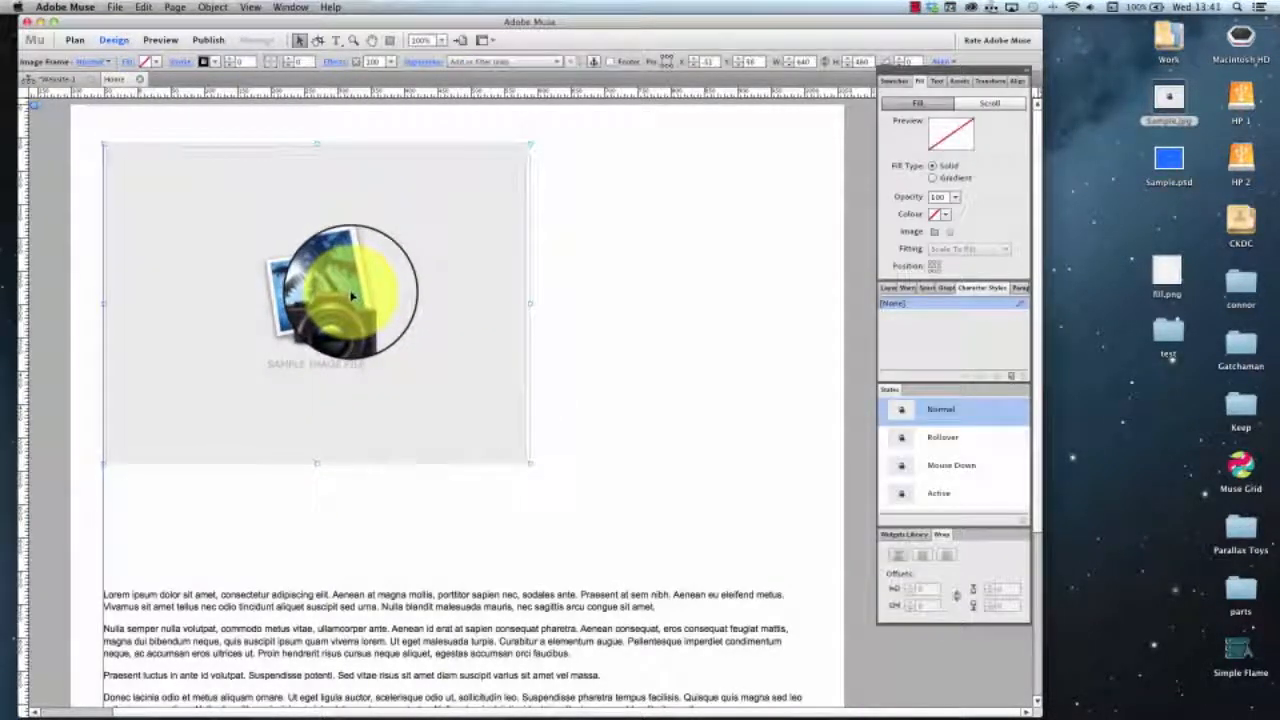
{"action": "left_click", "coordinate": [640, 269]}
Place a second copy of Sample.jpg from the Desktop folder over the first image and delete it.
{"action": "left_click", "coordinate": [115, 7]}
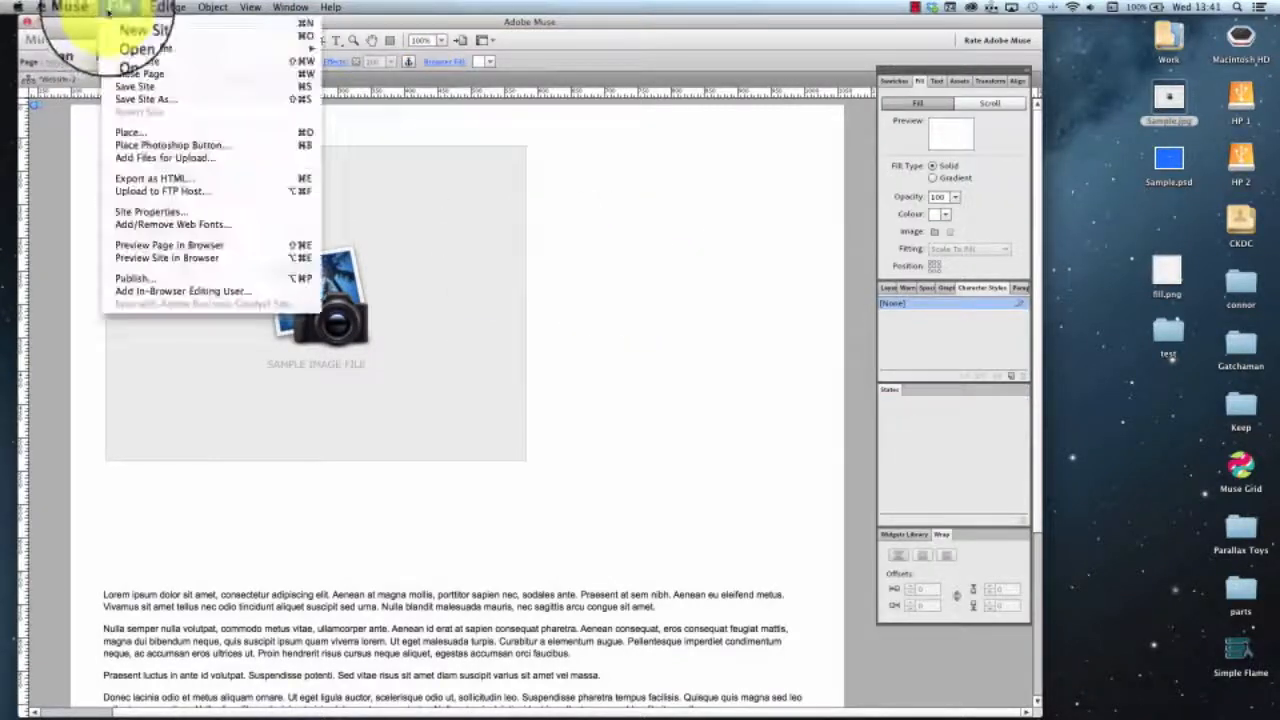
{"action": "left_click", "coordinate": [481, 227]}
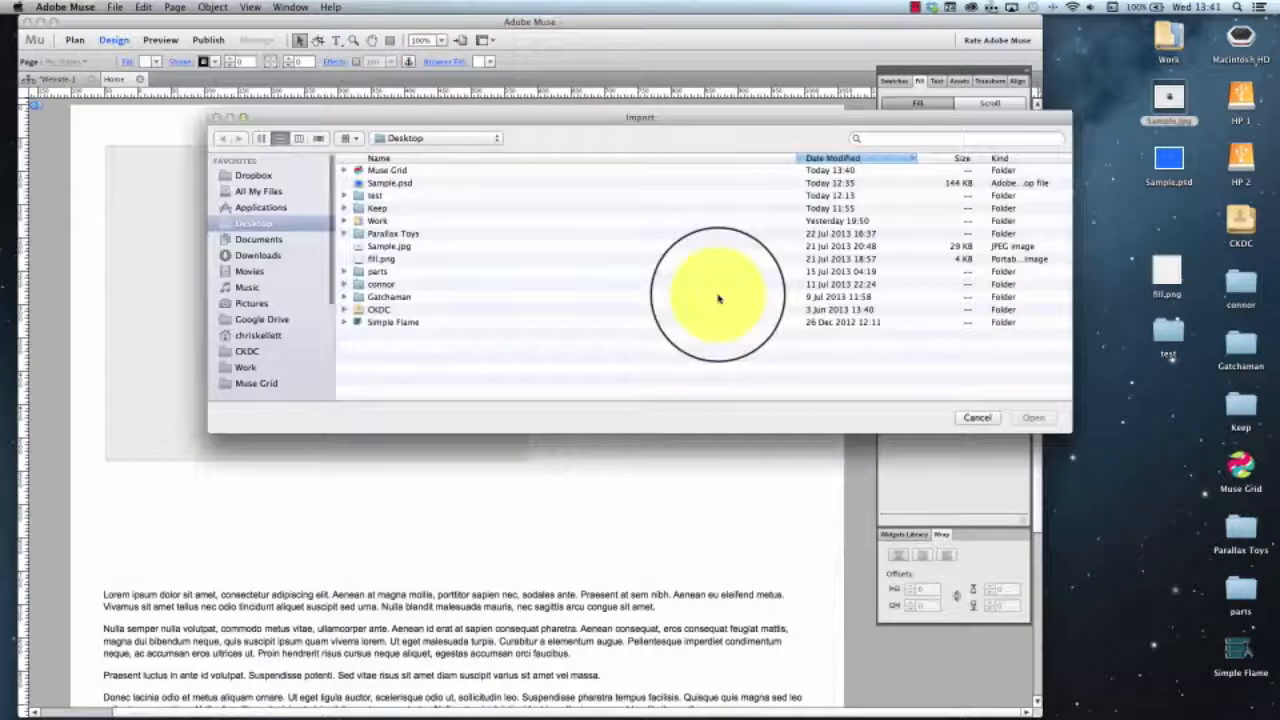
{"action": "left_click", "coordinate": [390, 248]}
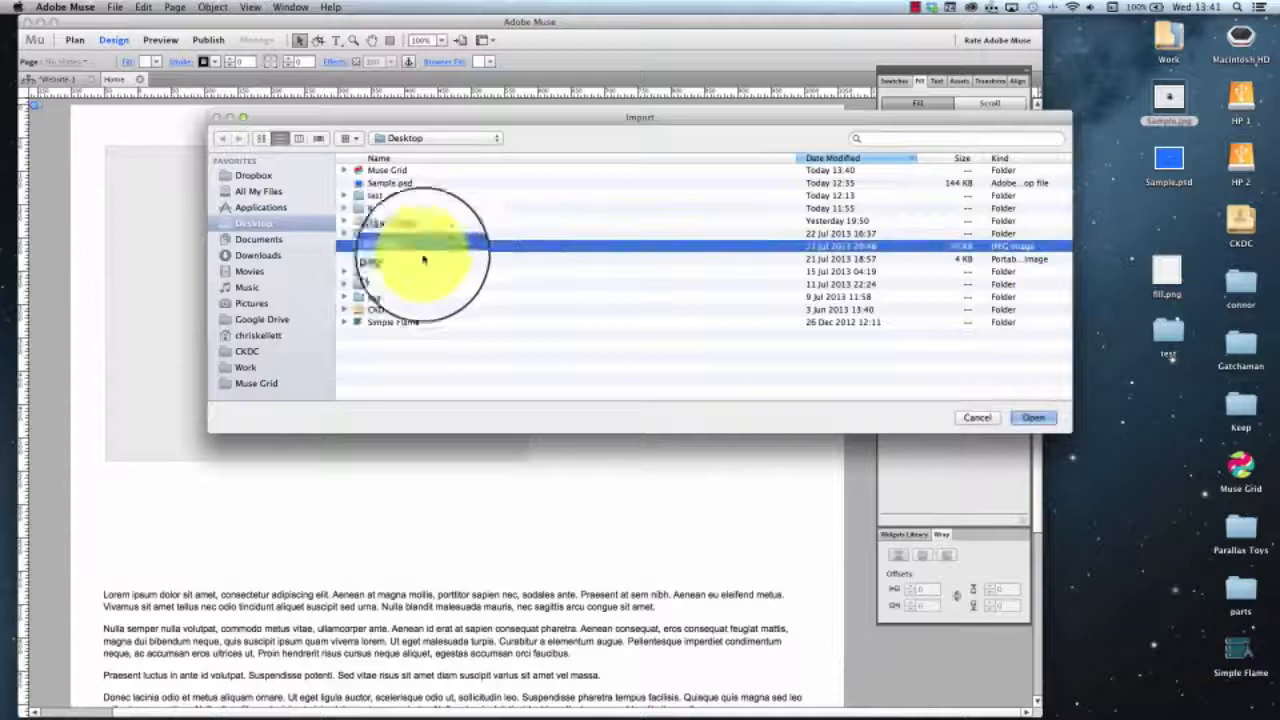
{"action": "left_click", "coordinate": [1033, 417]}
{"action": "left_click", "coordinate": [577, 310]}
{"action": "left_click_drag", "start_coordinate": [666, 362], "coordinate": [488, 316]}
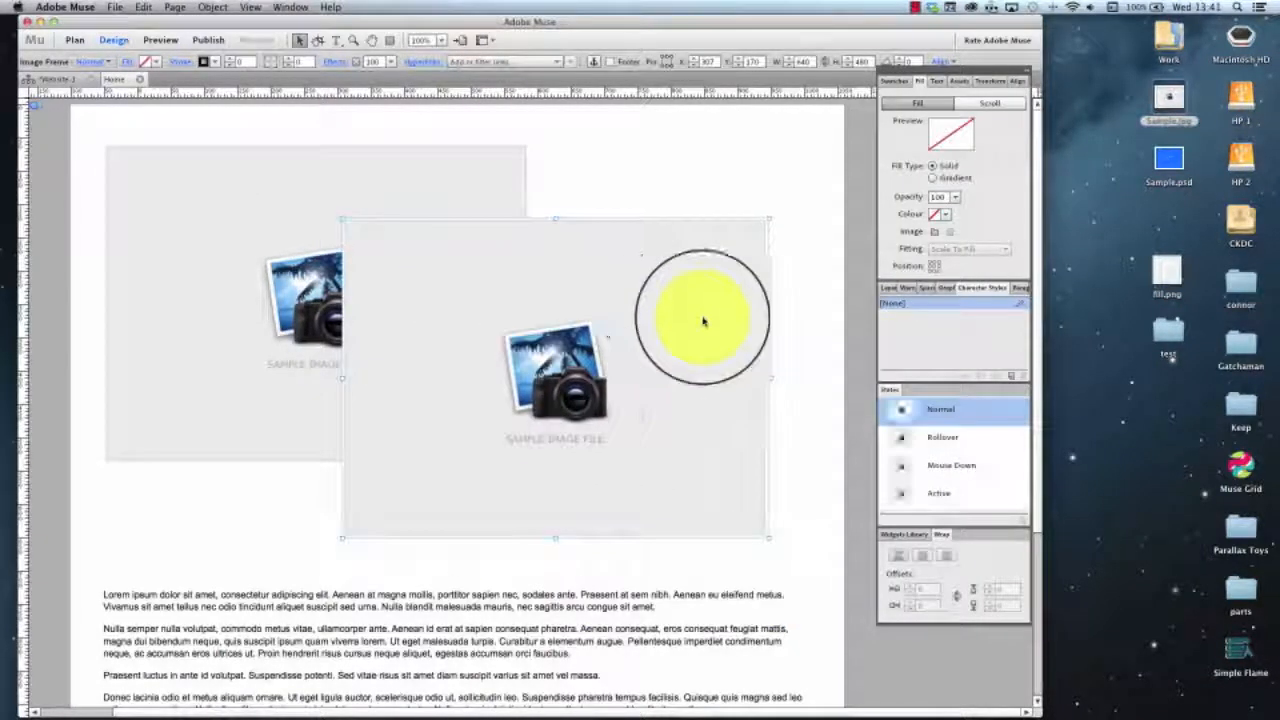
{"action": "key", "text": "Delete"}
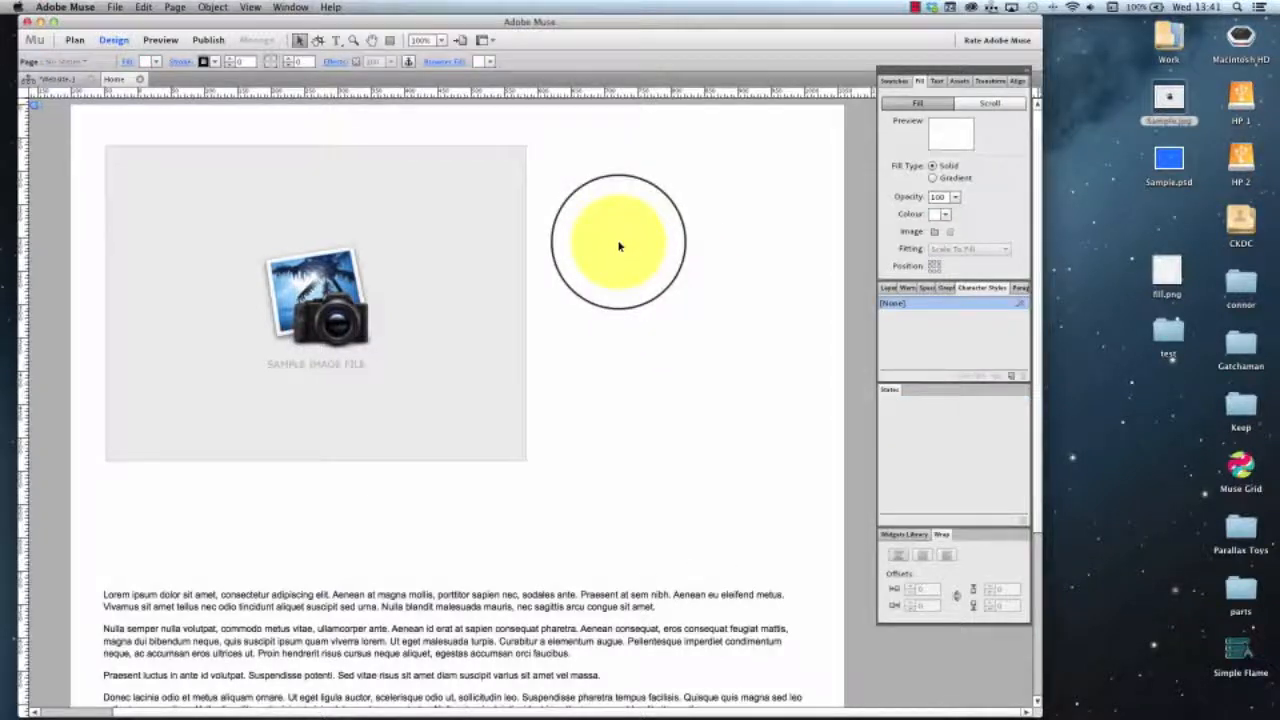
Move the sample image slightly upward on the Home page and deselect it.
{"action": "left_click", "coordinate": [429, 262]}
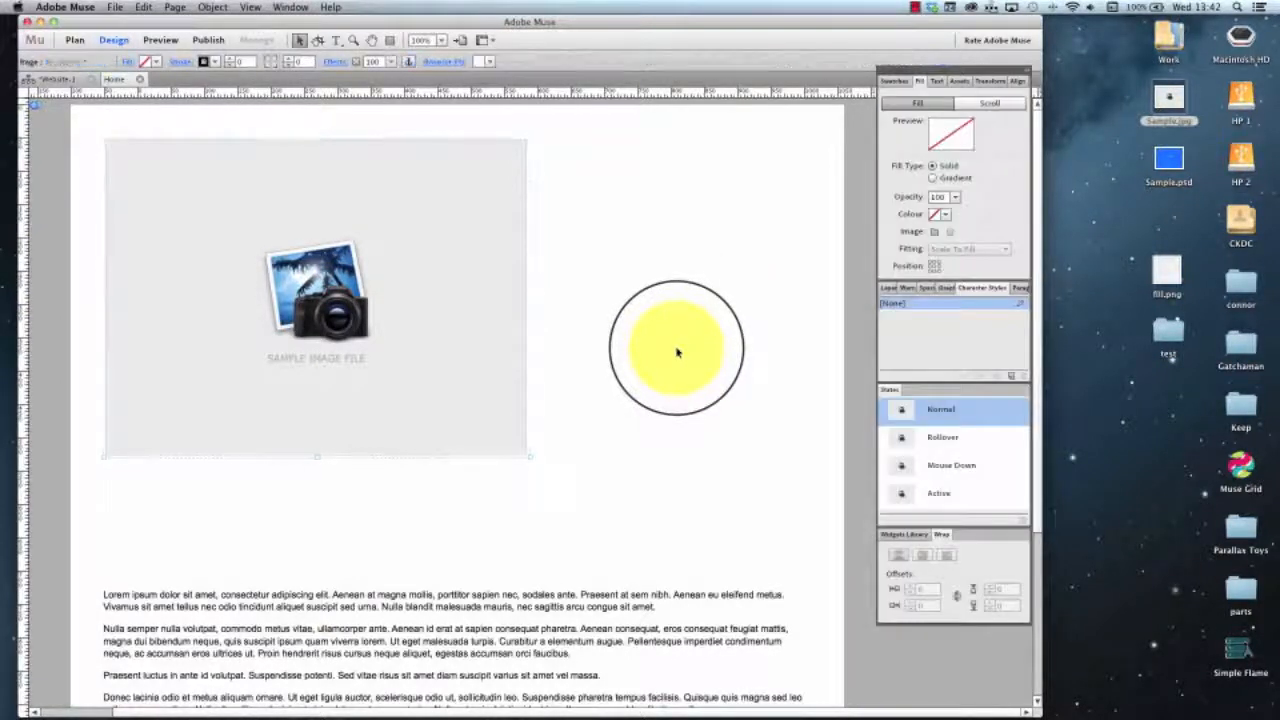
{"action": "left_click", "coordinate": [677, 352]}
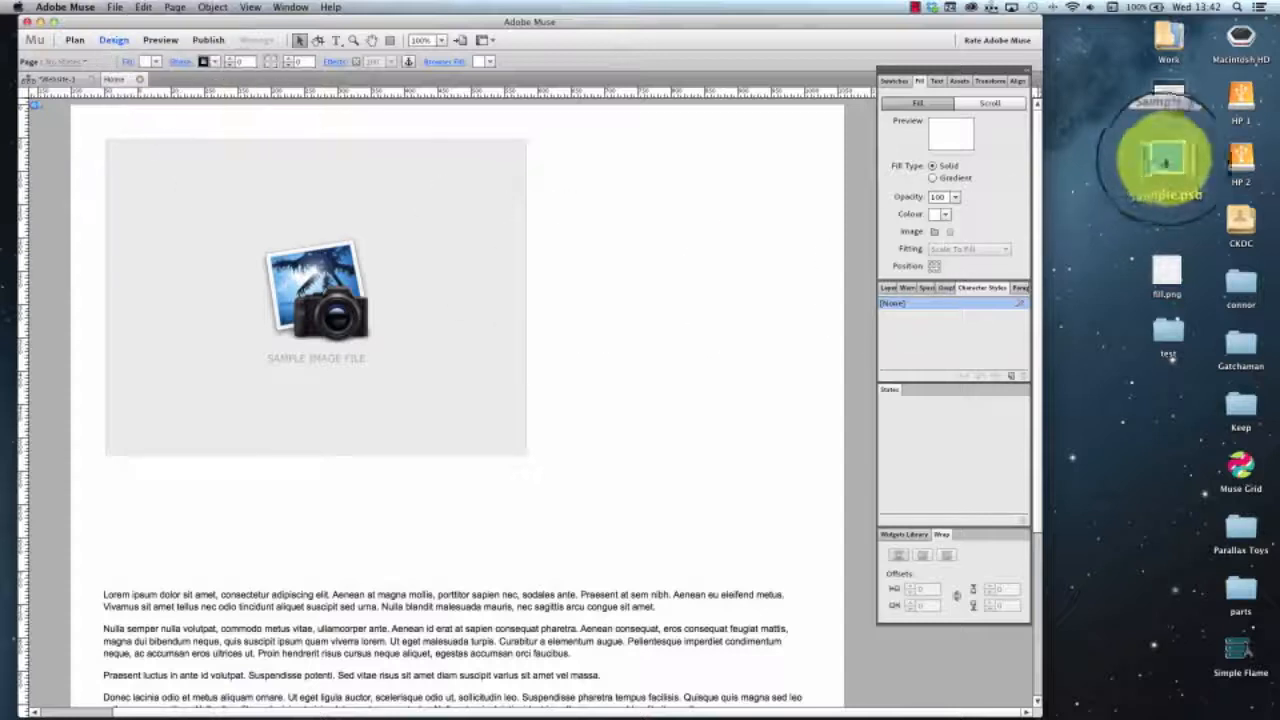
Open Sample.psd in Photoshop and check its contents by hiding and reshowing LAYER THREE, LAYER TWO and LAYER ONE.
{"action": "left_click", "coordinate": [1169, 158]}
{"action": "double_click", "coordinate": [1169, 158]}
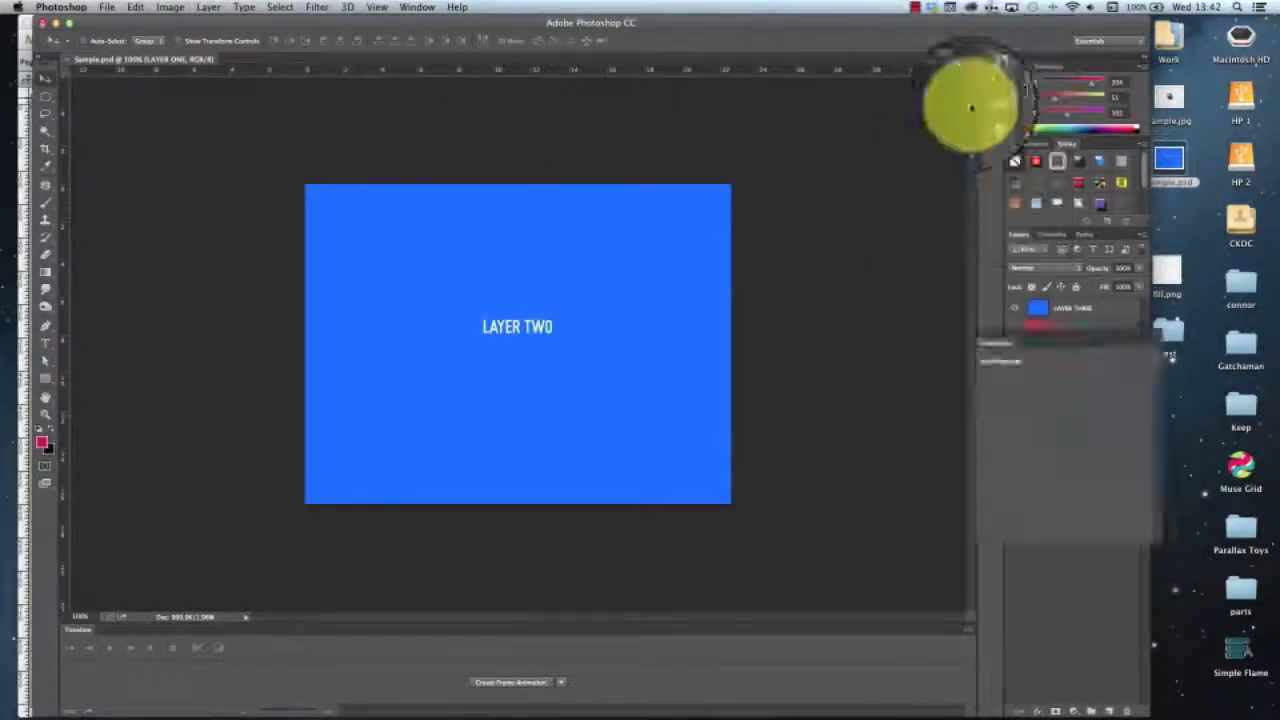
{"action": "left_click", "coordinate": [1077, 310]}
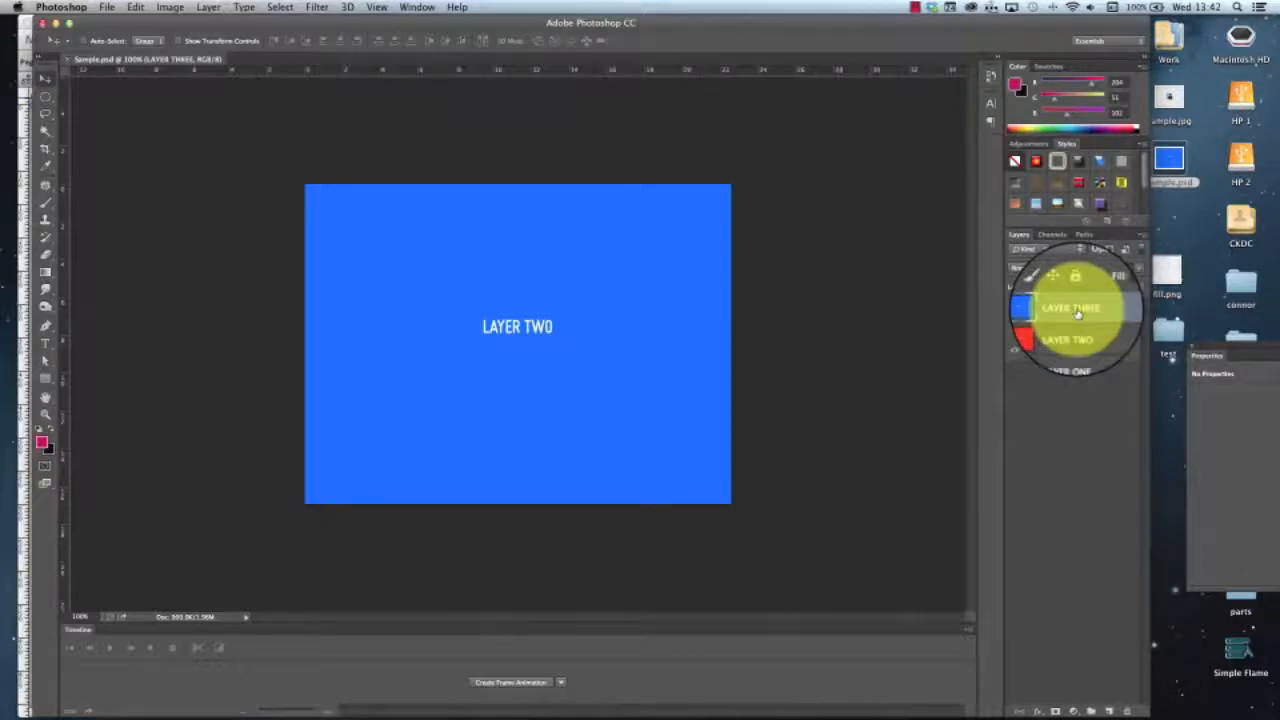
{"action": "left_click", "coordinate": [1016, 309]}
{"action": "left_click", "coordinate": [1015, 330]}
{"action": "left_click", "coordinate": [1013, 349]}
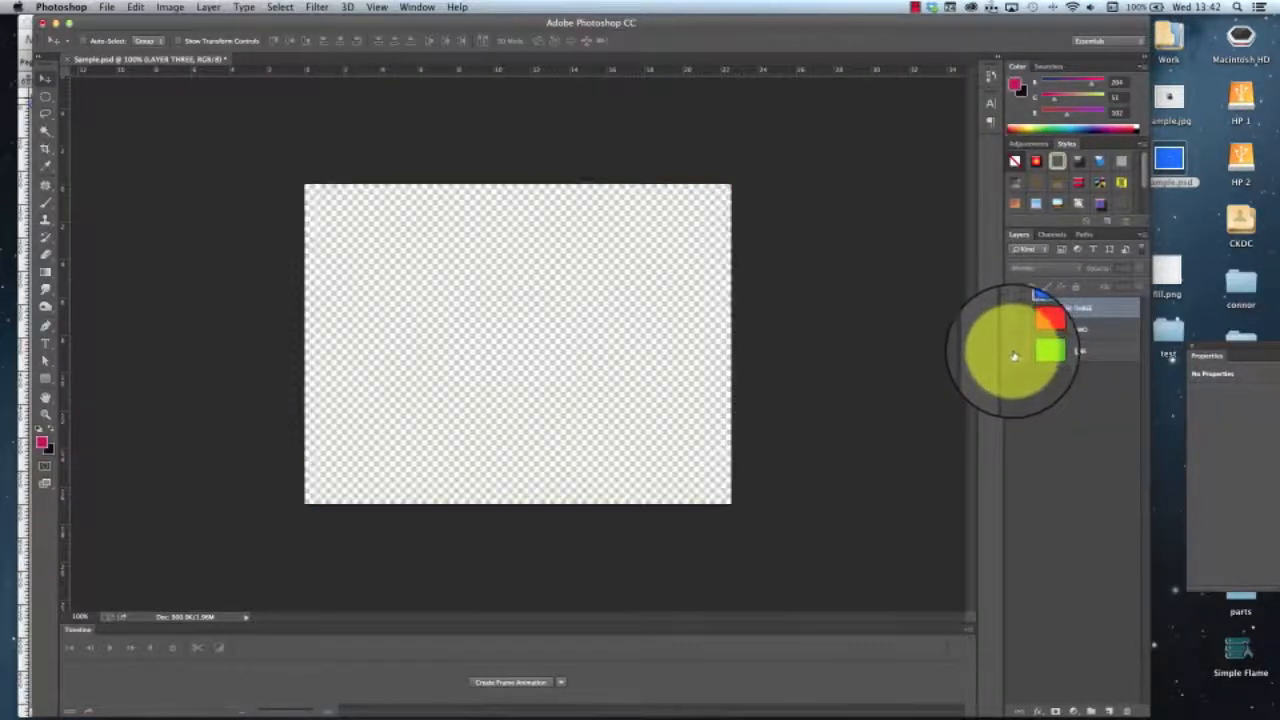
{"action": "left_click", "coordinate": [1014, 349]}
{"action": "left_click", "coordinate": [1014, 330]}
{"action": "left_click", "coordinate": [1013, 310]}
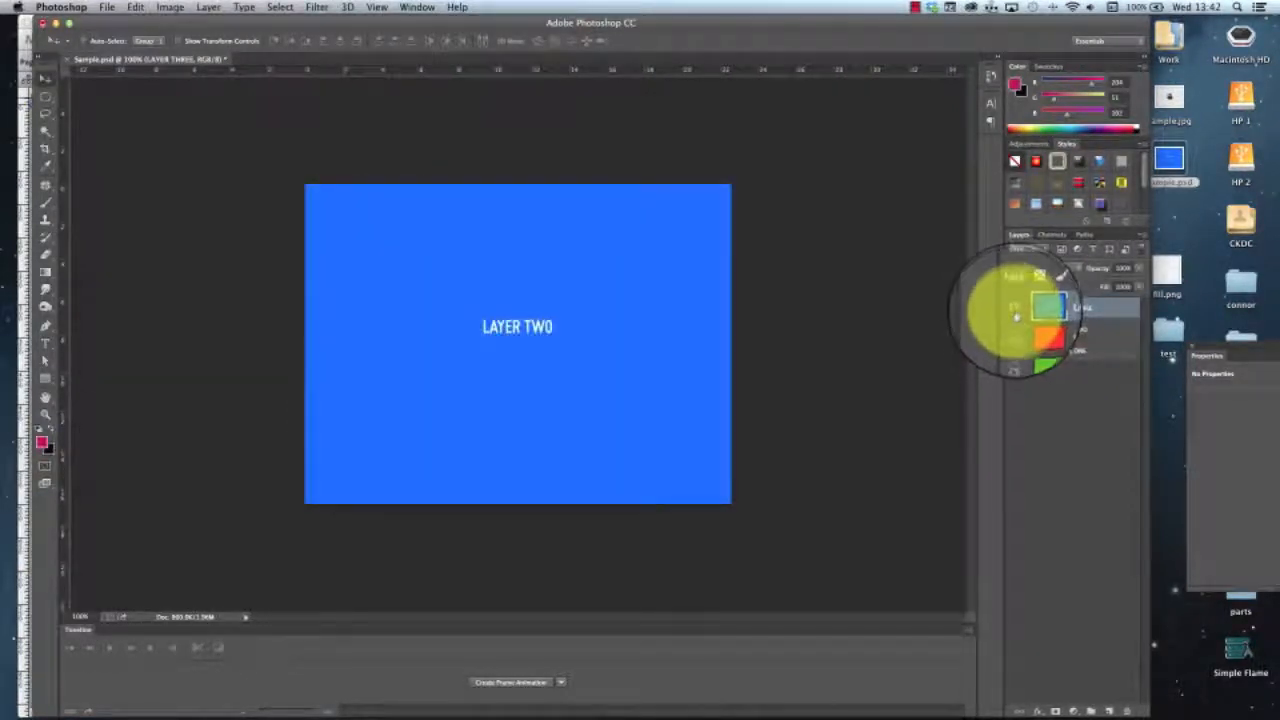
{"action": "left_click", "coordinate": [914, 7]}
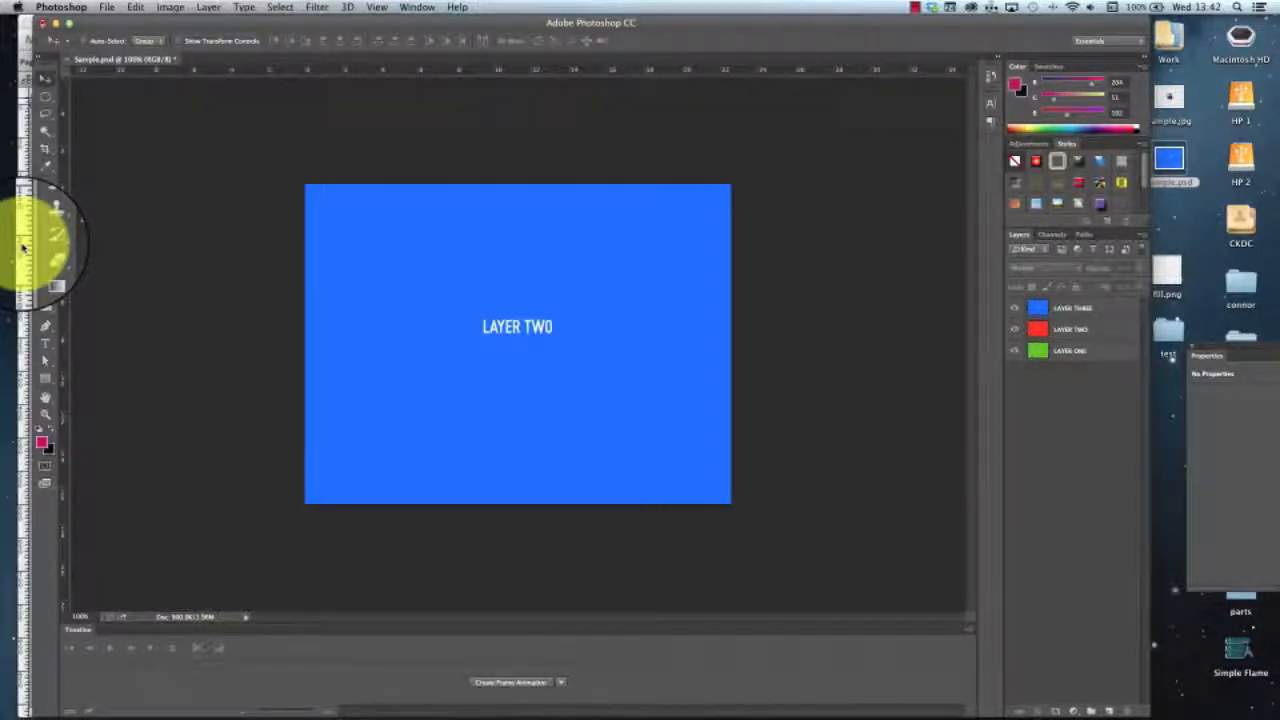
Switch to Adobe Muse, place Sample.psd from the desktop overlapping the sample image, and delete it.
{"action": "left_click", "coordinate": [22, 247]}
{"action": "left_click_drag", "start_coordinate": [1170, 162], "coordinate": [414, 166]}
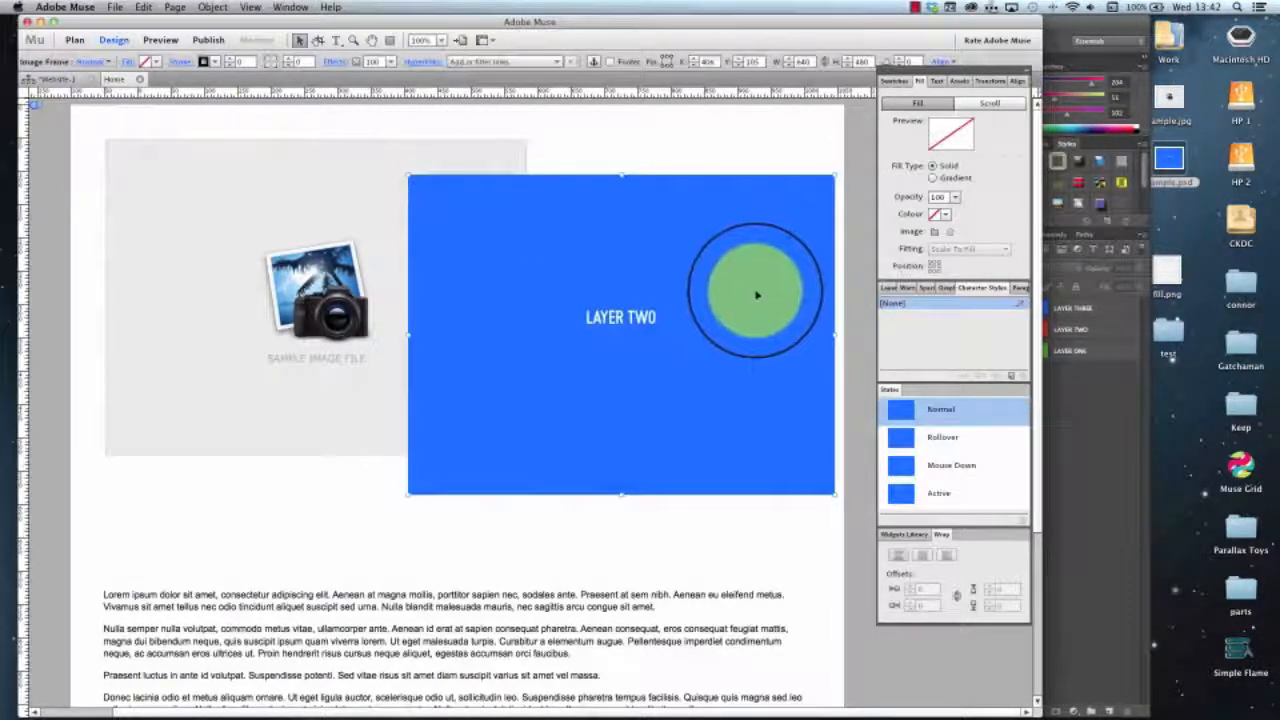
{"action": "left_click_drag", "start_coordinate": [691, 302], "coordinate": [700, 229]}
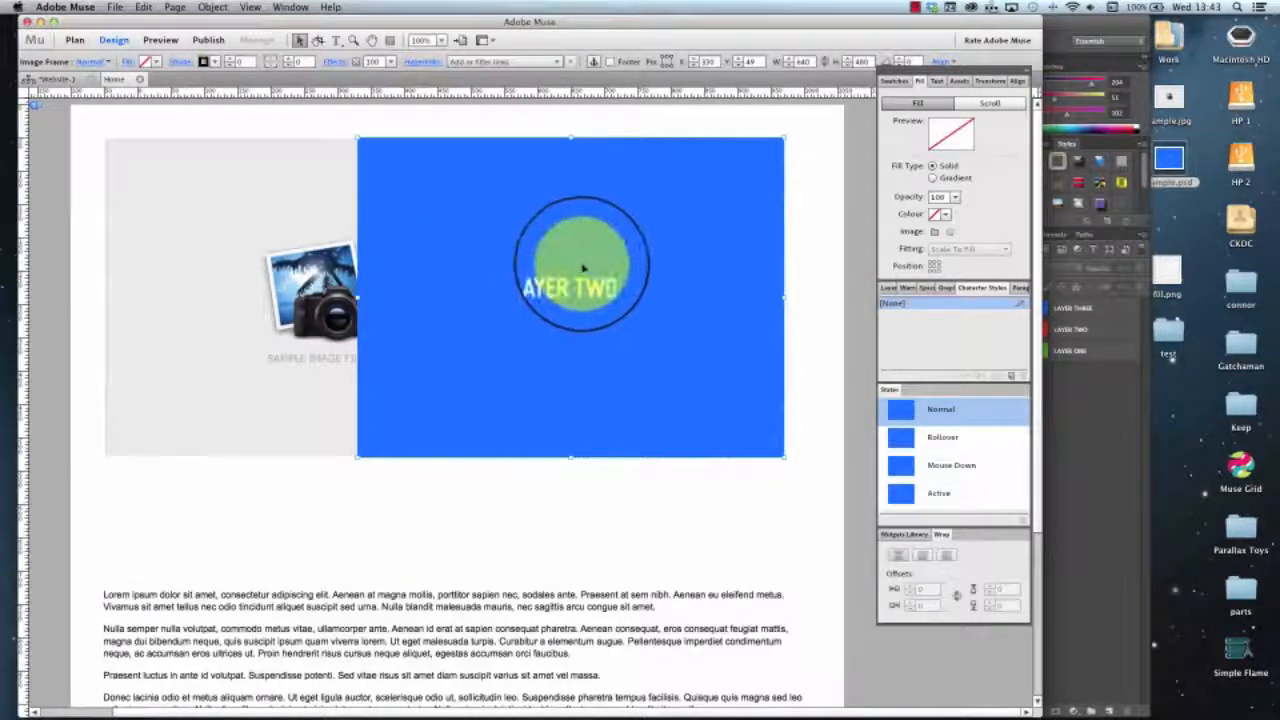
{"action": "key", "text": "Delete"}
Switch to Photoshop, shift the blue LAYER THREE downward to expose a strip of the red layer, and save Sample.psd.
{"action": "mouse_move", "coordinate": [820, 717]}
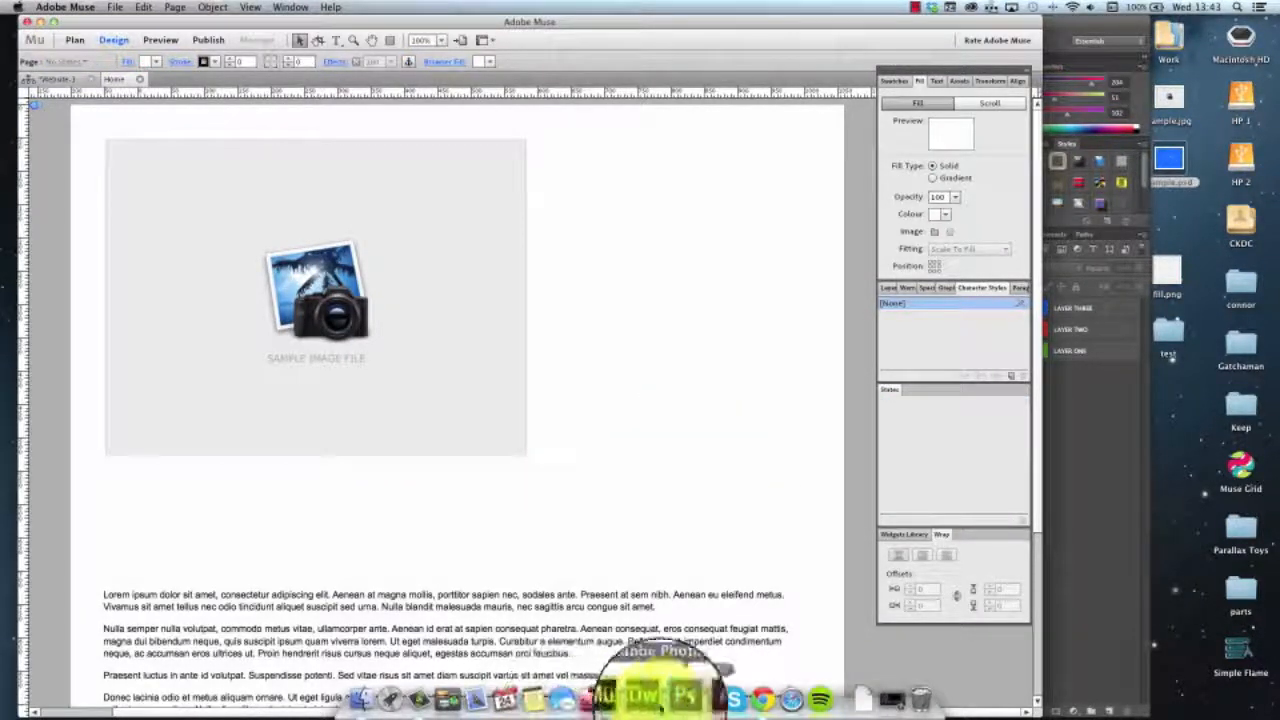
{"action": "left_click", "coordinate": [634, 688]}
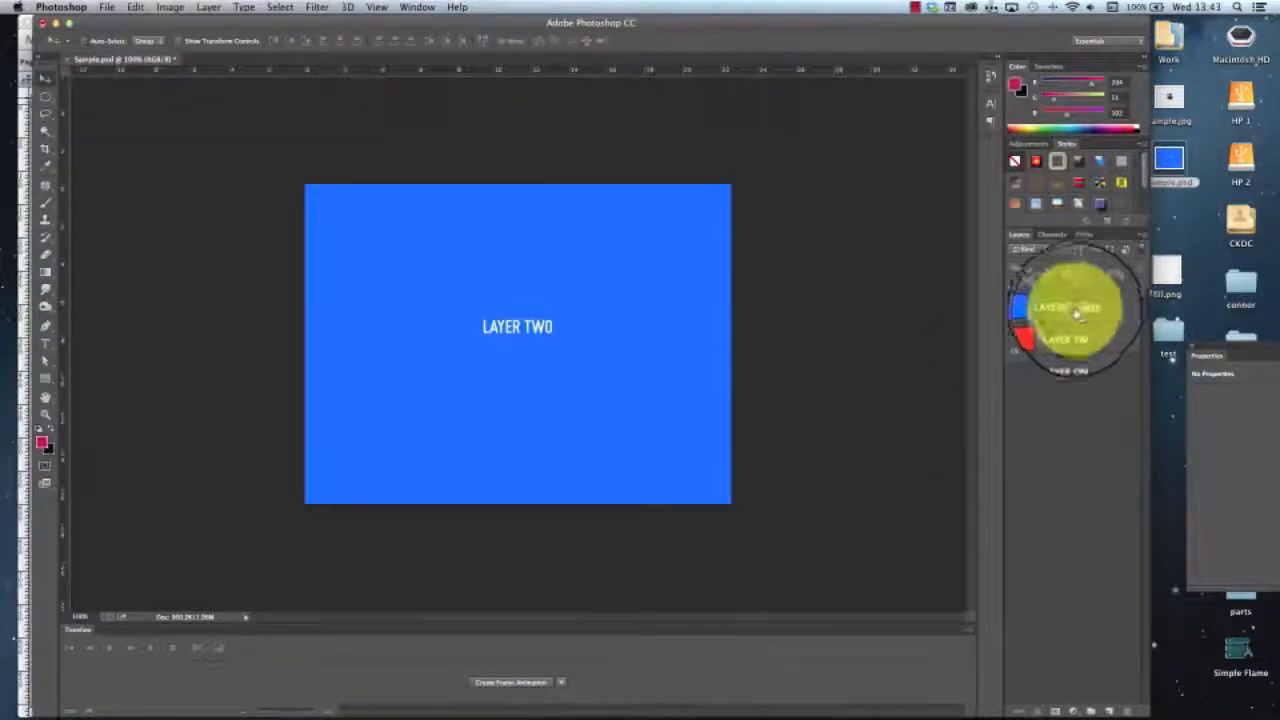
{"action": "left_click_drag", "start_coordinate": [590, 282], "coordinate": [593, 355]}
{"action": "left_click", "coordinate": [1040, 358]}
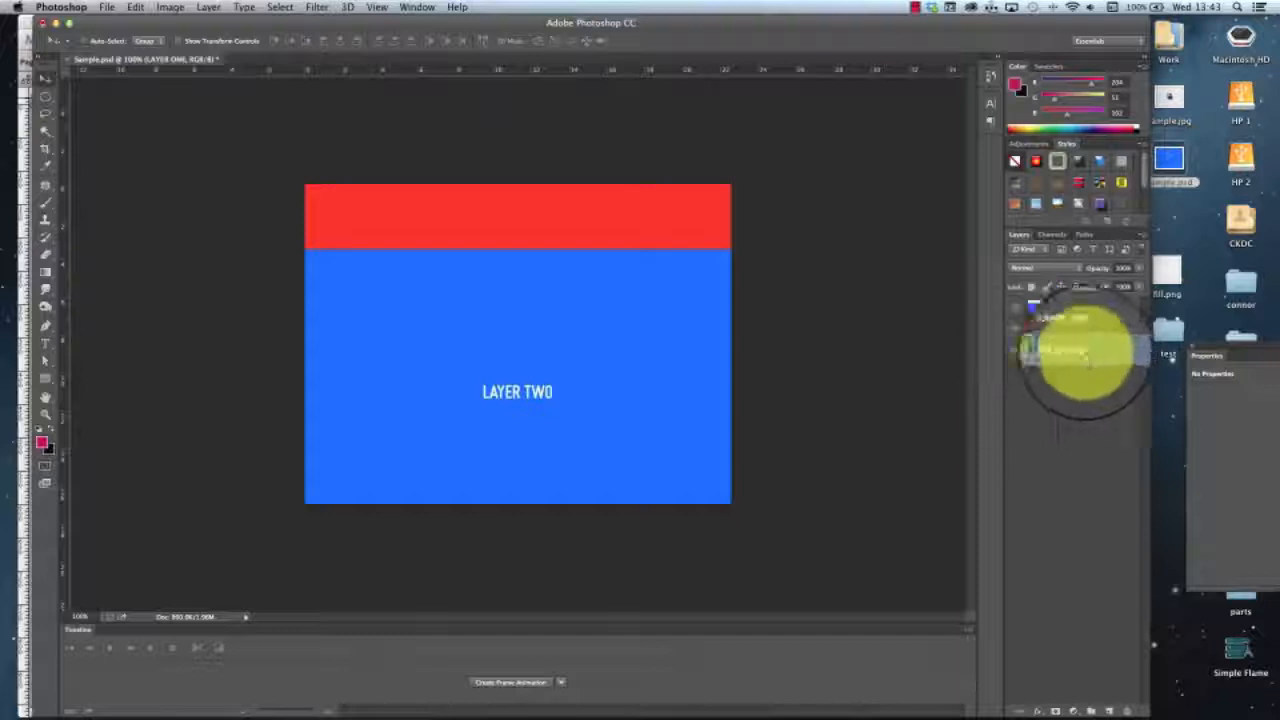
{"action": "left_click", "coordinate": [503, 316]}
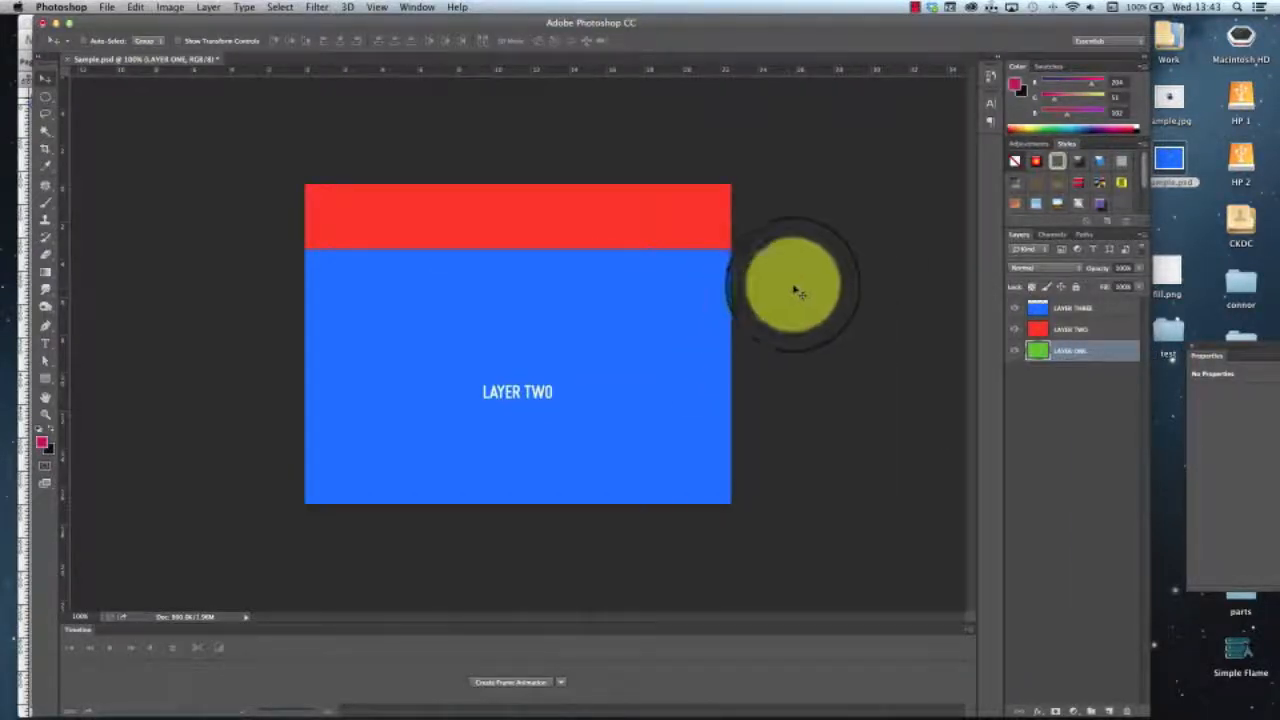
{"action": "left_click", "coordinate": [106, 7]}
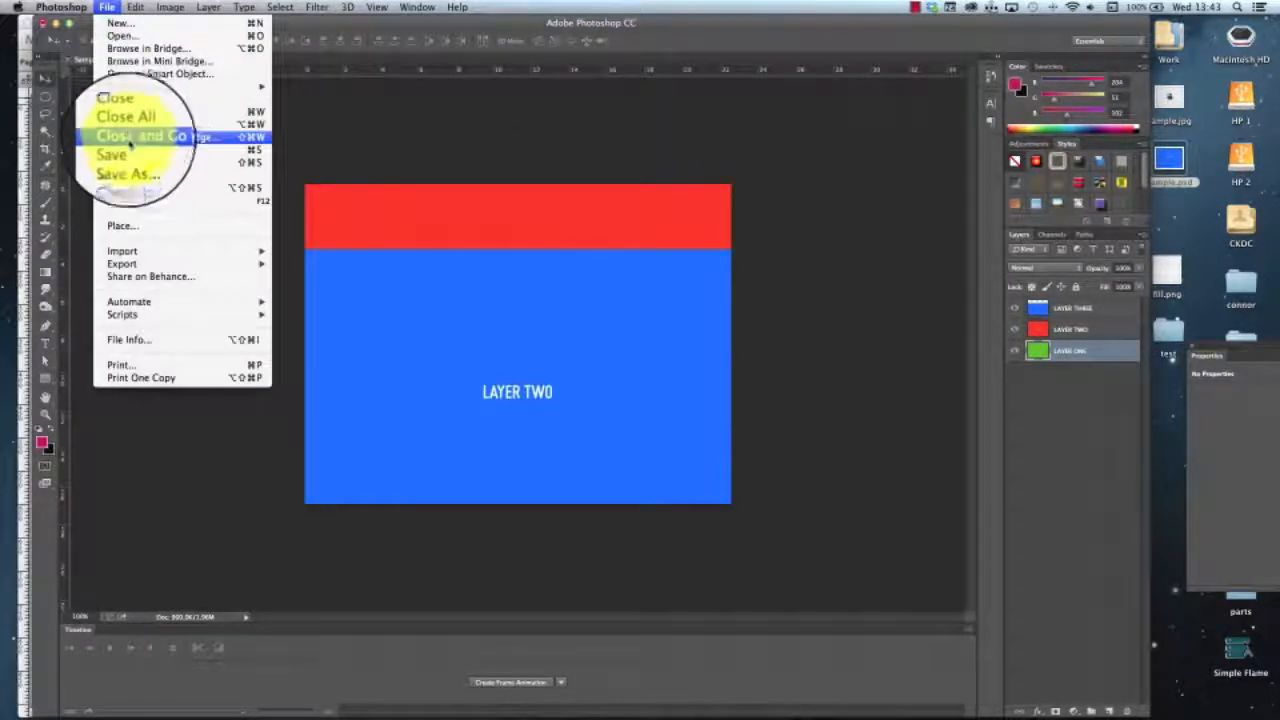
{"action": "left_click", "coordinate": [122, 150]}
Switch to Adobe Muse, place the modified Sample.psd from the desktop on the Home page, and delete it.
{"action": "left_click", "coordinate": [25, 167]}
{"action": "left_click_drag", "start_coordinate": [1169, 160], "coordinate": [478, 240]}
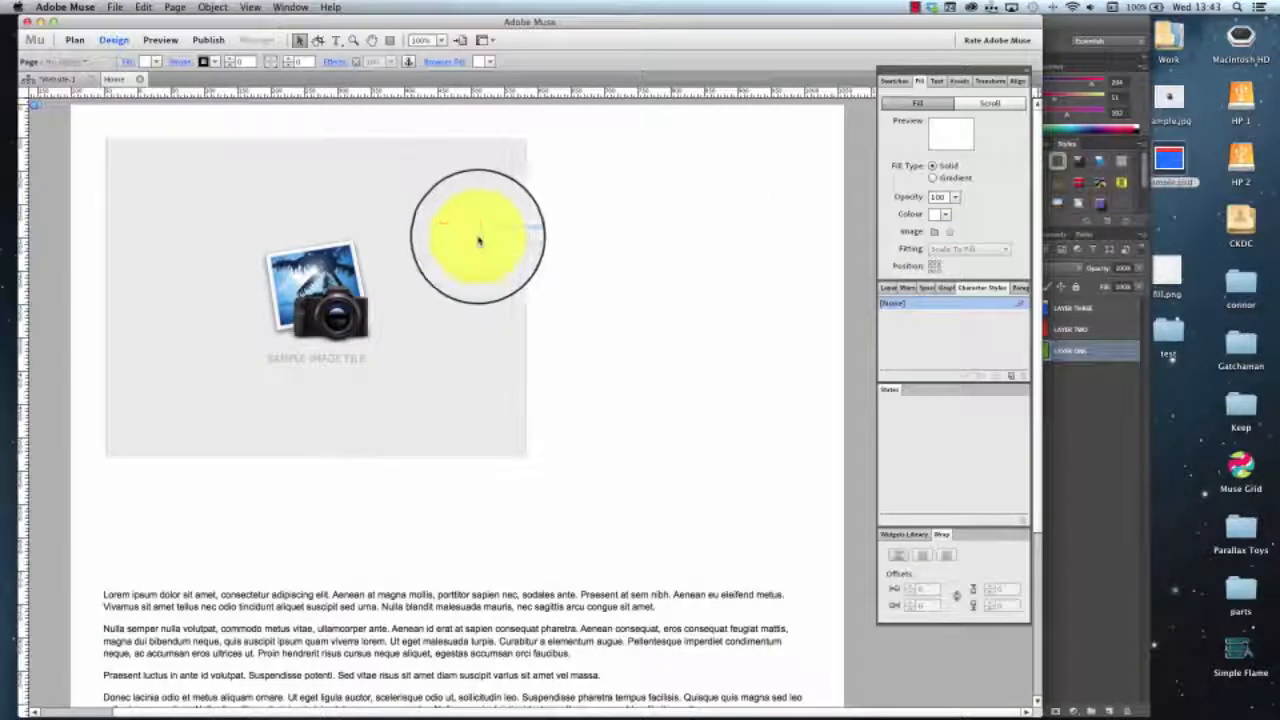
{"action": "left_click", "coordinate": [448, 233]}
{"action": "left_click_drag", "start_coordinate": [673, 316], "coordinate": [578, 292]}
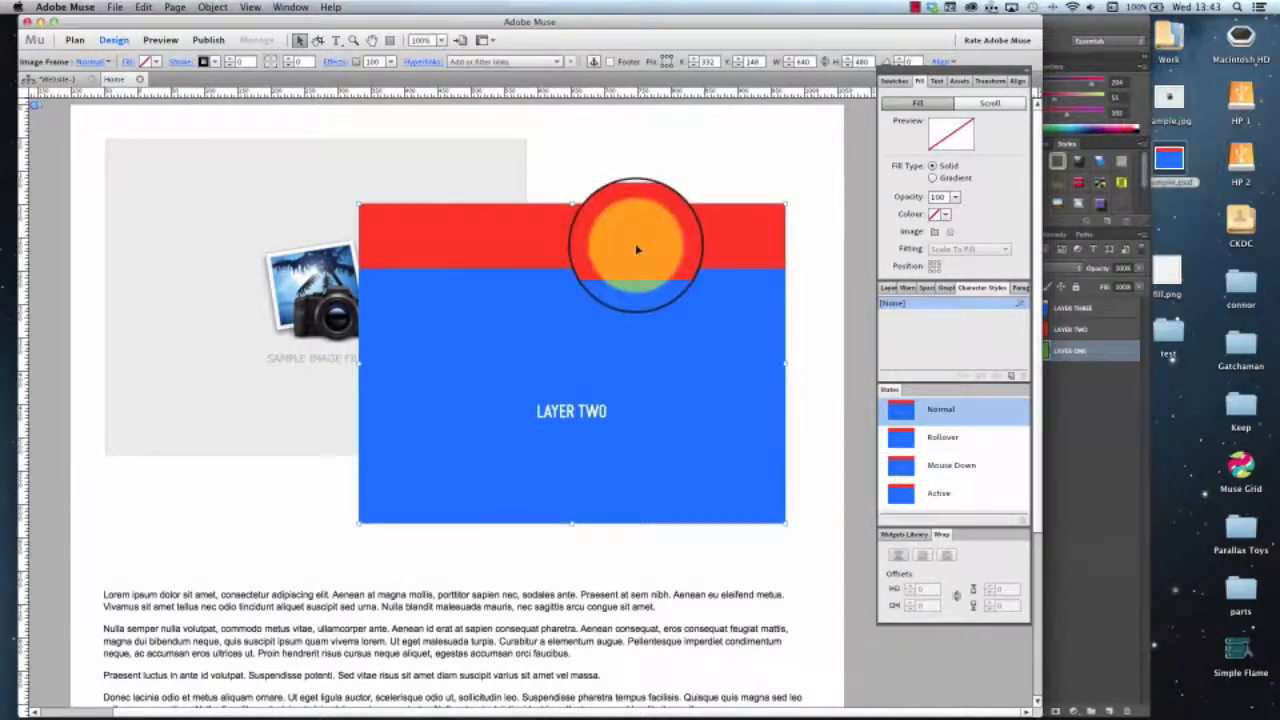
{"action": "key", "text": "Delete"}
Switch to Photoshop, undo the downward shift of LAYER THREE, and save Sample.psd.
{"action": "left_click", "coordinate": [1028, 300]}
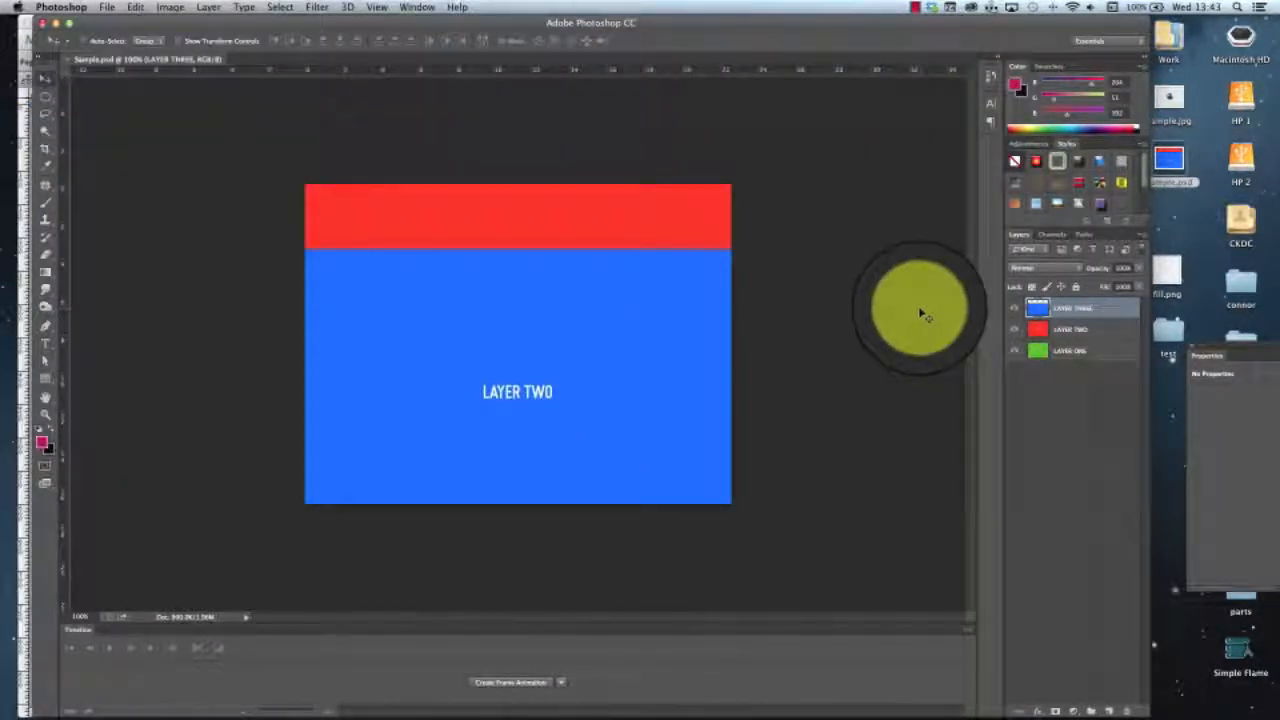
{"action": "key", "text": "alt+super+z"}
{"action": "key", "text": "alt+super+z"}
{"action": "key", "text": "alt+super+z"}
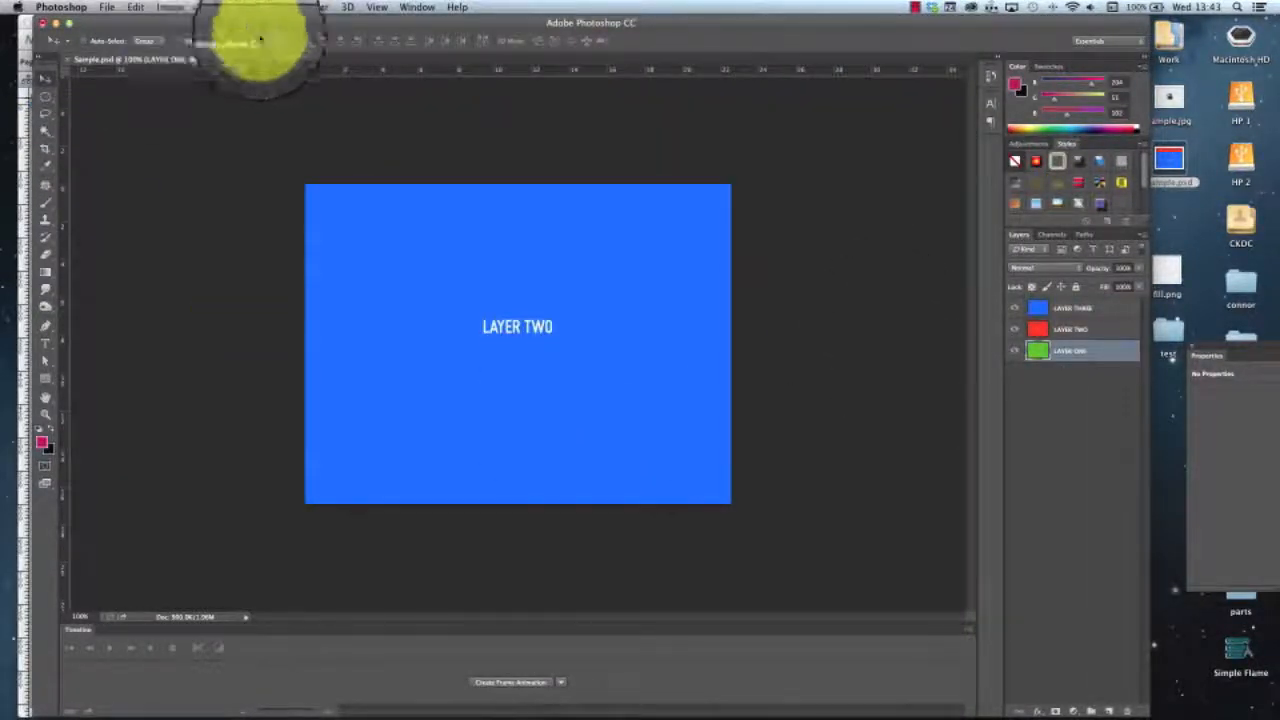
{"action": "left_click", "coordinate": [105, 7]}
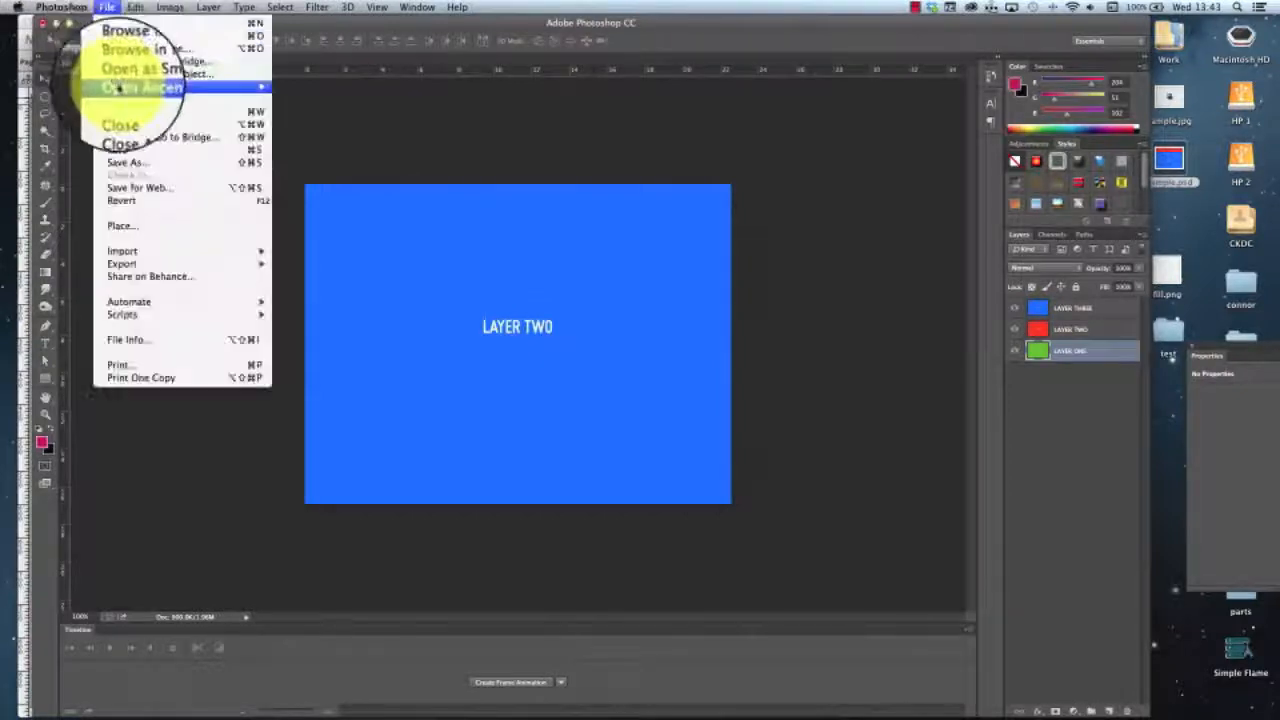
{"action": "left_click", "coordinate": [129, 143]}
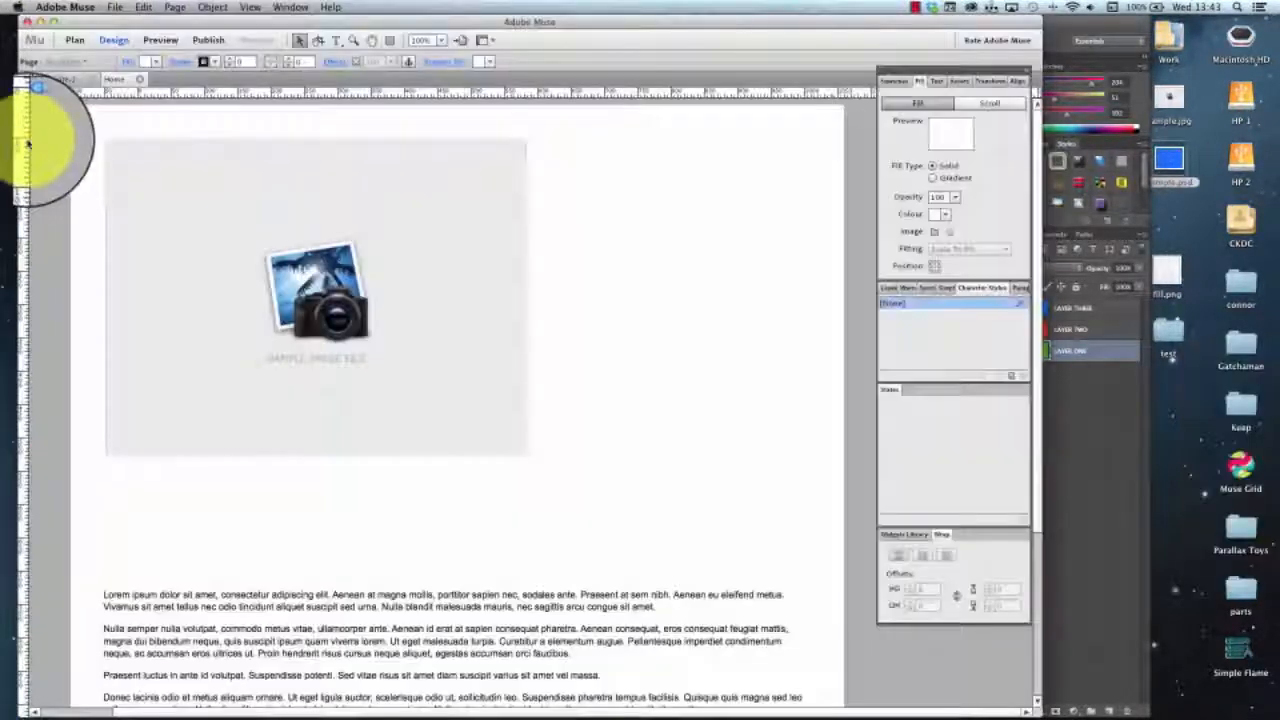
Switch to Adobe Muse and choose Sample.psd from the desktop for placing, bringing up its image import options.
{"action": "left_click", "coordinate": [12, 142]}
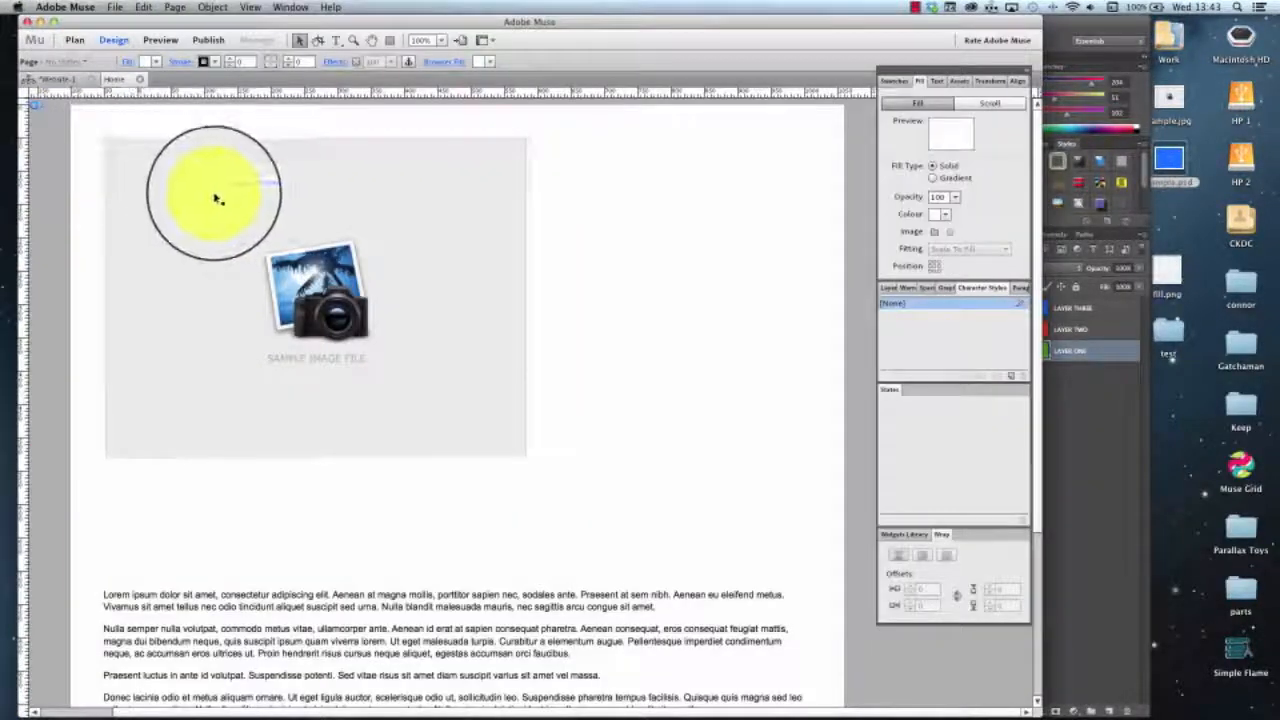
{"action": "left_click", "coordinate": [115, 7]}
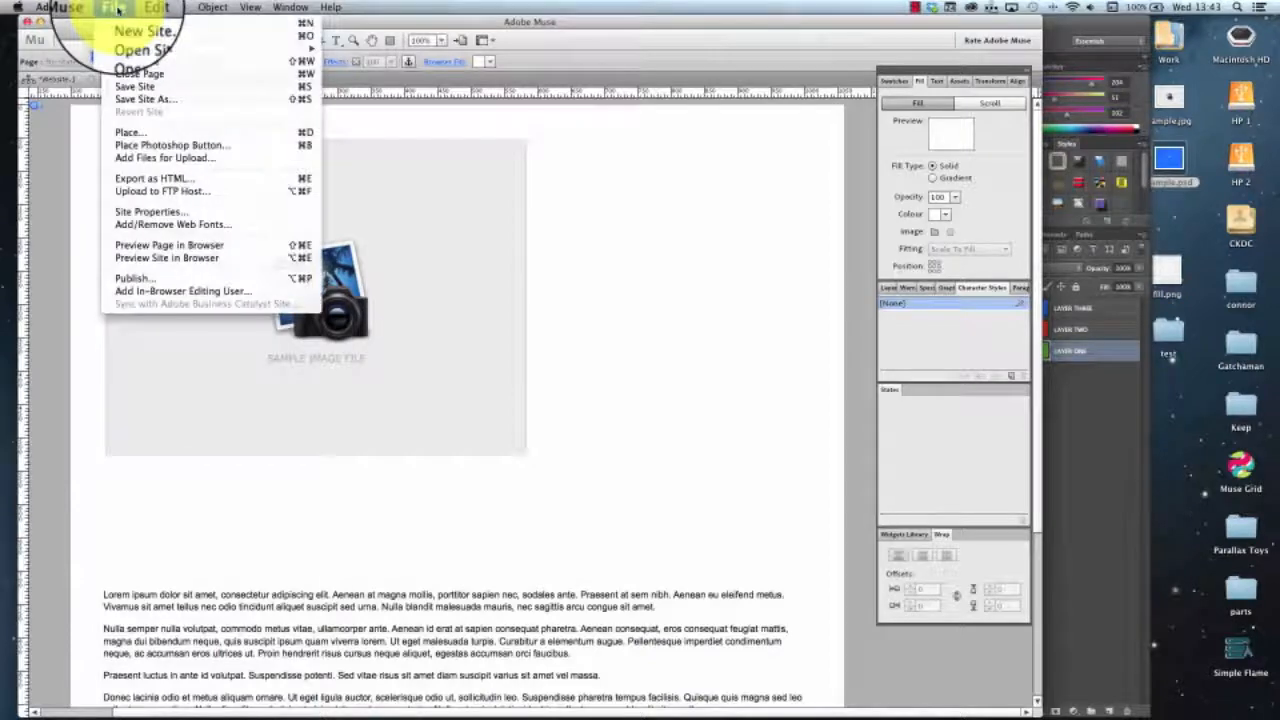
{"action": "left_click", "coordinate": [157, 134]}
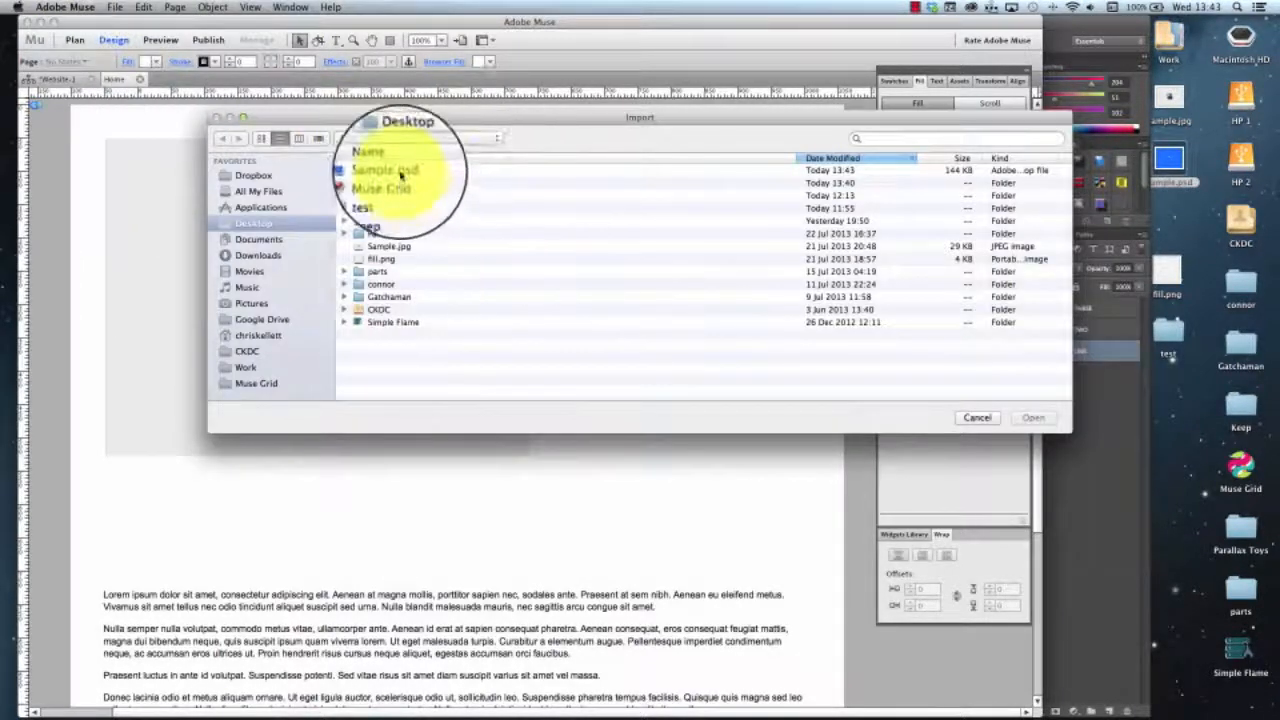
{"action": "left_click", "coordinate": [397, 172]}
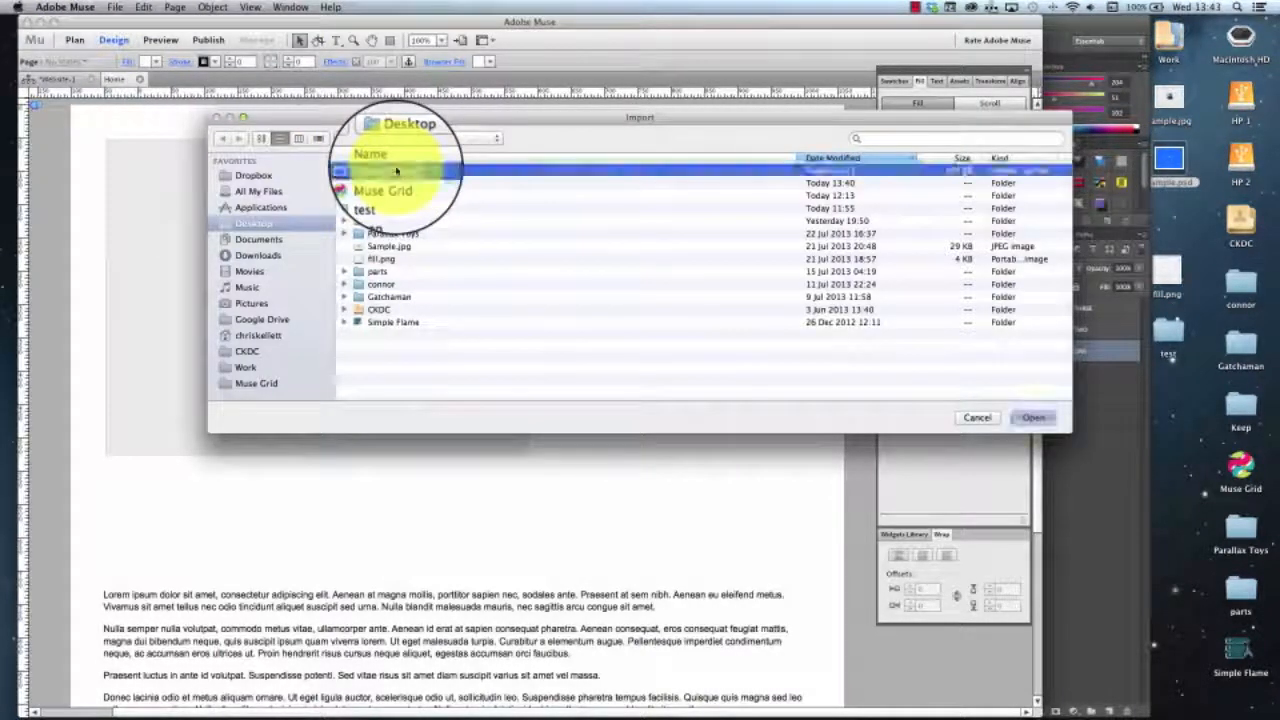
{"action": "left_click", "coordinate": [1033, 418]}
{"action": "left_click_drag", "start_coordinate": [494, 272], "coordinate": [445, 185]}
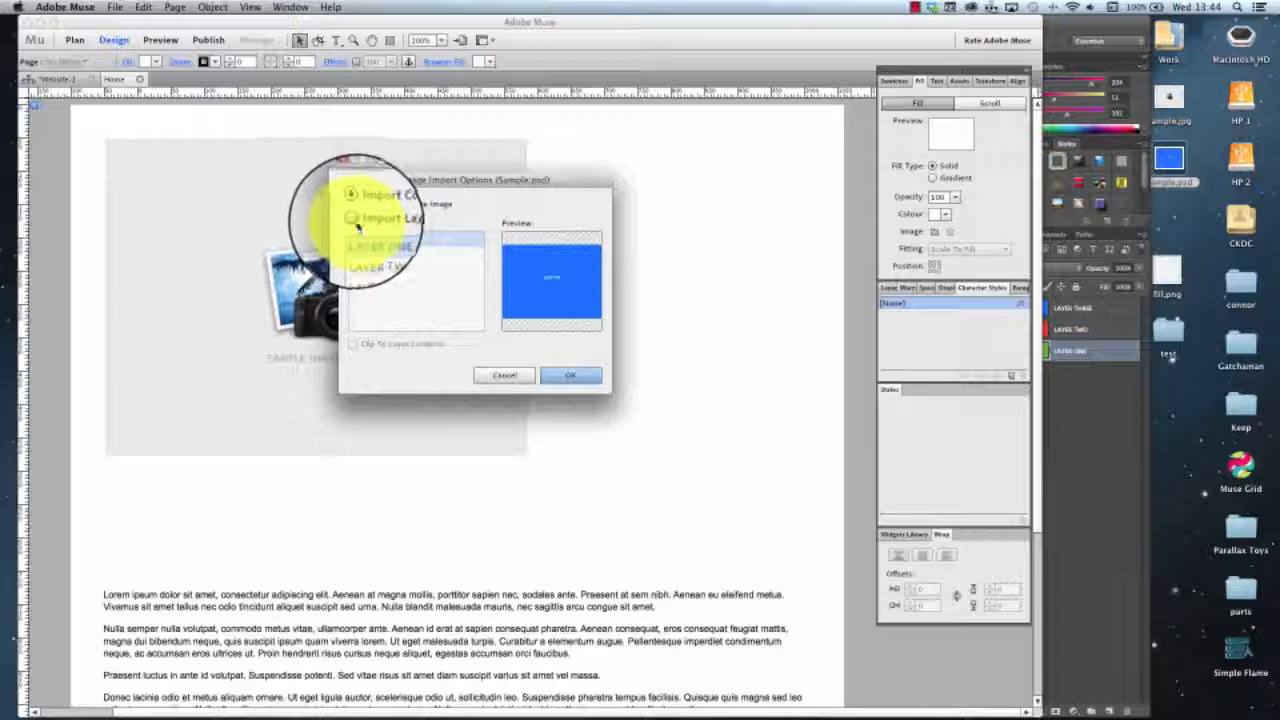
Import only LAYER ONE of Sample.psd and position it at about X 358, Y 142, overlapping the sample image.
{"action": "left_click", "coordinate": [355, 223]}
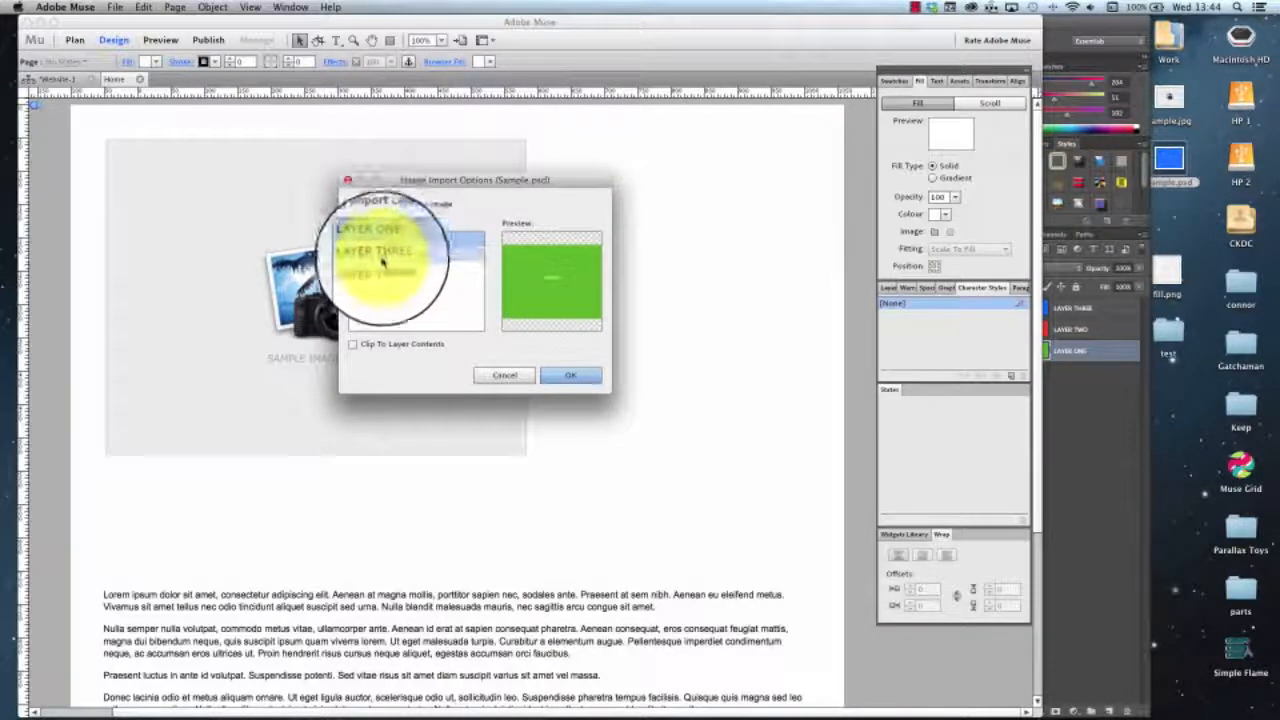
{"action": "left_click", "coordinate": [380, 247]}
{"action": "left_click", "coordinate": [385, 268]}
{"action": "left_click", "coordinate": [370, 238]}
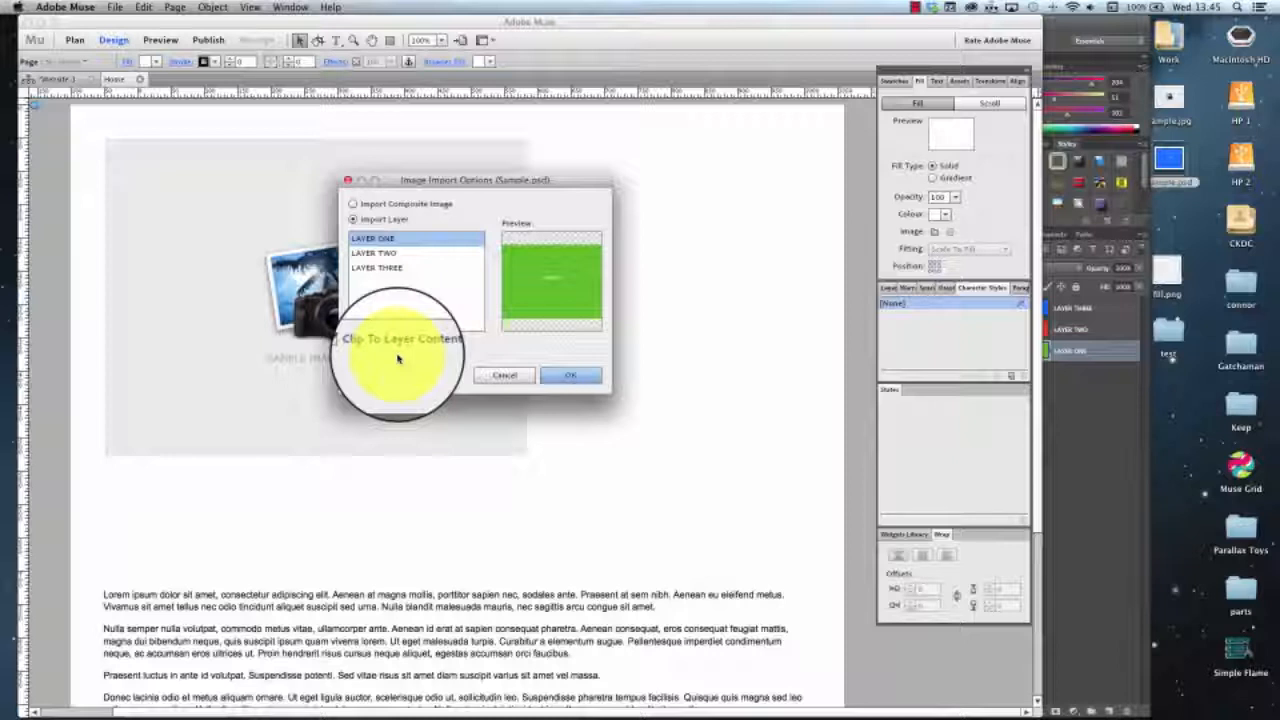
{"action": "left_click", "coordinate": [586, 383]}
{"action": "left_click", "coordinate": [571, 323]}
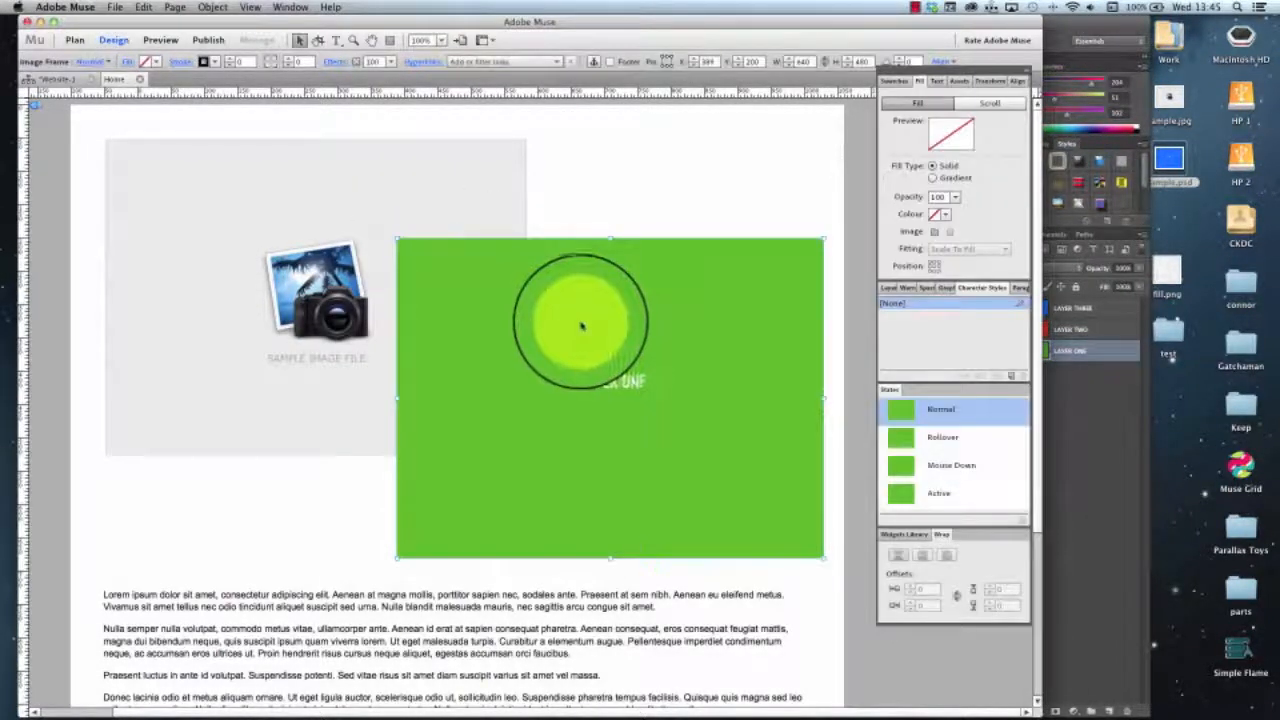
{"action": "left_click_drag", "start_coordinate": [590, 403], "coordinate": [675, 318]}
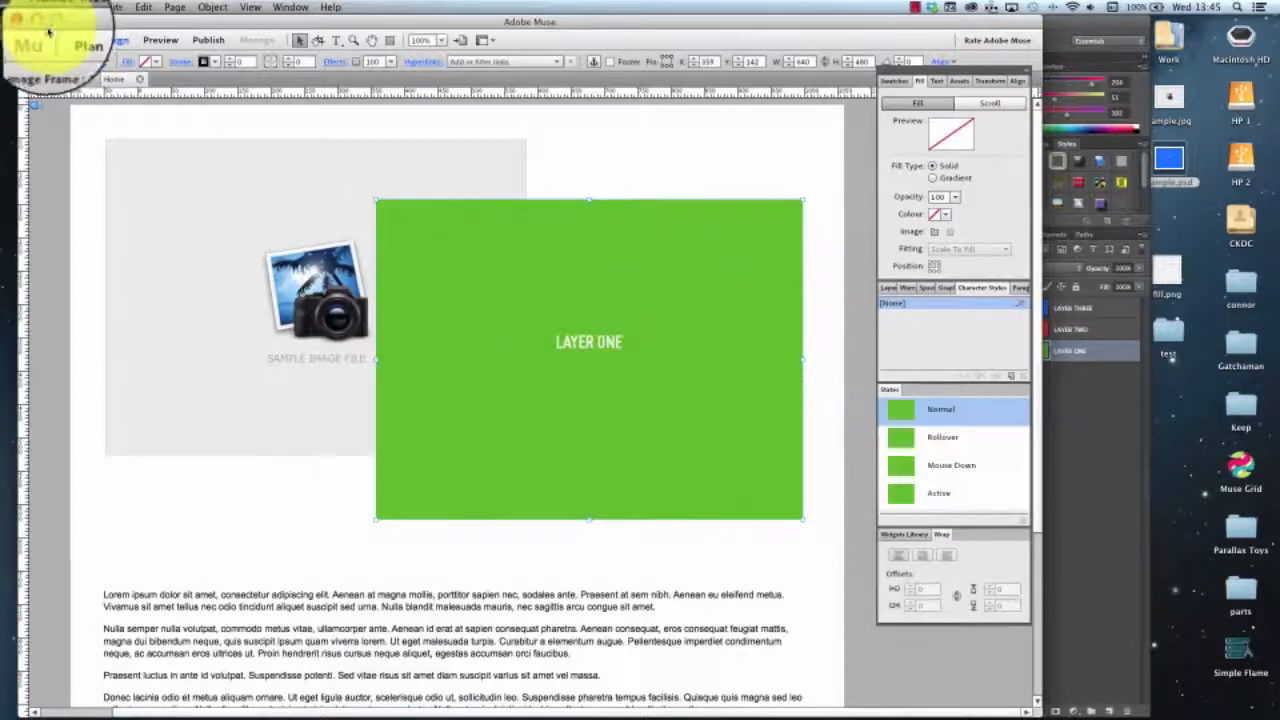
Place LAYER TWO of Sample.psd from the desktop at about X 219, Y 114, overlapping the green image.
{"action": "left_click", "coordinate": [97, 7]}
{"action": "mouse_move", "coordinate": [117, 8]}
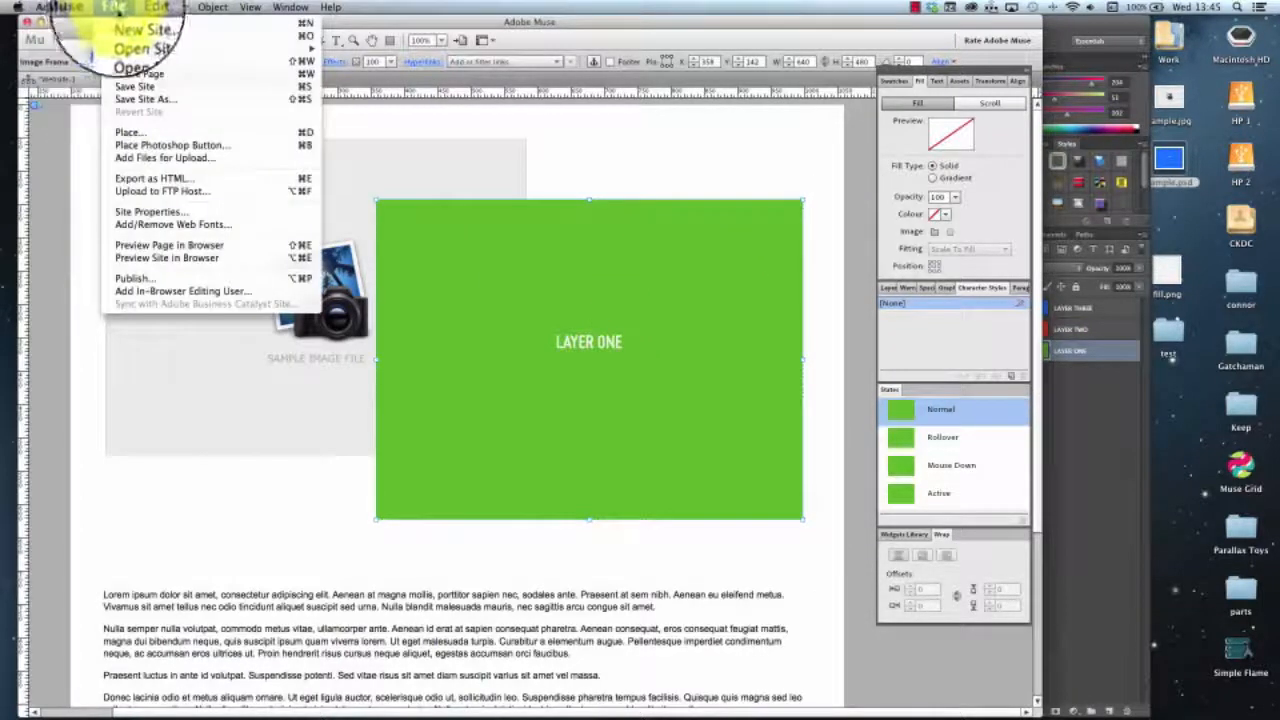
{"action": "left_click", "coordinate": [124, 132]}
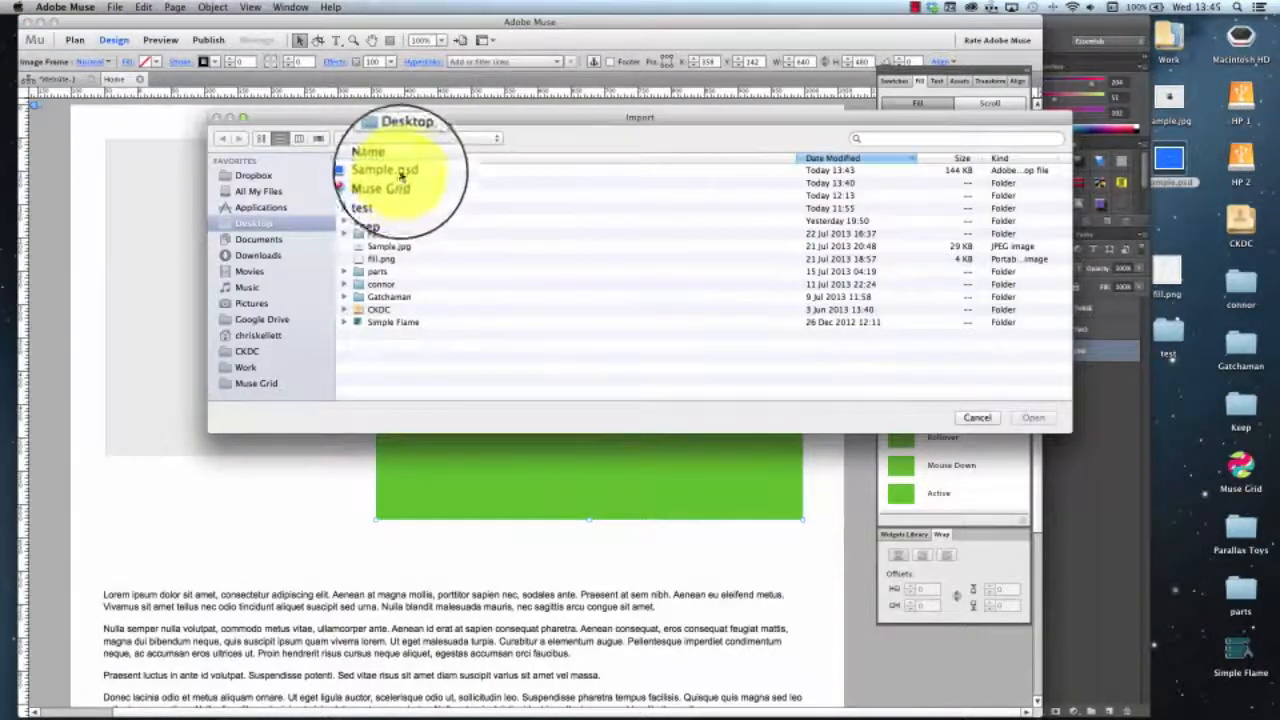
{"action": "left_click", "coordinate": [398, 171]}
{"action": "left_click", "coordinate": [1035, 418]}
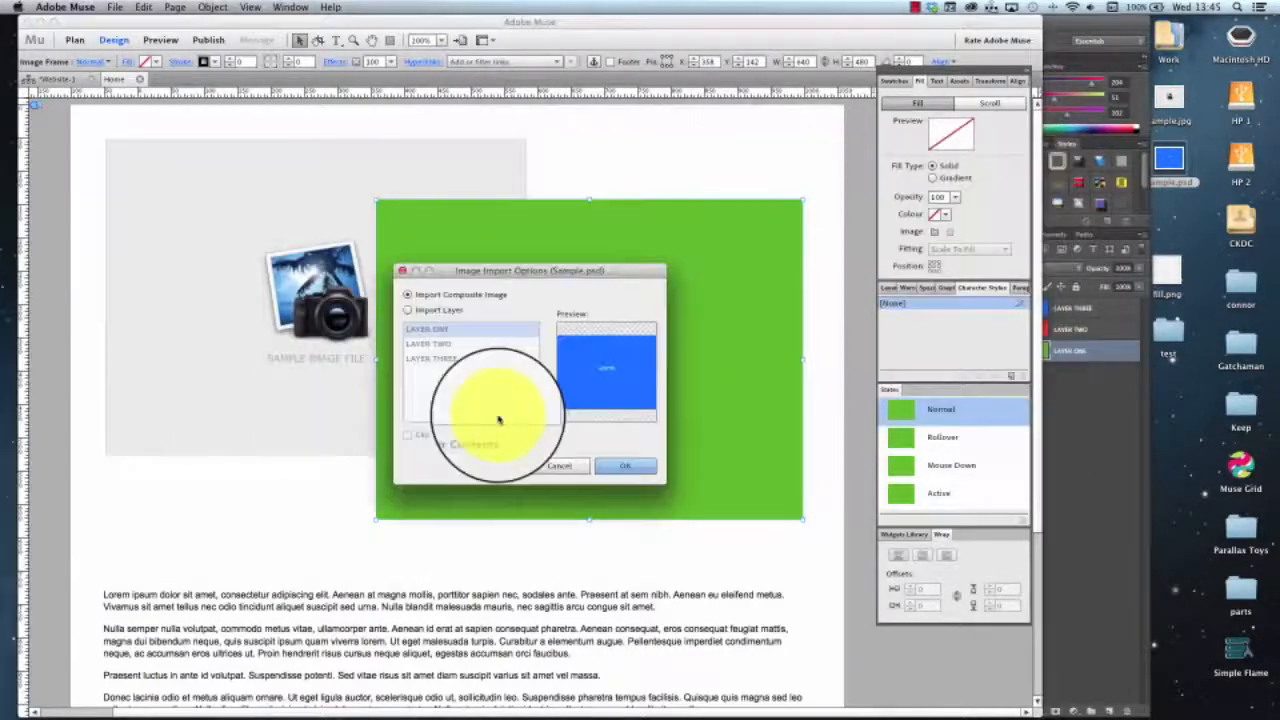
{"action": "left_click", "coordinate": [409, 312]}
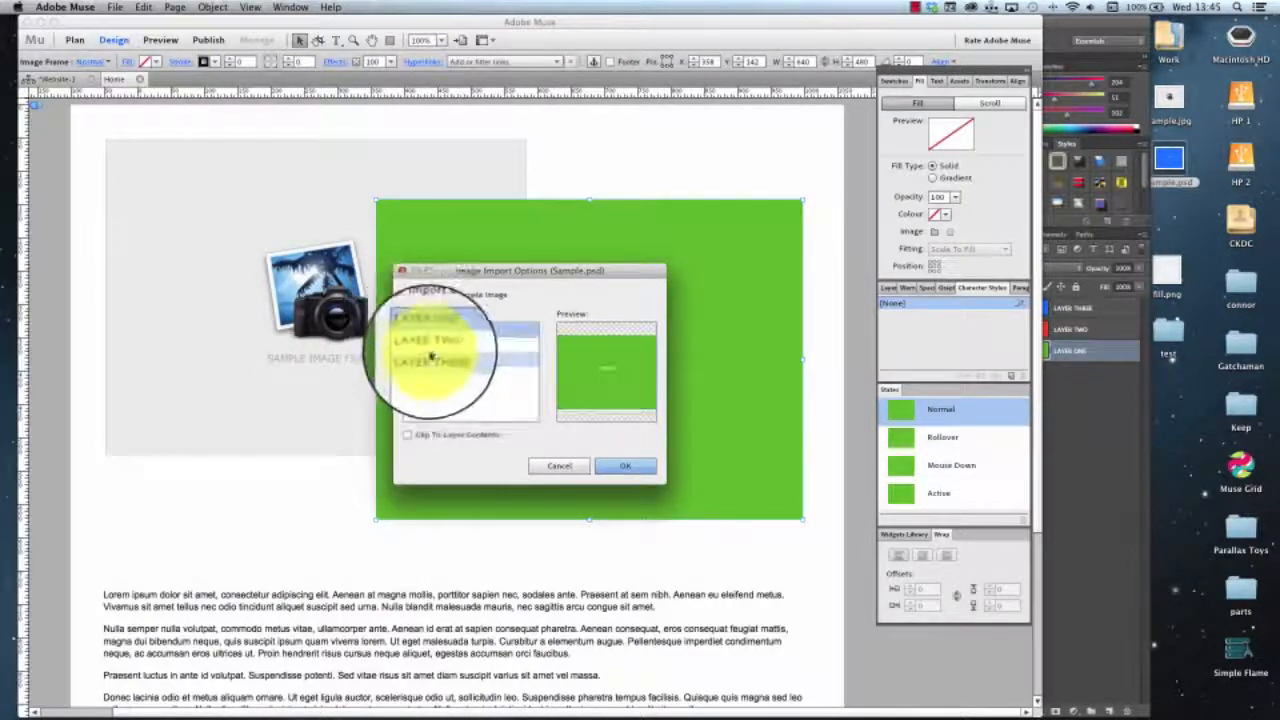
{"action": "left_click", "coordinate": [430, 344]}
{"action": "left_click", "coordinate": [610, 468]}
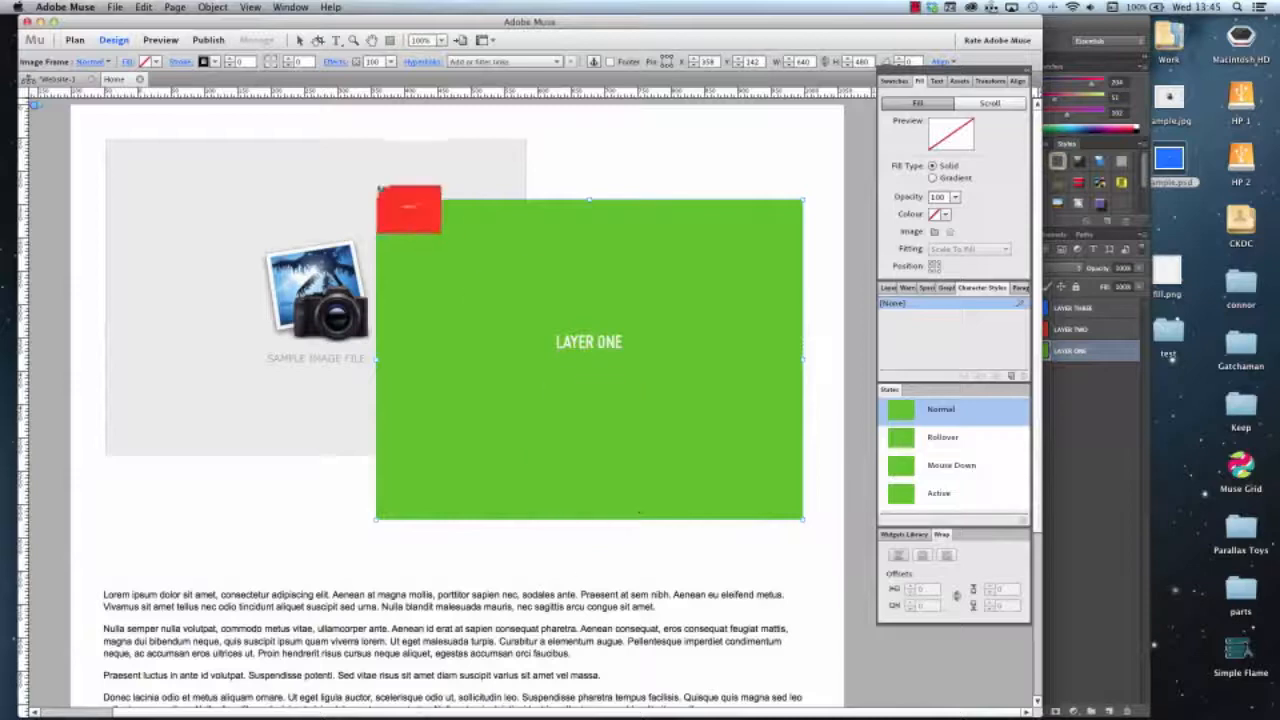
{"action": "left_click", "coordinate": [284, 183]}
Place LAYER THREE of Sample.psd from the desktop on the page, overlapping the red image.
{"action": "left_click", "coordinate": [118, 7]}
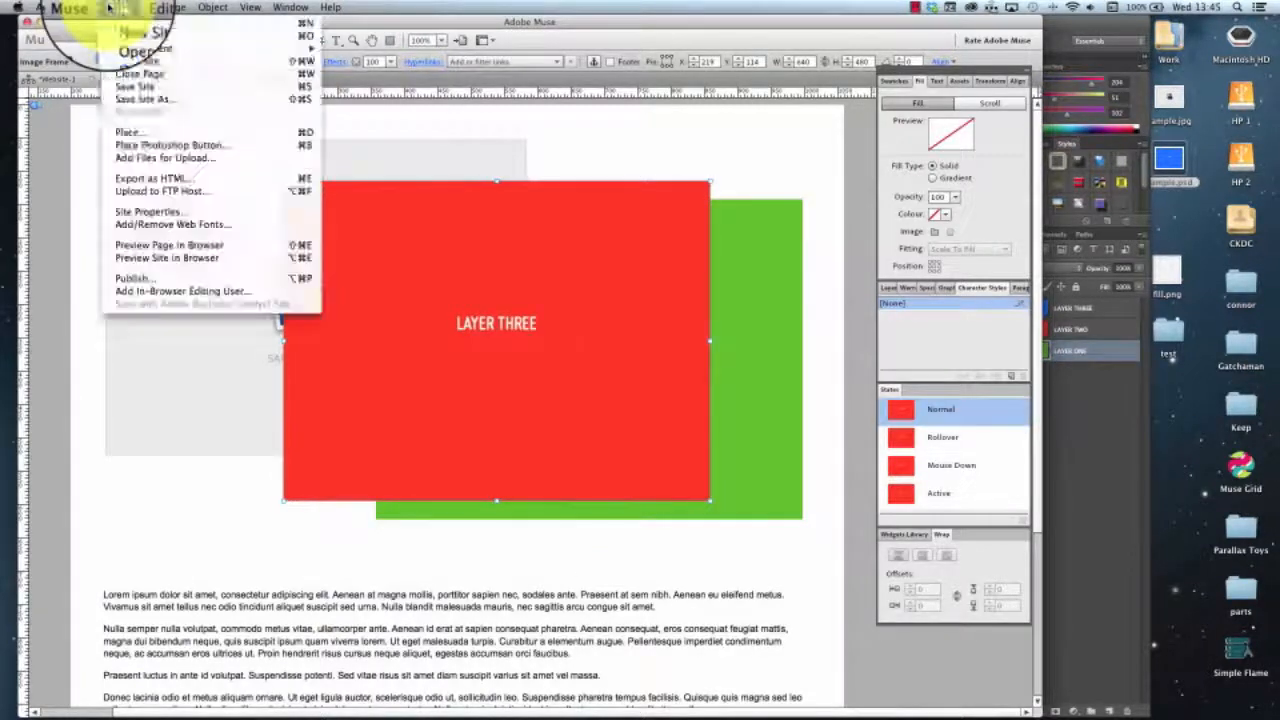
{"action": "left_click", "coordinate": [448, 216]}
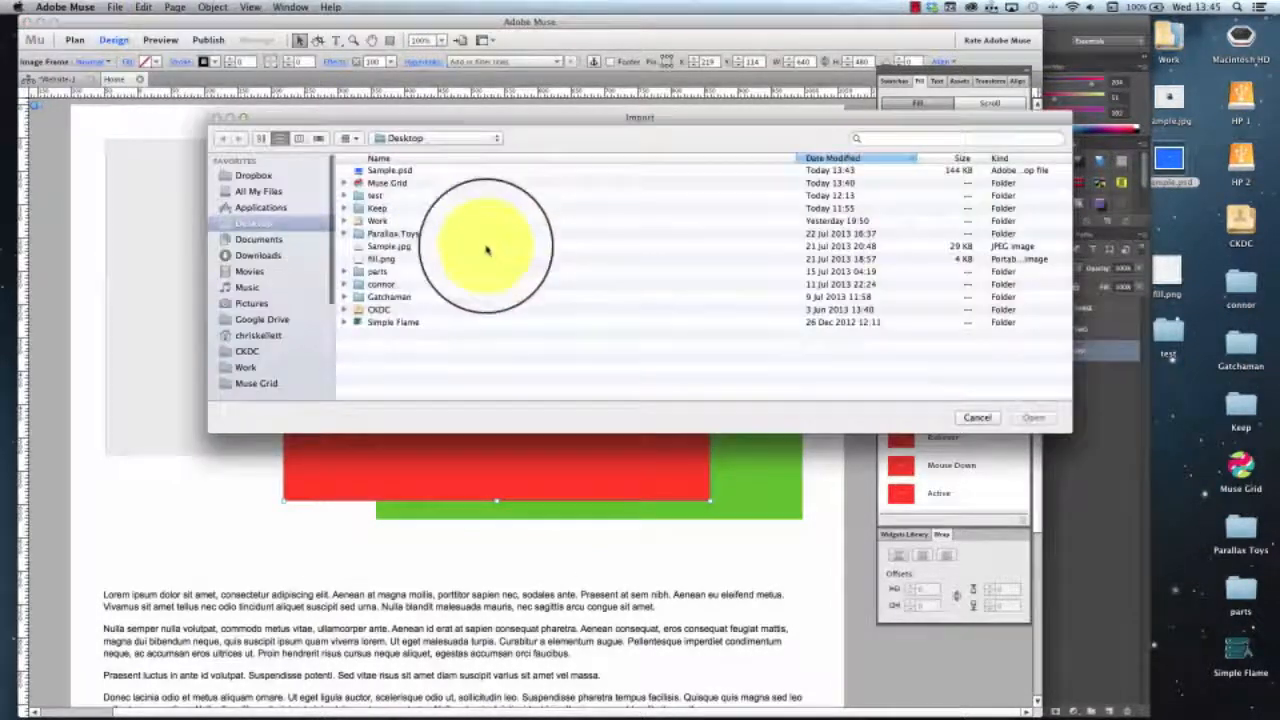
{"action": "left_click", "coordinate": [392, 170]}
{"action": "left_click", "coordinate": [1037, 416]}
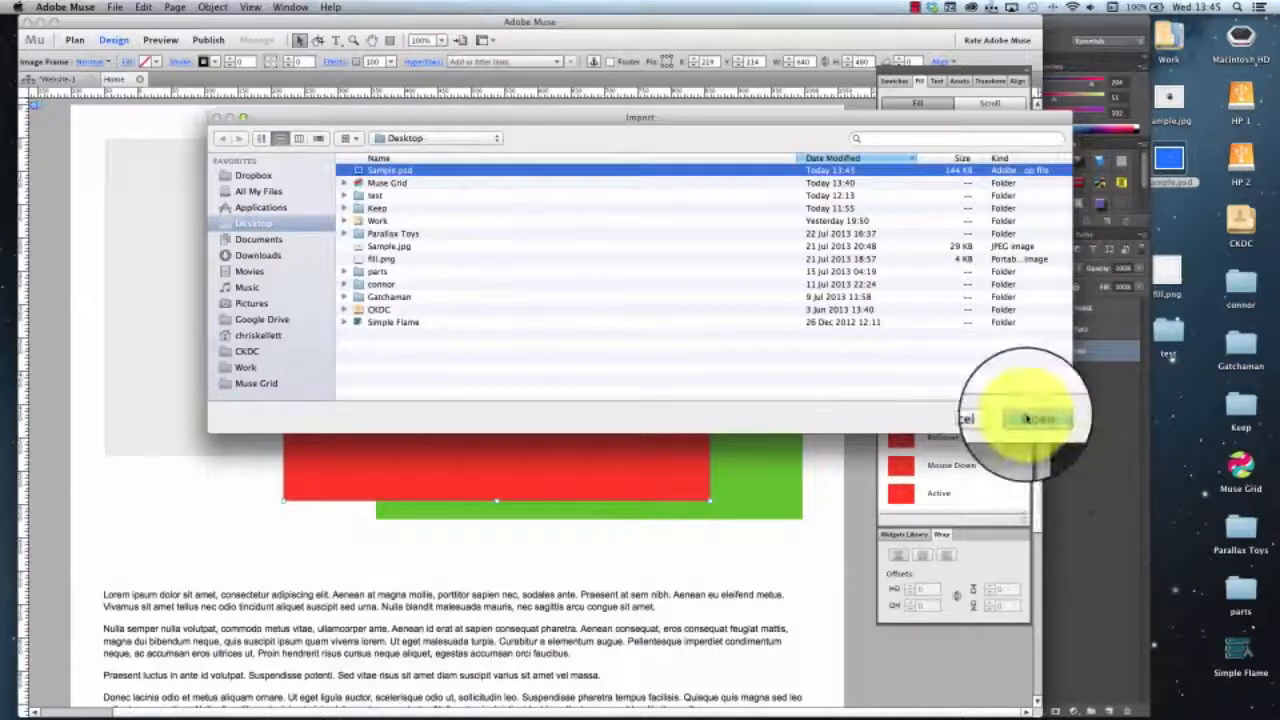
{"action": "left_click", "coordinate": [408, 311]}
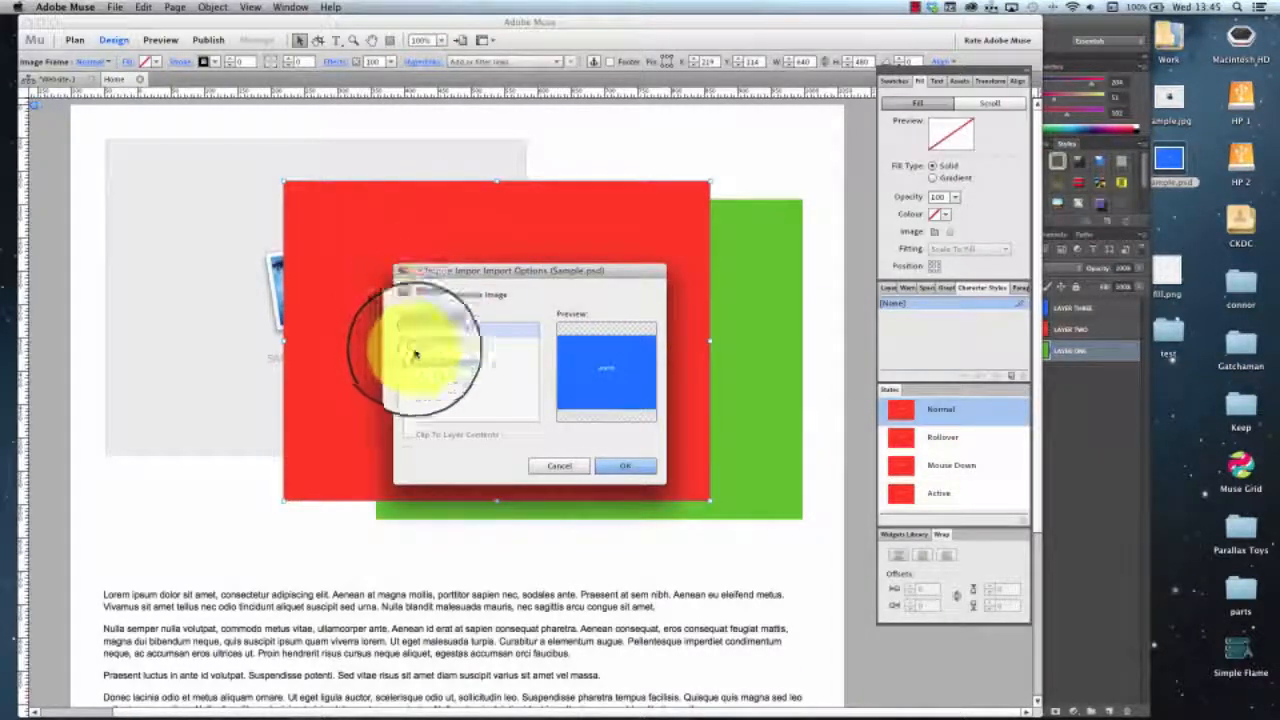
{"action": "left_click", "coordinate": [428, 343]}
{"action": "left_click", "coordinate": [430, 358]}
{"action": "left_click", "coordinate": [612, 460]}
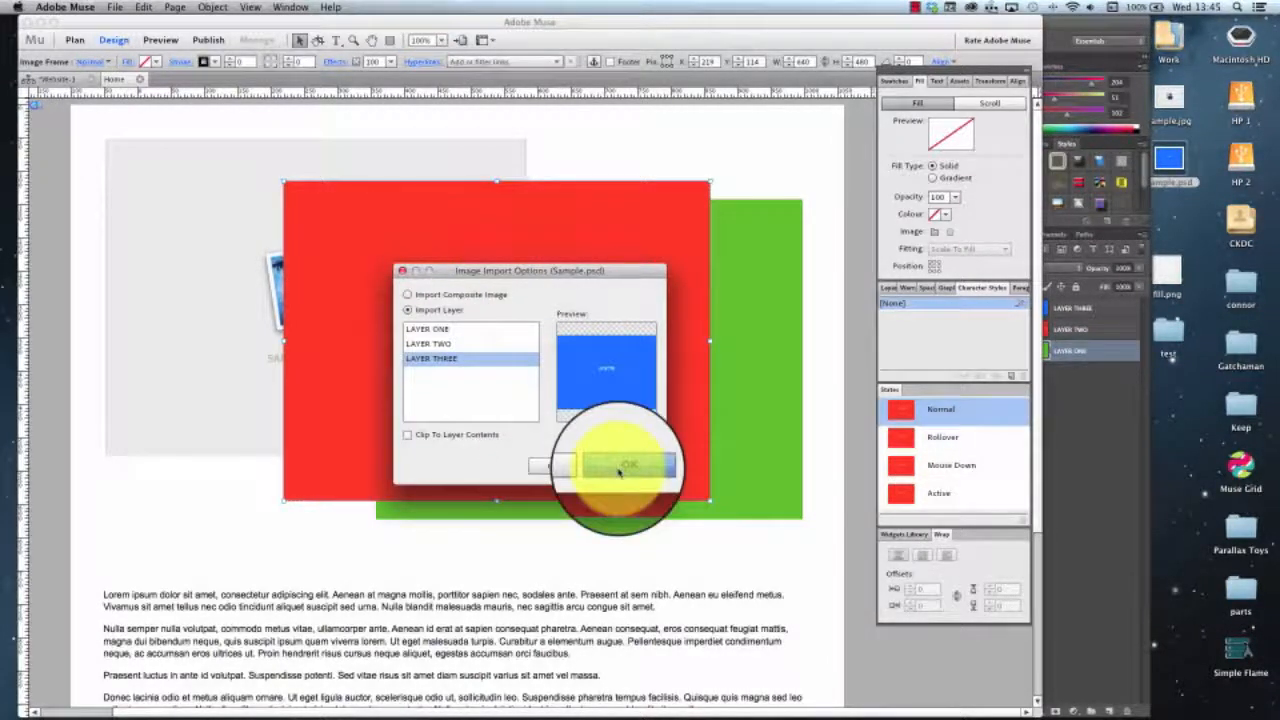
{"action": "left_click", "coordinate": [625, 465]}
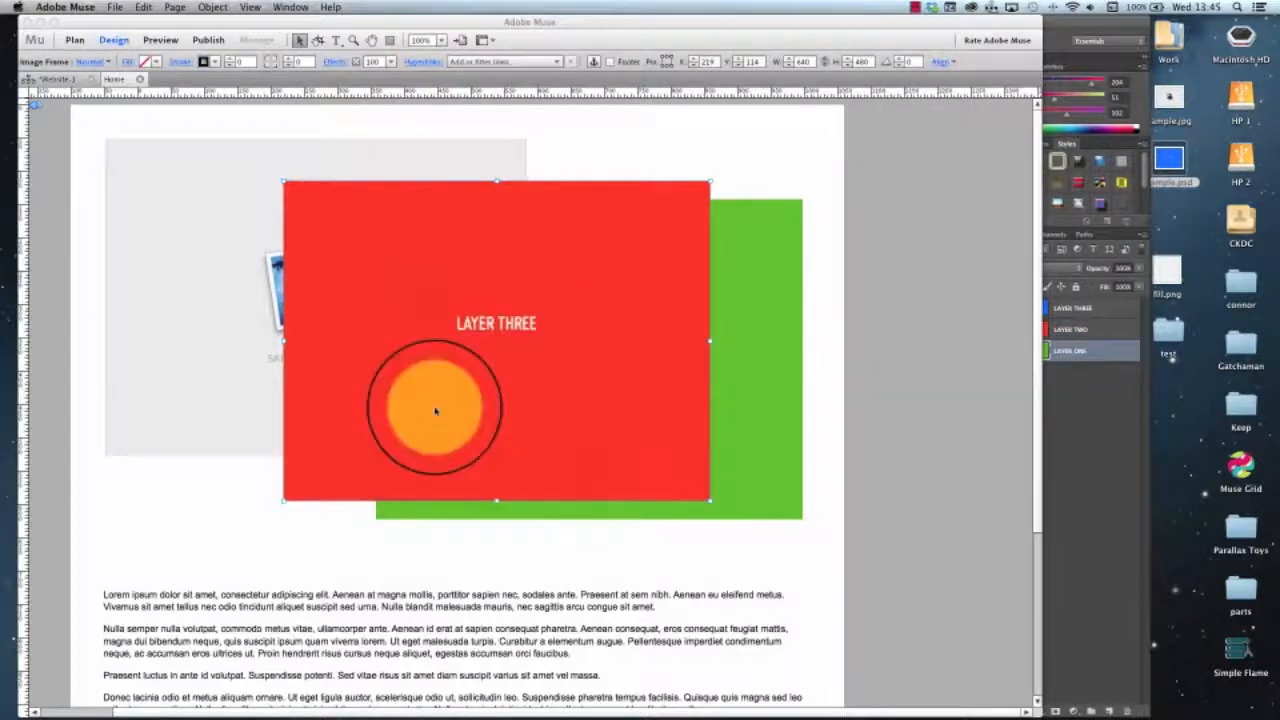
{"action": "left_click", "coordinate": [367, 213]}
Reposition the blue image at about X 80, Y 62 so it overlaps the sample image and the red image.
{"action": "left_click_drag", "start_coordinate": [571, 305], "coordinate": [338, 239]}
{"action": "left_click_drag", "start_coordinate": [440, 354], "coordinate": [496, 437]}
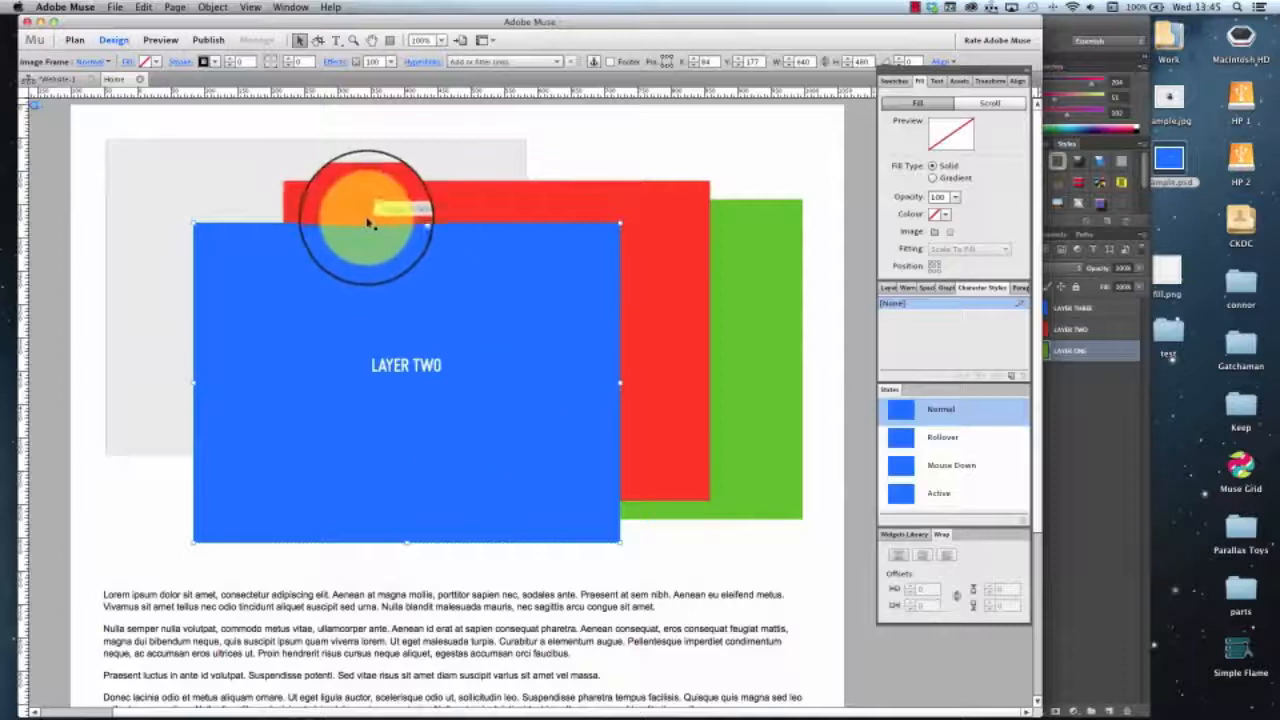
{"action": "left_click", "coordinate": [349, 165]}
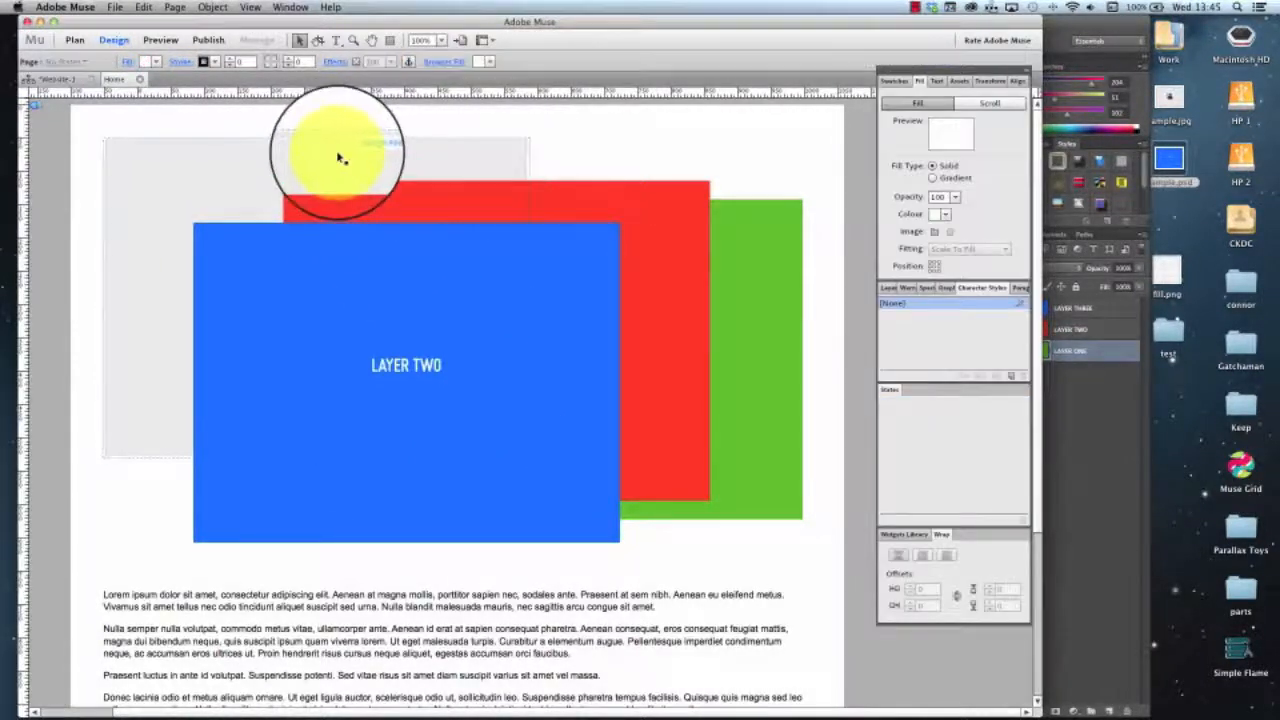
{"action": "left_click", "coordinate": [469, 392]}
{"action": "left_click_drag", "start_coordinate": [314, 336], "coordinate": [308, 287]}
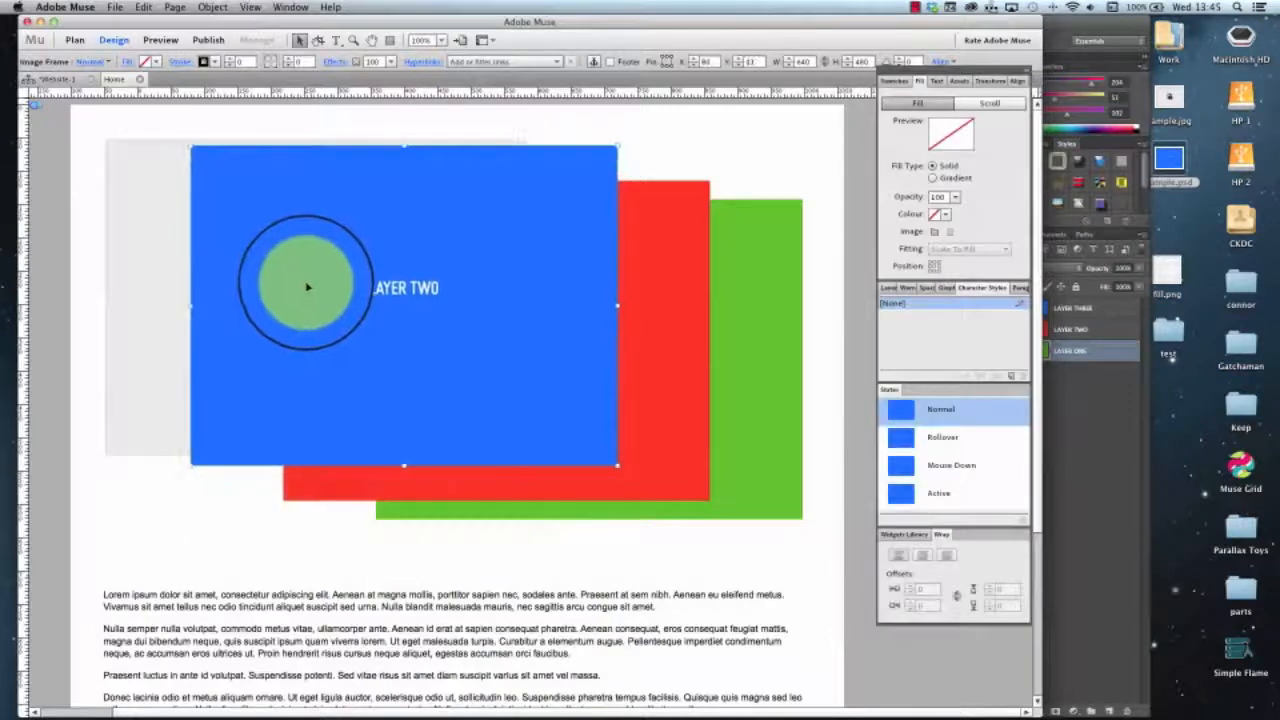
Open the original file of the blue image in Photoshop with Edit Original.
{"action": "right_click", "coordinate": [310, 288]}
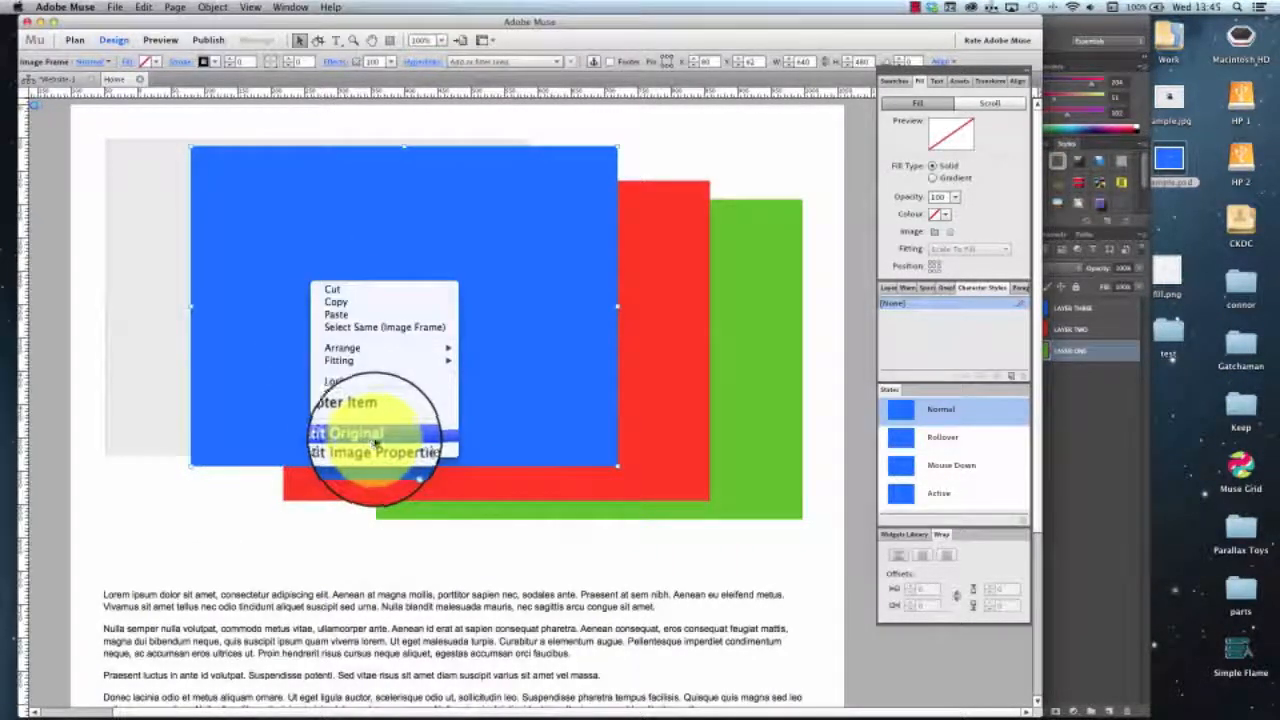
{"action": "left_click", "coordinate": [570, 194]}
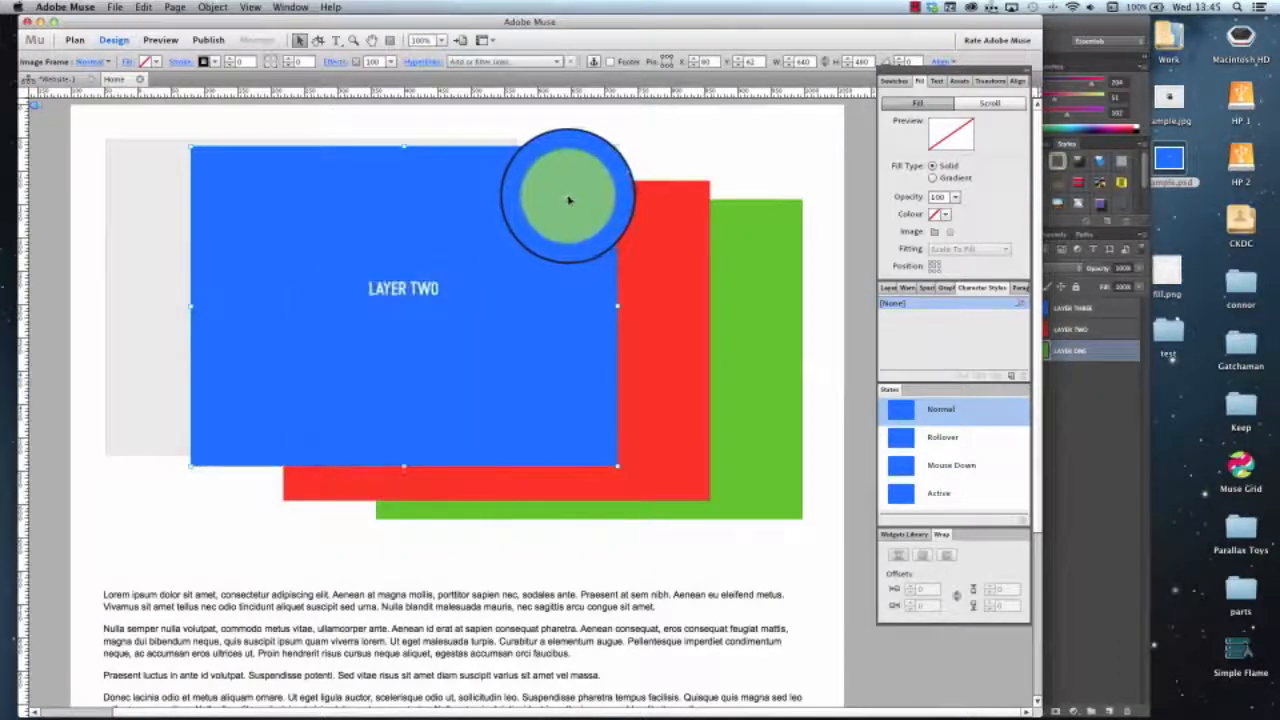
{"action": "right_click", "coordinate": [441, 196]}
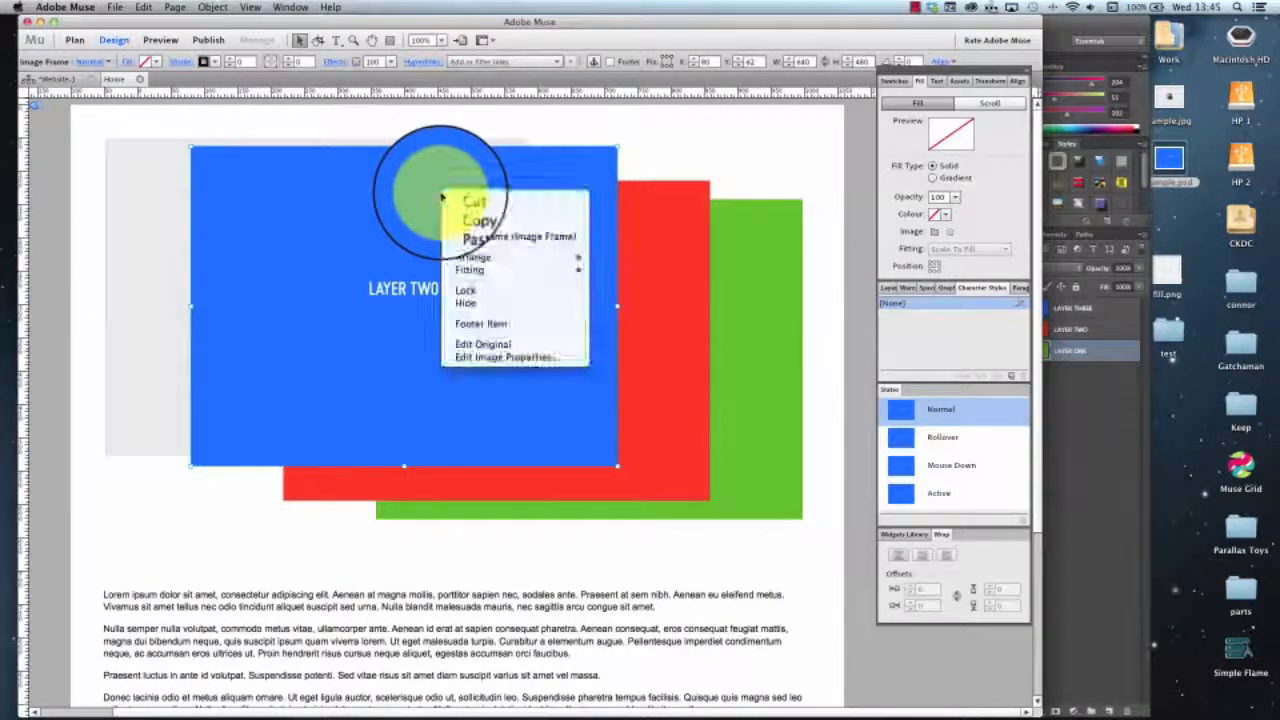
{"action": "left_click", "coordinate": [531, 345]}
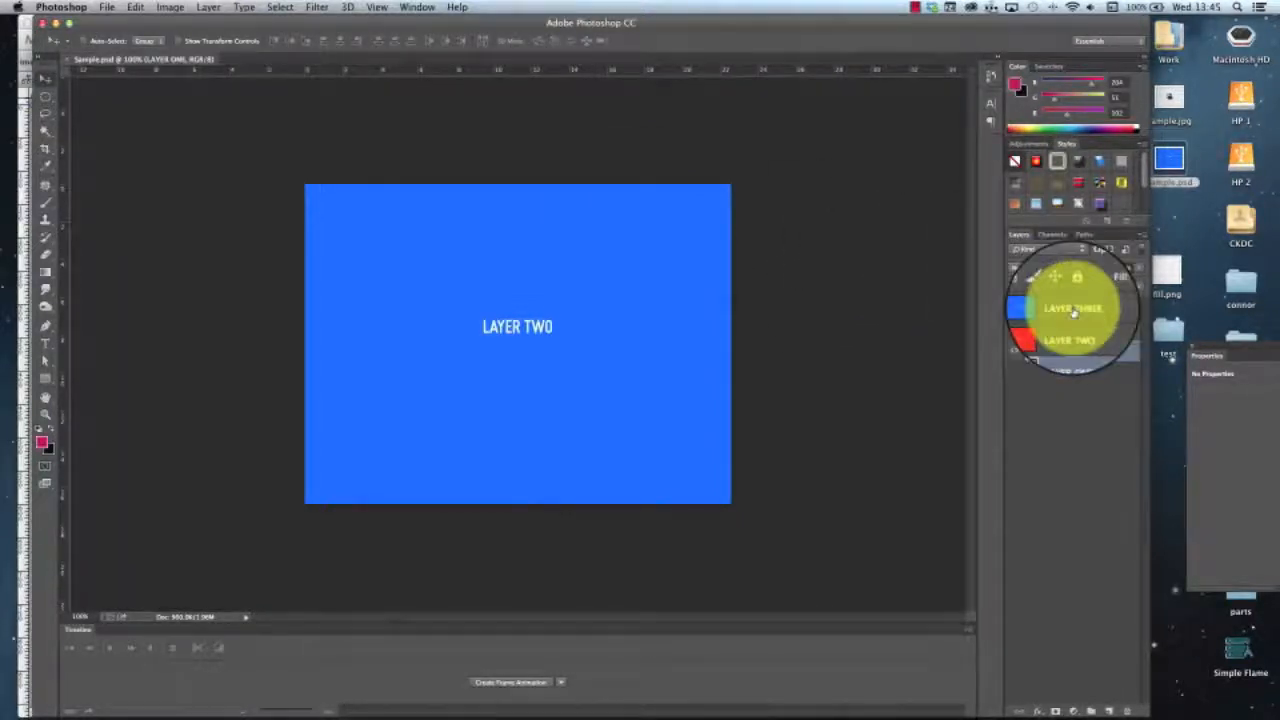
Add the text "EDITED" above the blue LAYER THREE and centre it below the existing label.
{"action": "left_click", "coordinate": [1073, 311]}
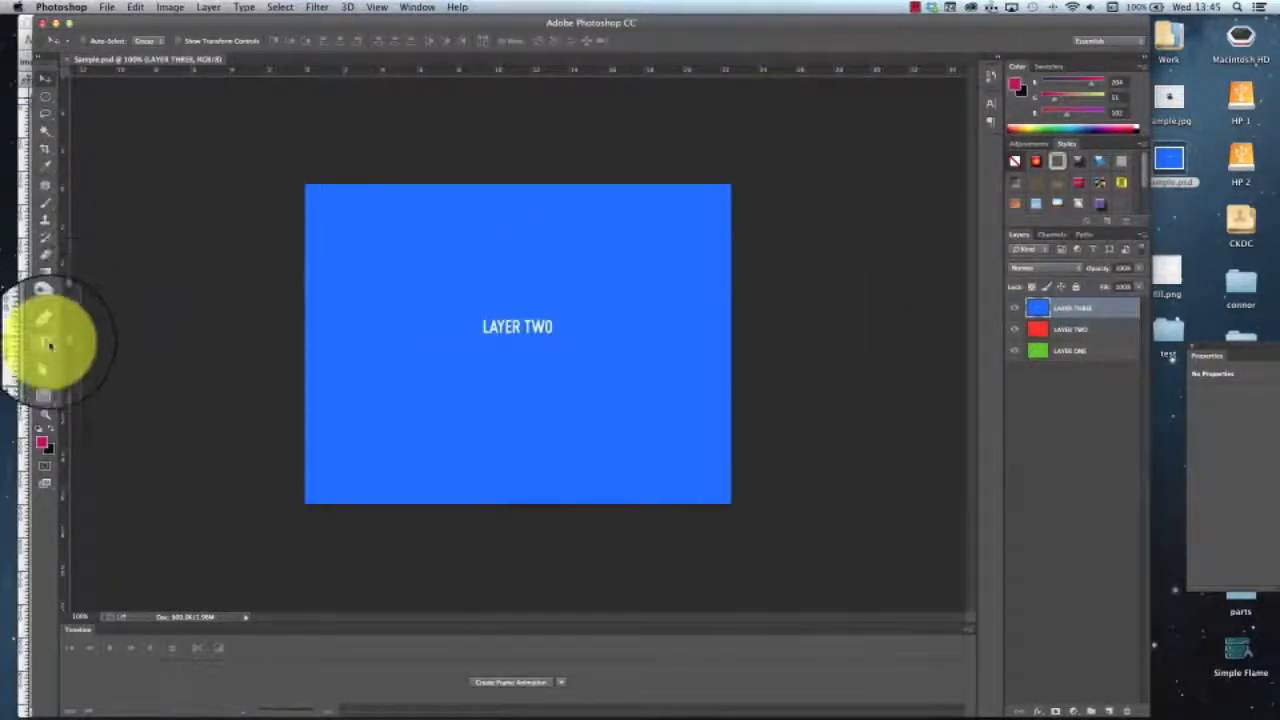
{"action": "left_click", "coordinate": [48, 343]}
{"action": "left_click", "coordinate": [567, 440]}
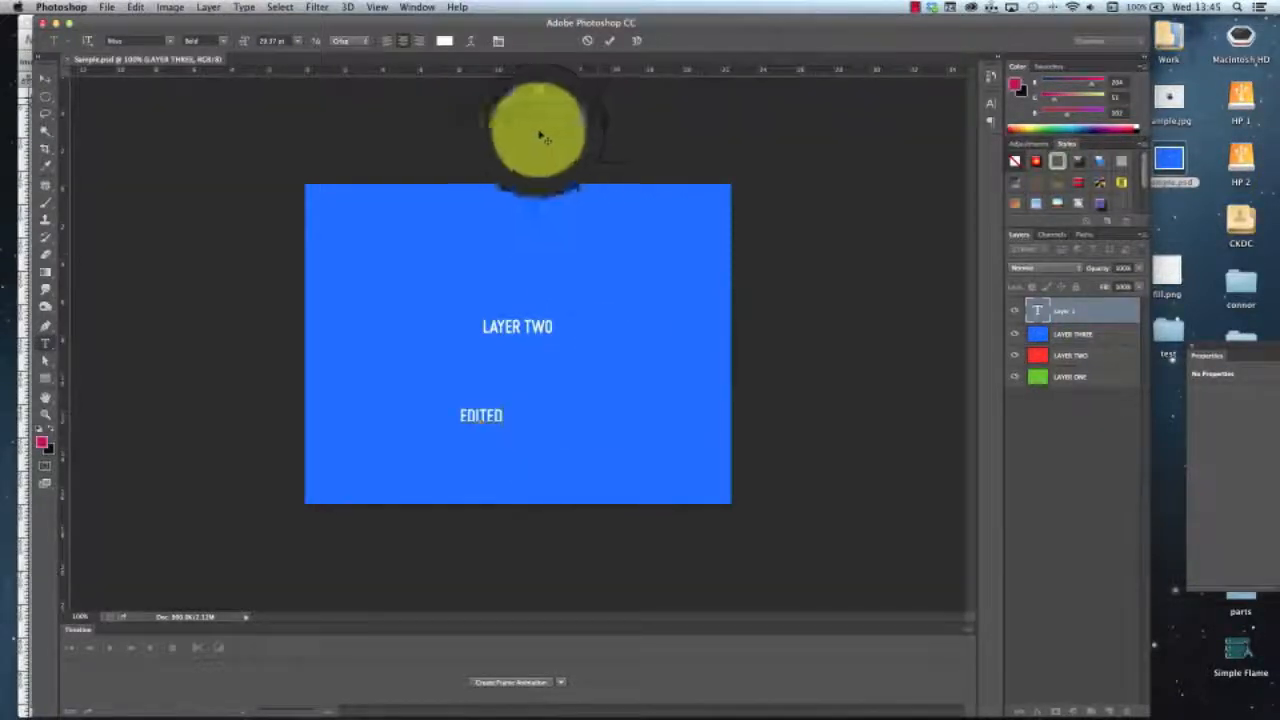
{"action": "left_click", "coordinate": [609, 40]}
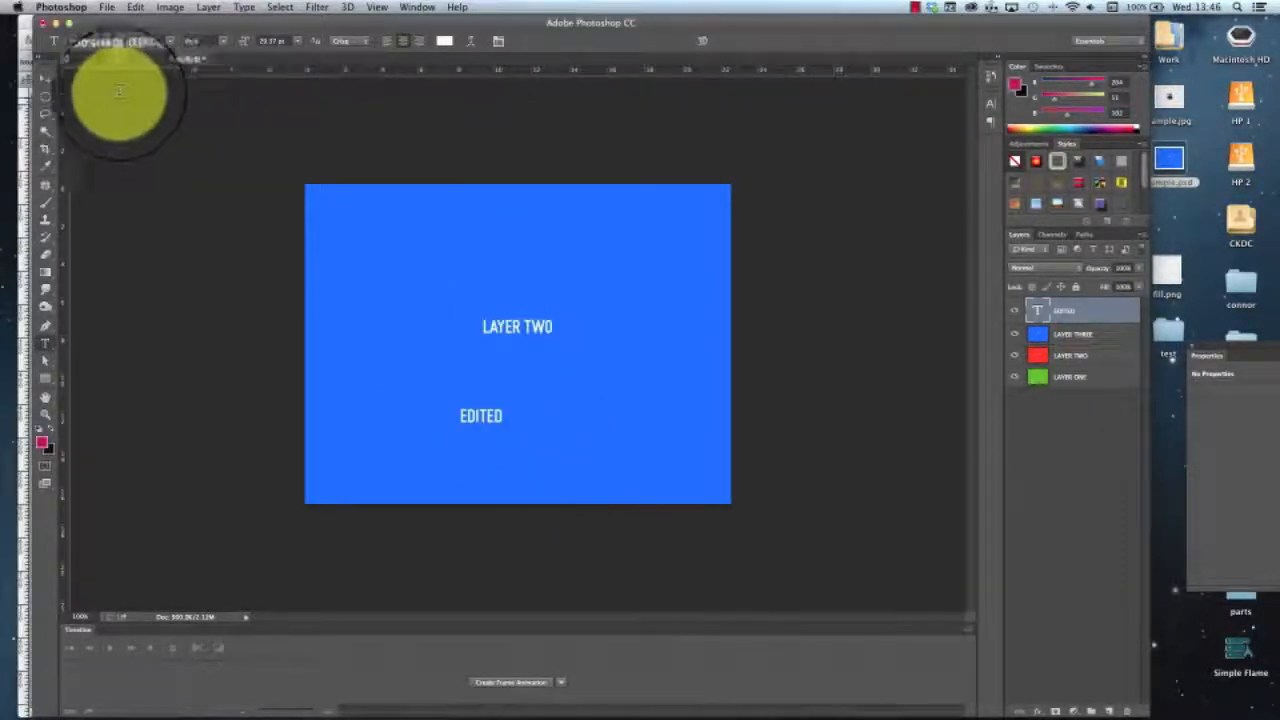
{"action": "left_click", "coordinate": [45, 77]}
{"action": "left_click_drag", "start_coordinate": [500, 422], "coordinate": [537, 383]}
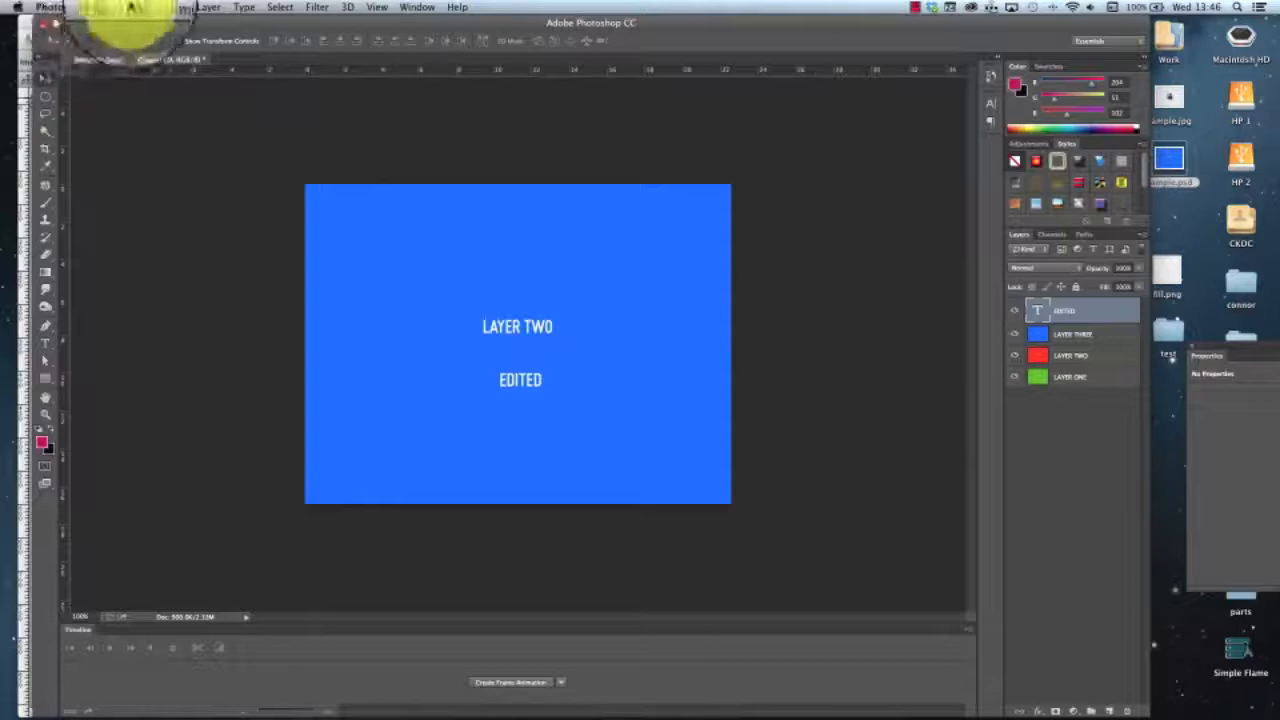
Merge the EDITED text layer with the blue LAYER THREE into a single layer.
{"action": "left_click", "coordinate": [1085, 333], "text": "shift"}
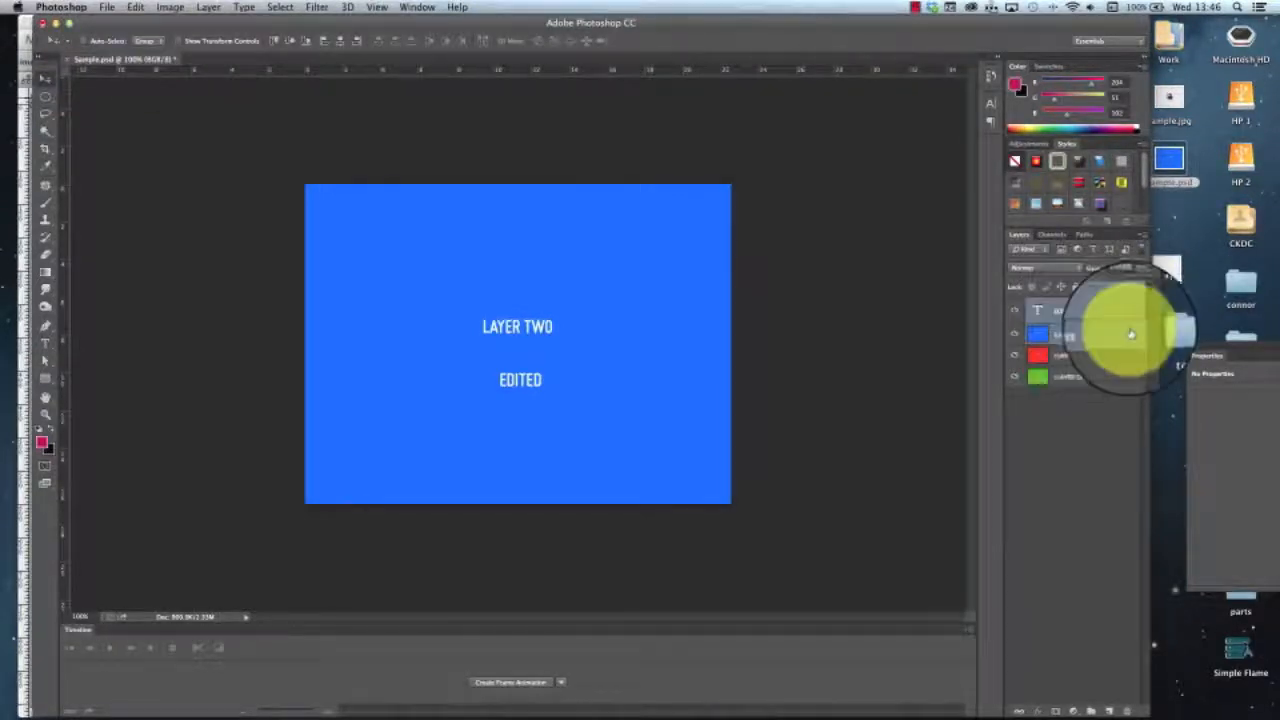
{"action": "right_click", "coordinate": [1089, 306]}
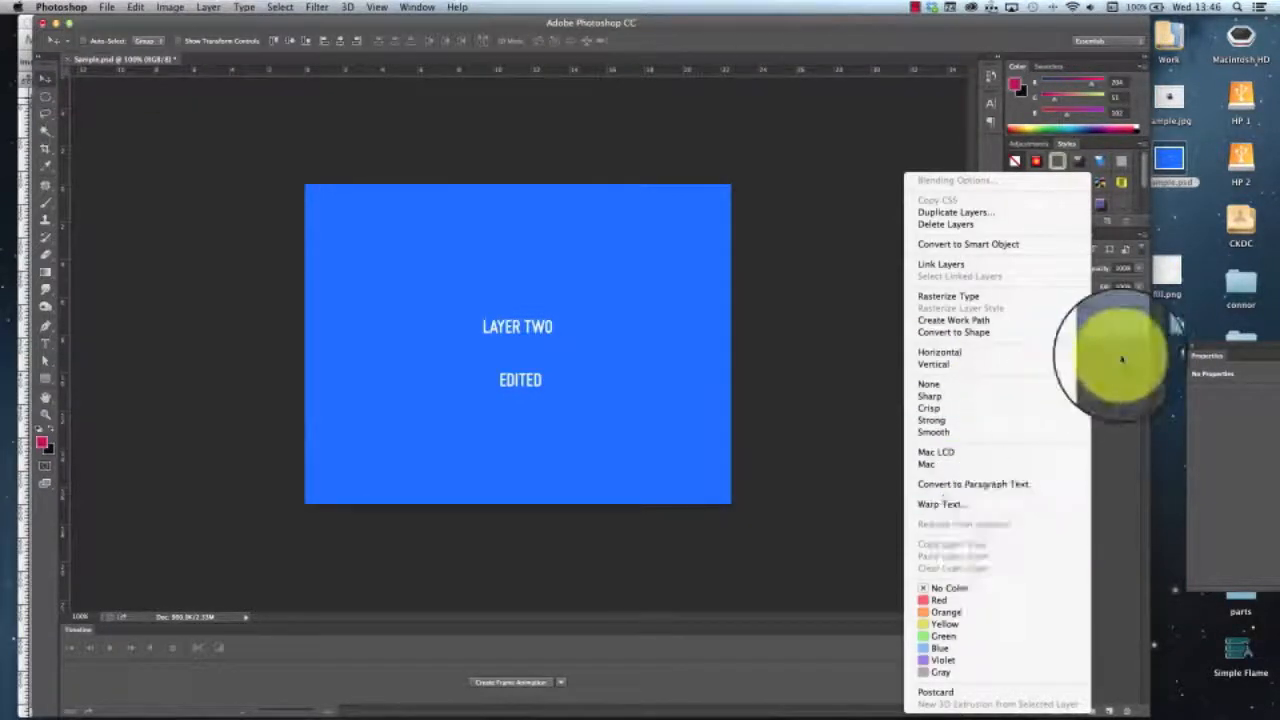
{"action": "left_click", "coordinate": [1120, 330]}
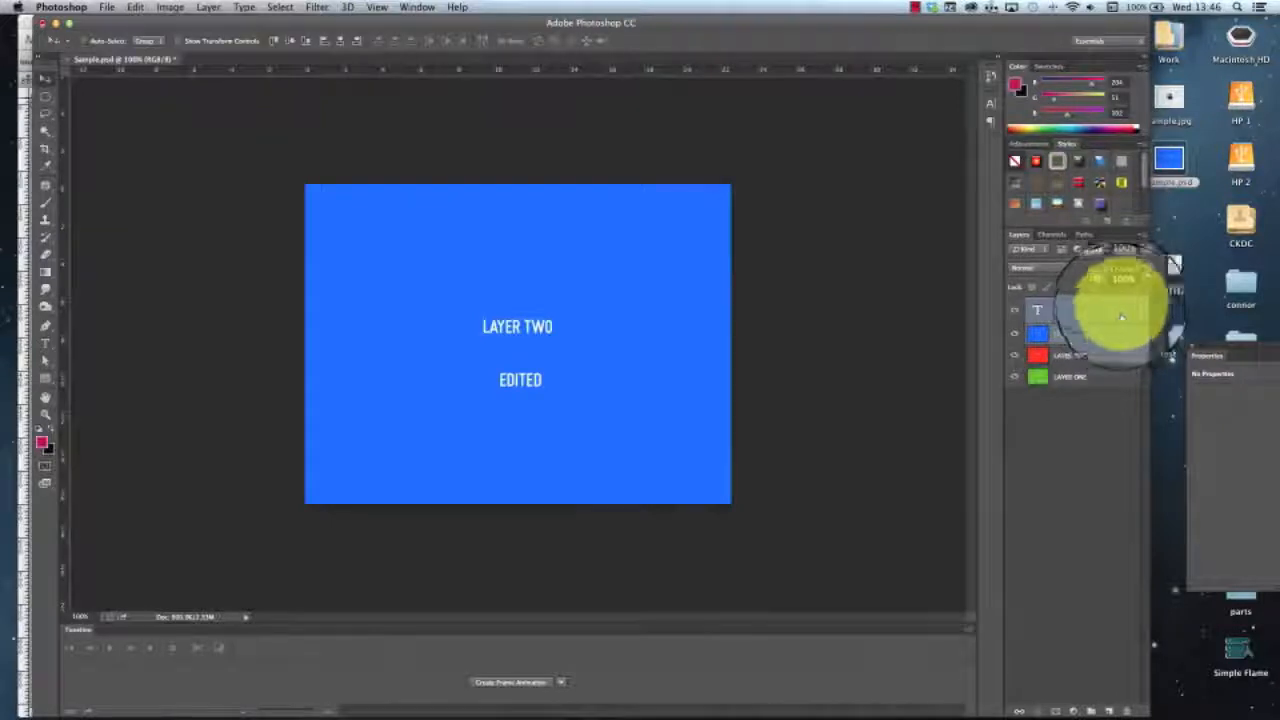
{"action": "left_click", "coordinate": [1139, 233]}
{"action": "left_click", "coordinate": [978, 505]}
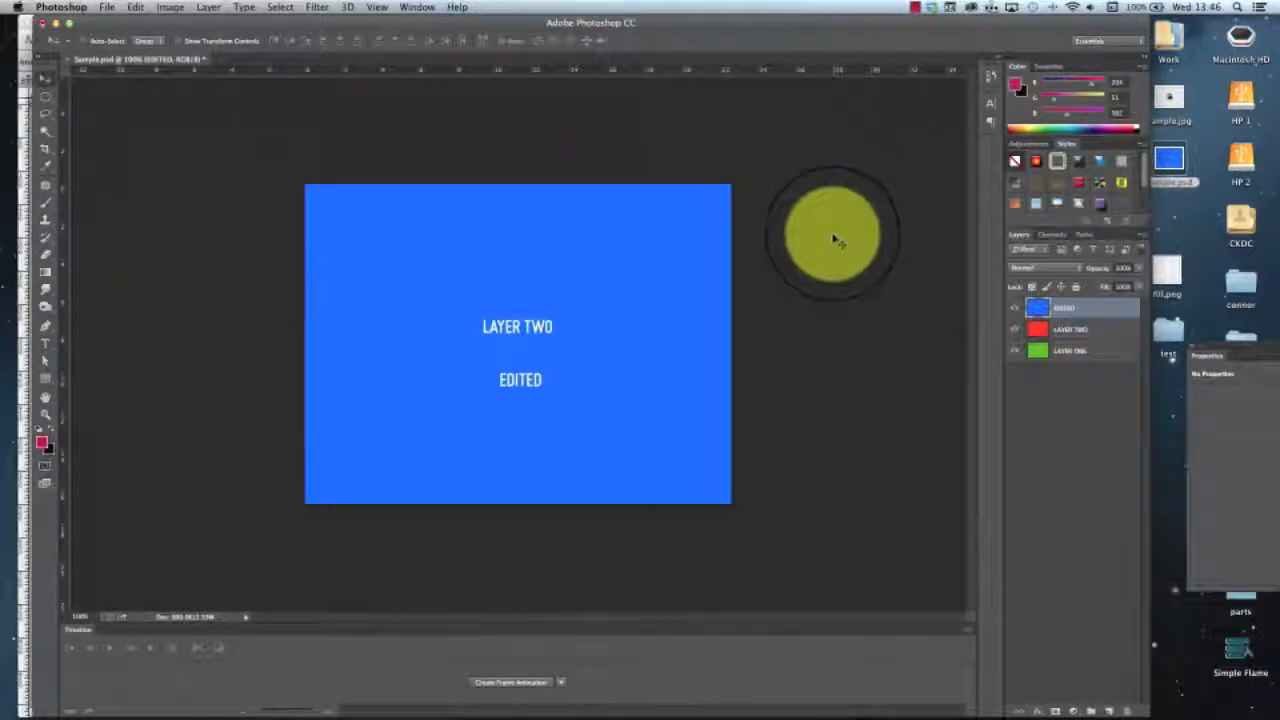
Save the edited Sample.psd and switch back to Muse.
{"action": "left_click", "coordinate": [113, 9]}
{"action": "left_click", "coordinate": [133, 151]}
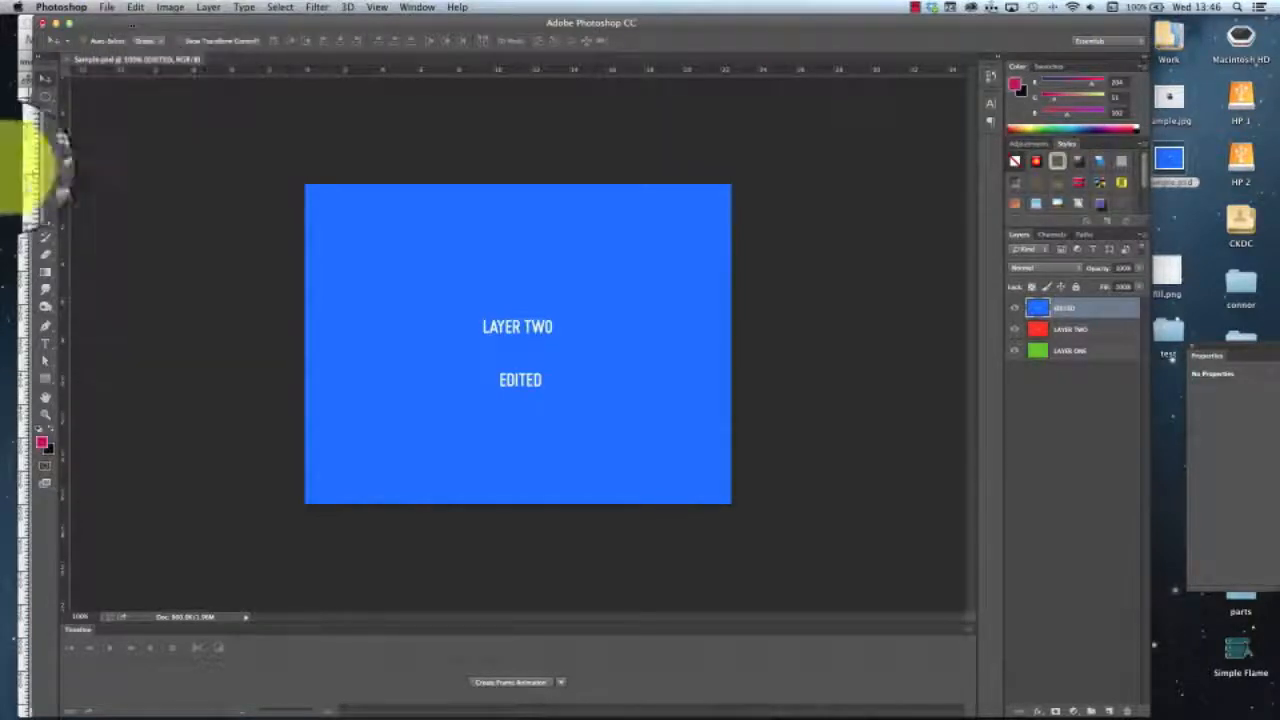
{"action": "left_click", "coordinate": [24, 172]}
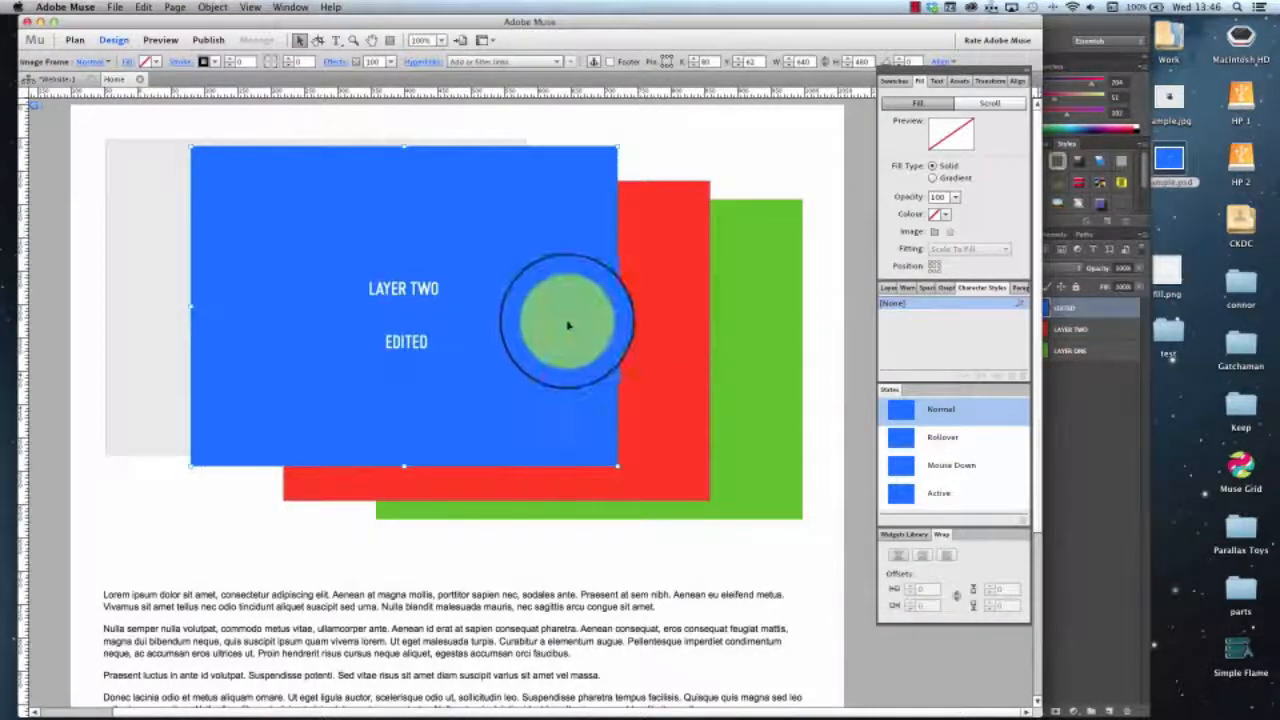
Reposition the updated blue image at about X 92, Y 76, overlapping the sample image and the red image.
{"action": "left_click_drag", "start_coordinate": [538, 281], "coordinate": [585, 270]}
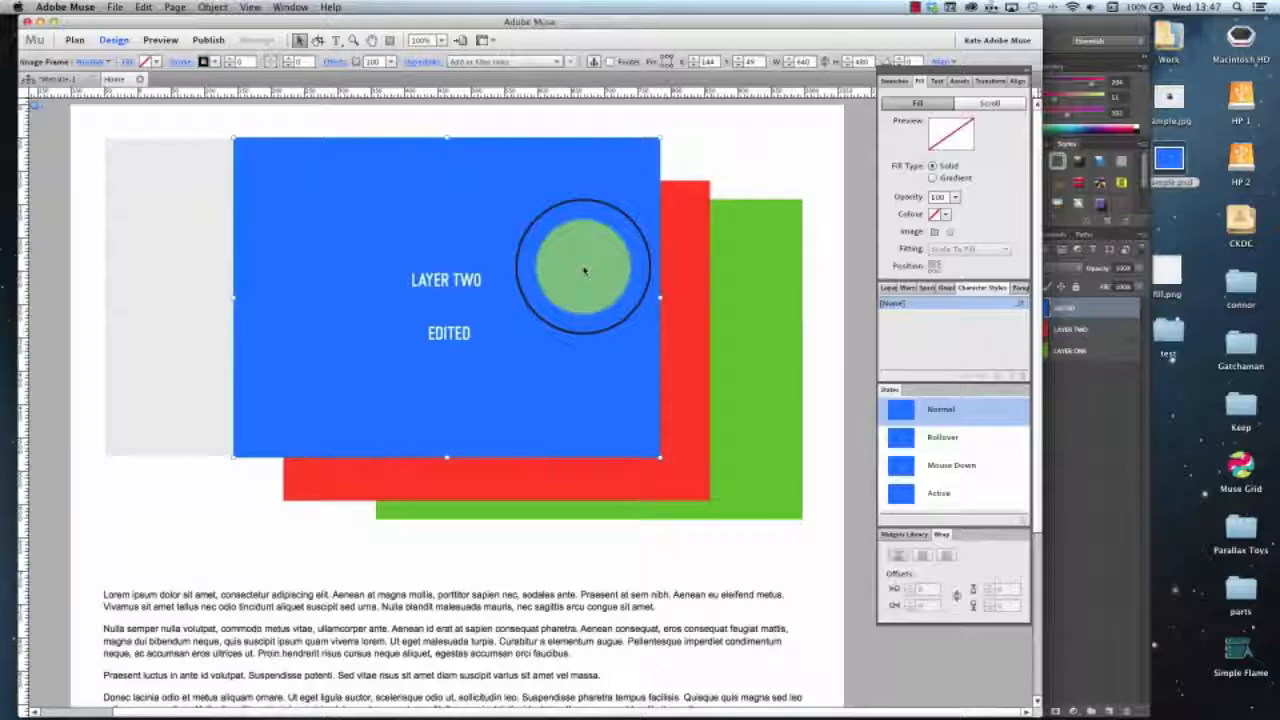
{"action": "left_click", "coordinate": [800, 157]}
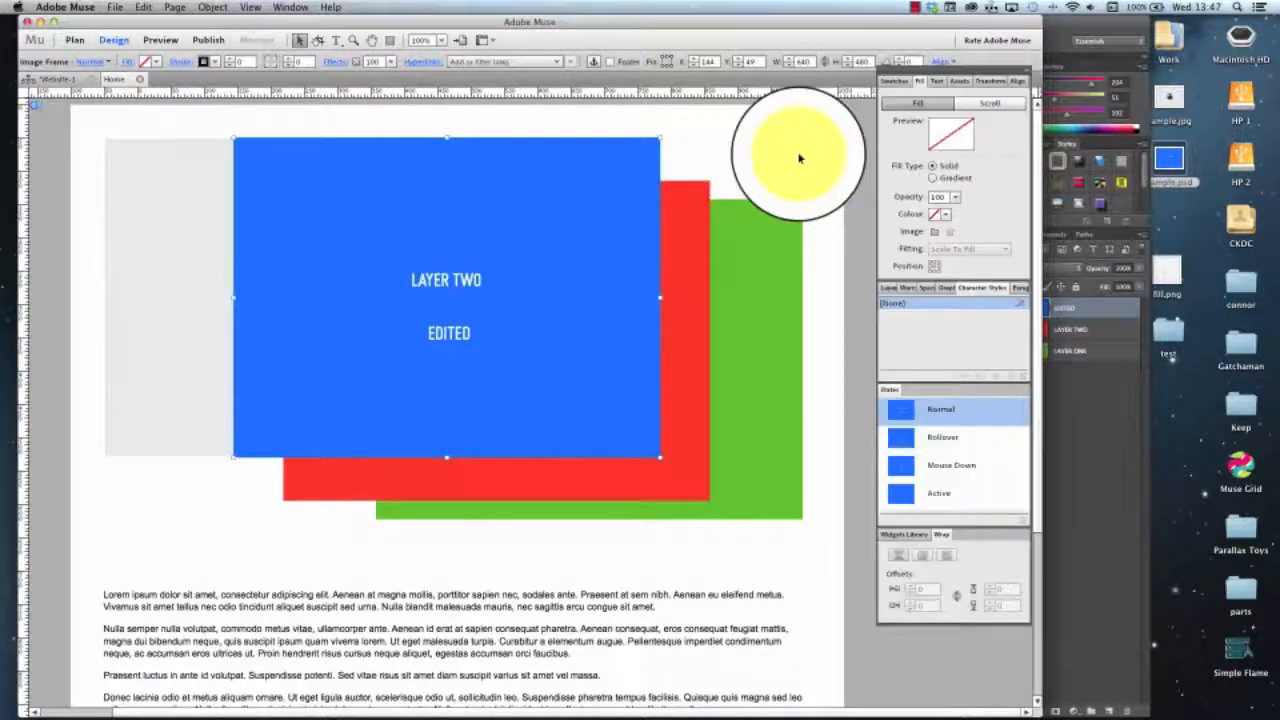
{"action": "left_click", "coordinate": [386, 290]}
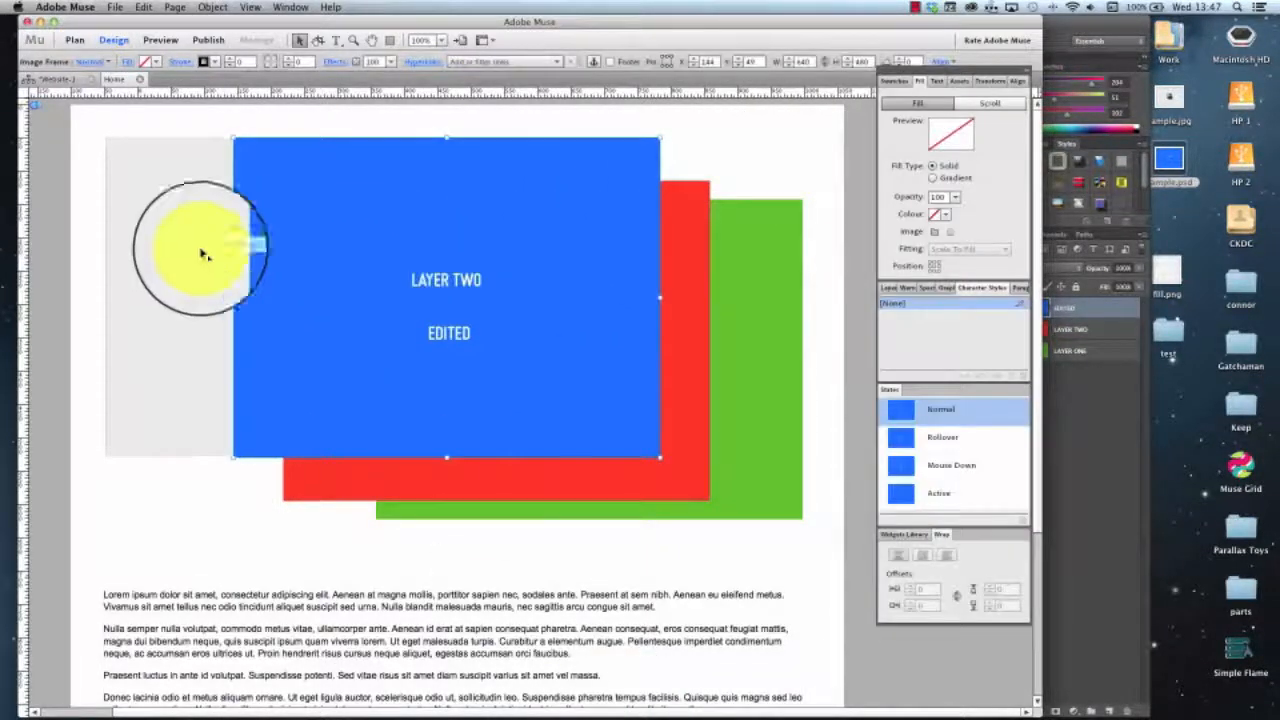
{"action": "left_click_drag", "start_coordinate": [442, 256], "coordinate": [406, 272]}
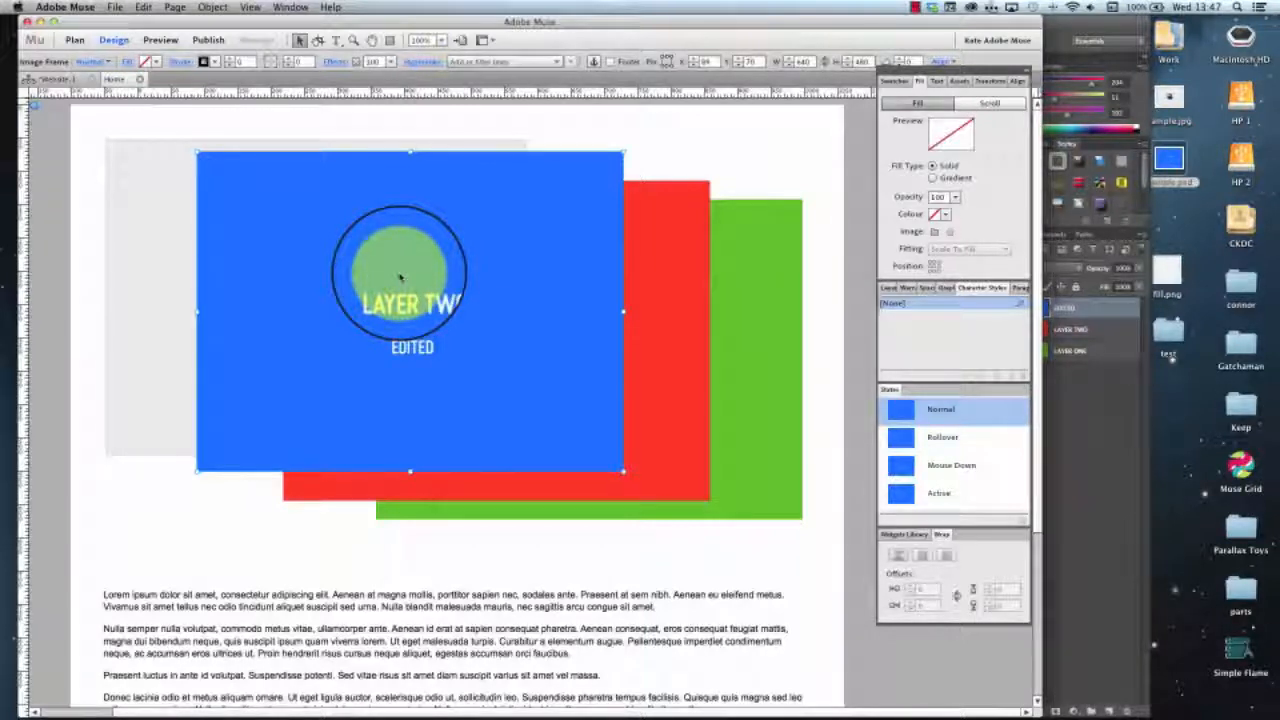
{"action": "left_click_drag", "start_coordinate": [400, 277], "coordinate": [595, 233]}
{"action": "scroll", "coordinate": [590, 228], "scroll_direction": "down", "scroll_amount": 3}
{"action": "scroll", "coordinate": [586, 223], "scroll_direction": "up", "scroll_amount": 4}
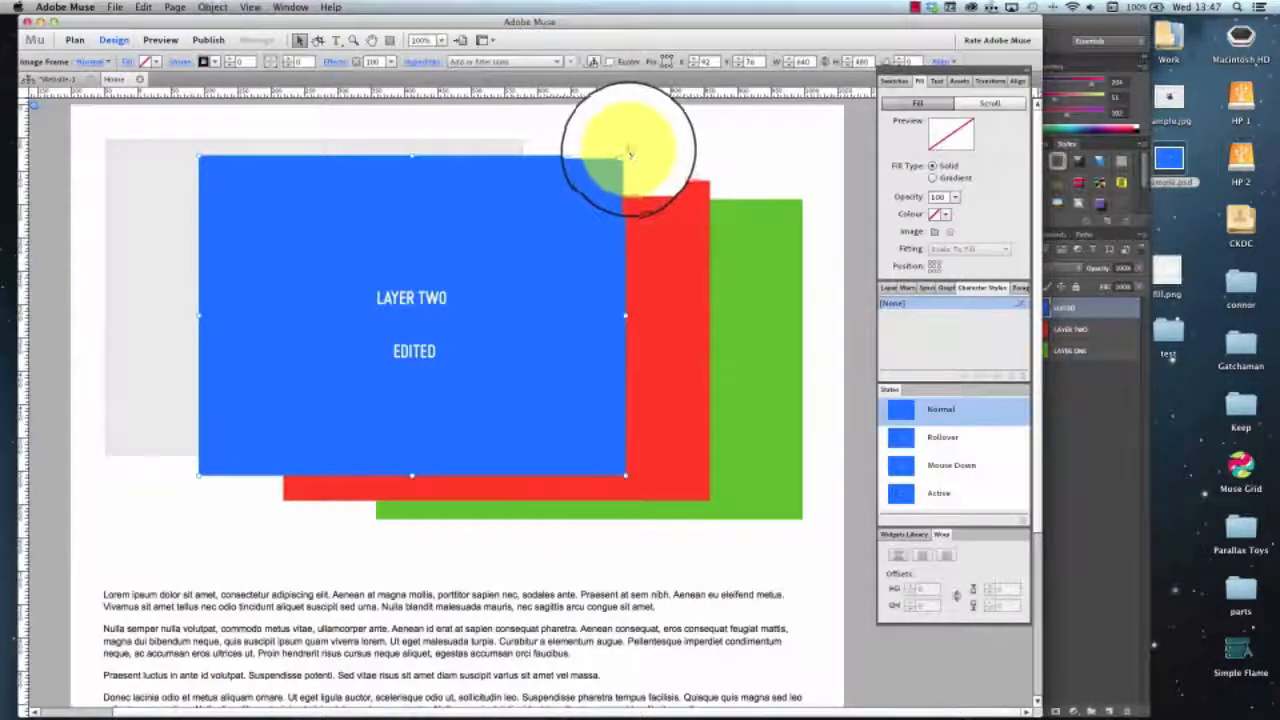
Scale the blue and red images down to about 232 by 174 and line them up side by side beneath the sample image.
{"action": "left_click_drag", "start_coordinate": [625, 155], "coordinate": [352, 360]}
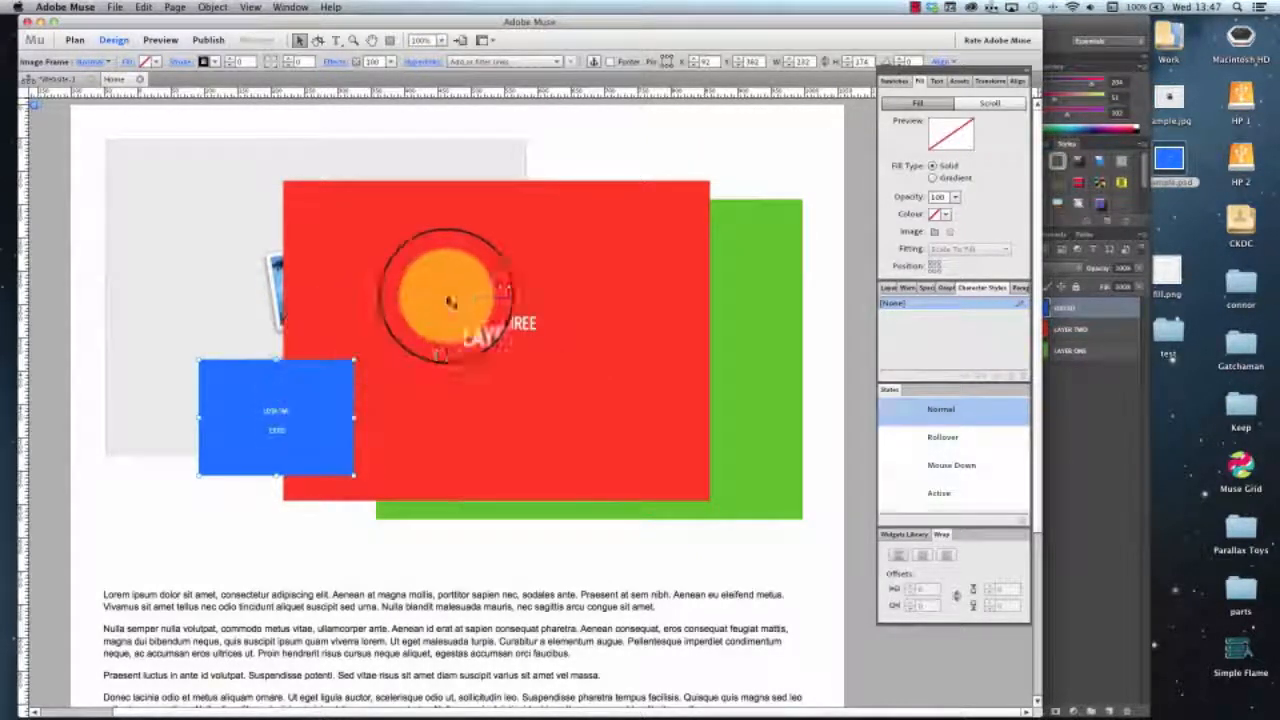
{"action": "left_click_drag", "start_coordinate": [710, 181], "coordinate": [468, 452]}
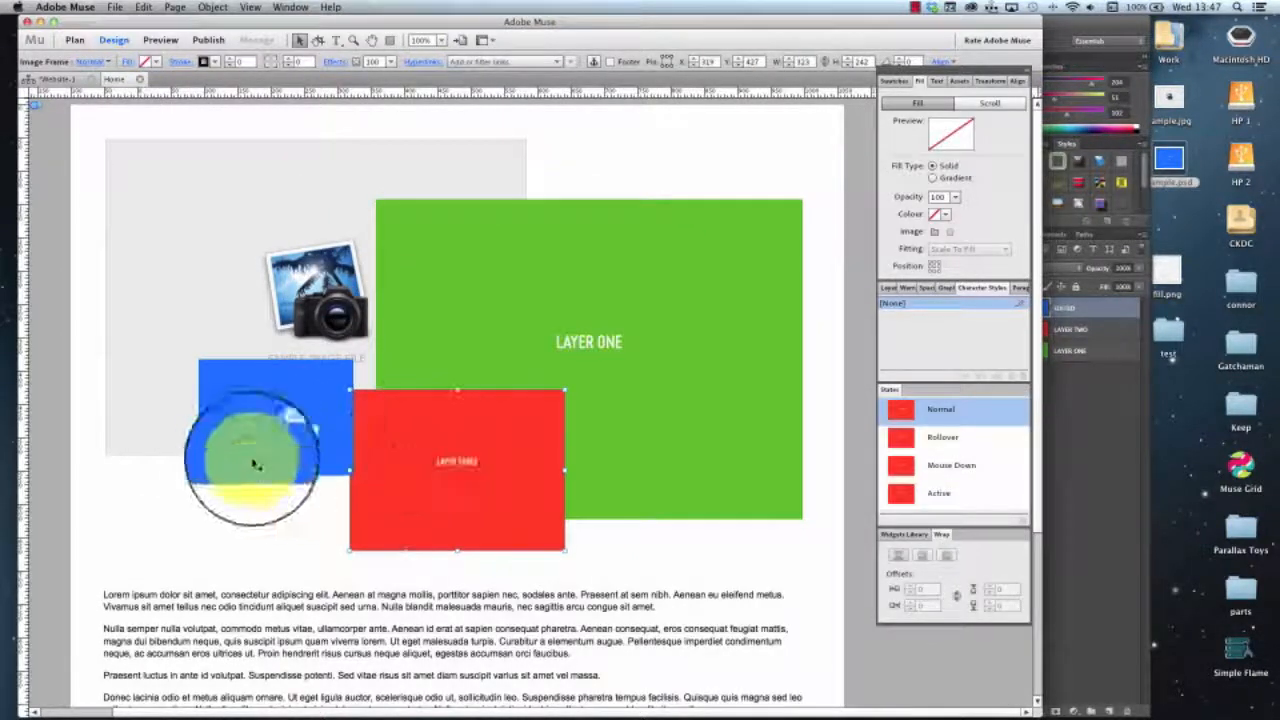
{"action": "left_click_drag", "start_coordinate": [247, 428], "coordinate": [159, 514]}
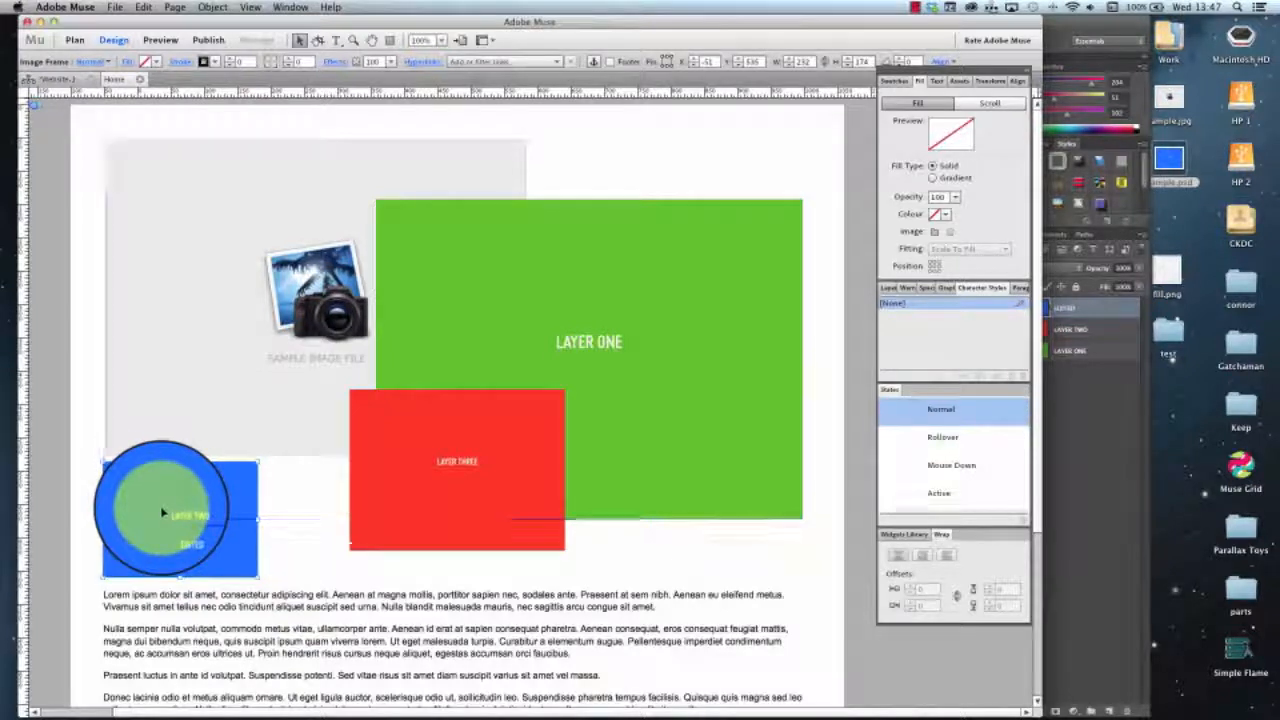
{"action": "left_click_drag", "start_coordinate": [449, 488], "coordinate": [365, 515]}
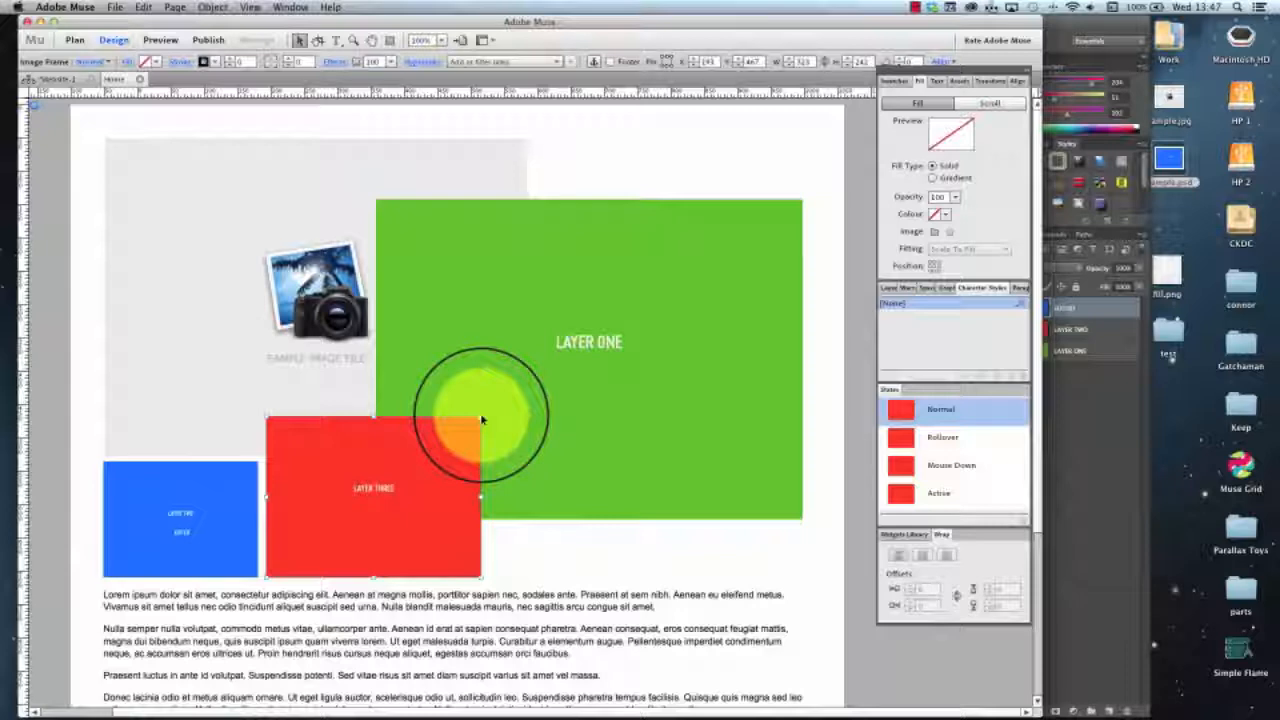
{"action": "left_click_drag", "start_coordinate": [481, 414], "coordinate": [424, 458]}
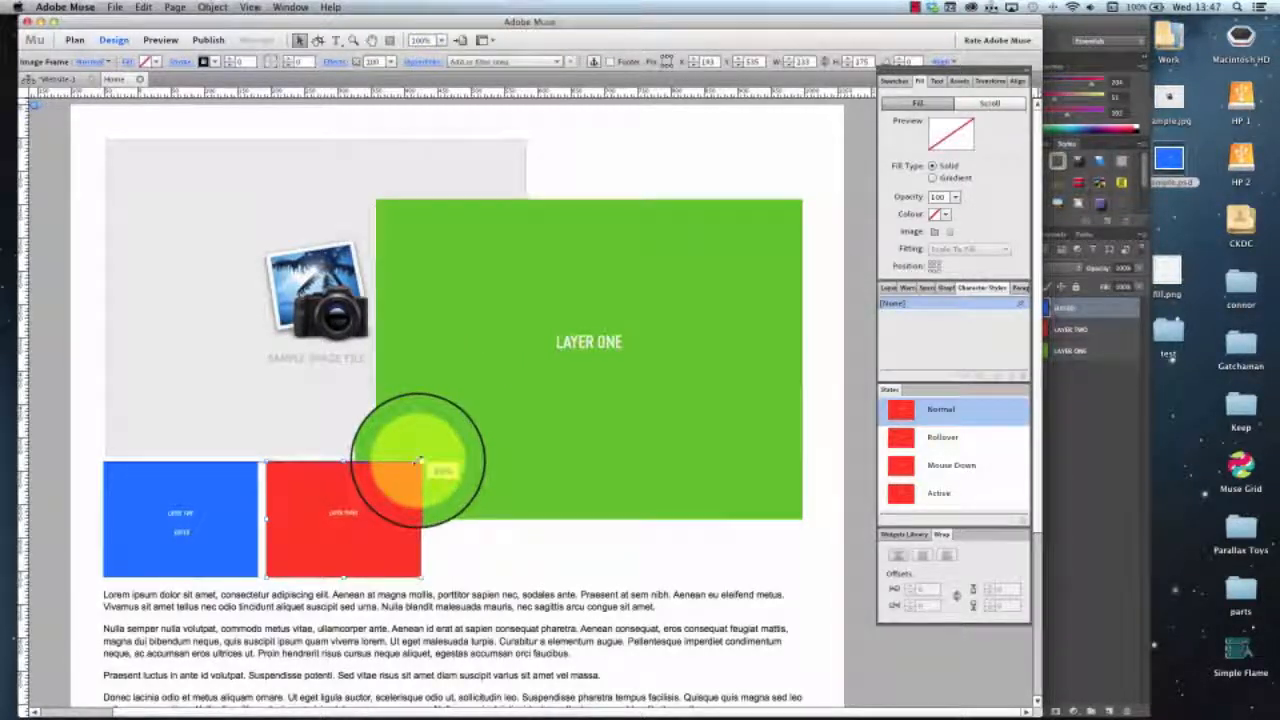
Place the green image beside the red one and scale it to about 232 by 174, completing the row of three.
{"action": "left_click", "coordinate": [480, 391]}
{"action": "left_click_drag", "start_coordinate": [497, 400], "coordinate": [551, 461]}
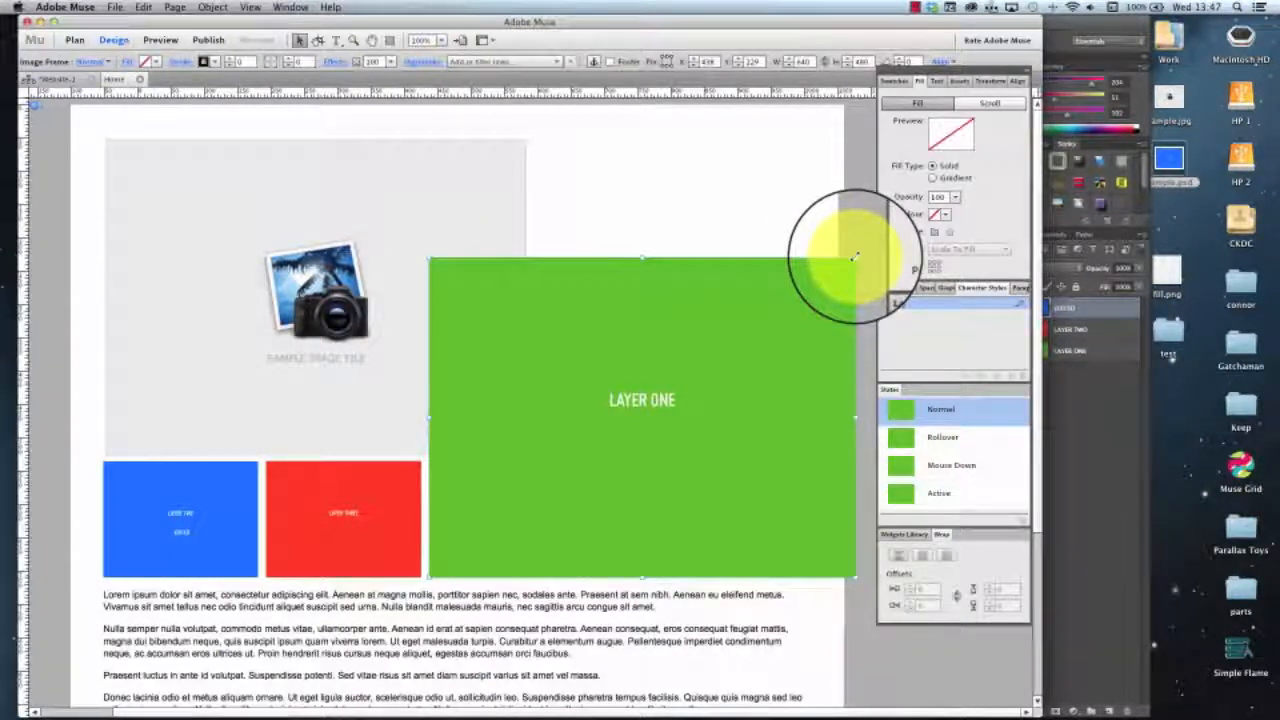
{"action": "left_click_drag", "start_coordinate": [855, 258], "coordinate": [583, 510]}
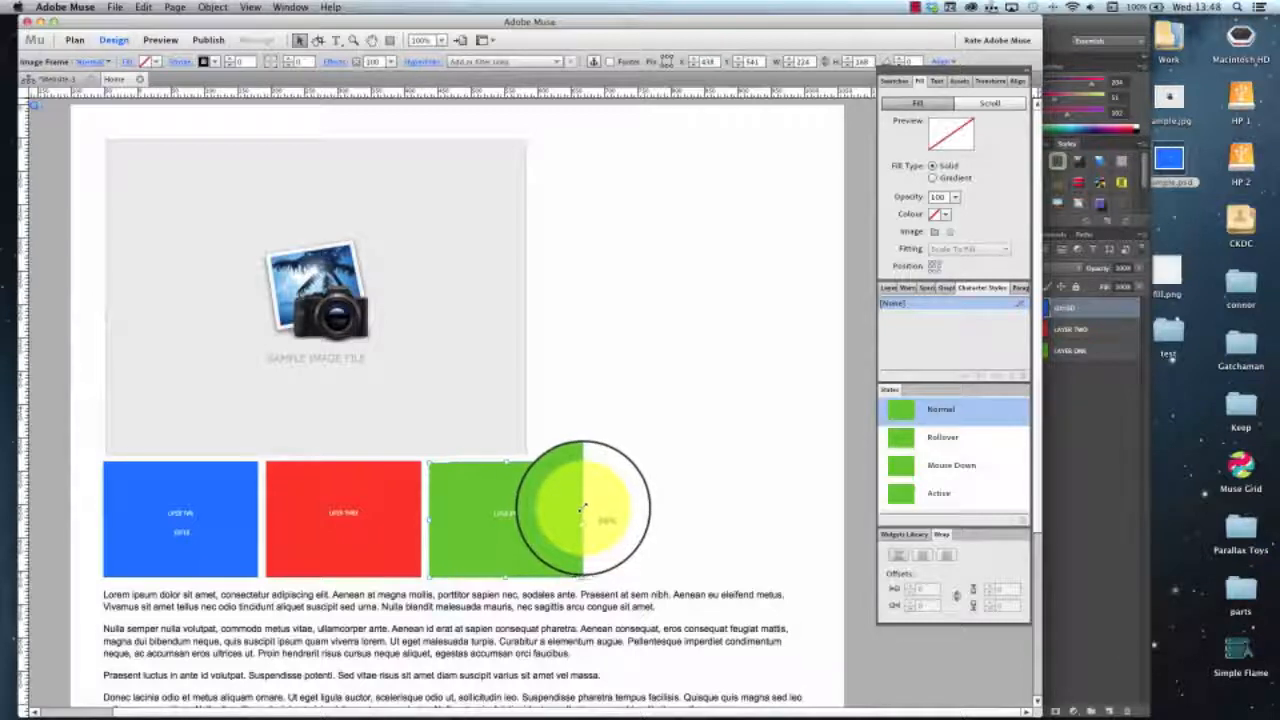
{"action": "left_click", "coordinate": [623, 434]}
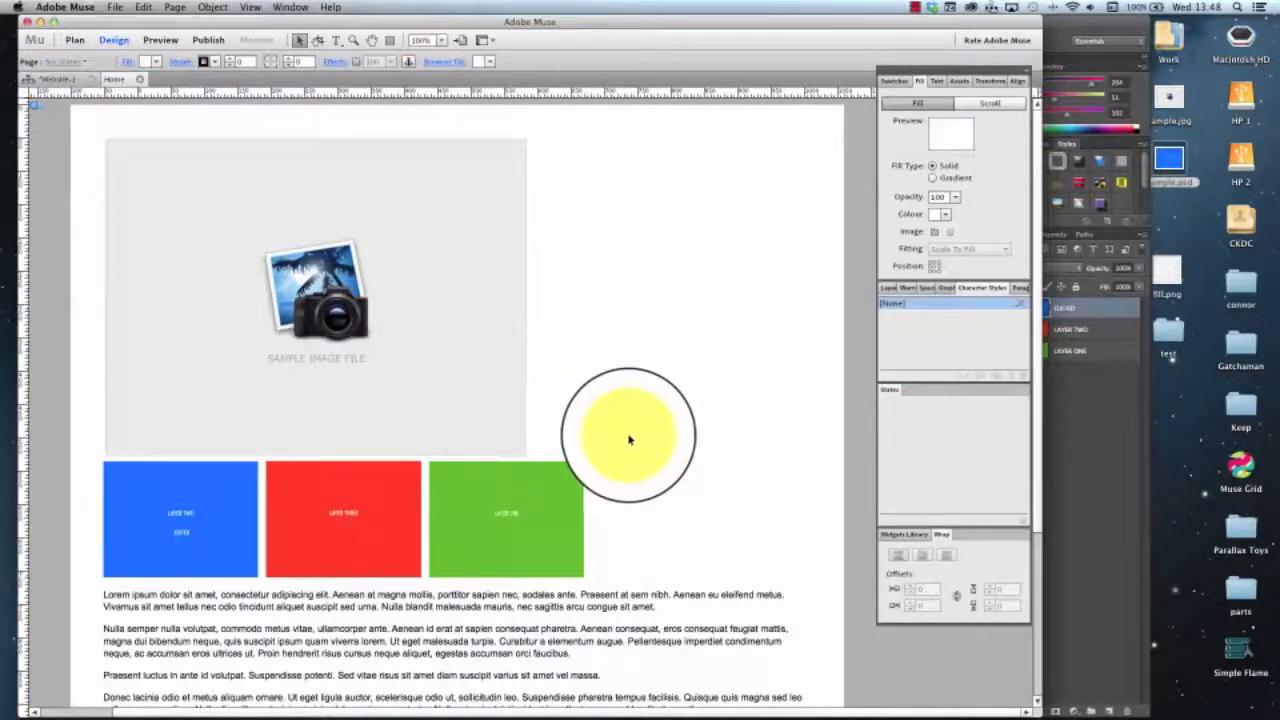
{"action": "left_click_drag", "start_coordinate": [702, 512], "coordinate": [17, 514]}
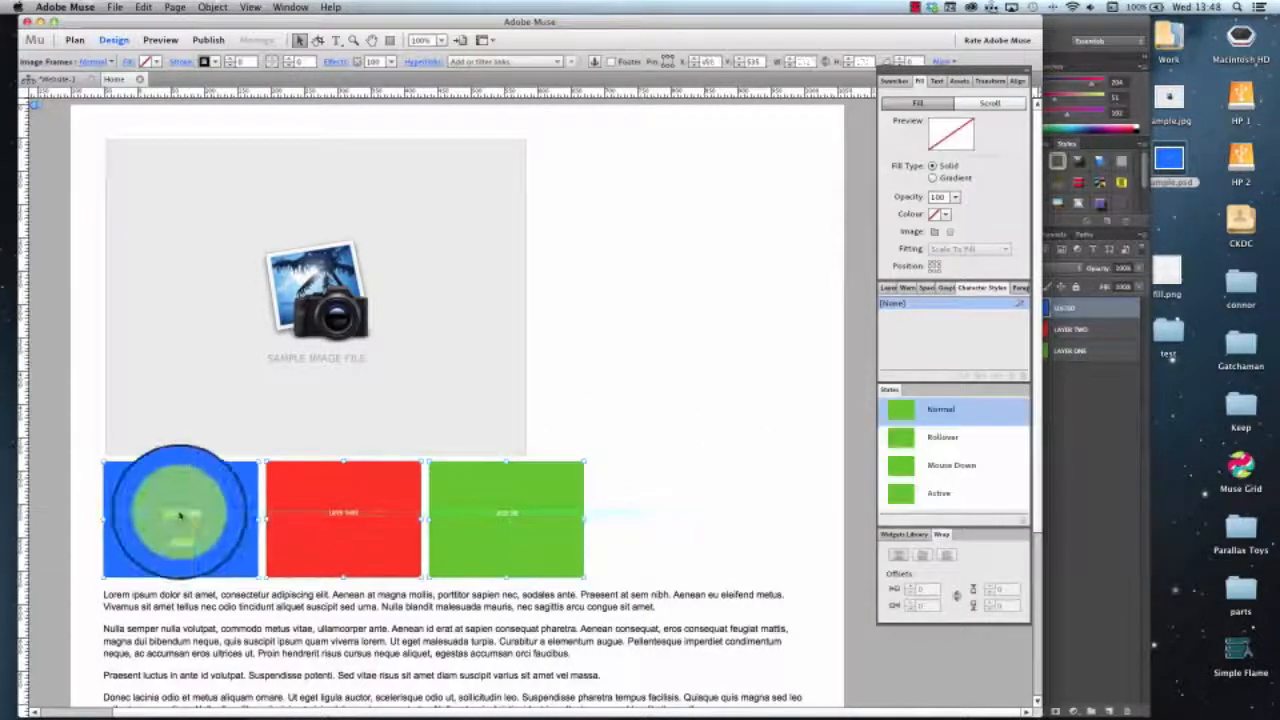
{"action": "left_click", "coordinate": [683, 392]}
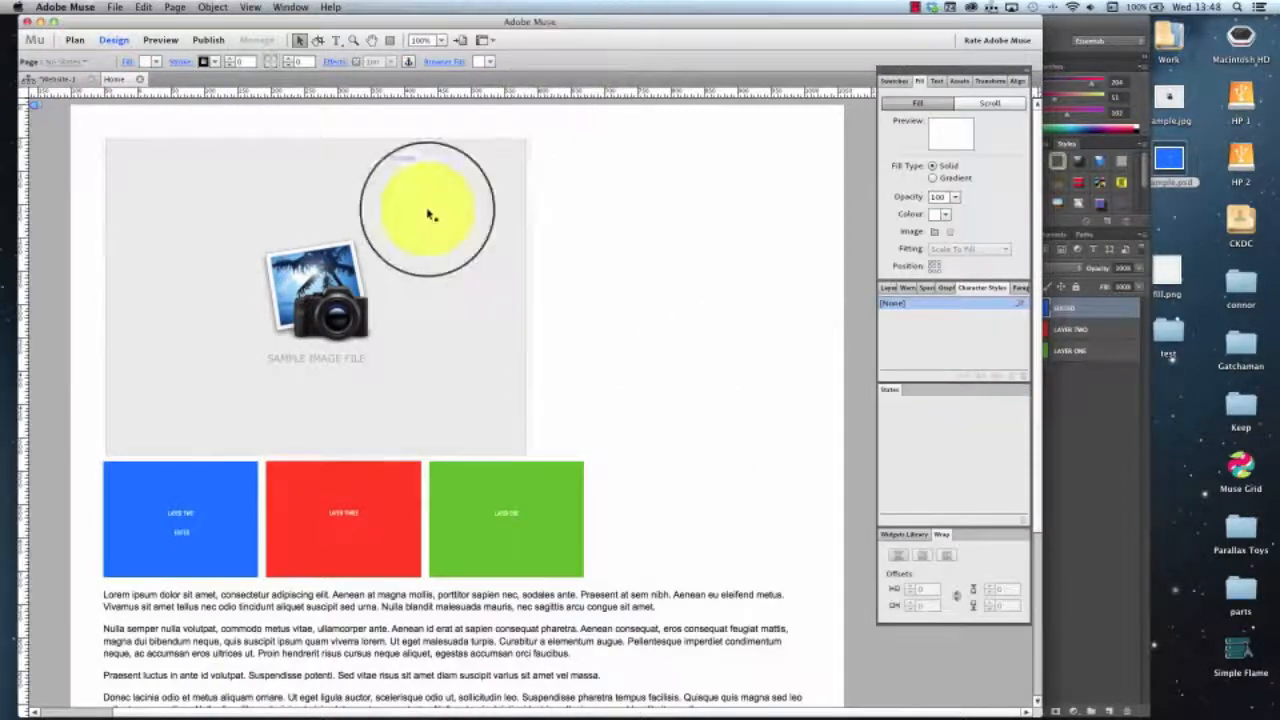
Export the site as HTML to the test folder on the desktop, then close the browser preview and the export dialog.
{"action": "left_click", "coordinate": [115, 8]}
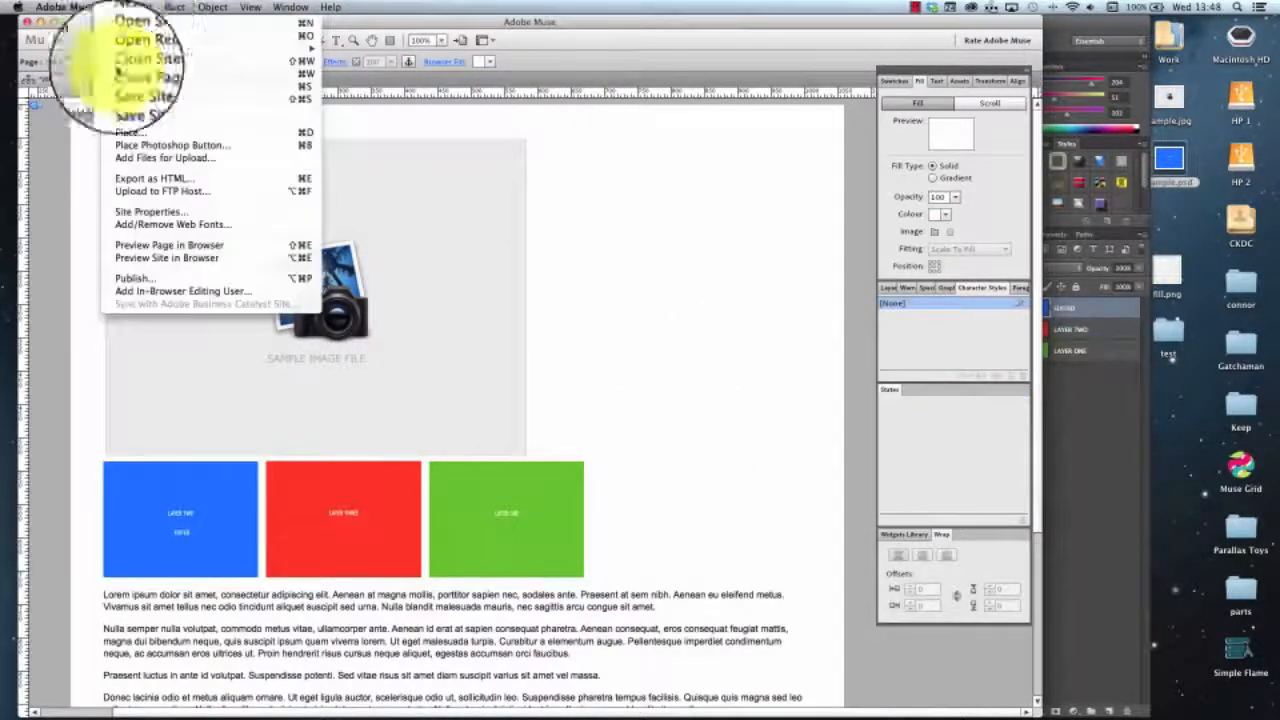
{"action": "left_click", "coordinate": [155, 178]}
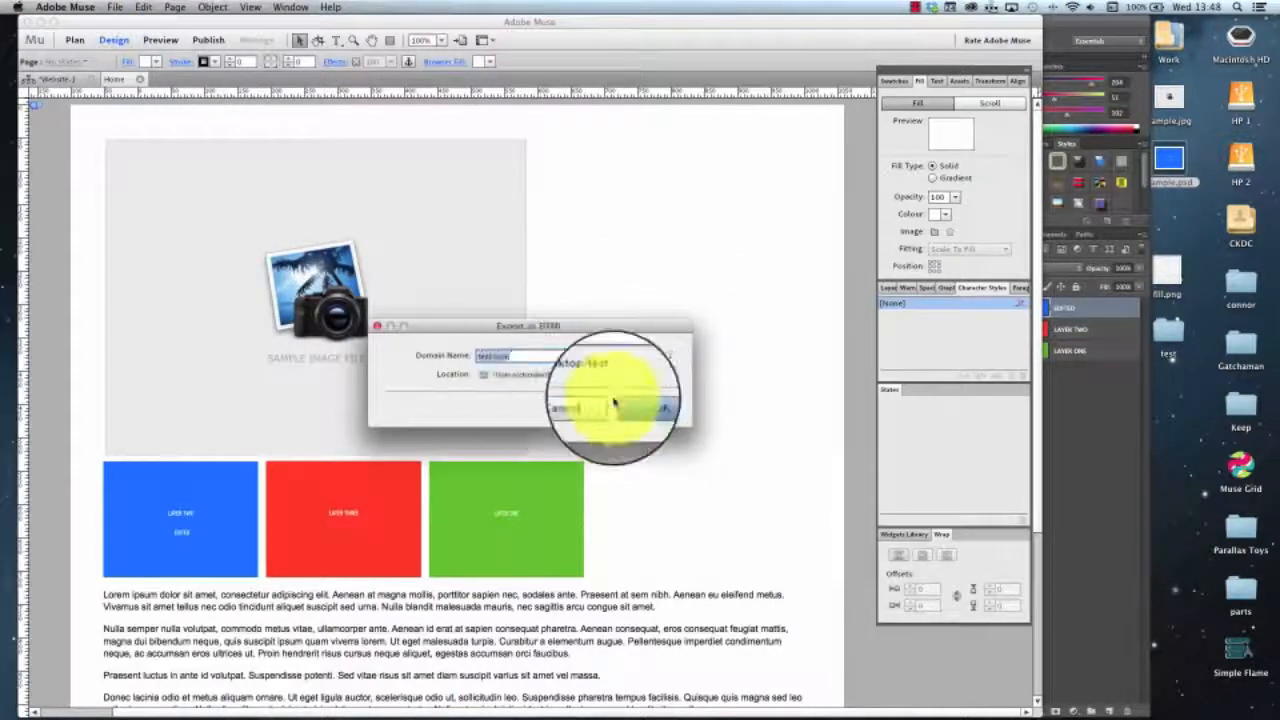
{"action": "left_click", "coordinate": [656, 406]}
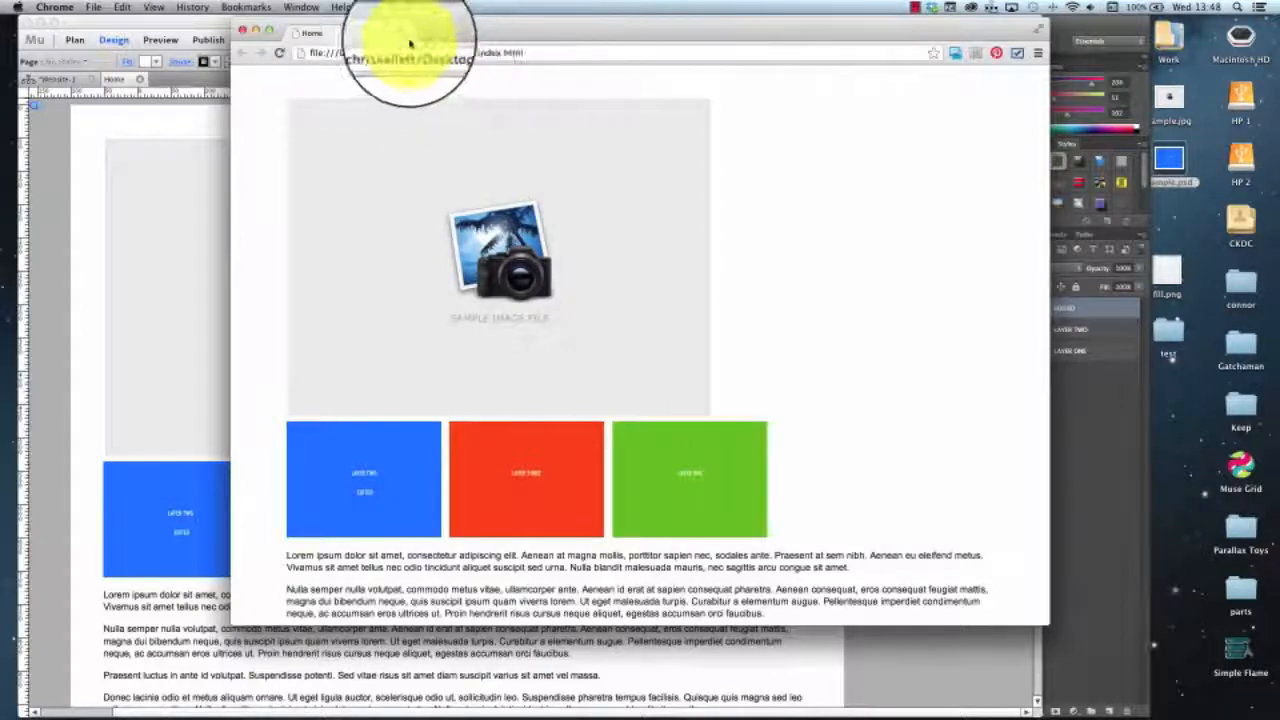
{"action": "key", "text": "super+w"}
{"action": "left_click", "coordinate": [1170, 330]}
{"action": "left_click", "coordinate": [685, 406]}
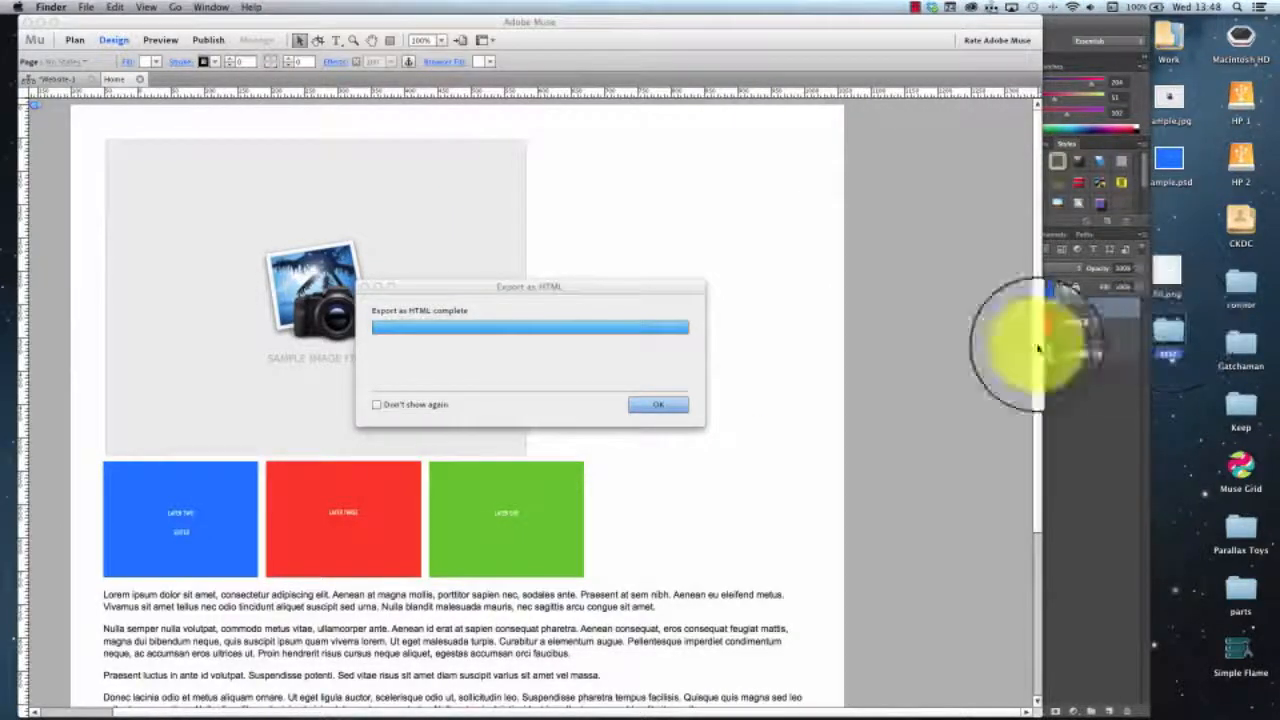
Open the images folder inside the exported test folder and preview the green, red and blue JPG files.
{"action": "double_click", "coordinate": [1170, 333]}
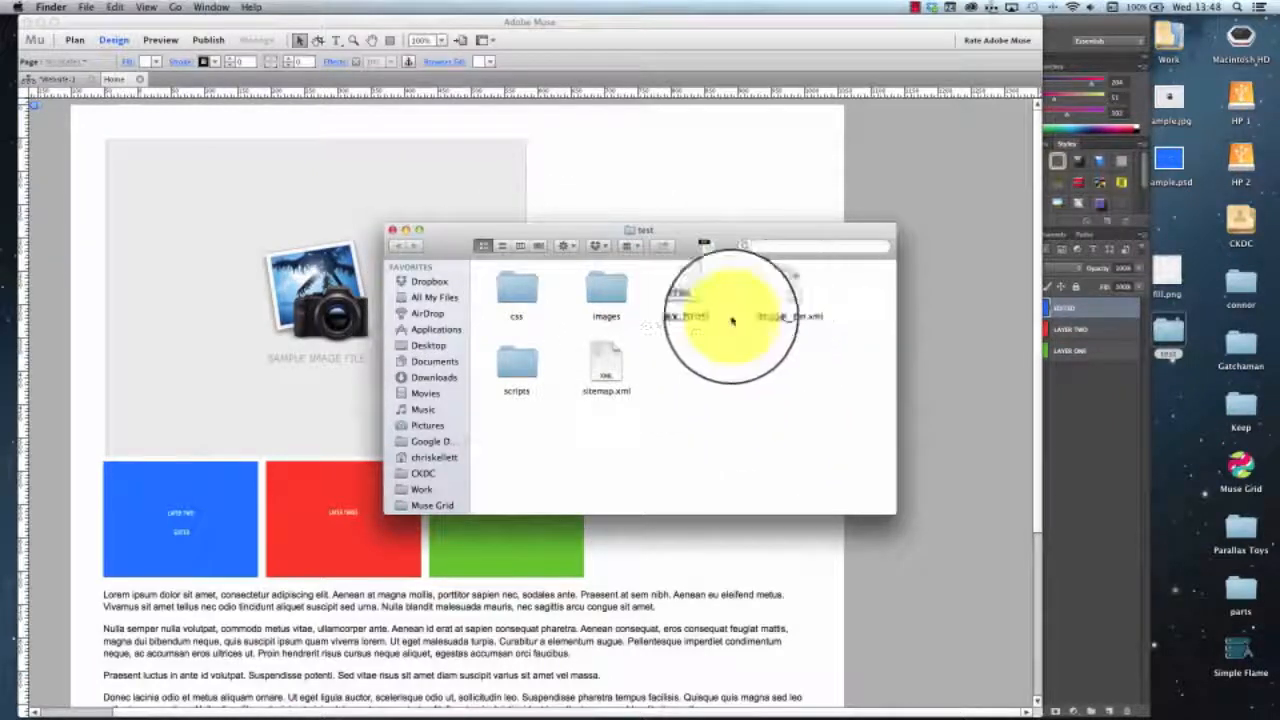
{"action": "double_click", "coordinate": [590, 288]}
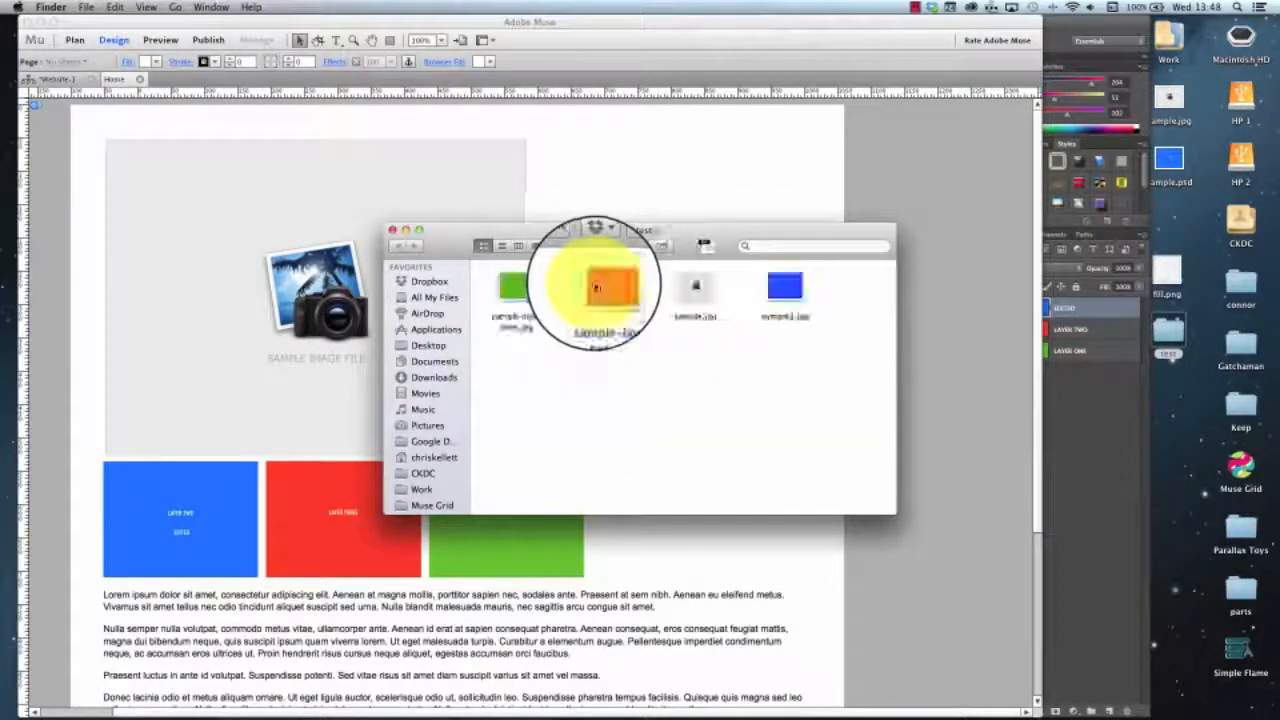
{"action": "left_click", "coordinate": [510, 285]}
{"action": "key", "text": "space"}
{"action": "key", "text": "space"}
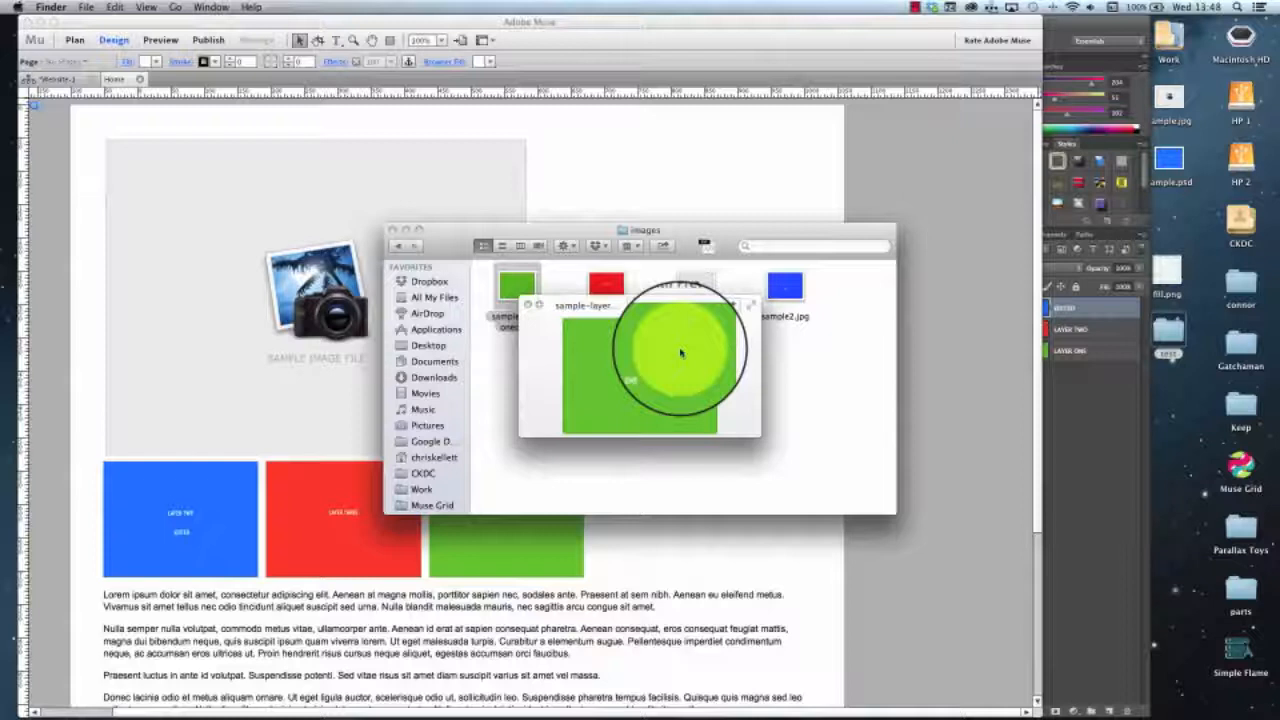
{"action": "left_click", "coordinate": [606, 287]}
{"action": "key", "text": "space"}
{"action": "key", "text": "space"}
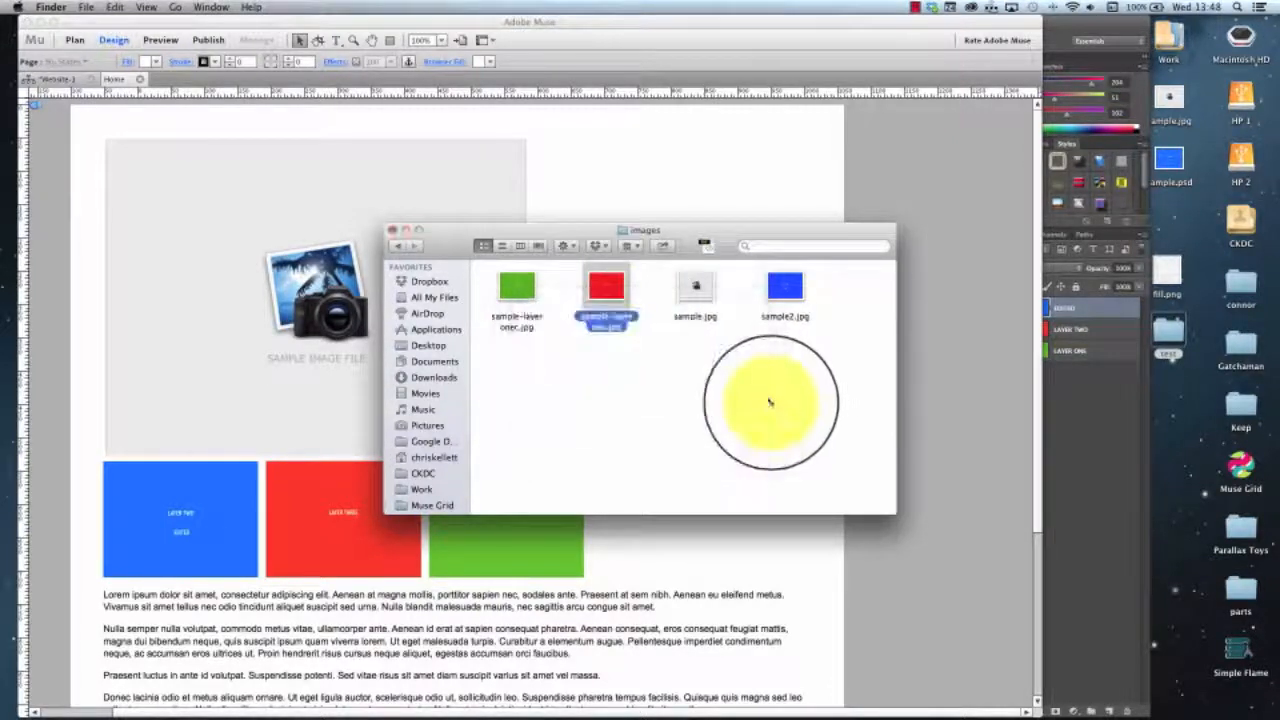
{"action": "left_click", "coordinate": [787, 294]}
{"action": "key", "text": "space"}
{"action": "key", "text": "space"}
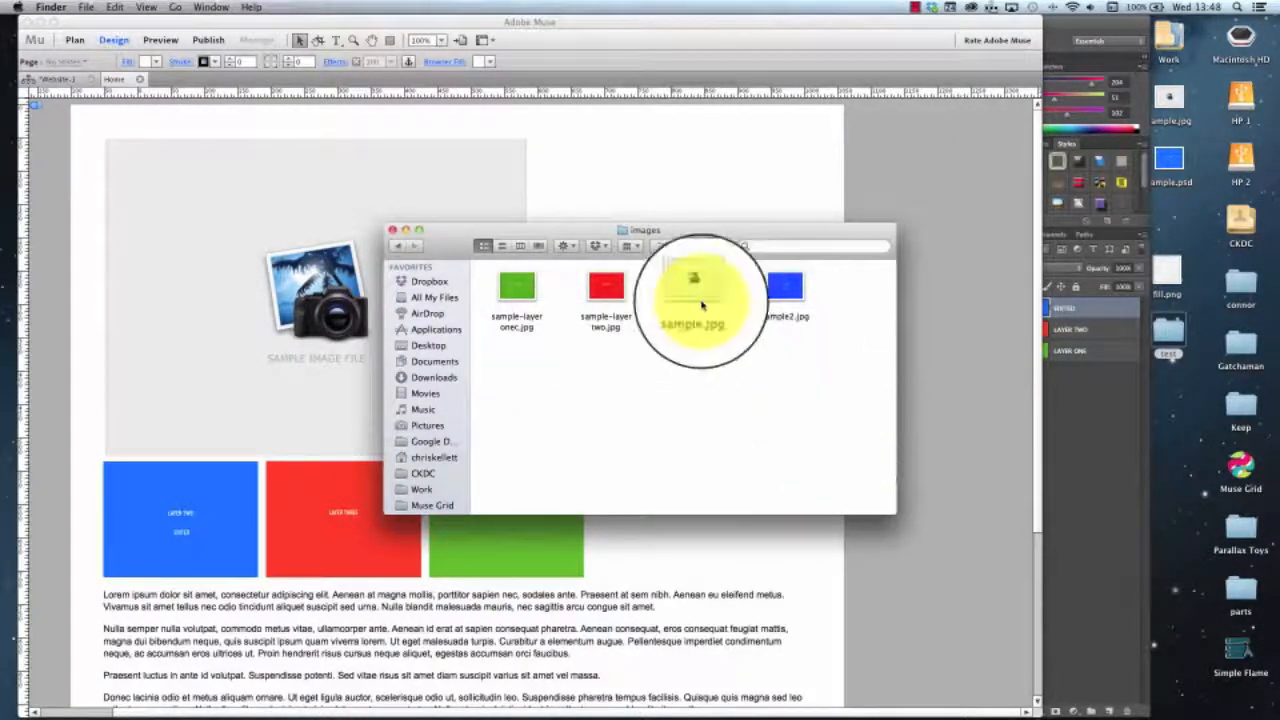
{"action": "key", "text": "space"}
{"action": "key", "text": "space"}
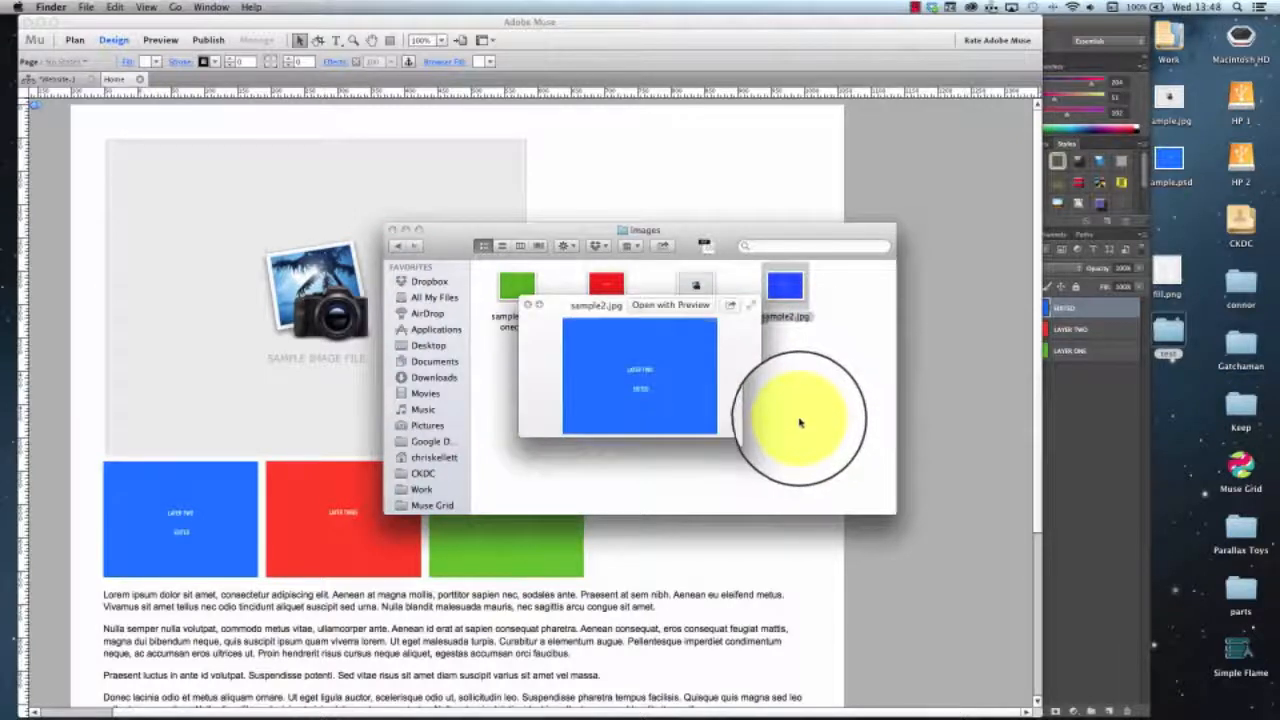
Return to Muse and set the green image's fill opacity to 51.
{"action": "left_click_drag", "start_coordinate": [686, 287], "coordinate": [534, 509]}
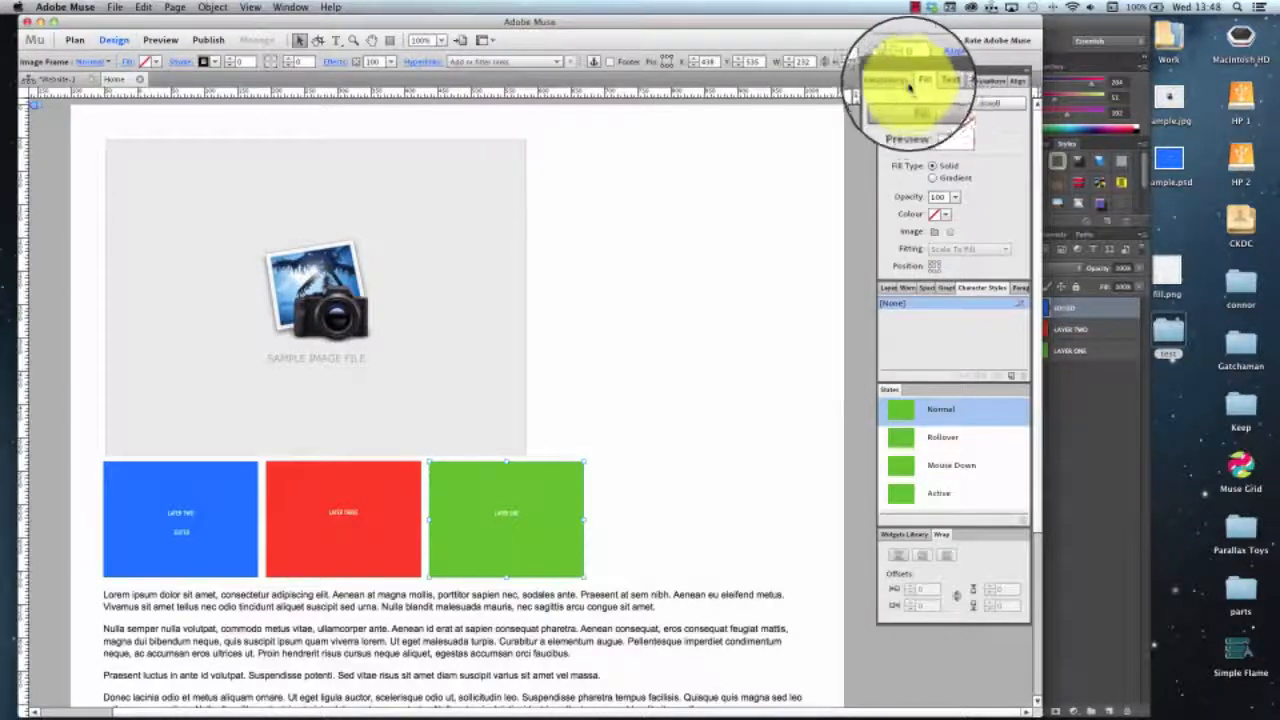
{"action": "left_click", "coordinate": [955, 198]}
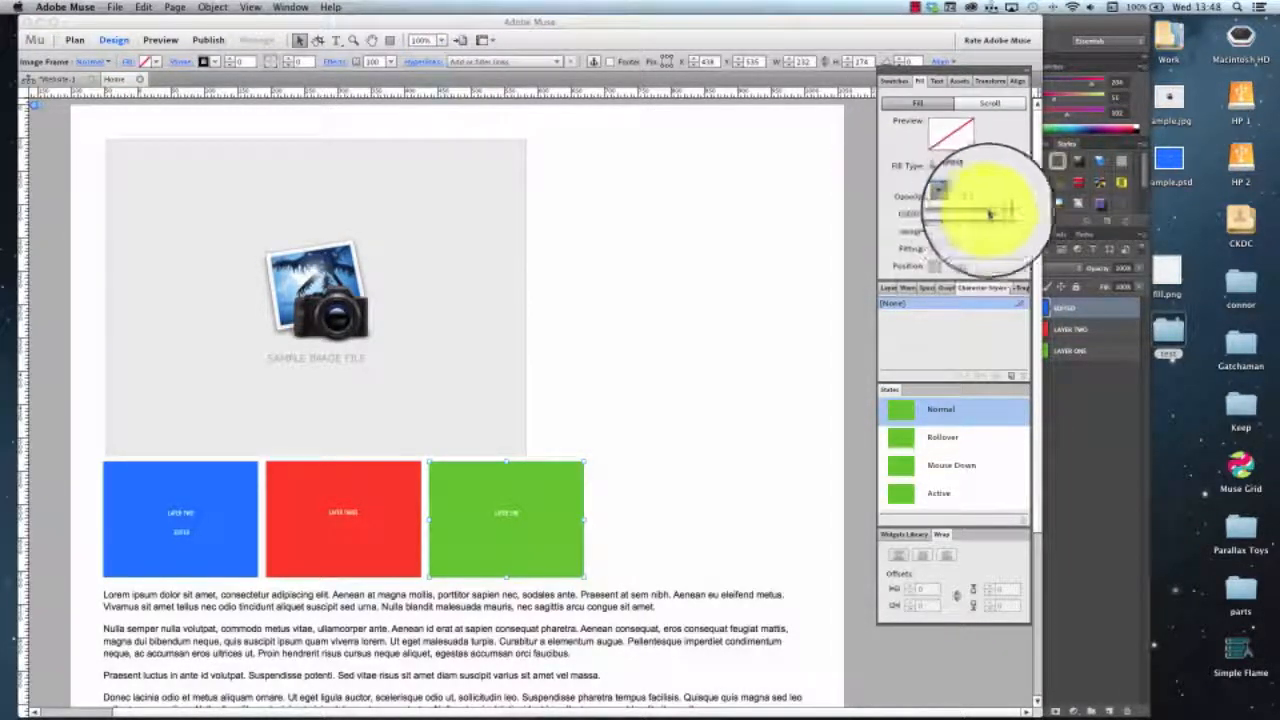
{"action": "left_click_drag", "start_coordinate": [995, 214], "coordinate": [966, 214]}
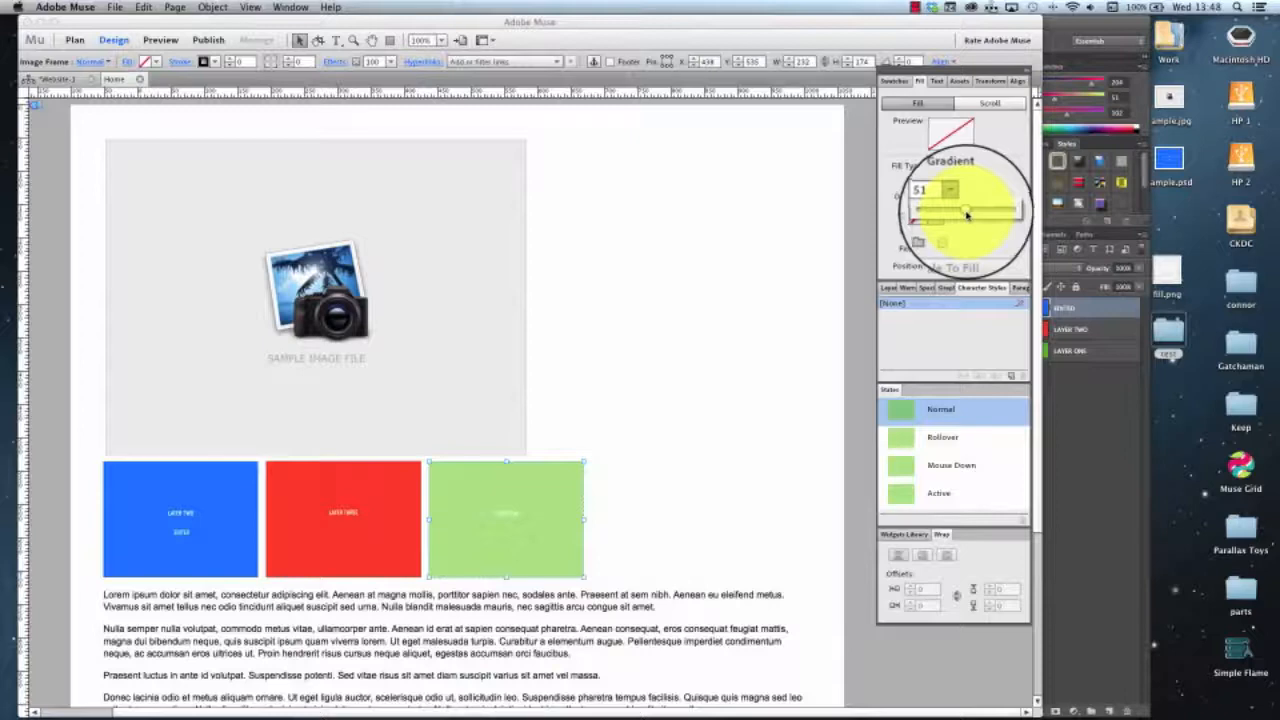
{"action": "left_click", "coordinate": [687, 371]}
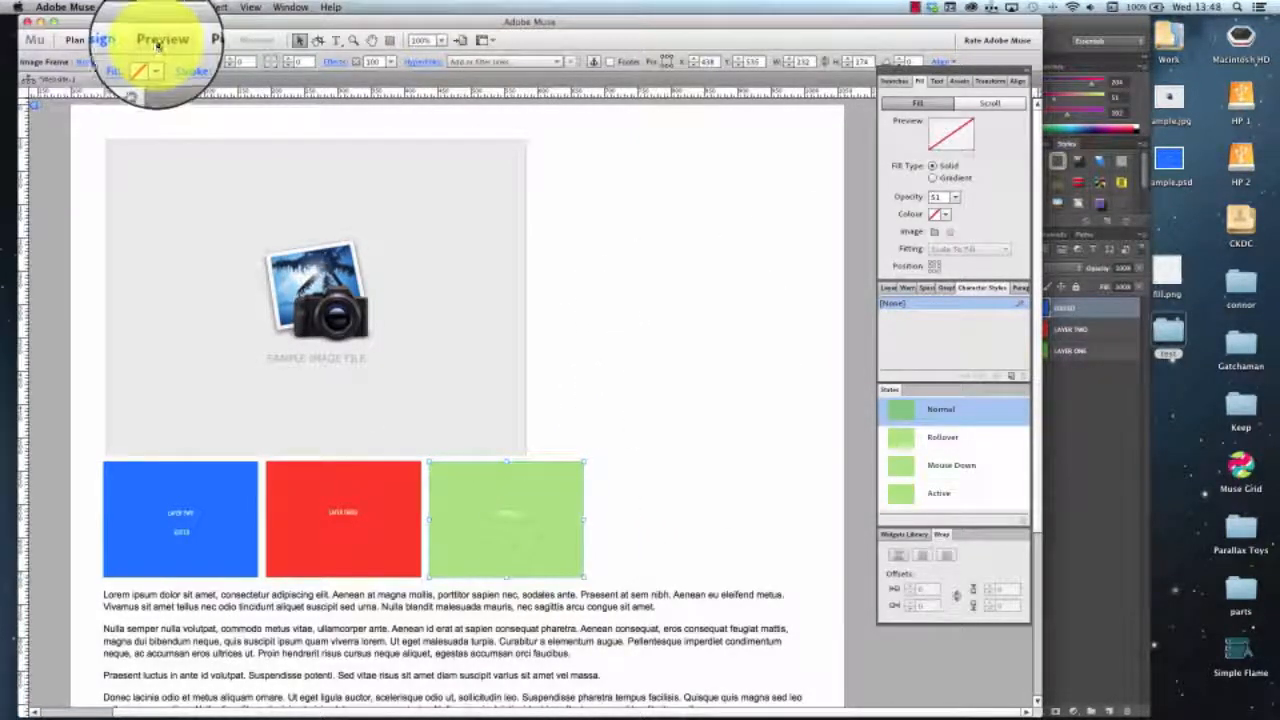
Export the site as HTML again to the desktop test folder with the semi-transparent green image, closing the browser preview and export dialog.
{"action": "left_click", "coordinate": [113, 8]}
{"action": "left_click", "coordinate": [100, 171]}
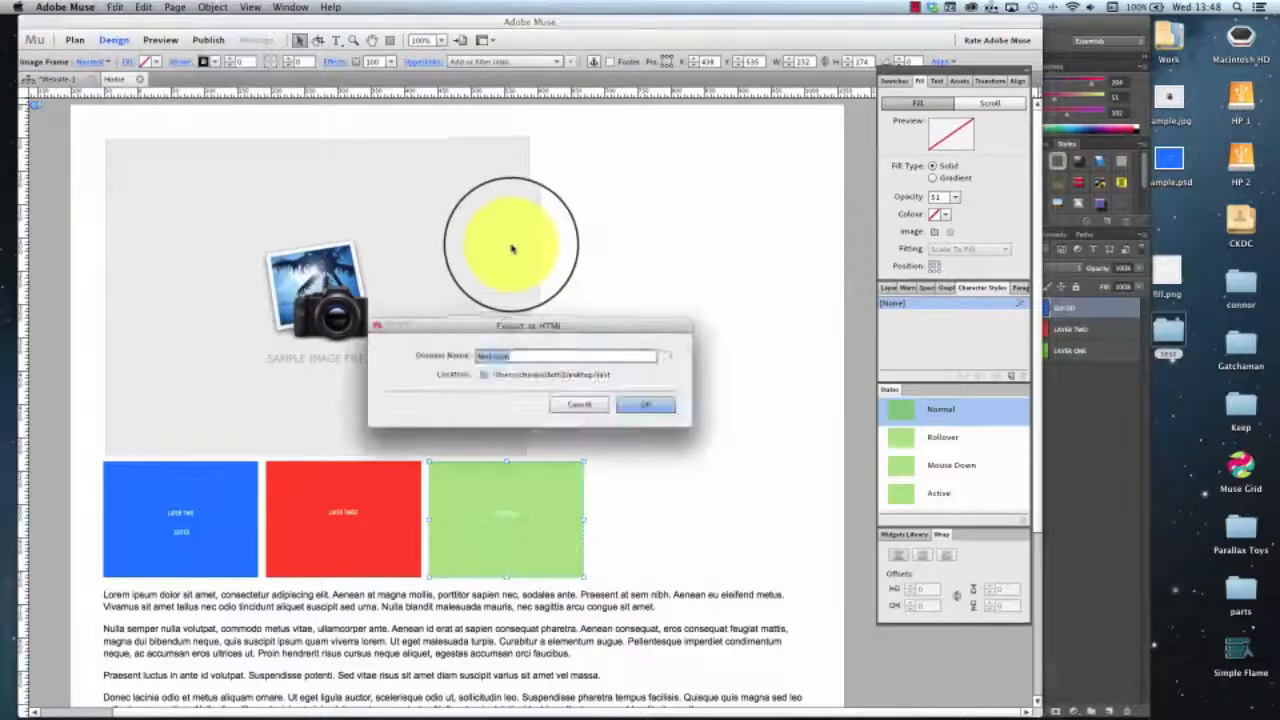
{"action": "left_click", "coordinate": [647, 405]}
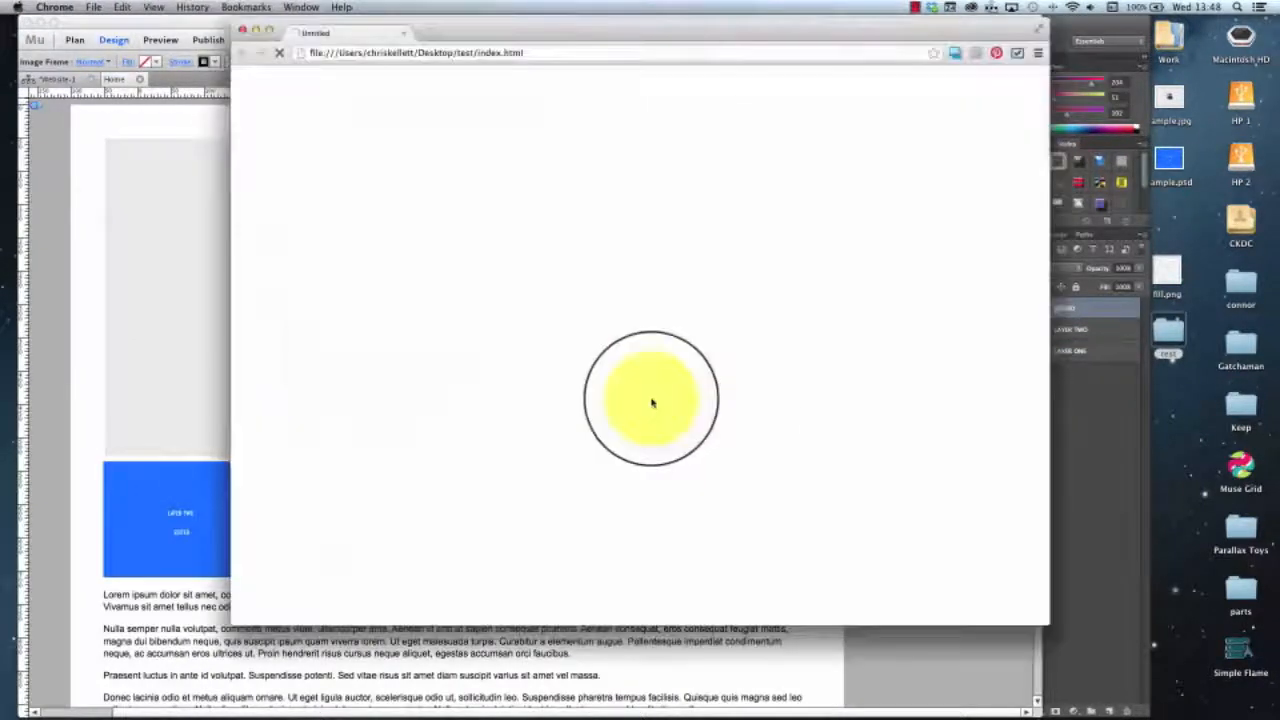
{"action": "left_click", "coordinate": [240, 32]}
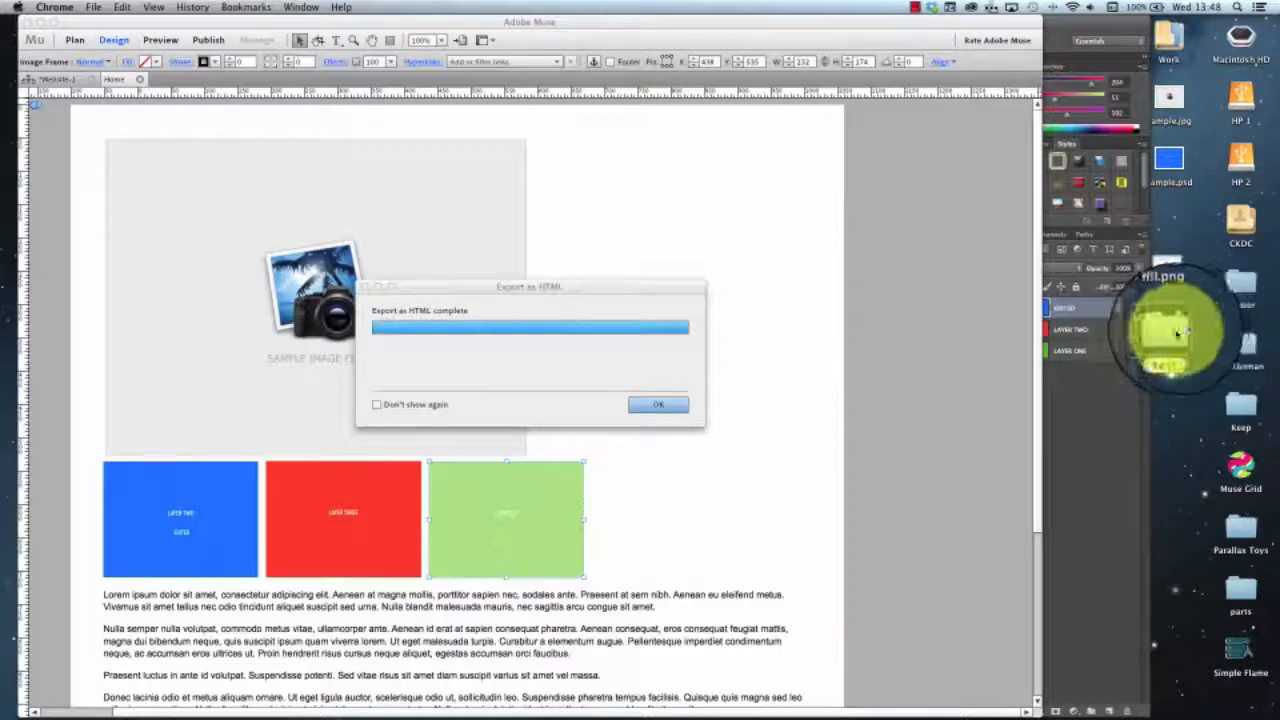
{"action": "left_click", "coordinate": [650, 404]}
Open the images folder inside the exported test folder, check the exported image files, and close the folder window.
{"action": "left_click", "coordinate": [1165, 342]}
{"action": "double_click", "coordinate": [1165, 342]}
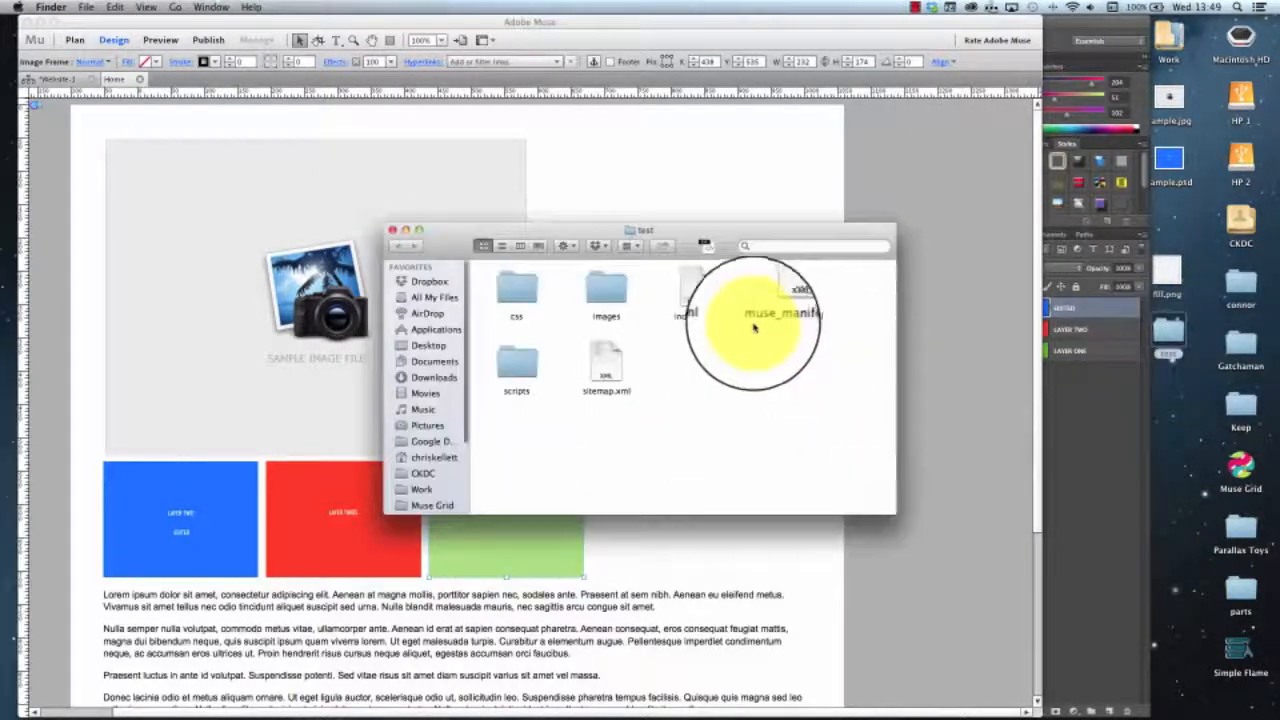
{"action": "double_click", "coordinate": [610, 285]}
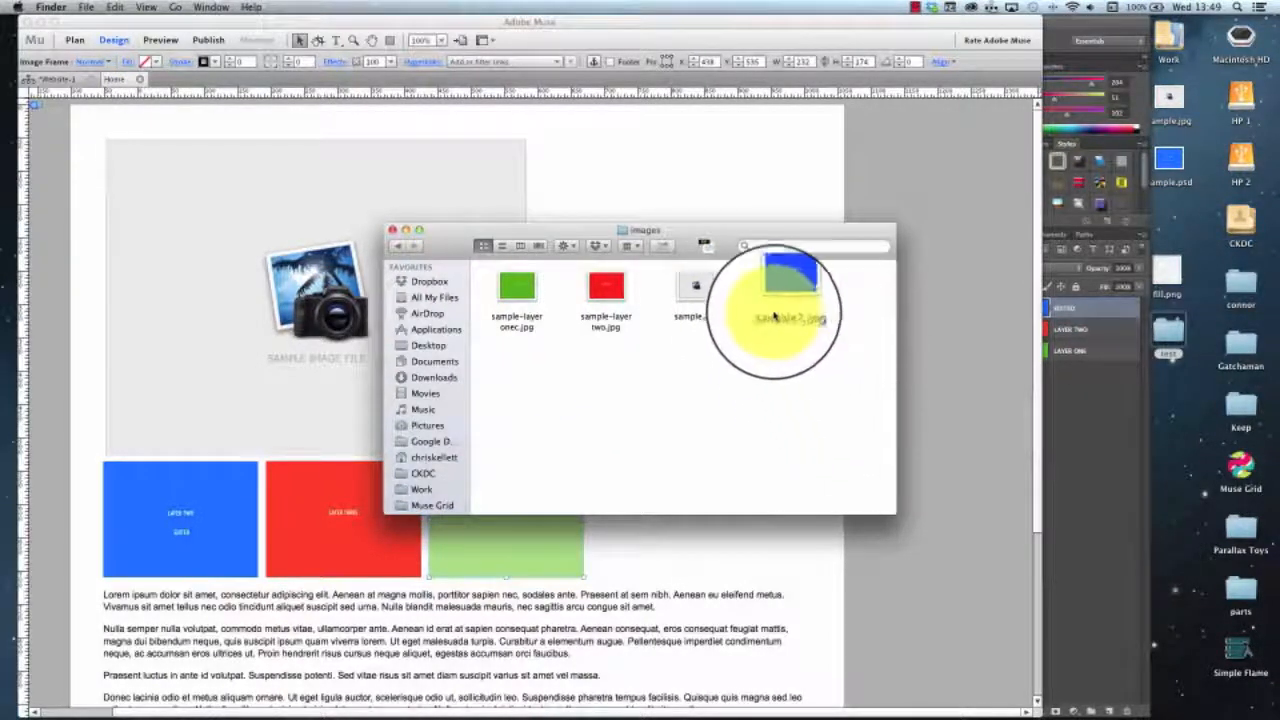
{"action": "left_click", "coordinate": [392, 230]}
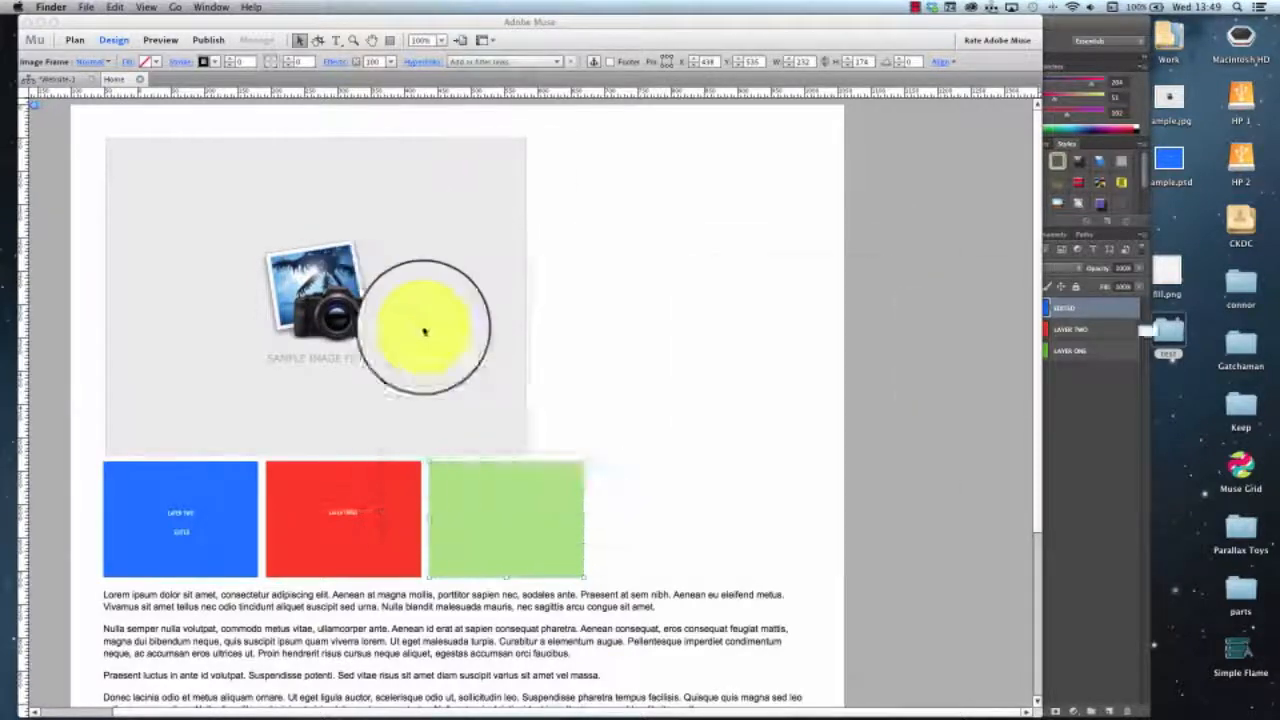
Restore the green image's fill opacity to 100 and give it a stroke of 1 with a corner radius of 10.
{"action": "left_click", "coordinate": [512, 528]}
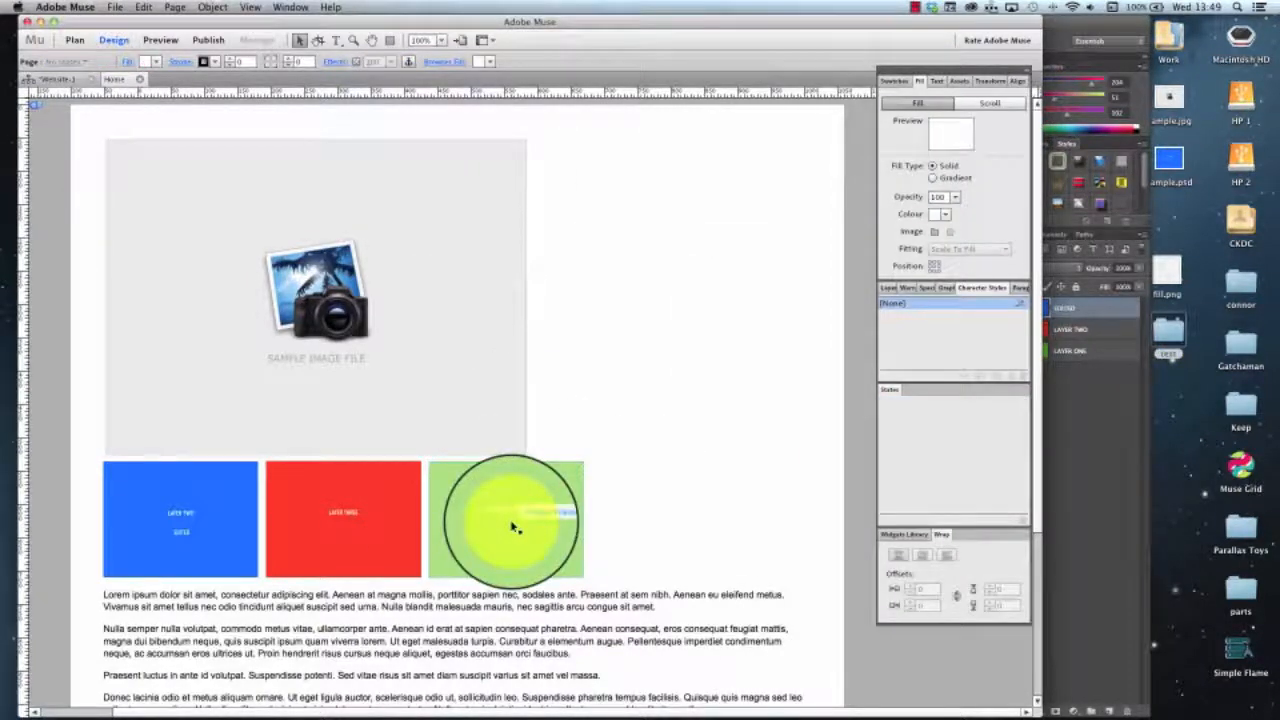
{"action": "left_click", "coordinate": [467, 535]}
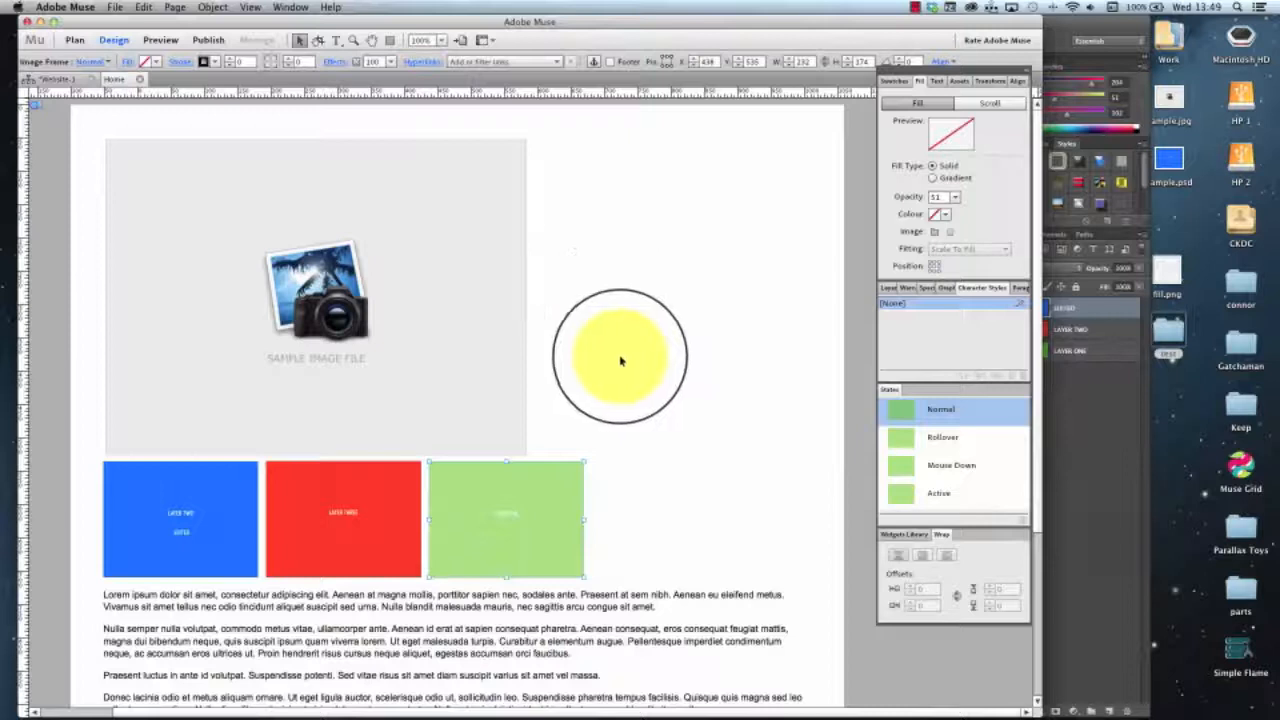
{"action": "left_click", "coordinate": [956, 200]}
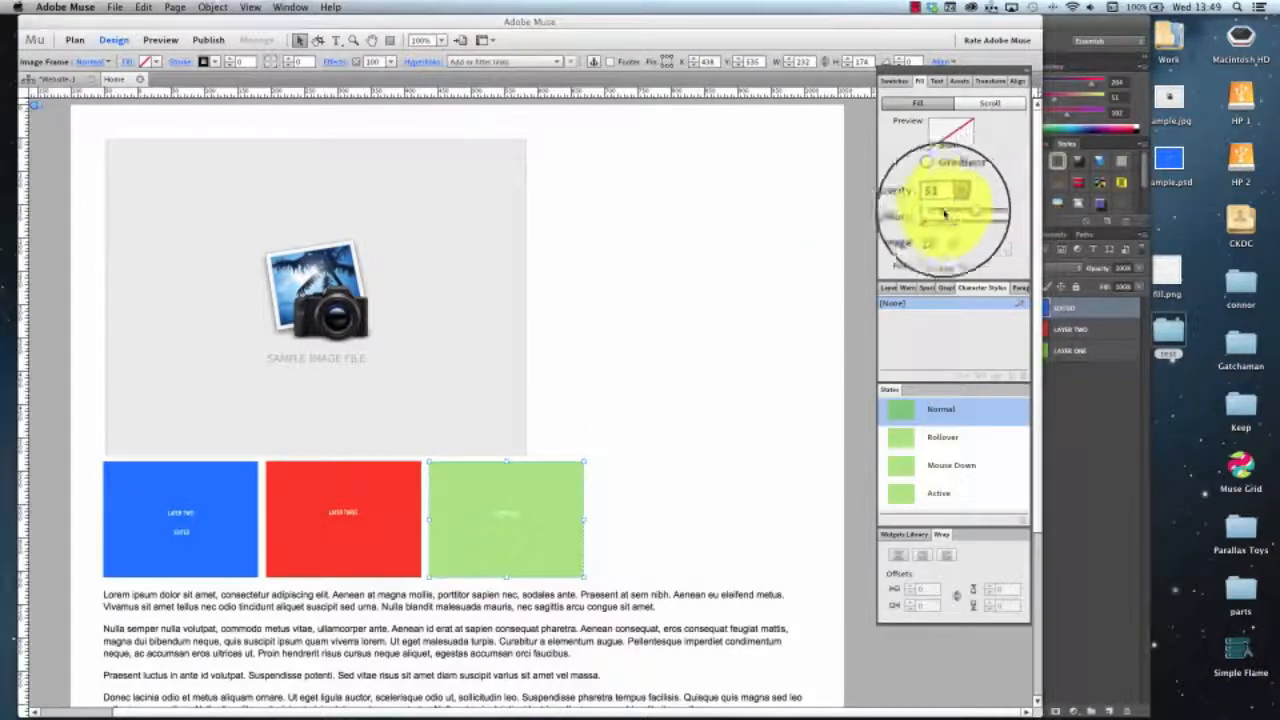
{"action": "left_click_drag", "start_coordinate": [981, 215], "coordinate": [947, 212]}
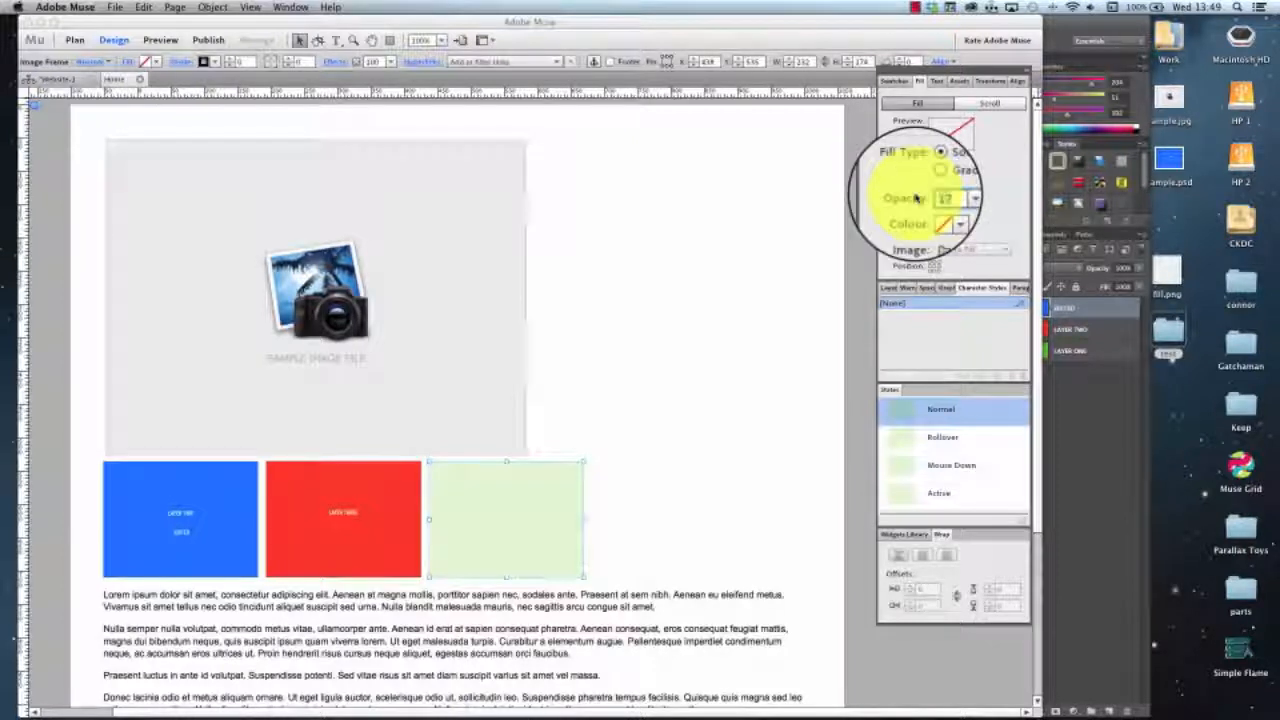
{"action": "key", "text": "Return"}
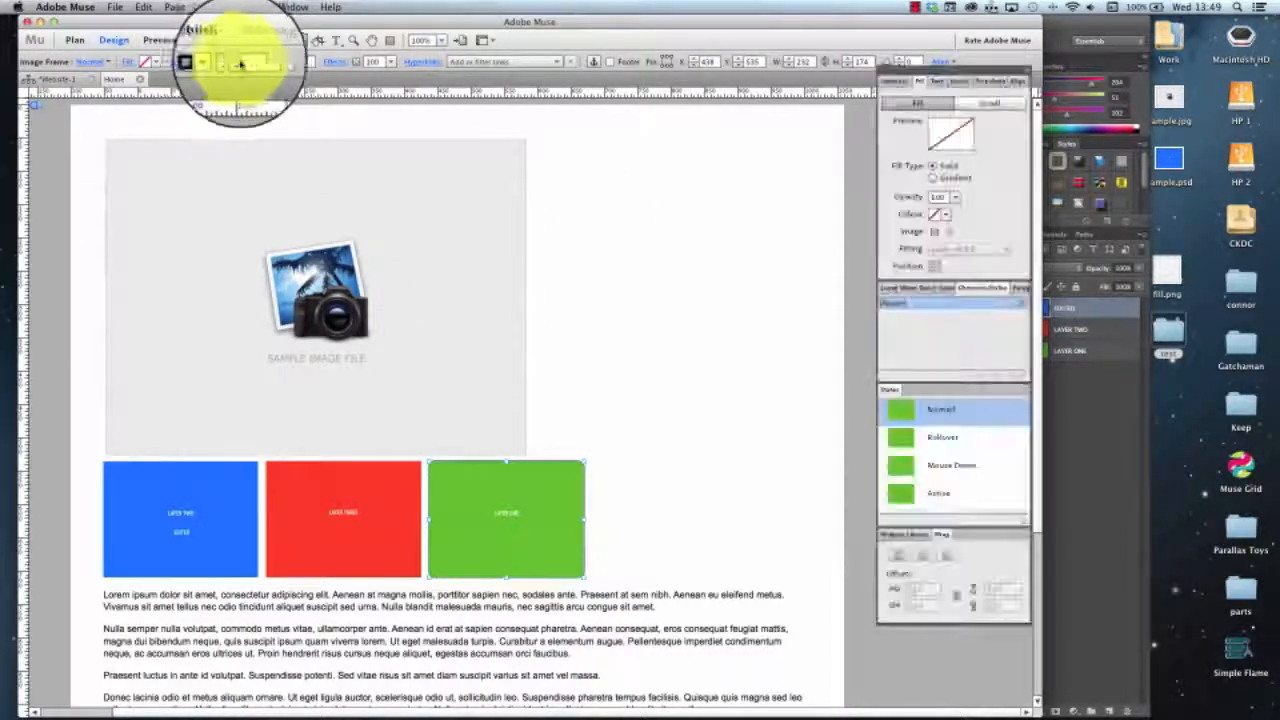
Export the site as HTML to the test folder with the stroked, rounded-corner green image.
{"action": "left_click", "coordinate": [626, 329]}
{"action": "left_click", "coordinate": [115, 8]}
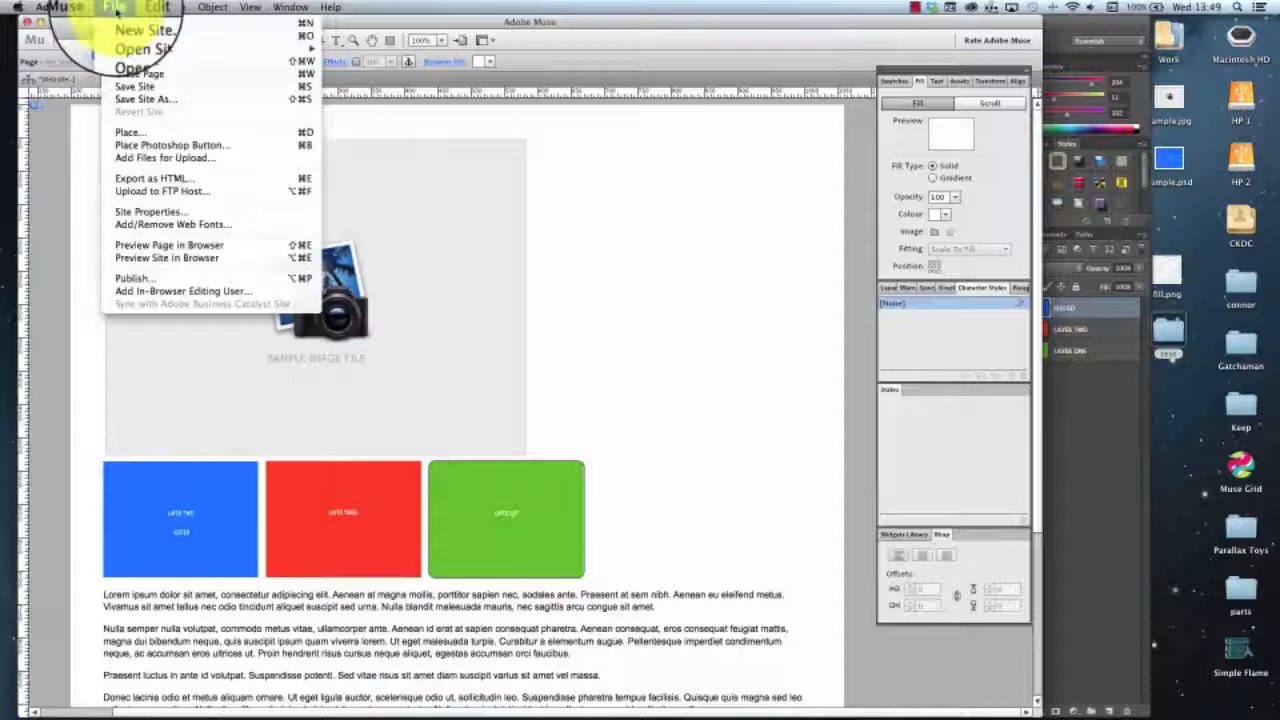
{"action": "left_click", "coordinate": [145, 178]}
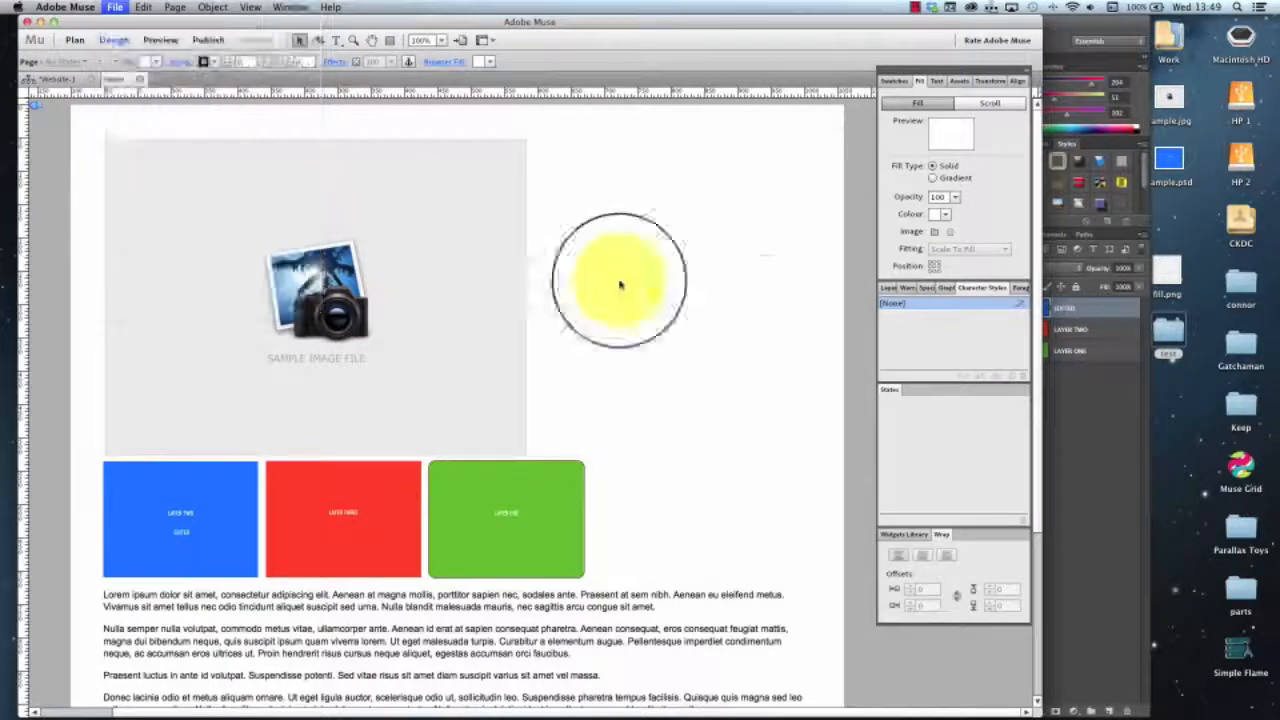
{"action": "left_click", "coordinate": [655, 402]}
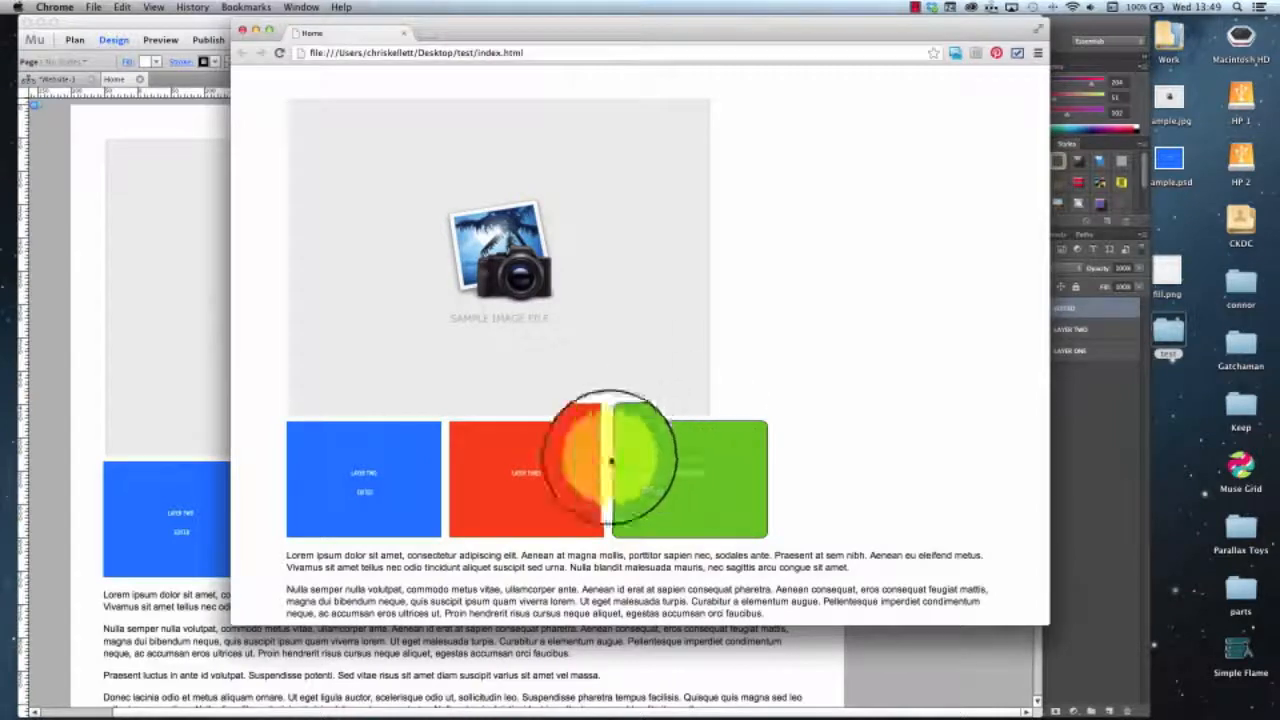
Preview sample-u358.png in the exported test folder's images folder, and close the preview and the folder window.
{"action": "double_click", "coordinate": [1168, 332]}
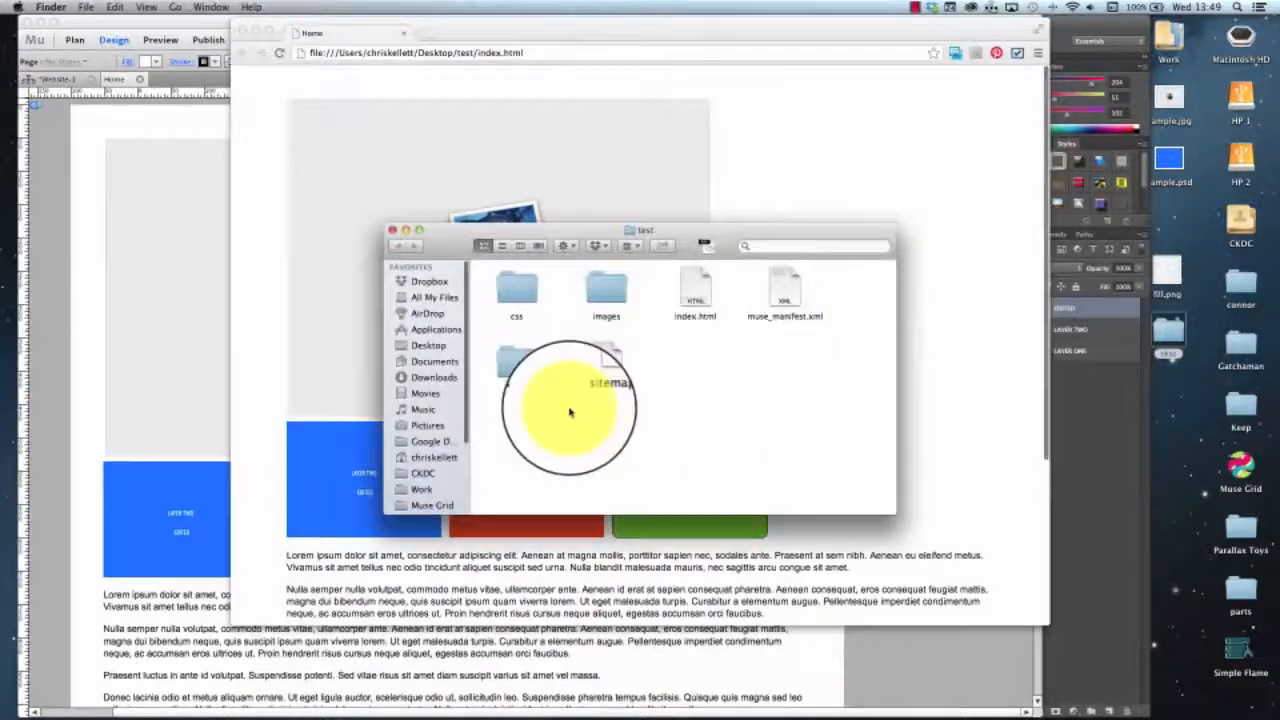
{"action": "double_click", "coordinate": [604, 290]}
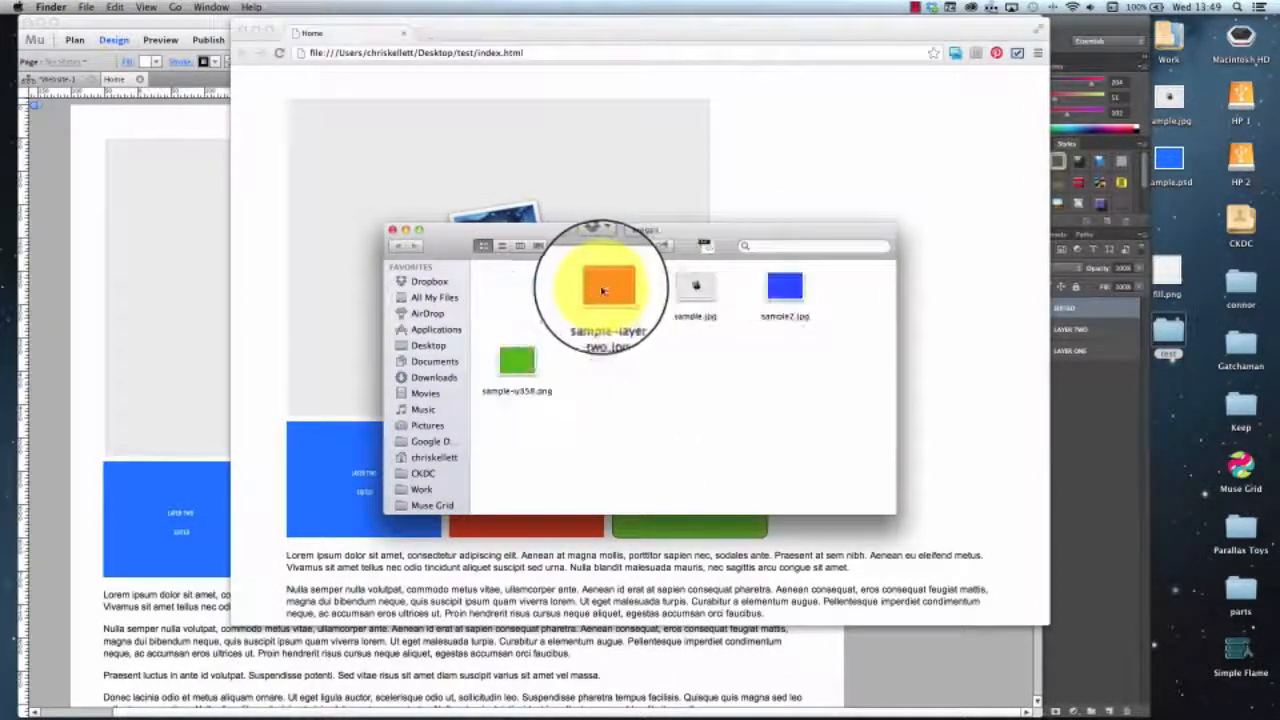
{"action": "left_click", "coordinate": [515, 358]}
{"action": "key", "text": "space"}
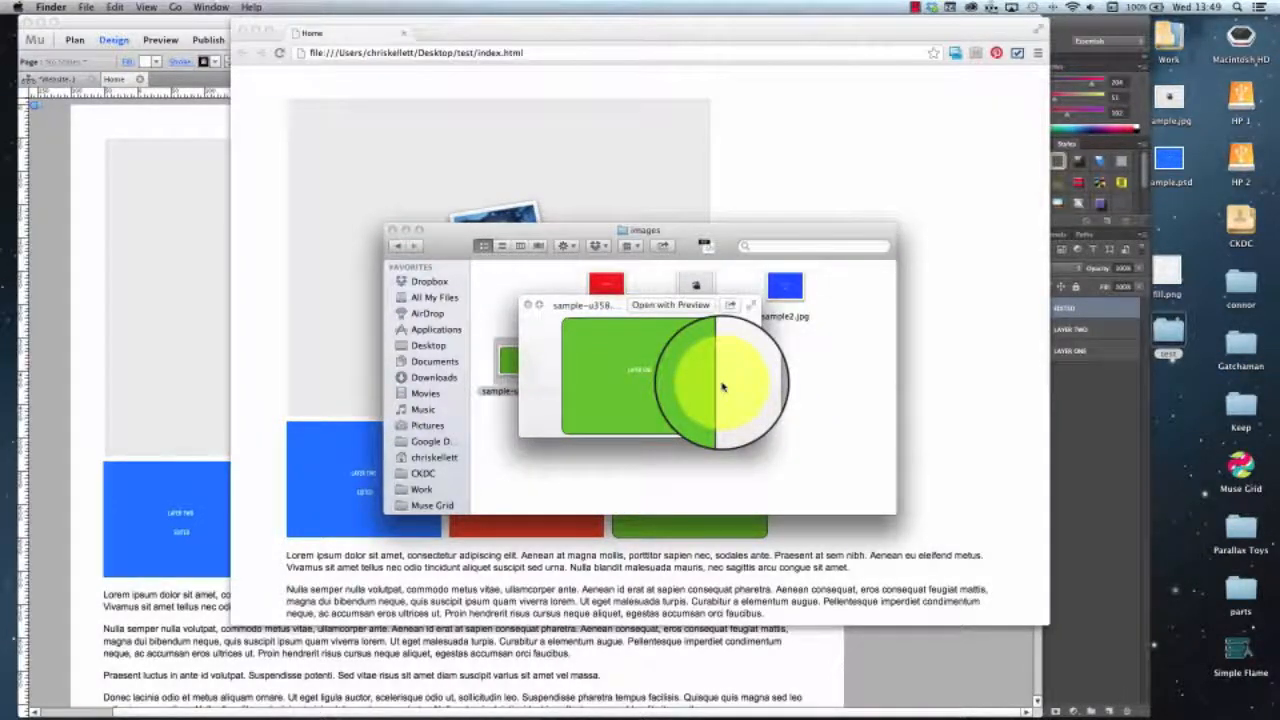
{"action": "left_click", "coordinate": [811, 386]}
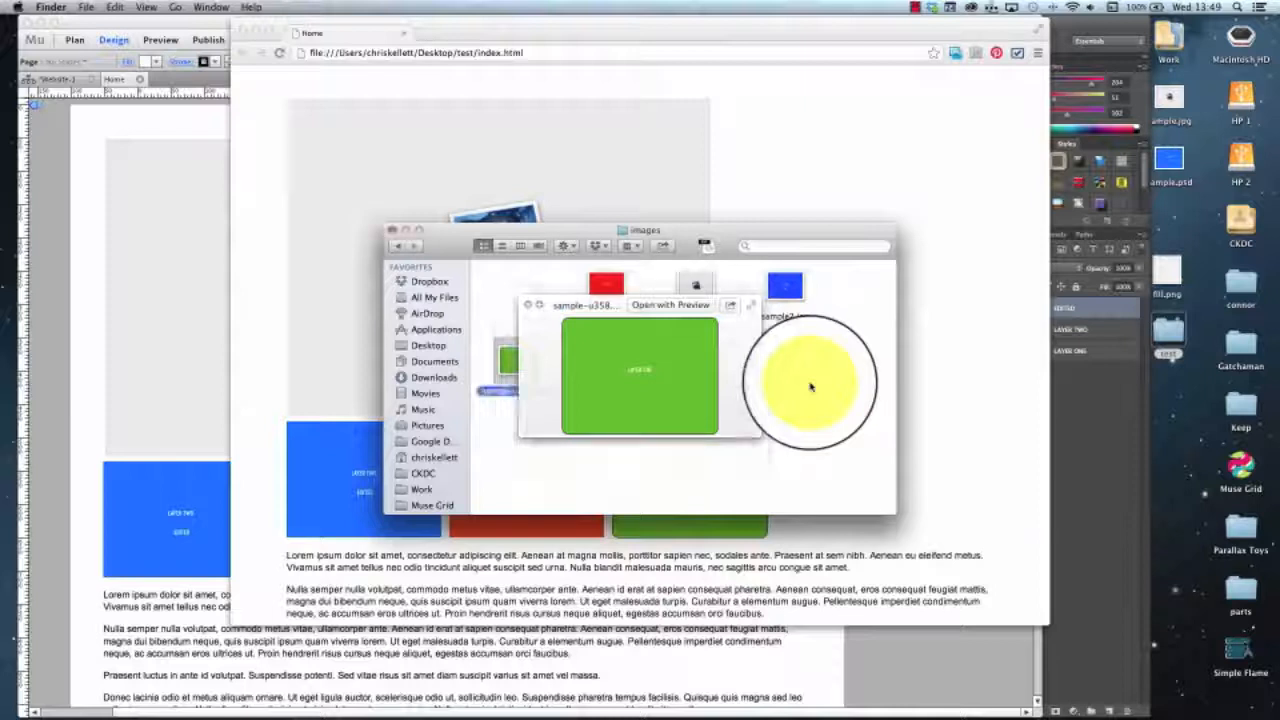
{"action": "left_click", "coordinate": [527, 305]}
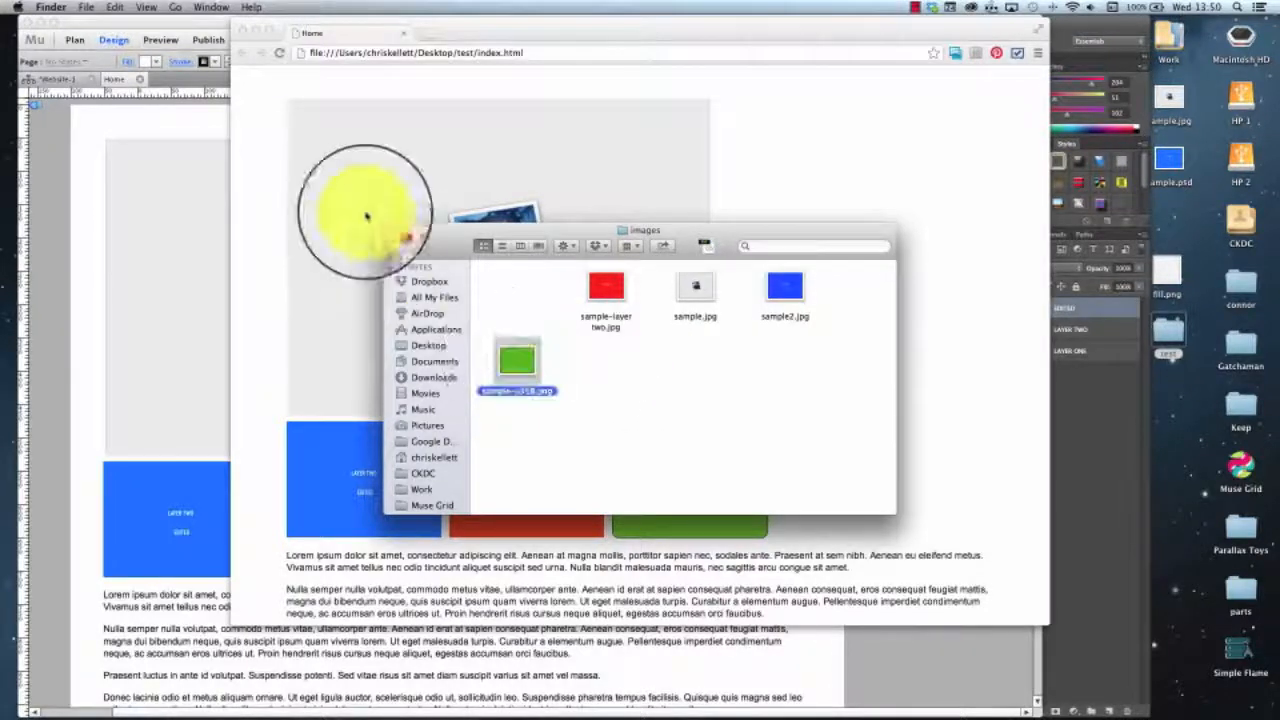
{"action": "left_click", "coordinate": [392, 231]}
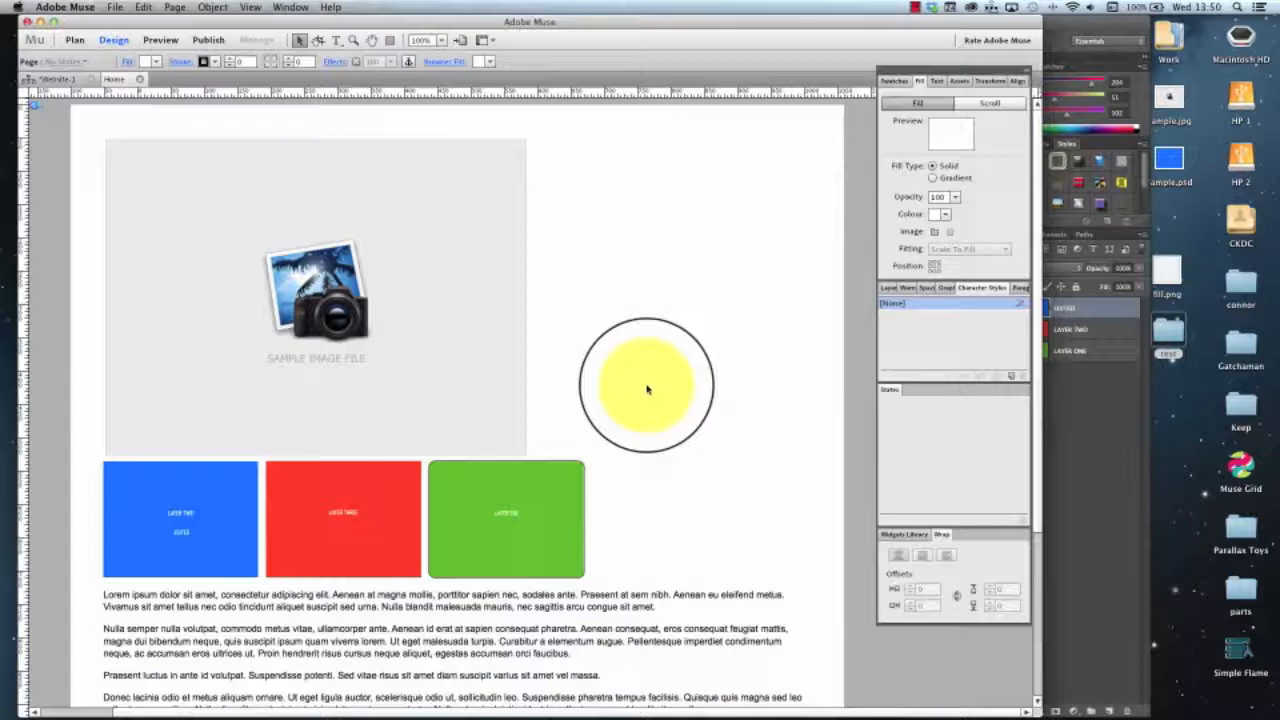
Move the green image so that it overlaps the red image and the large sample image.
{"action": "left_click", "coordinate": [542, 470]}
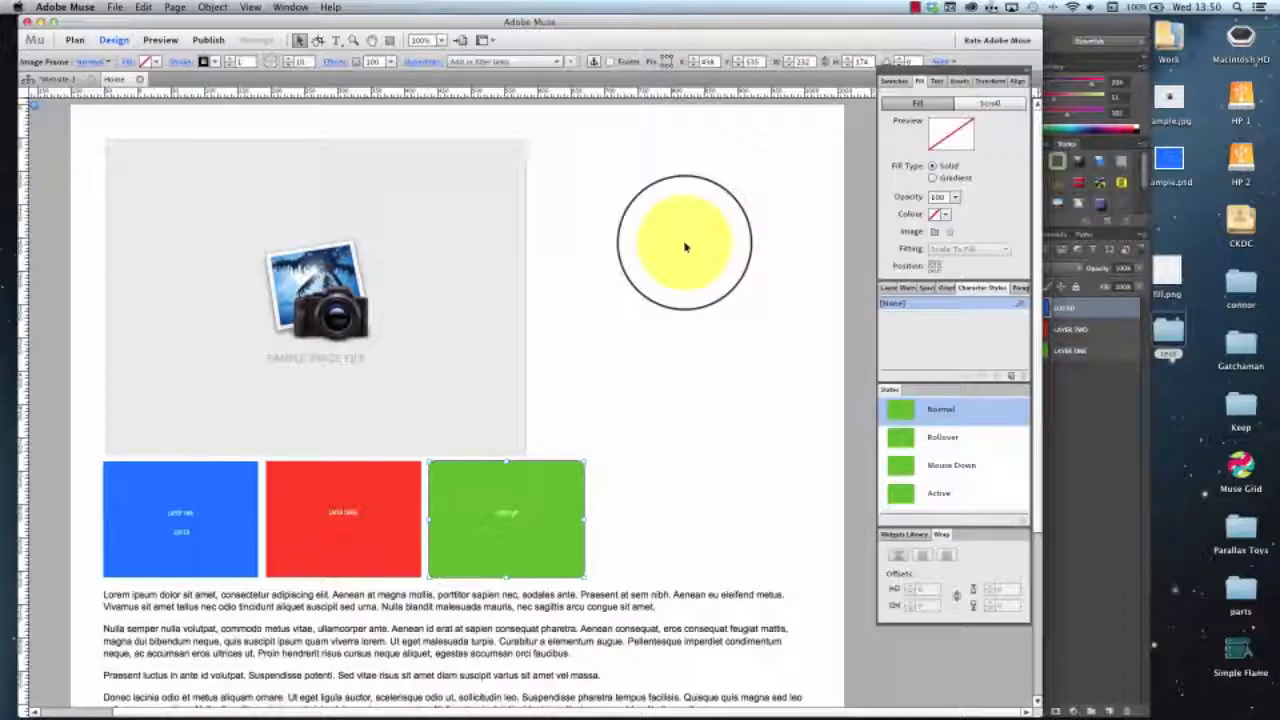
{"action": "left_click_drag", "start_coordinate": [545, 480], "coordinate": [608, 451]}
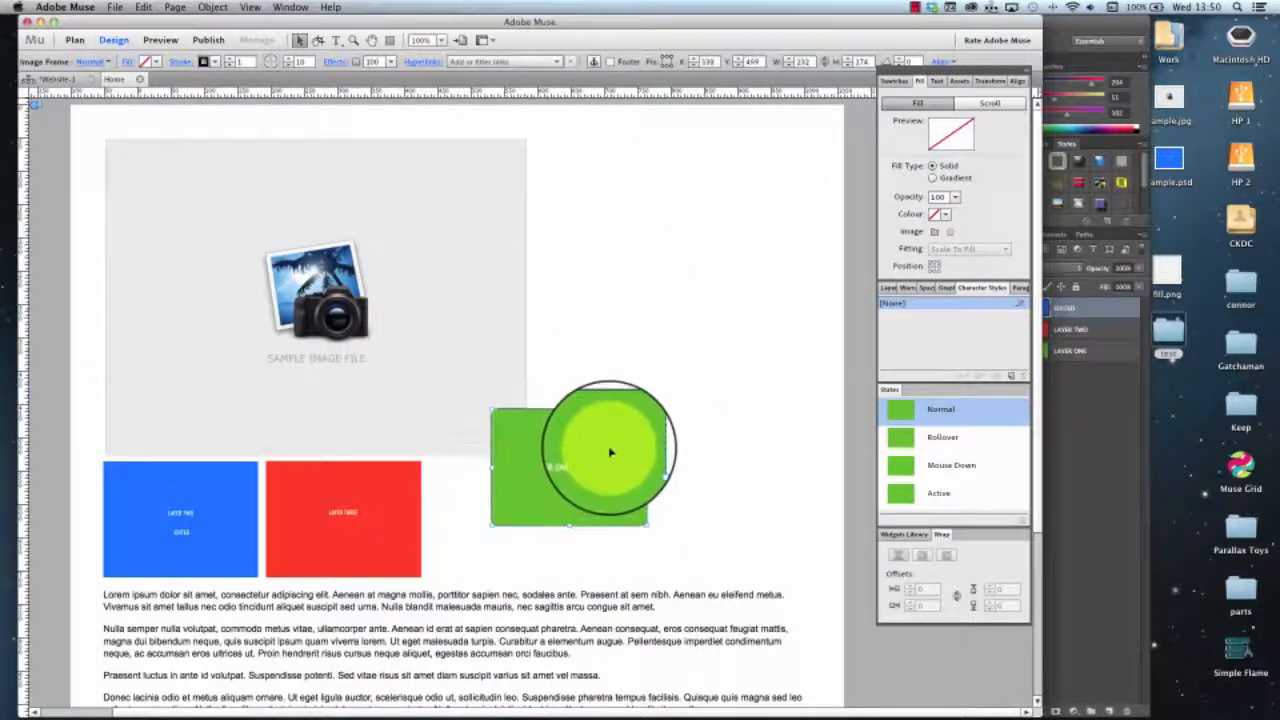
{"action": "right_click", "coordinate": [600, 450]}
{"action": "mouse_move", "coordinate": [660, 515]}
{"action": "left_click", "coordinate": [790, 515]}
{"action": "left_click_drag", "start_coordinate": [600, 480], "coordinate": [458, 468]}
{"action": "left_click", "coordinate": [707, 483]}
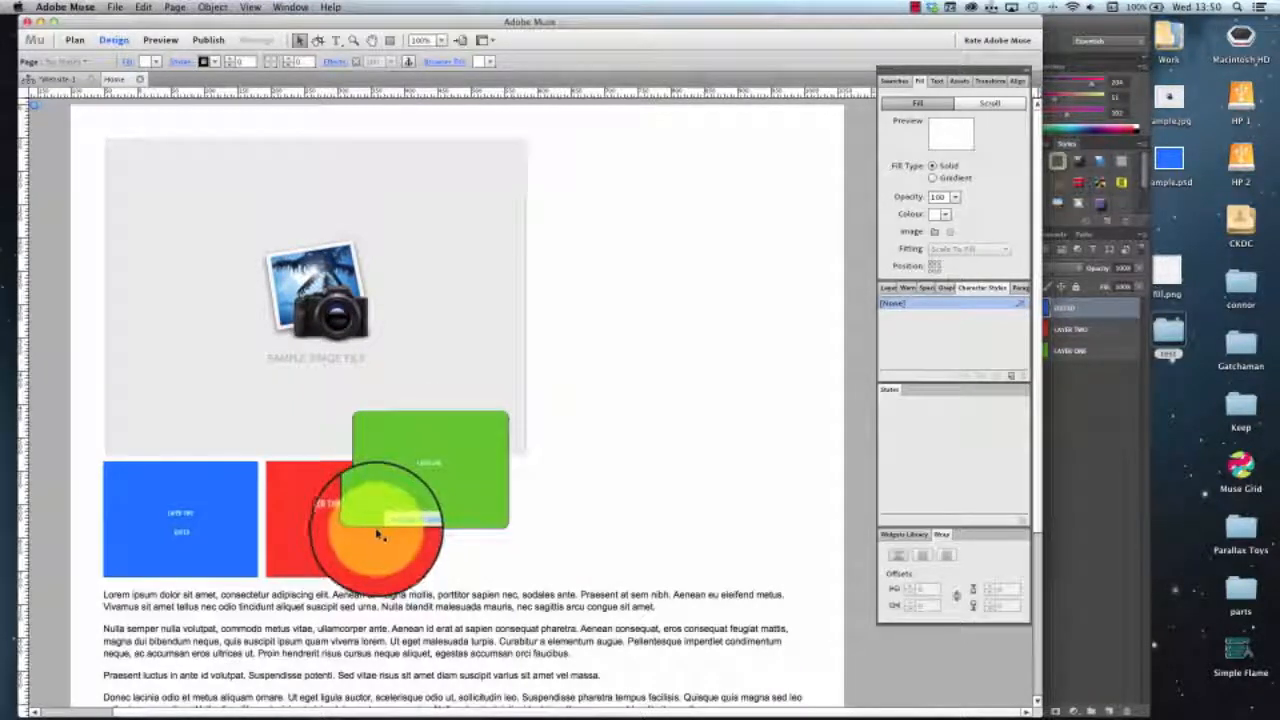
Move the green image back into the row beside the red image and deselect it.
{"action": "left_click_drag", "start_coordinate": [397, 447], "coordinate": [490, 490]}
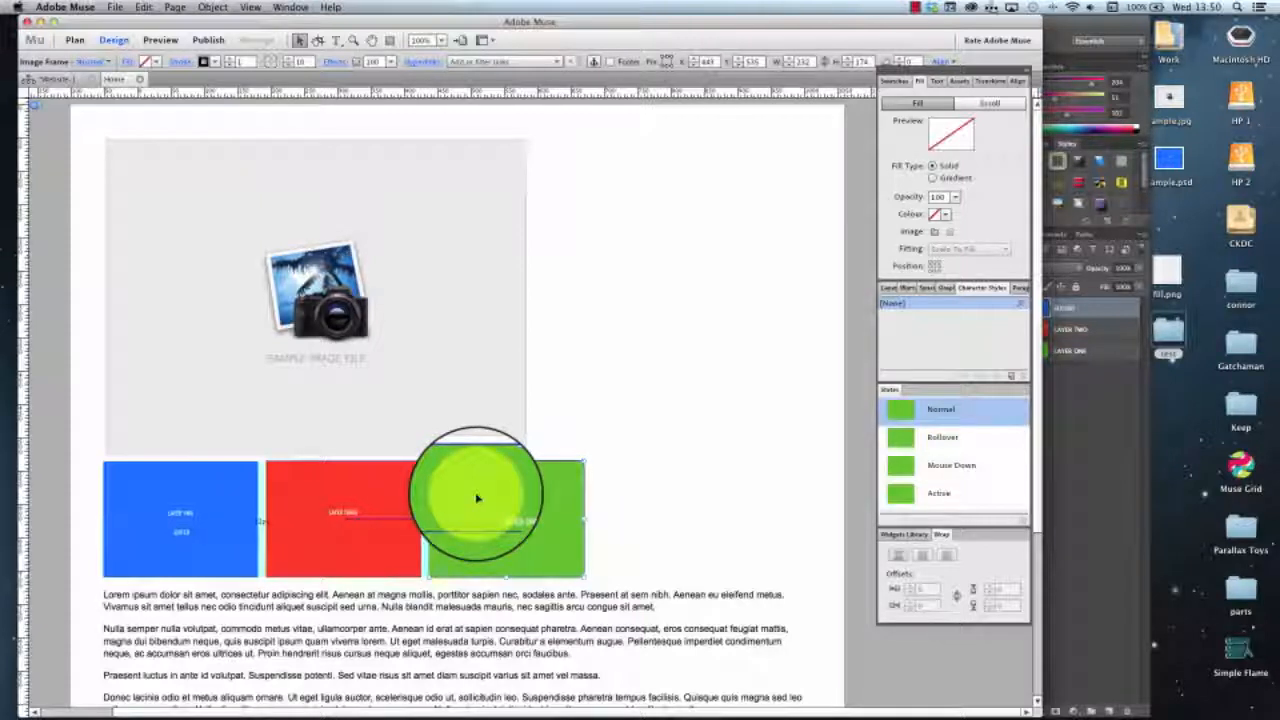
{"action": "left_click", "coordinate": [478, 497]}
{"action": "left_click", "coordinate": [643, 423]}
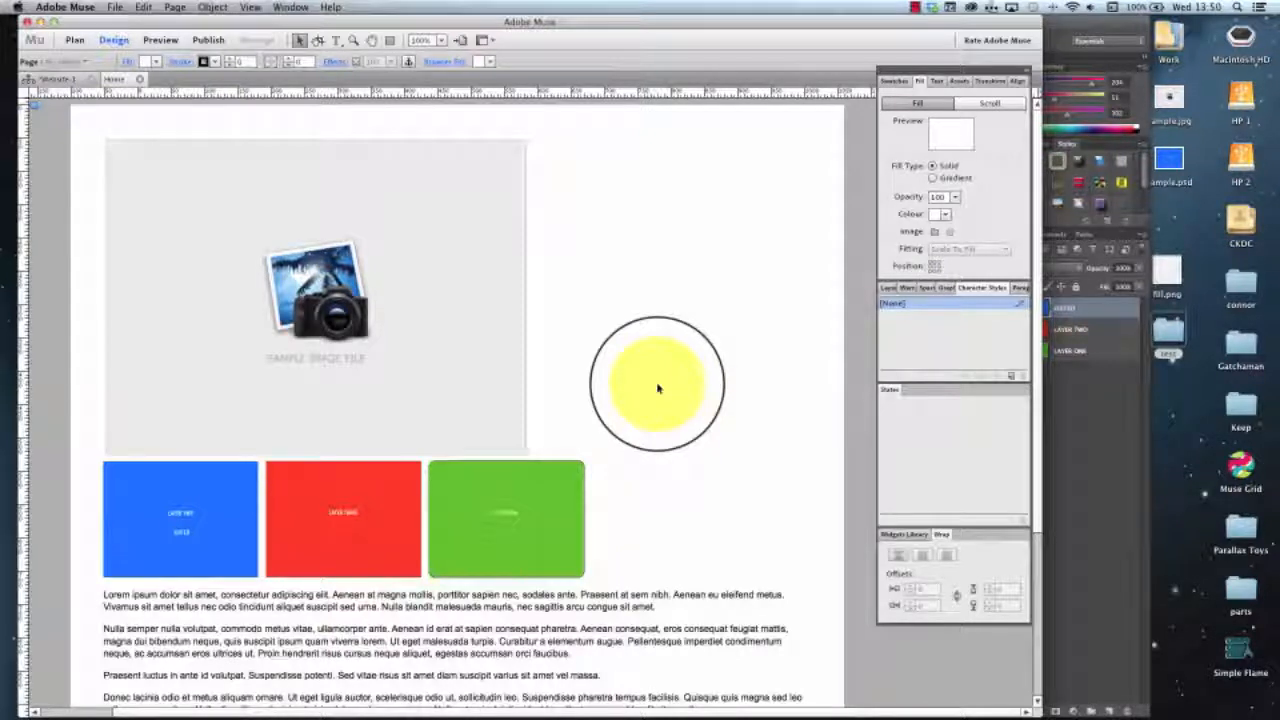
Add shadow and bevel effects to the green image.
{"action": "left_click", "coordinate": [546, 478]}
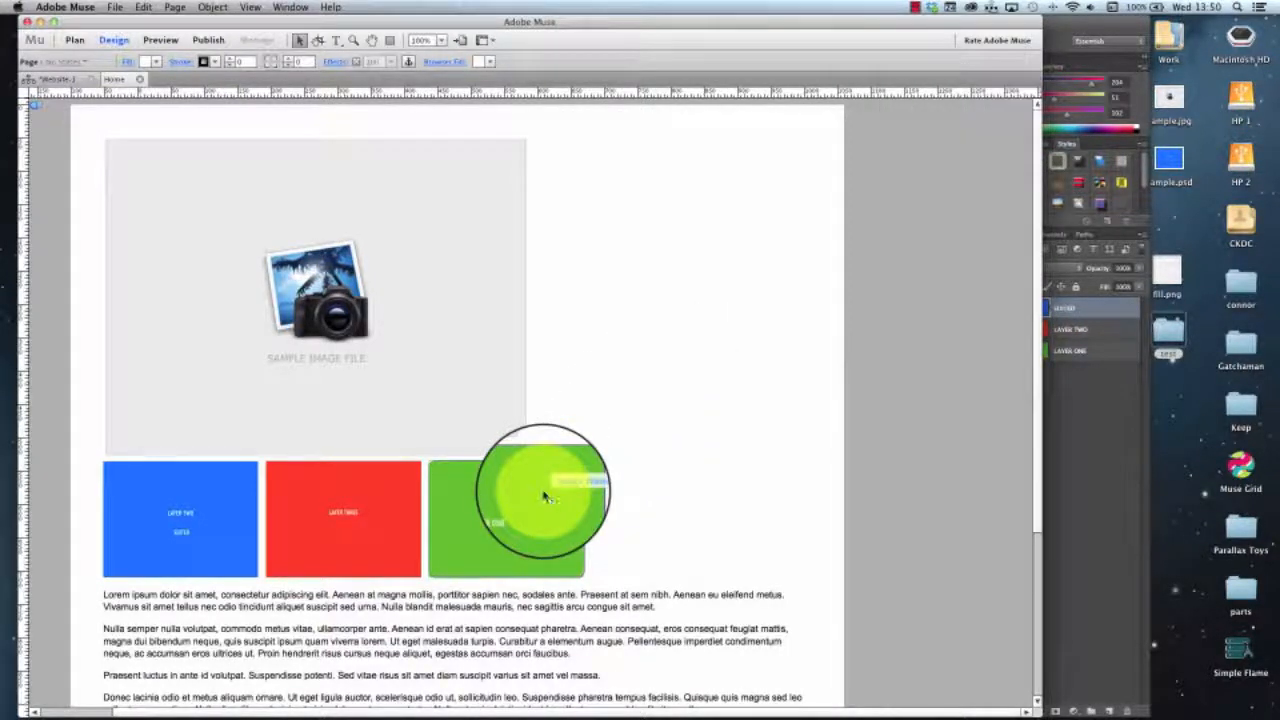
{"action": "left_click", "coordinate": [336, 62]}
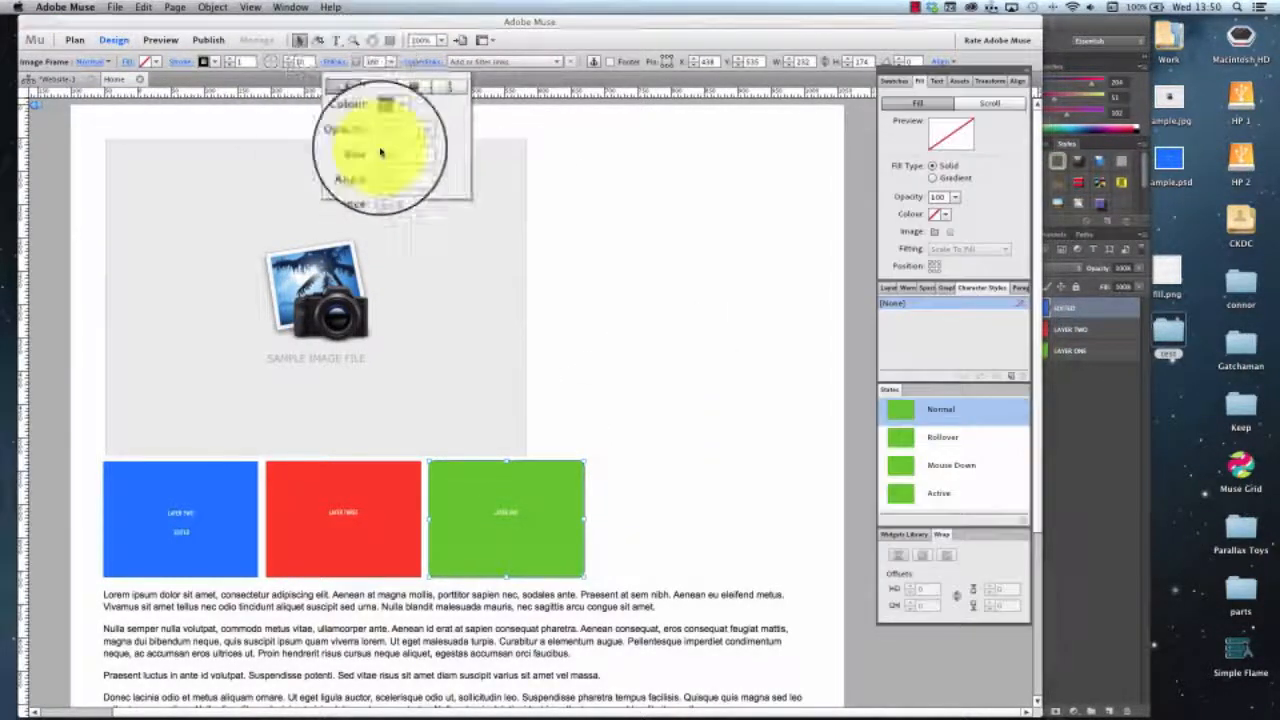
{"action": "left_click", "coordinate": [337, 104]}
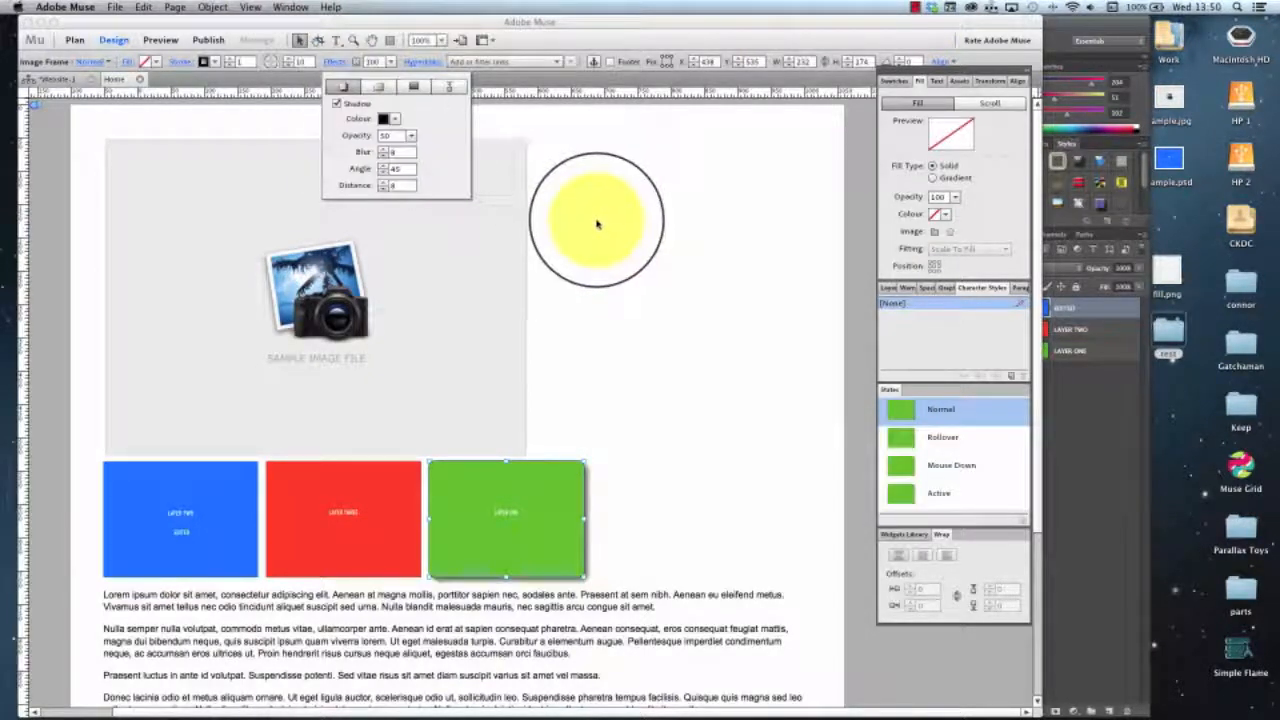
{"action": "left_click", "coordinate": [378, 87]}
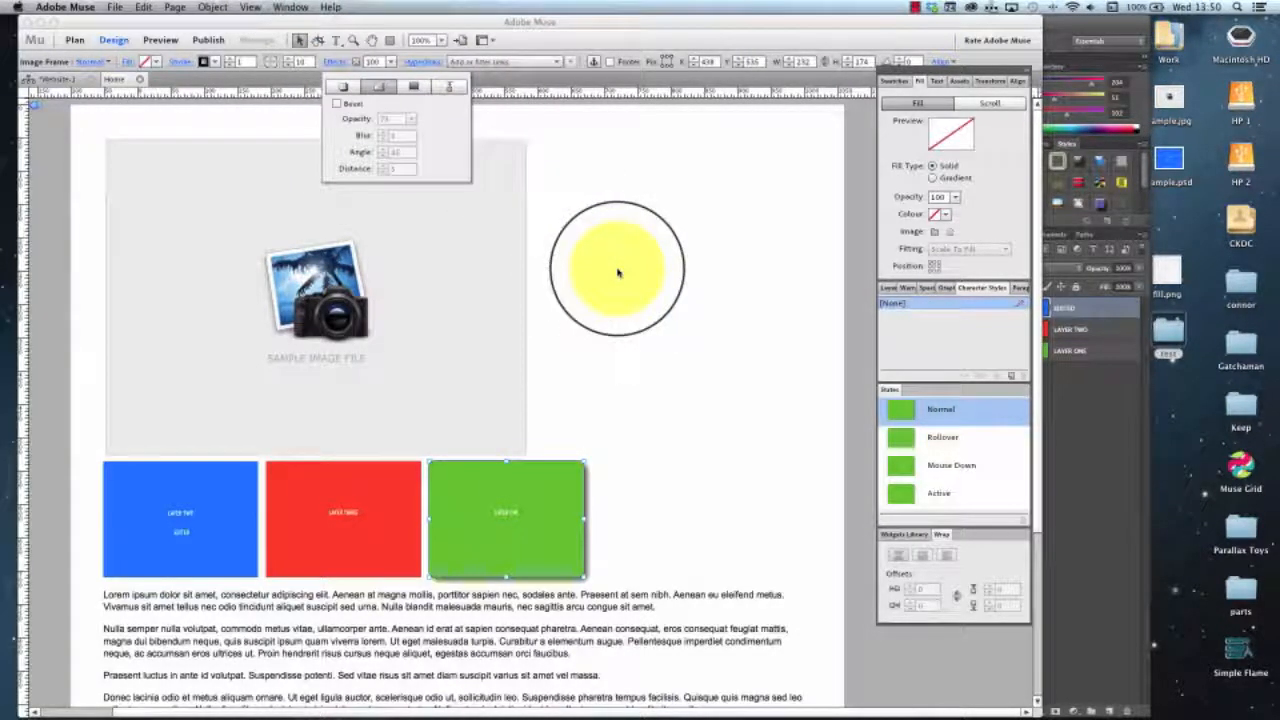
{"action": "left_click", "coordinate": [337, 105]}
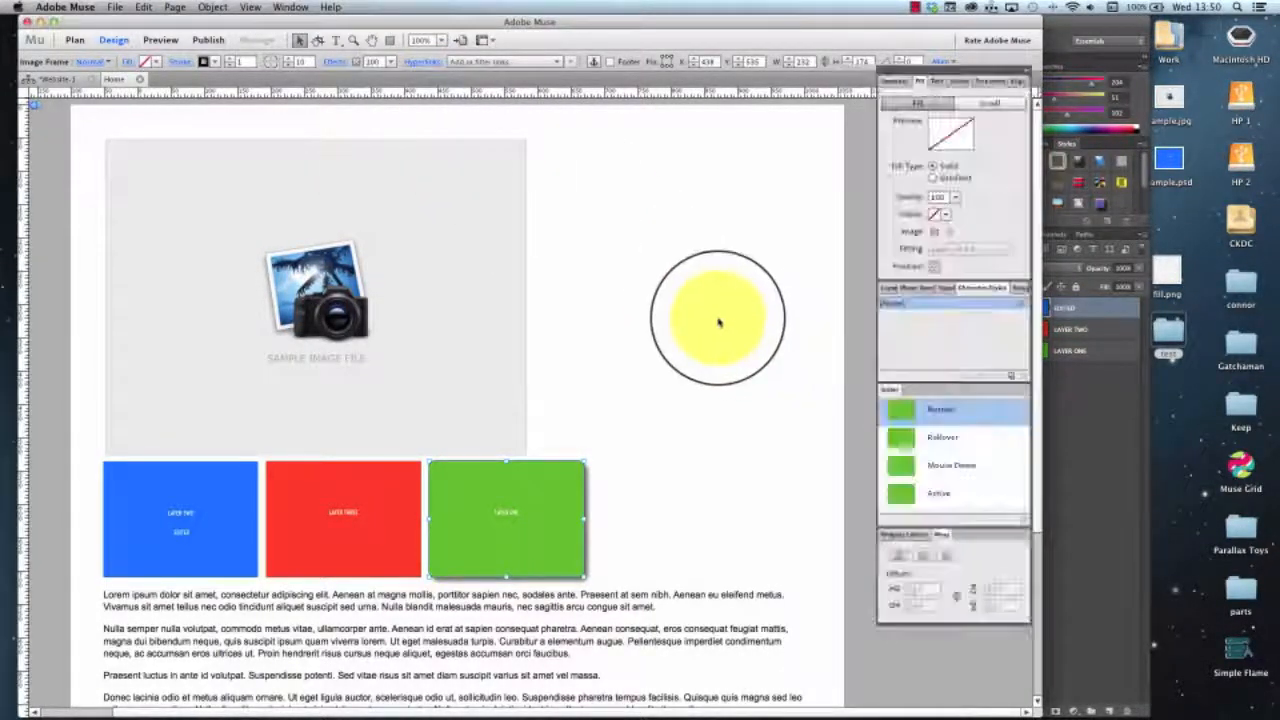
{"action": "left_click", "coordinate": [712, 300]}
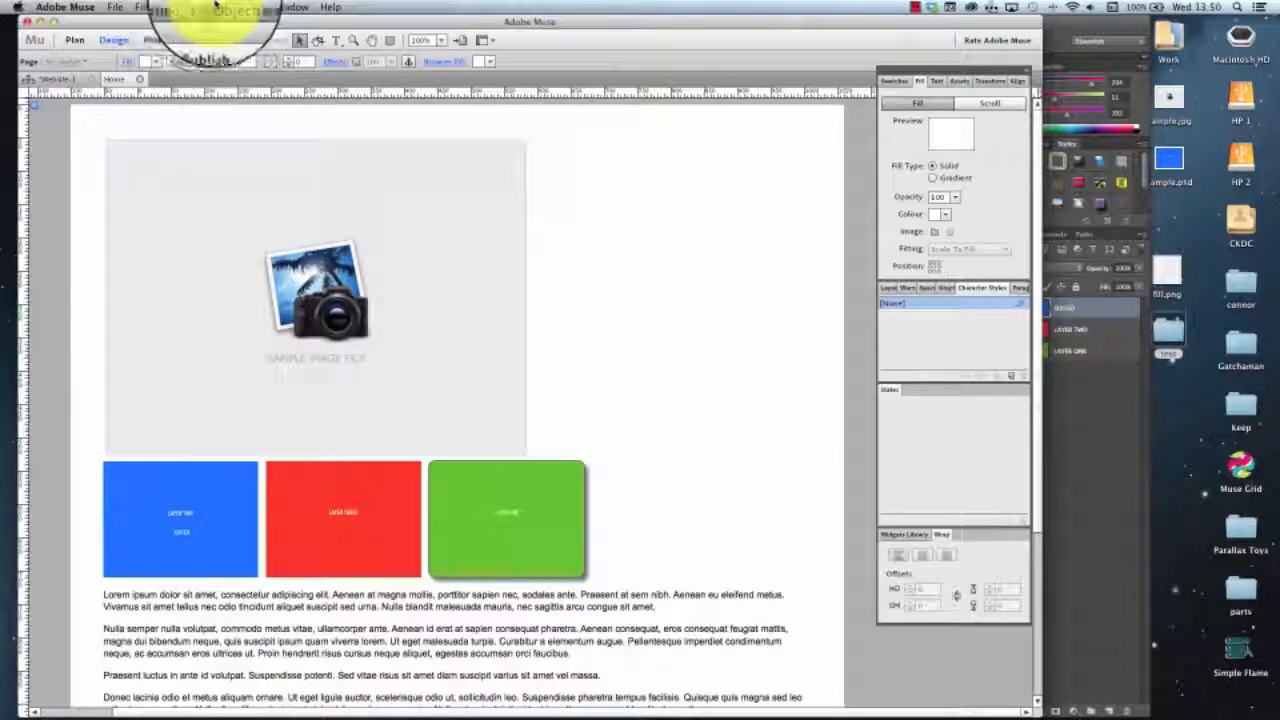
Export the site as HTML to the test folder with the effects applied to the green image.
{"action": "left_click", "coordinate": [116, 8]}
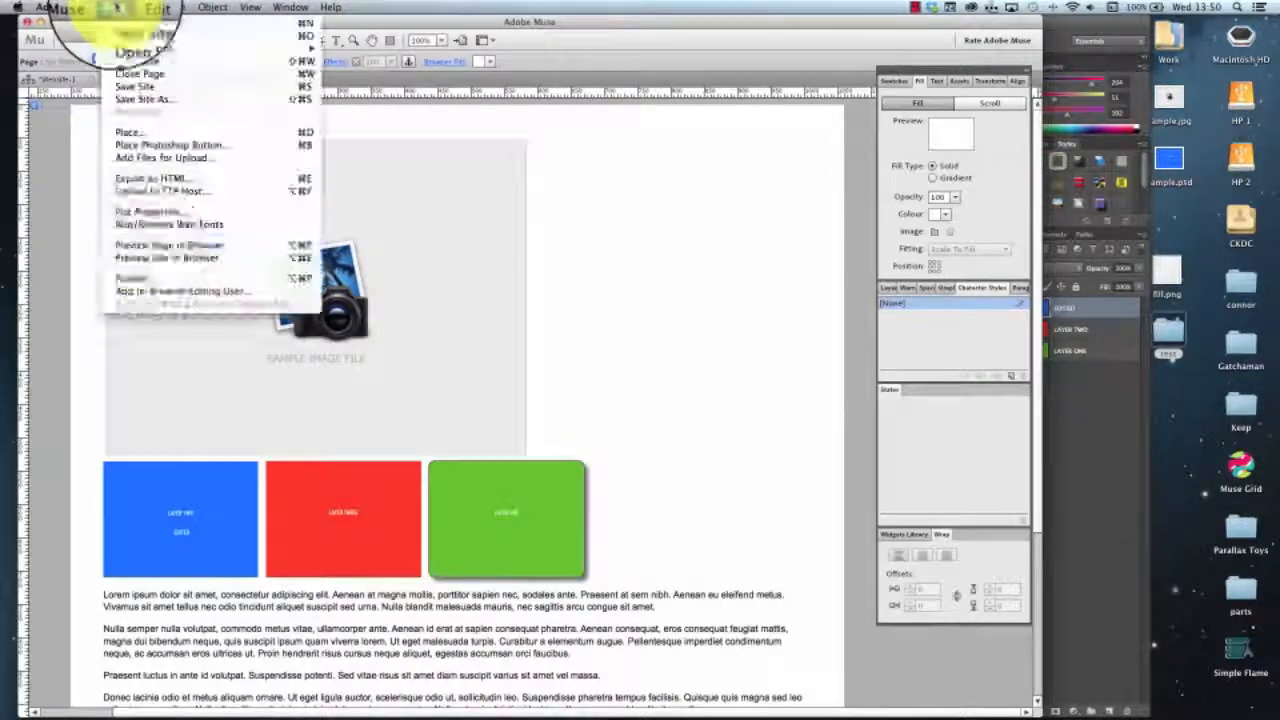
{"action": "left_click", "coordinate": [140, 178]}
{"action": "left_click", "coordinate": [648, 404]}
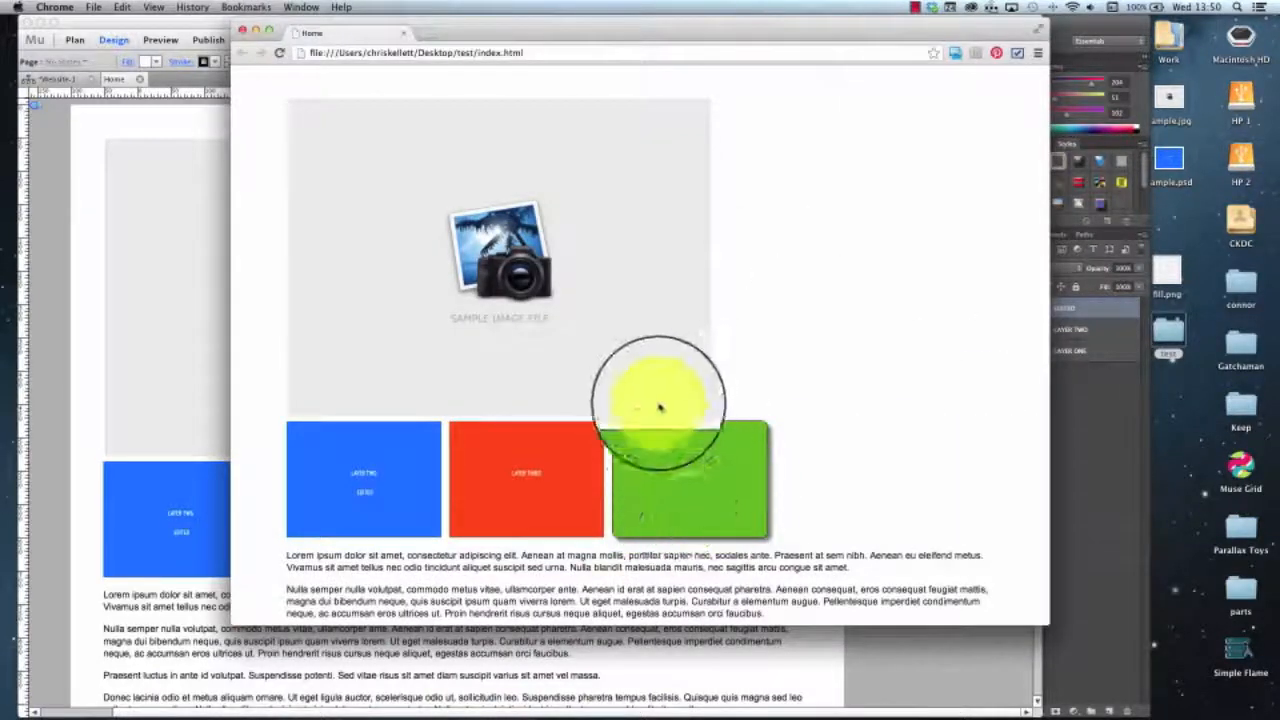
Preview the re-exported sample-u358.png in the test folder's images folder, close the preview and folder, and return to Muse.
{"action": "double_click", "coordinate": [1168, 335]}
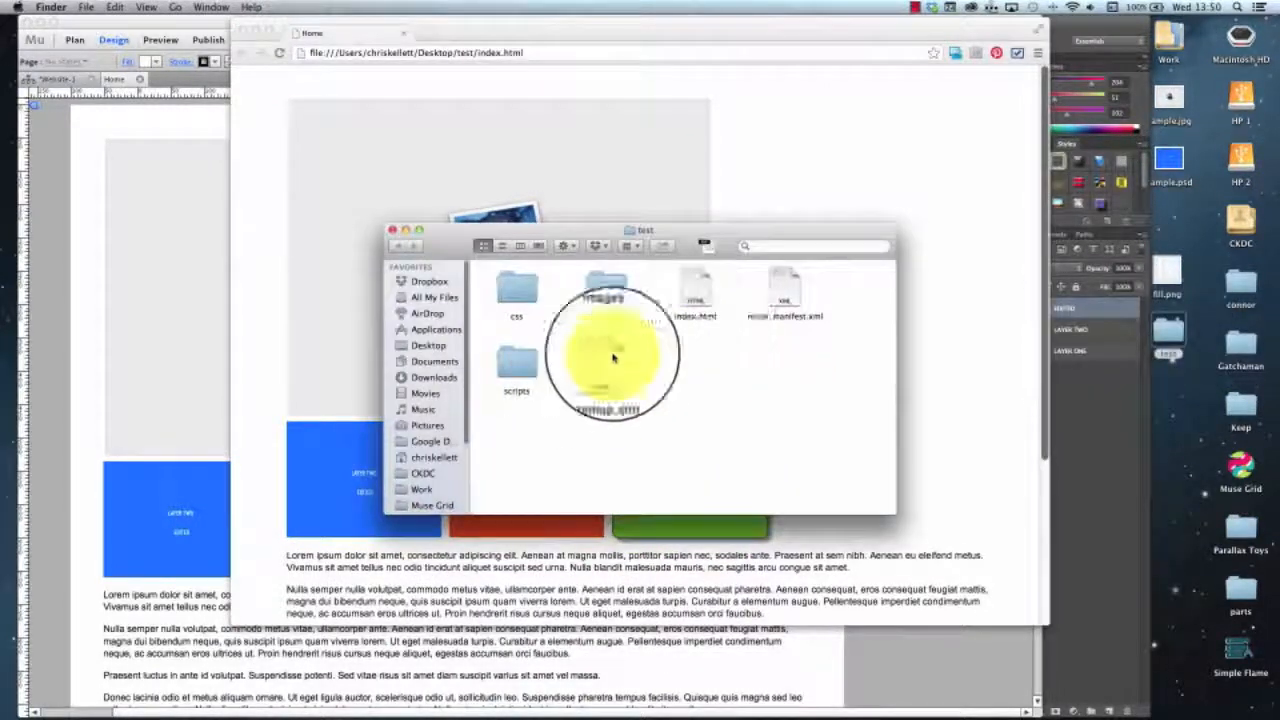
{"action": "double_click", "coordinate": [624, 291]}
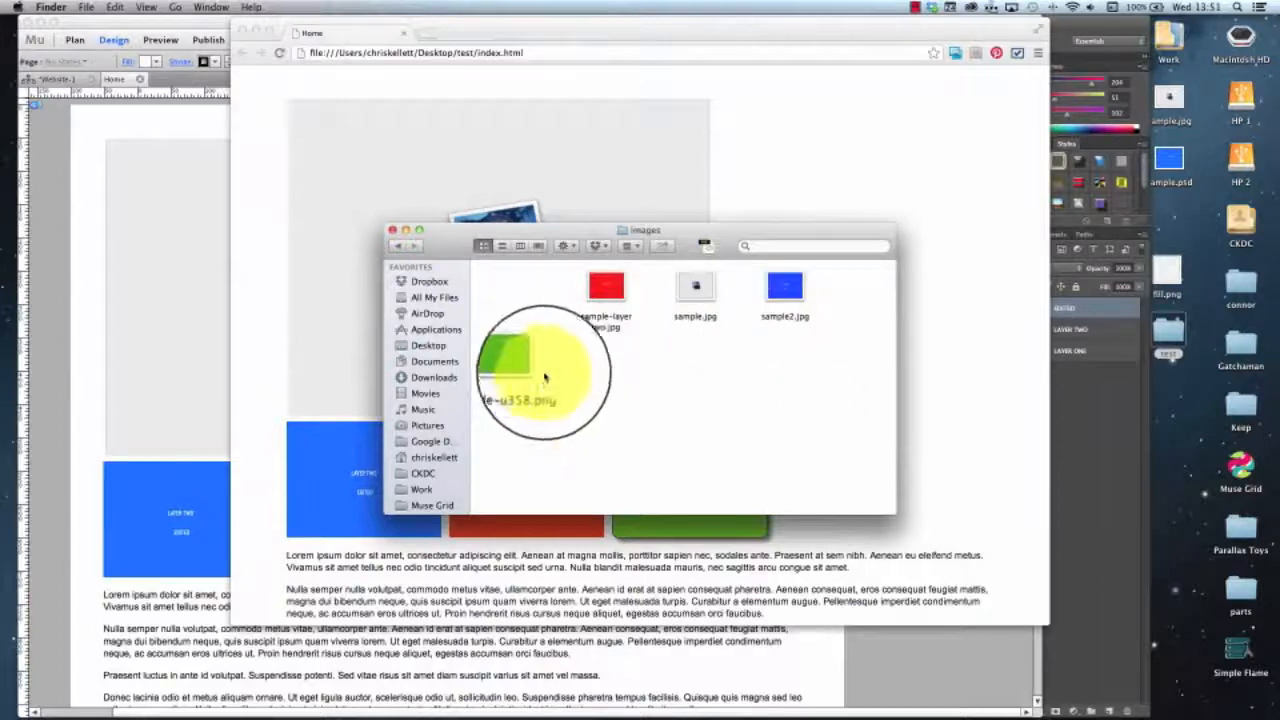
{"action": "left_click", "coordinate": [507, 357]}
{"action": "key", "text": "space"}
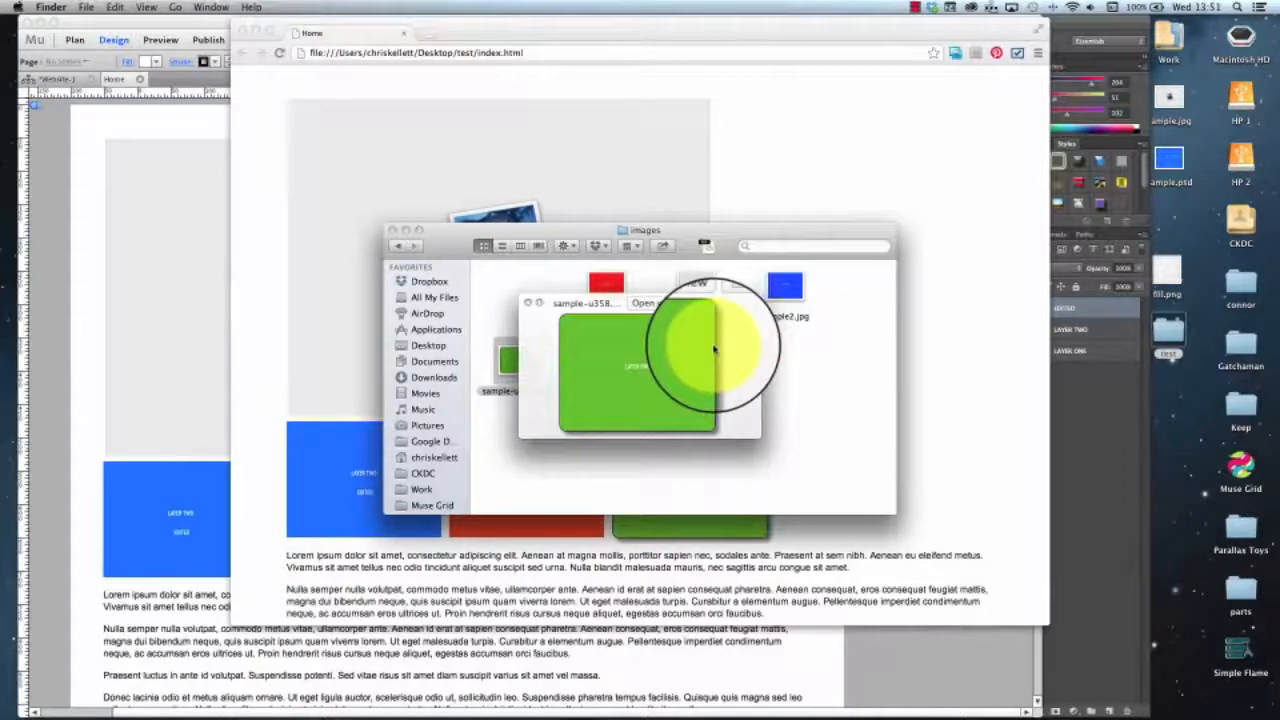
{"action": "left_click", "coordinate": [529, 302]}
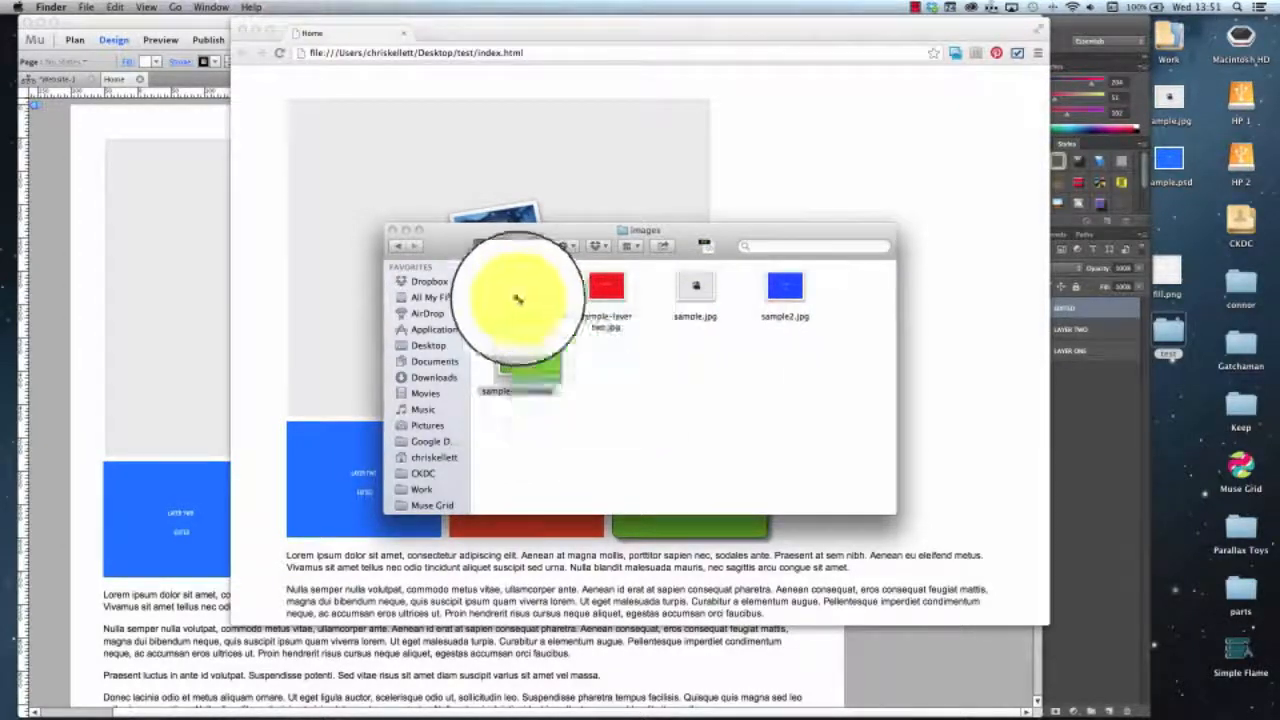
{"action": "left_click", "coordinate": [393, 231]}
{"action": "left_click", "coordinate": [86, 380]}
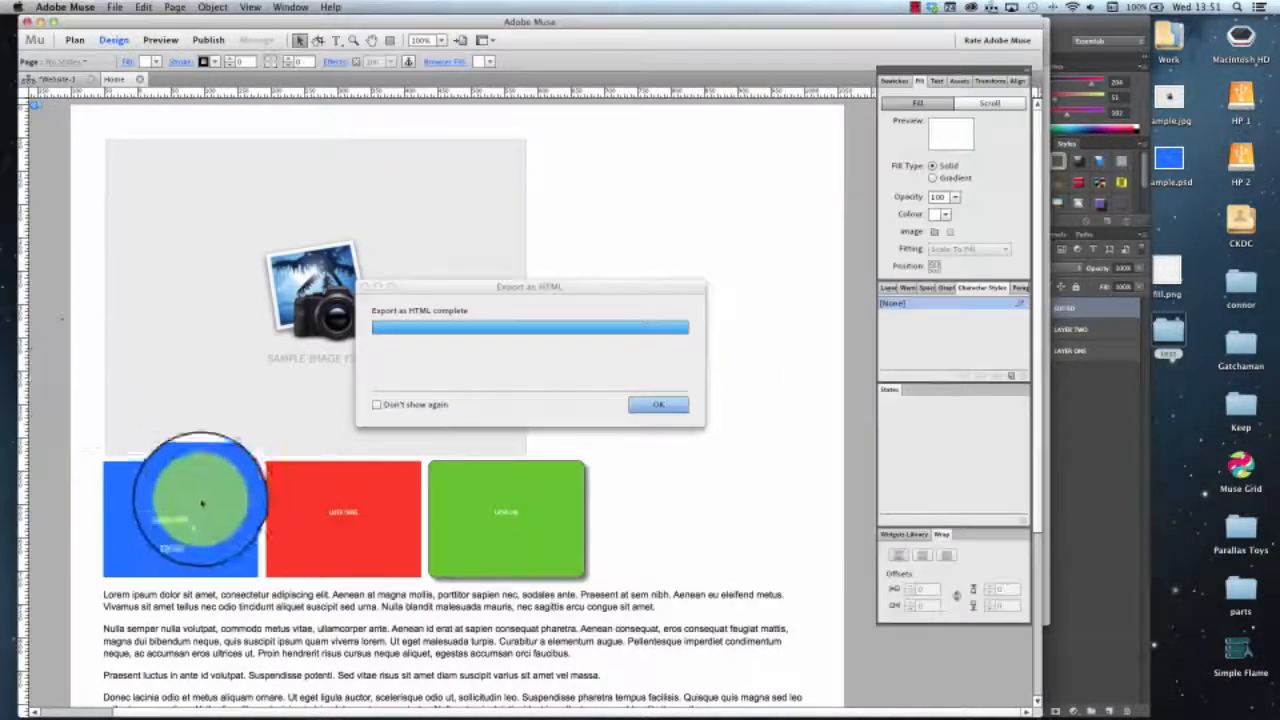
Dismiss the completed export notice and add a shadow effect to the red image.
{"action": "left_click", "coordinate": [652, 405]}
{"action": "left_click", "coordinate": [338, 516]}
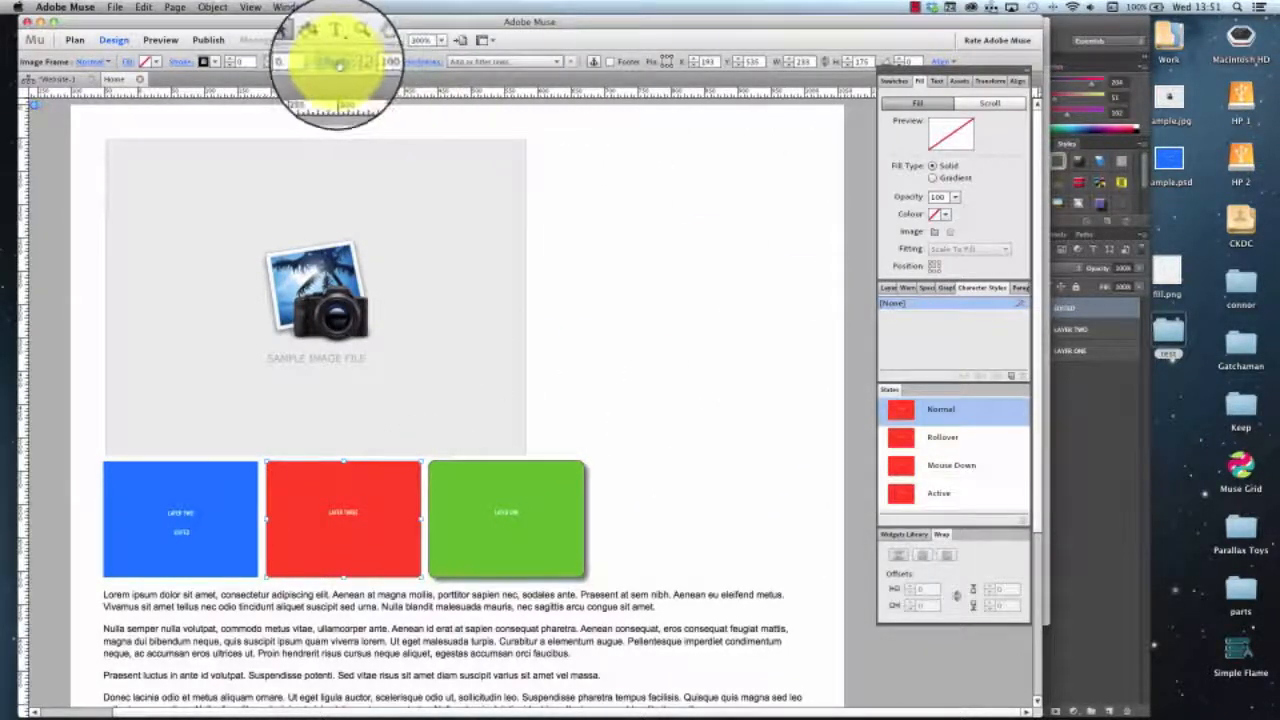
{"action": "left_click", "coordinate": [334, 61]}
{"action": "left_click", "coordinate": [343, 90]}
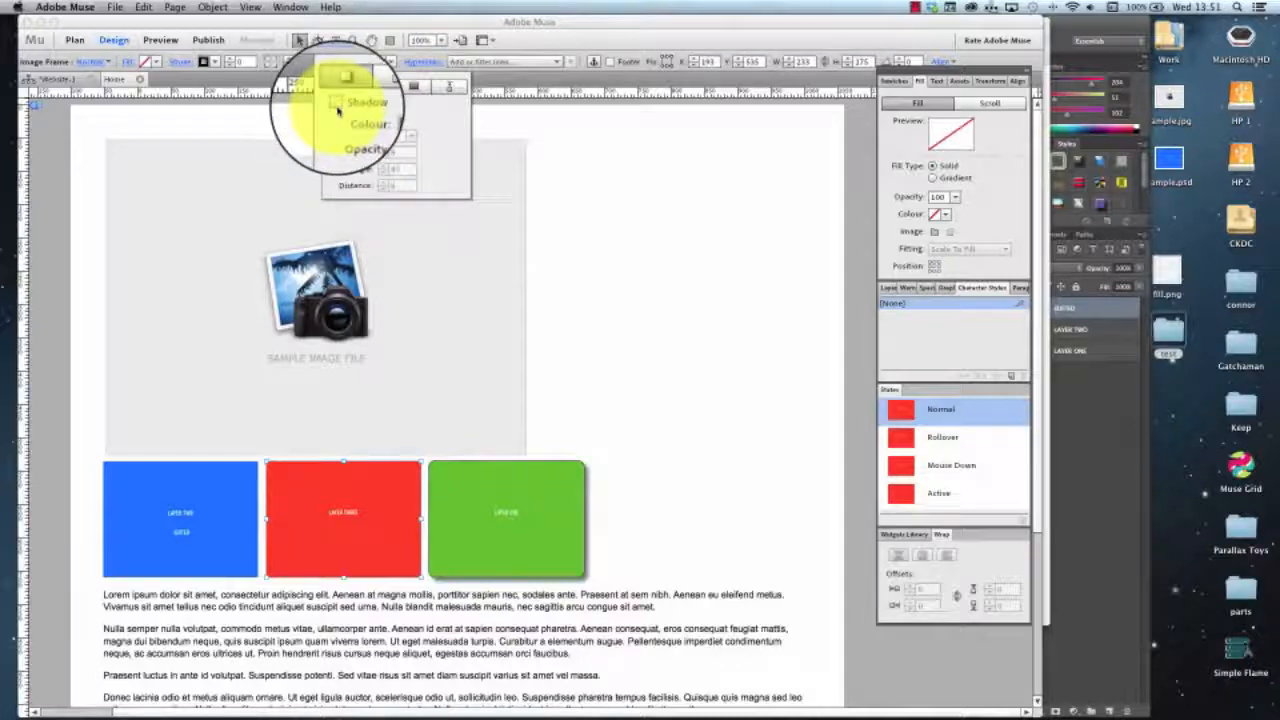
{"action": "left_click", "coordinate": [336, 104]}
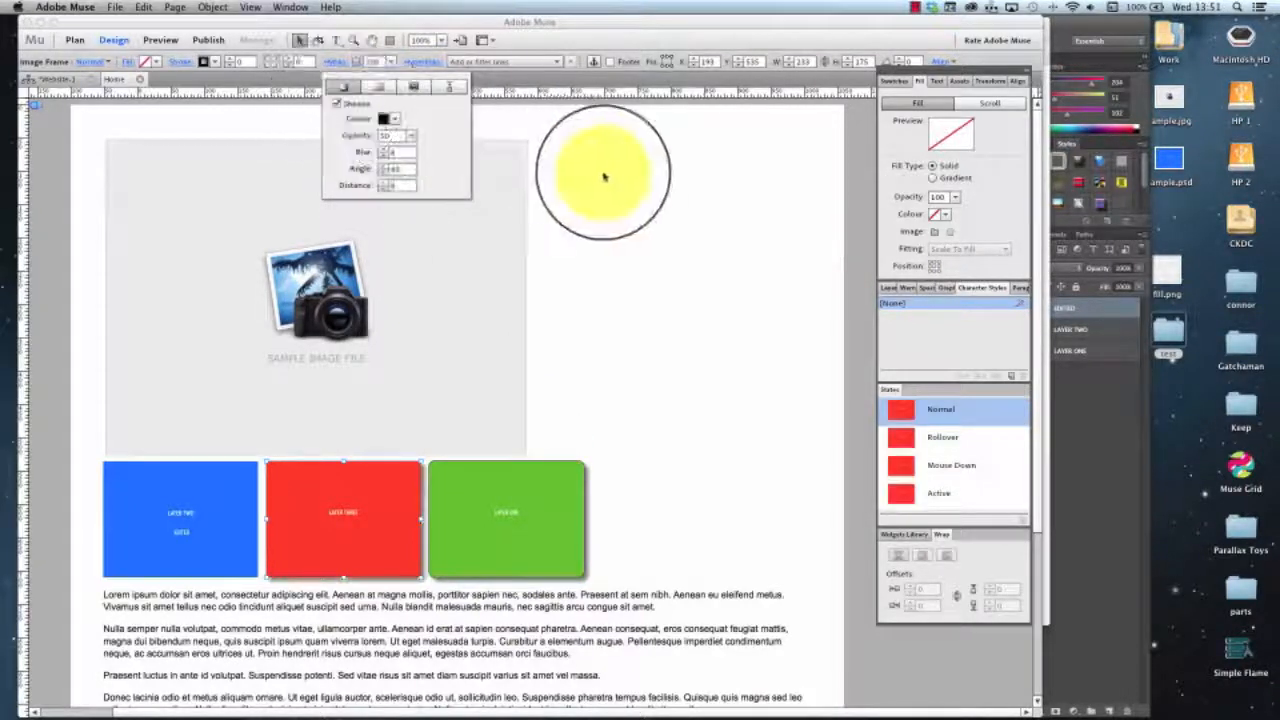
Export the site as HTML to the test folder with the shadow applied to the red image.
{"action": "left_click", "coordinate": [115, 7]}
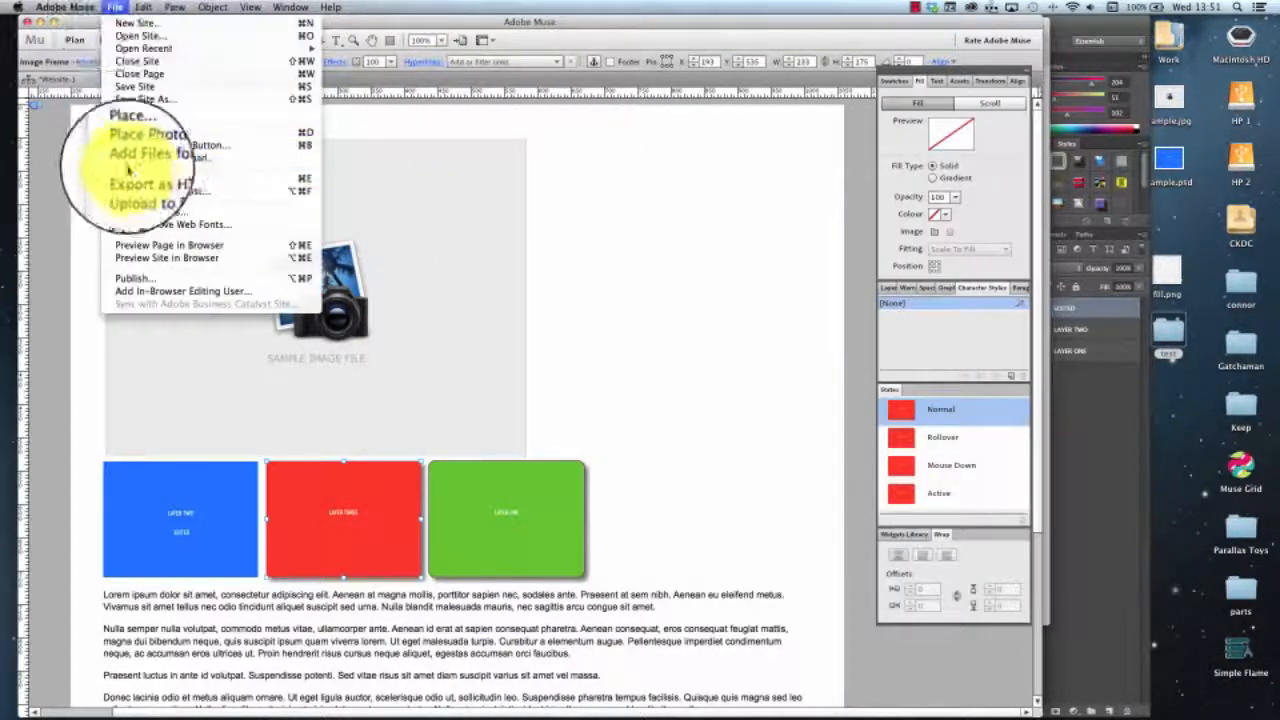
{"action": "left_click", "coordinate": [130, 180]}
{"action": "left_click", "coordinate": [651, 399]}
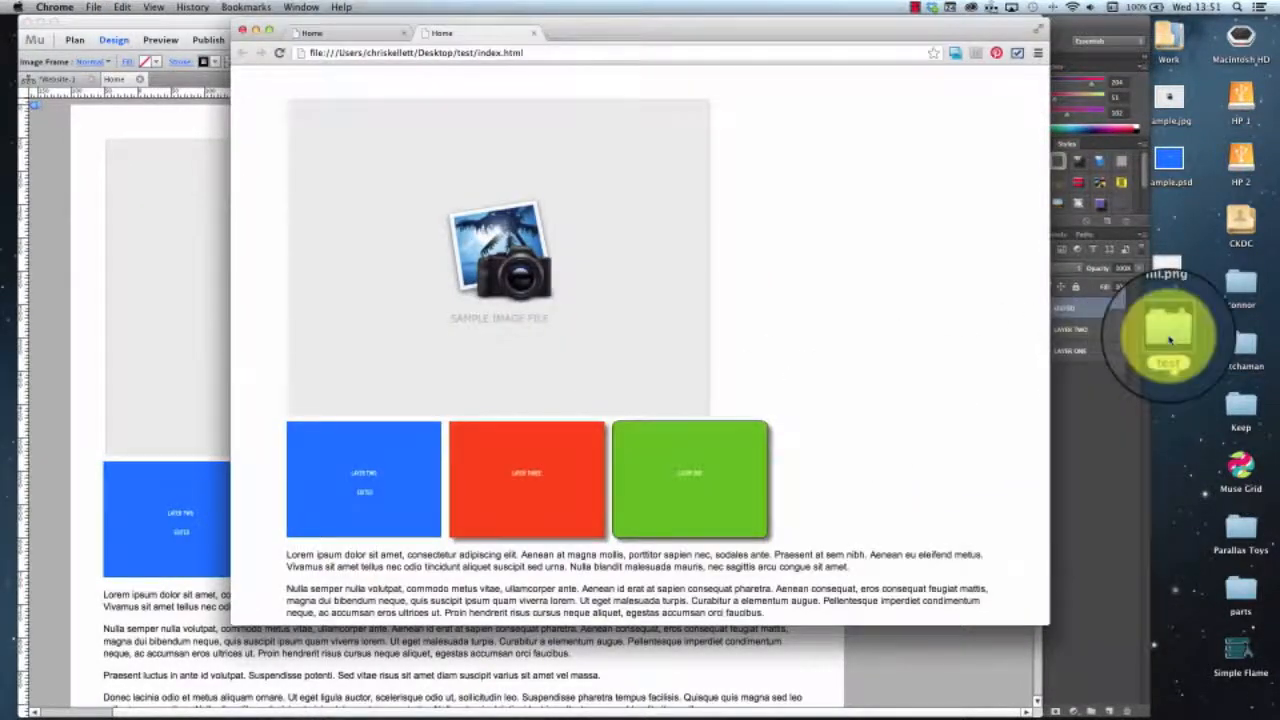
Preview sample-u371.png in the test folder's images folder, and close the preview, the folder and the extra browser page.
{"action": "double_click", "coordinate": [1170, 338]}
{"action": "double_click", "coordinate": [609, 296]}
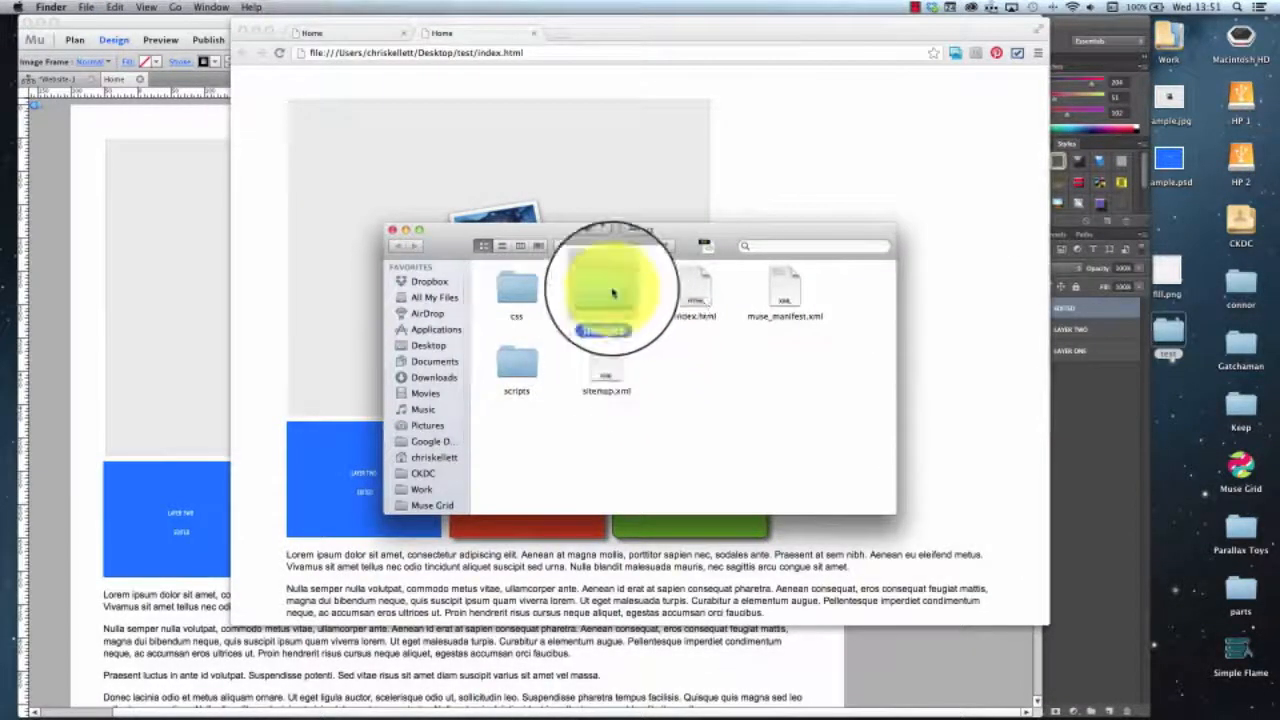
{"action": "left_click", "coordinate": [517, 287]}
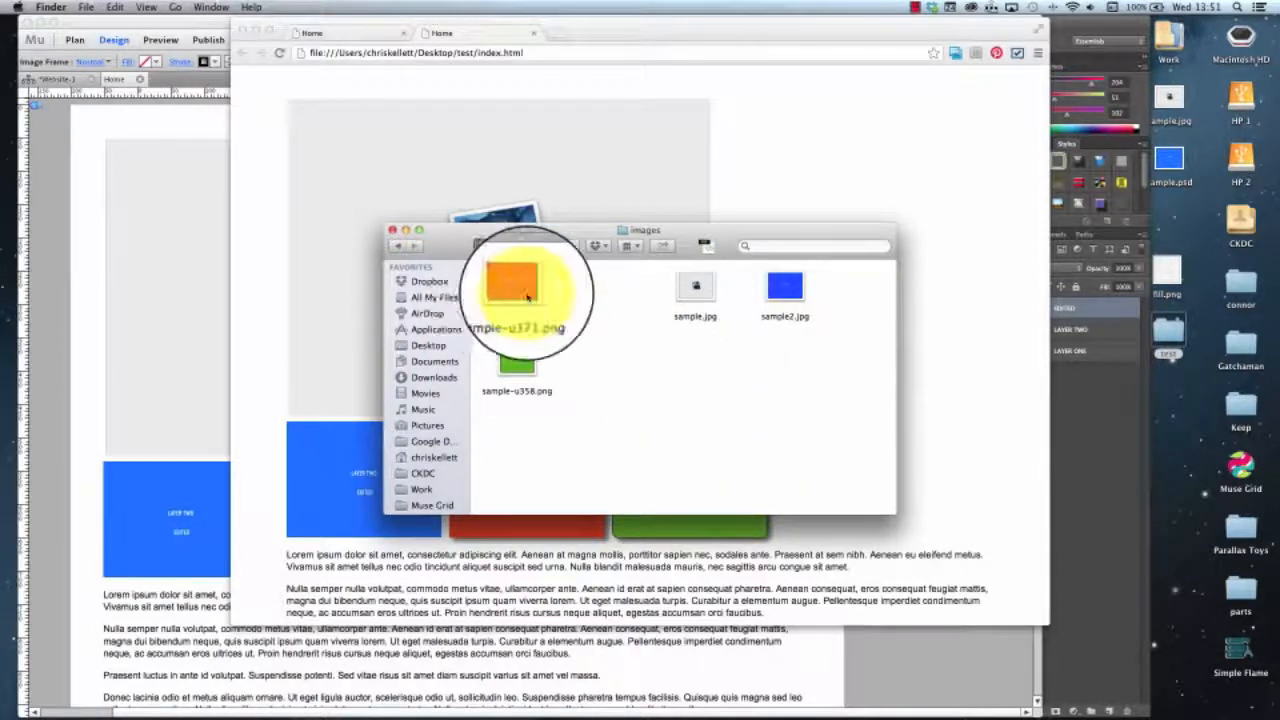
{"action": "key", "text": "space"}
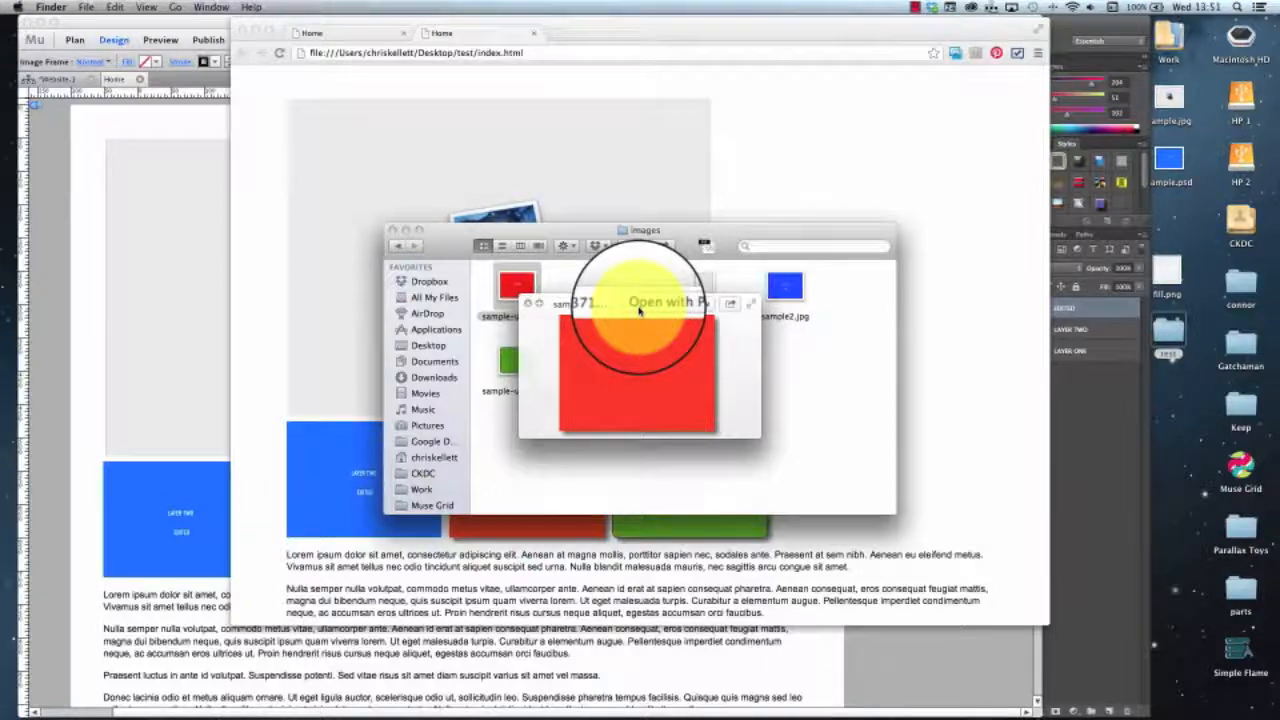
{"action": "key", "text": "space"}
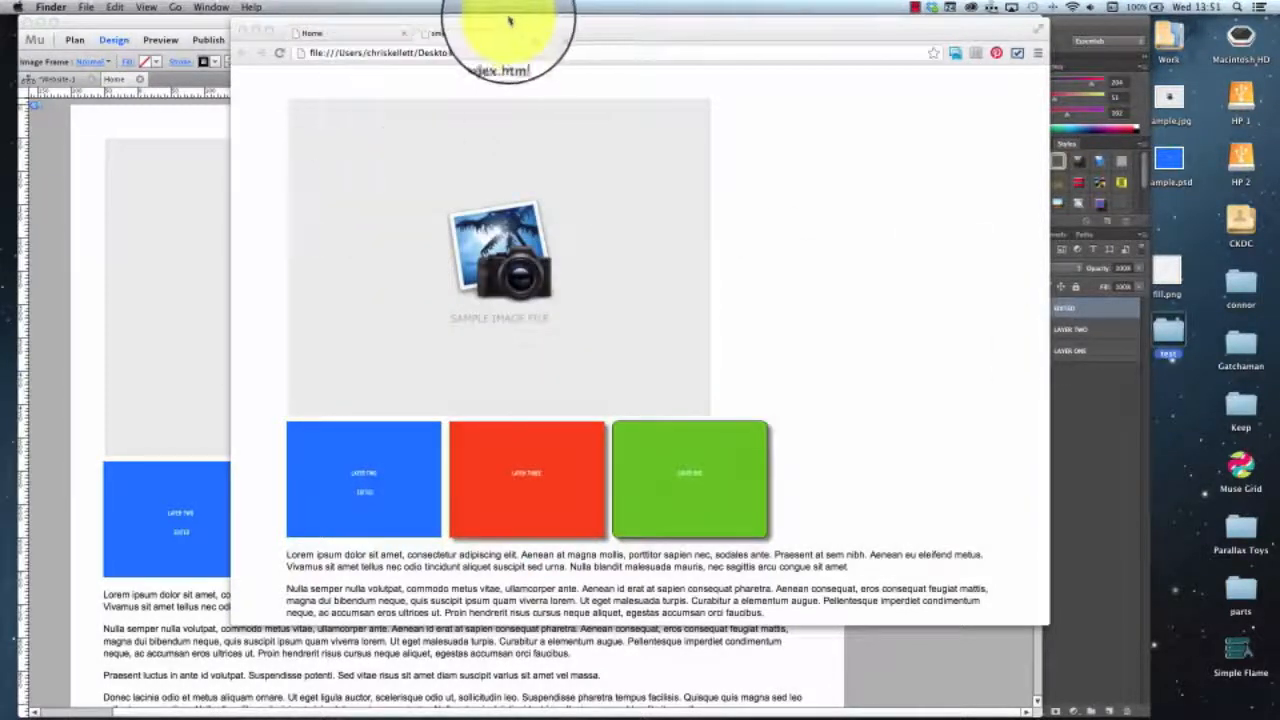
{"action": "left_click", "coordinate": [533, 33]}
{"action": "key", "text": "super+w"}
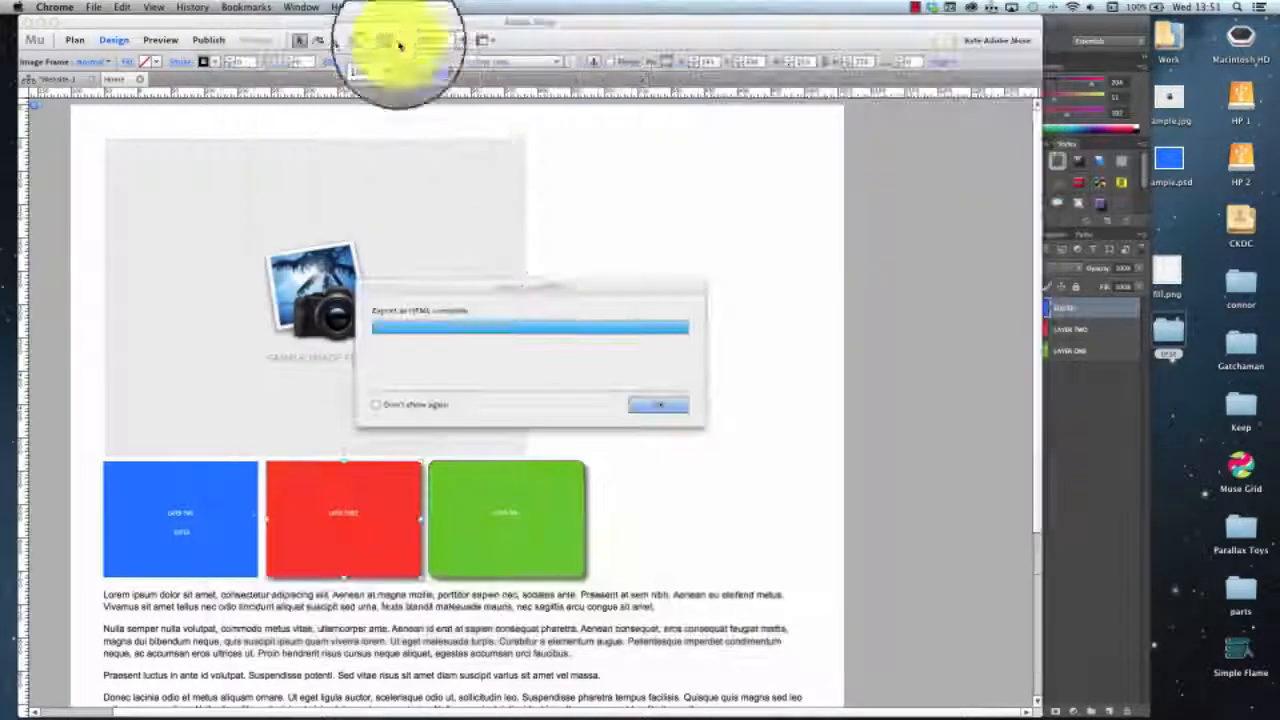
Remove the shadow and bevel effects and the rounded corners from the green image, and deselect it.
{"action": "left_click", "coordinate": [668, 405]}
{"action": "left_click", "coordinate": [486, 512]}
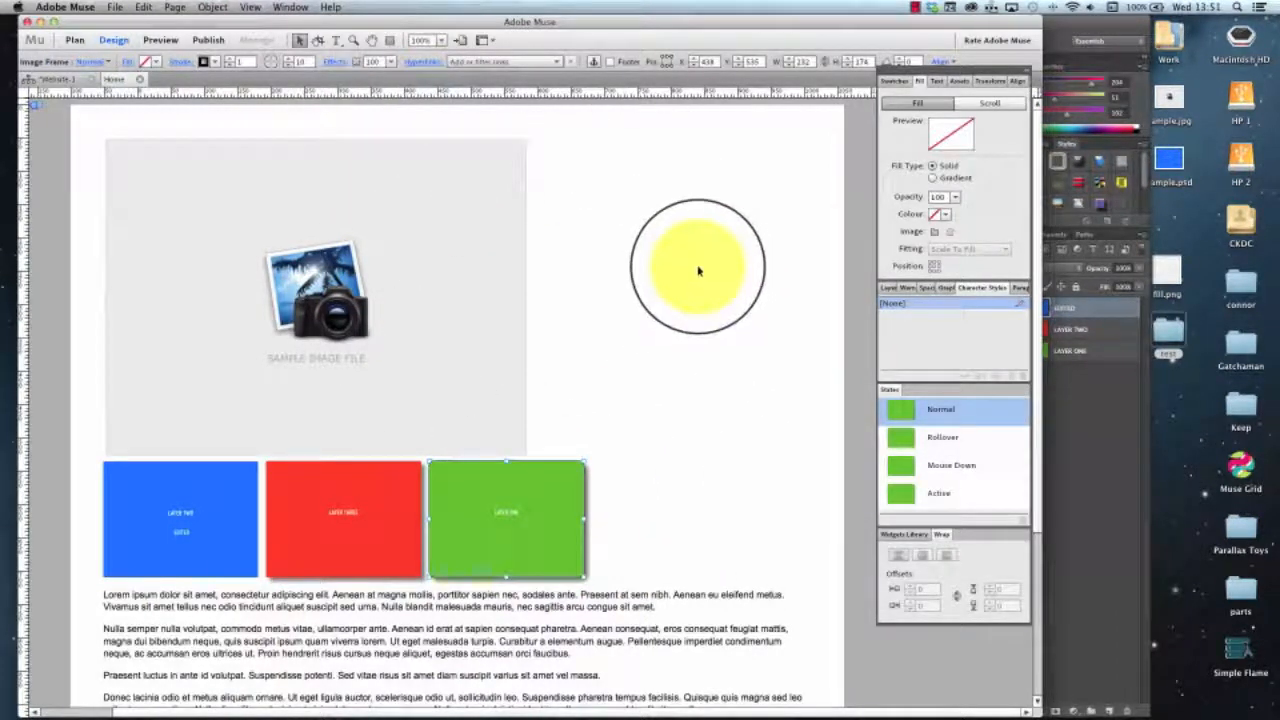
{"action": "left_click", "coordinate": [343, 61]}
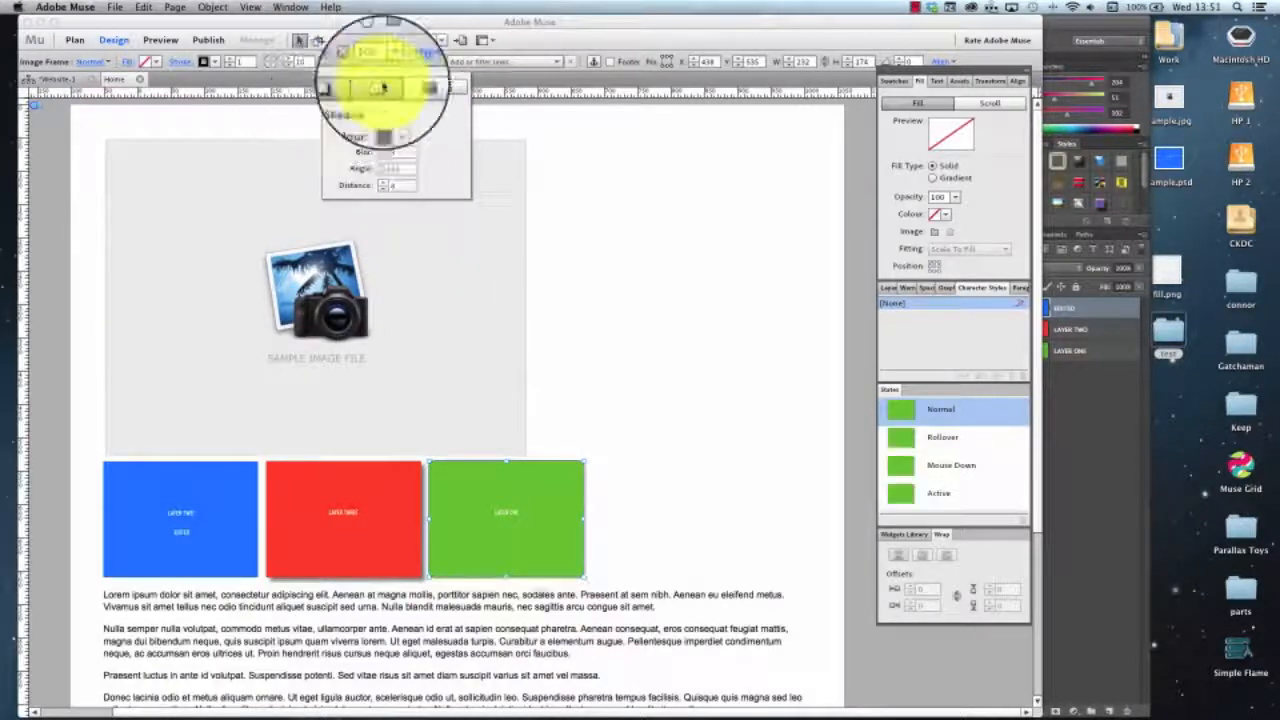
{"action": "left_click", "coordinate": [721, 257]}
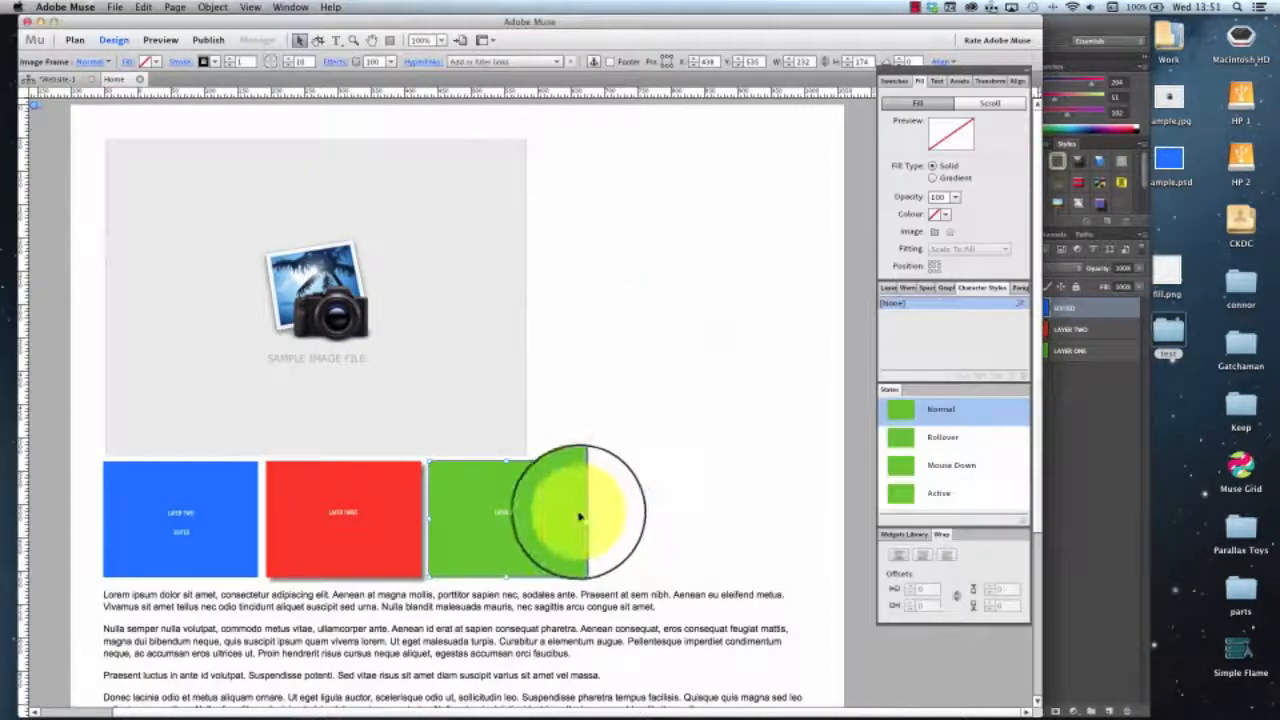
{"action": "left_click", "coordinate": [286, 69]}
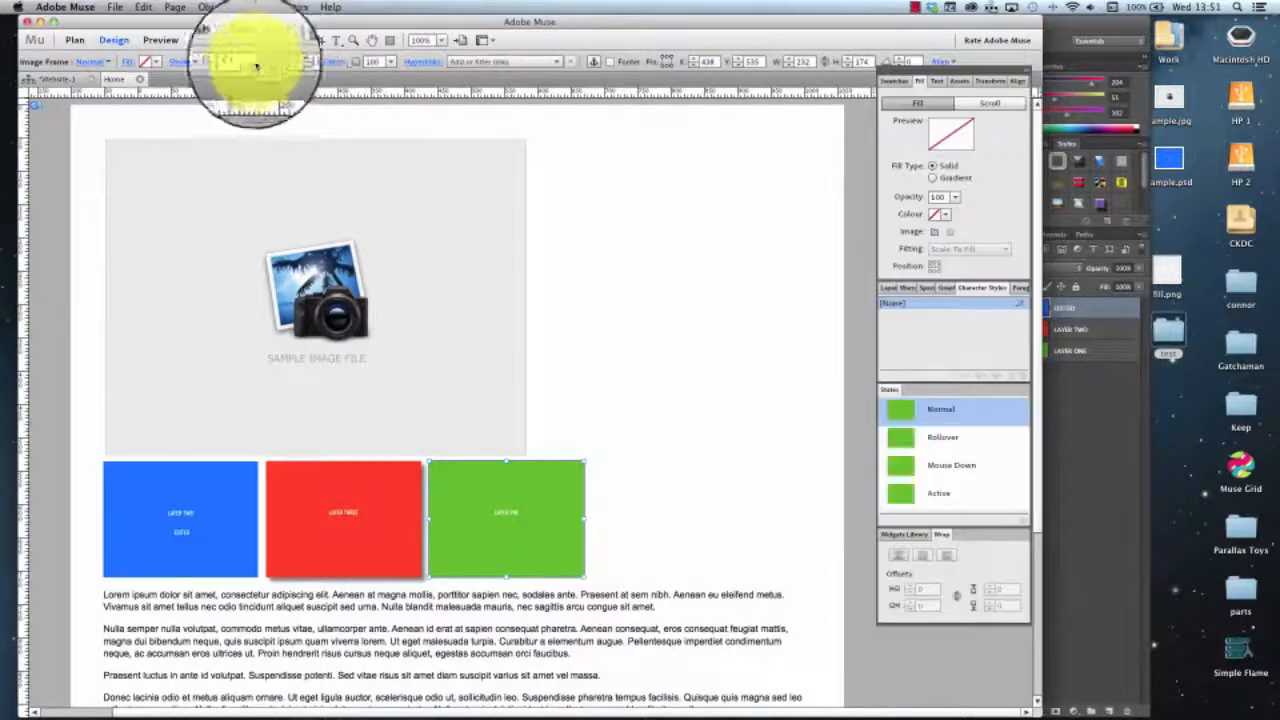
{"action": "left_click", "coordinate": [731, 340]}
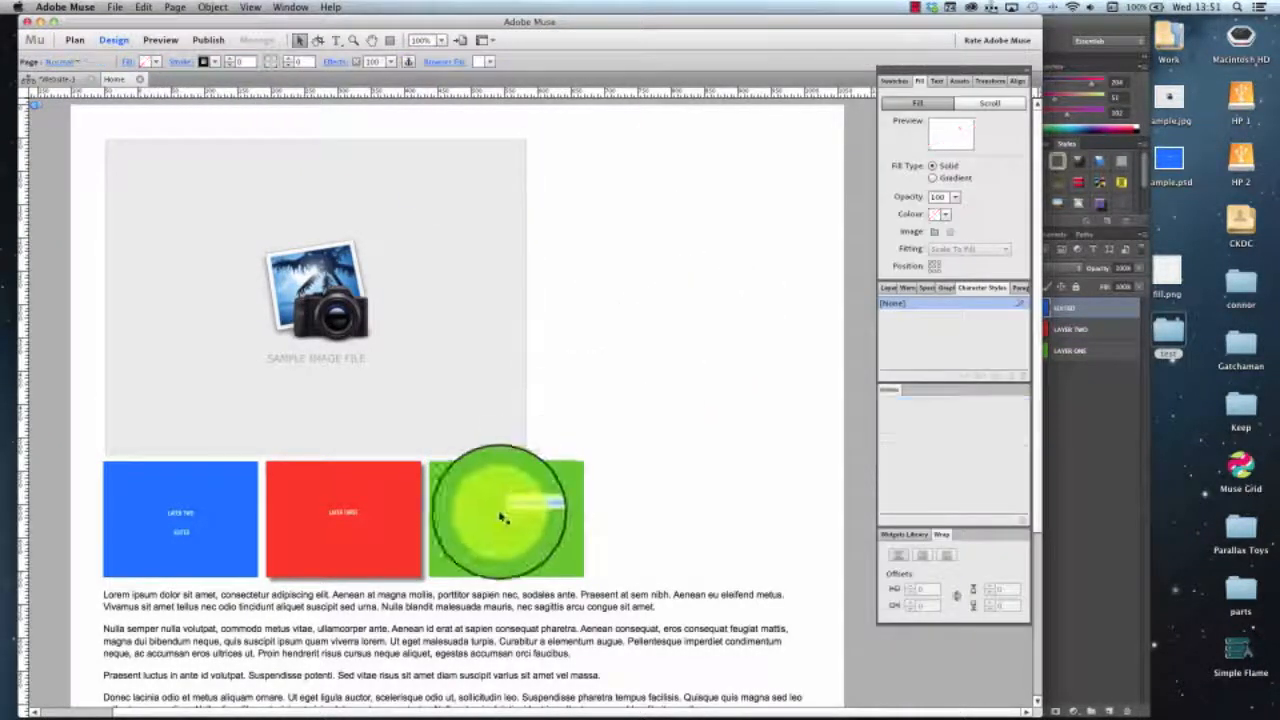
Remove the shadow from the red image and export the site as HTML to the test folder.
{"action": "left_click", "coordinate": [380, 518]}
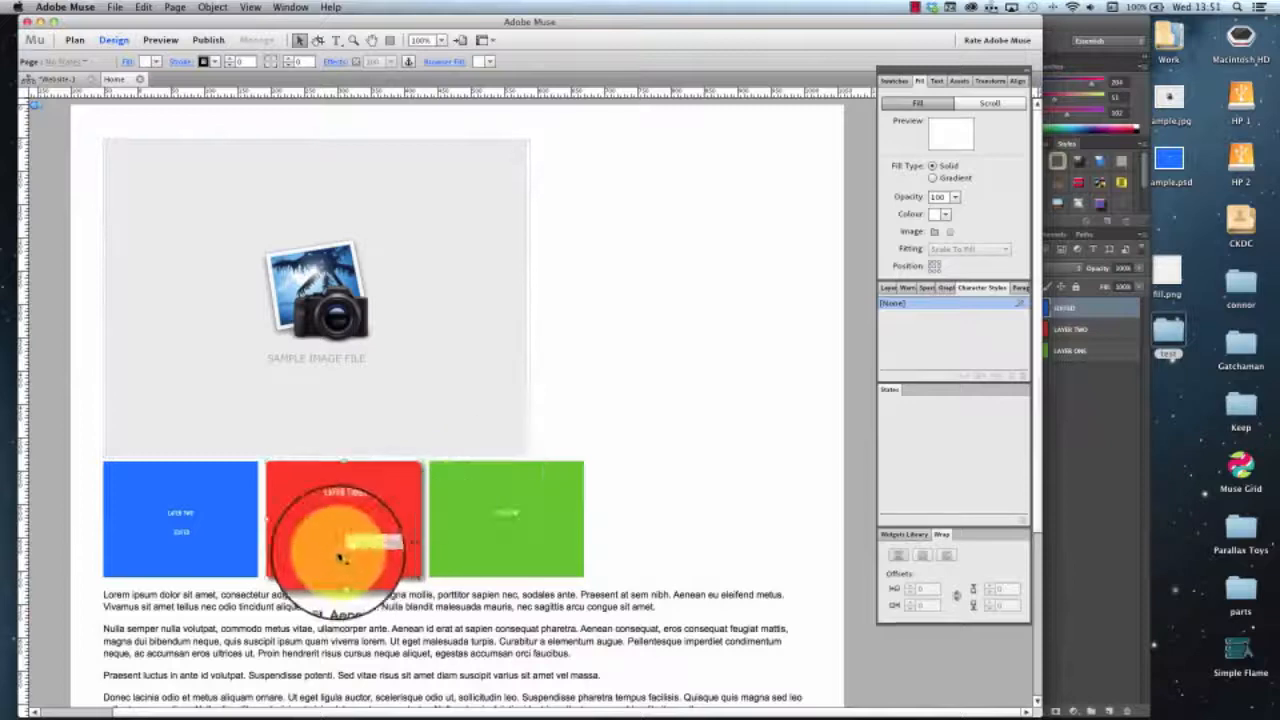
{"action": "left_click", "coordinate": [335, 62]}
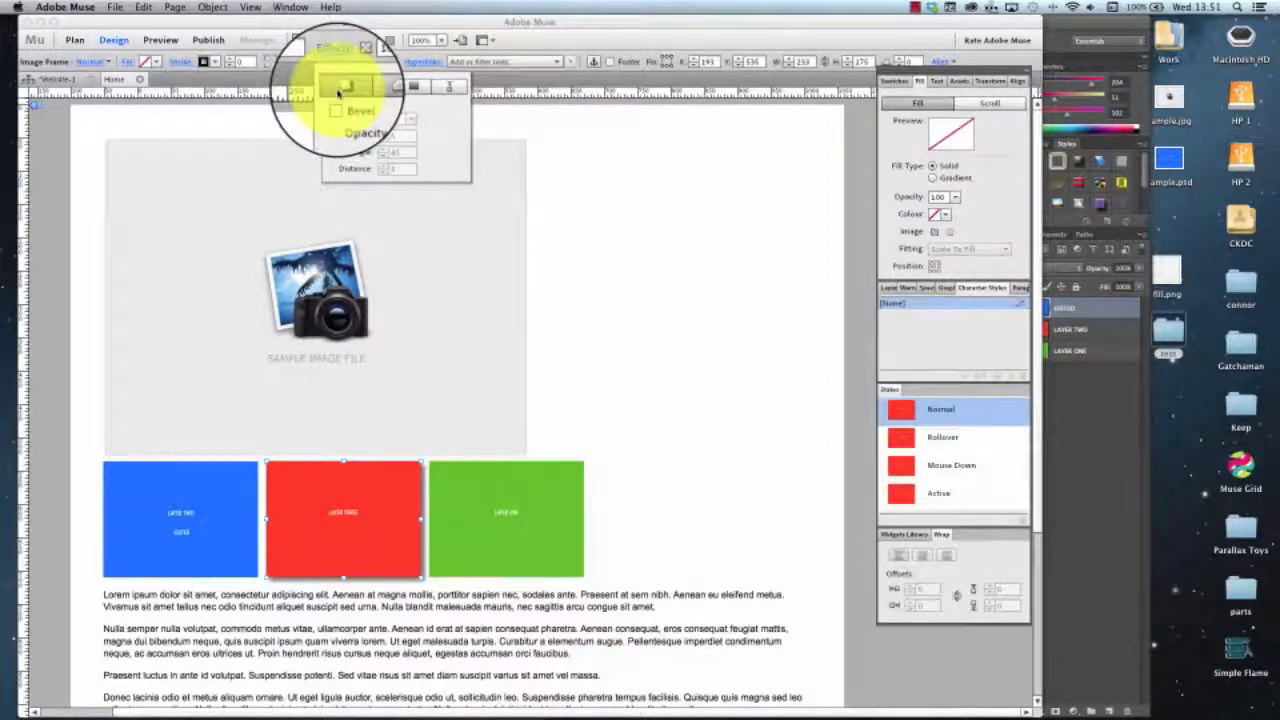
{"action": "left_click", "coordinate": [115, 7]}
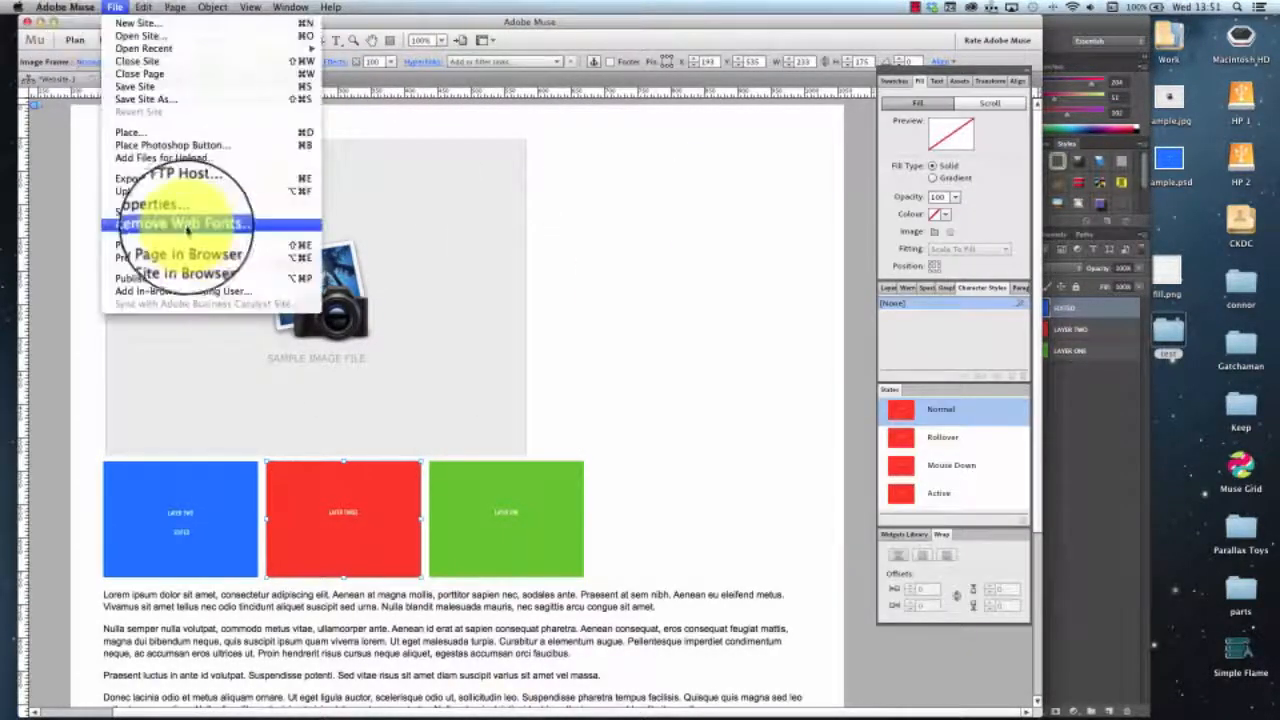
{"action": "left_click", "coordinate": [177, 178]}
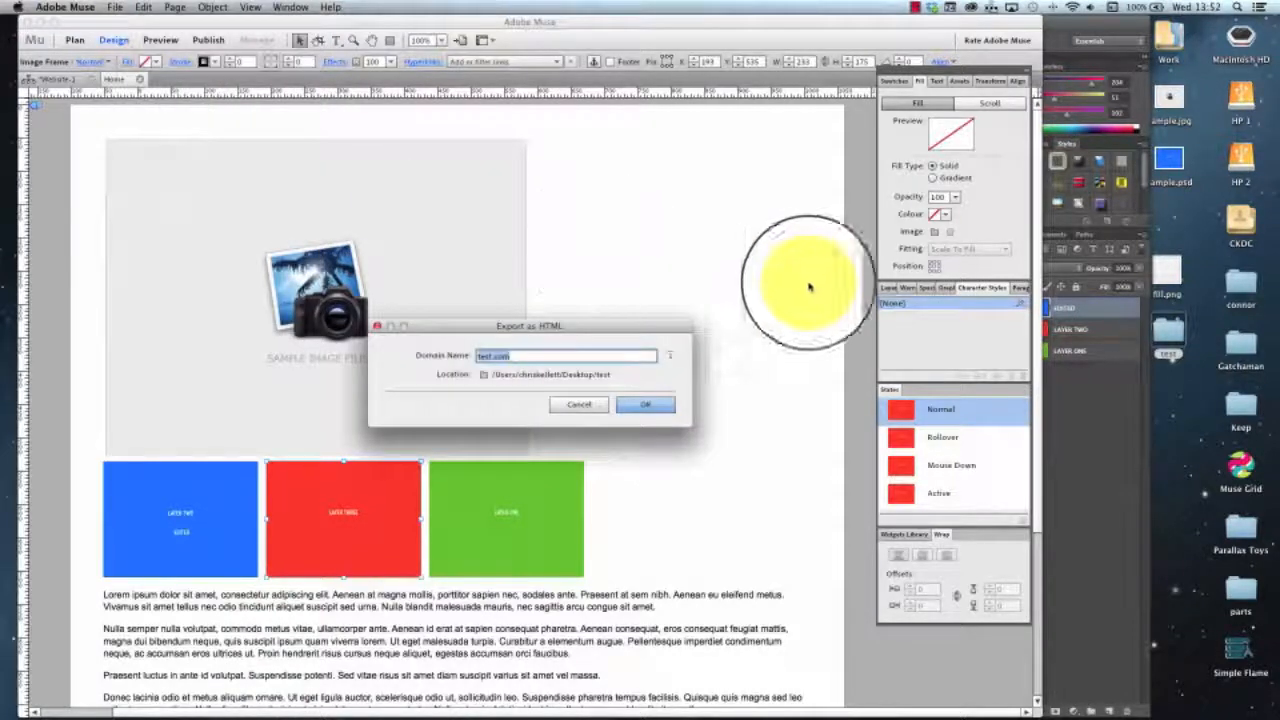
{"action": "left_click", "coordinate": [662, 404]}
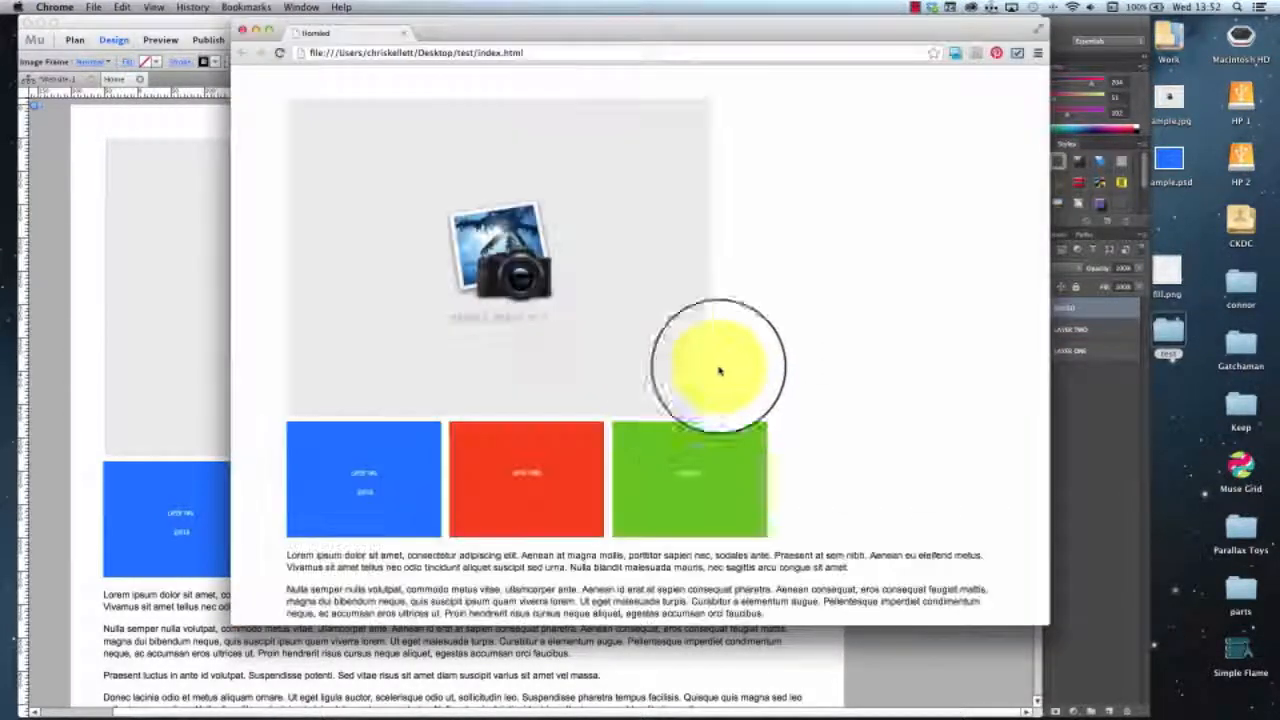
Check the exported files in the test folder's images folder, close the folder and browser page, and return to the Muse page.
{"action": "double_click", "coordinate": [1168, 330]}
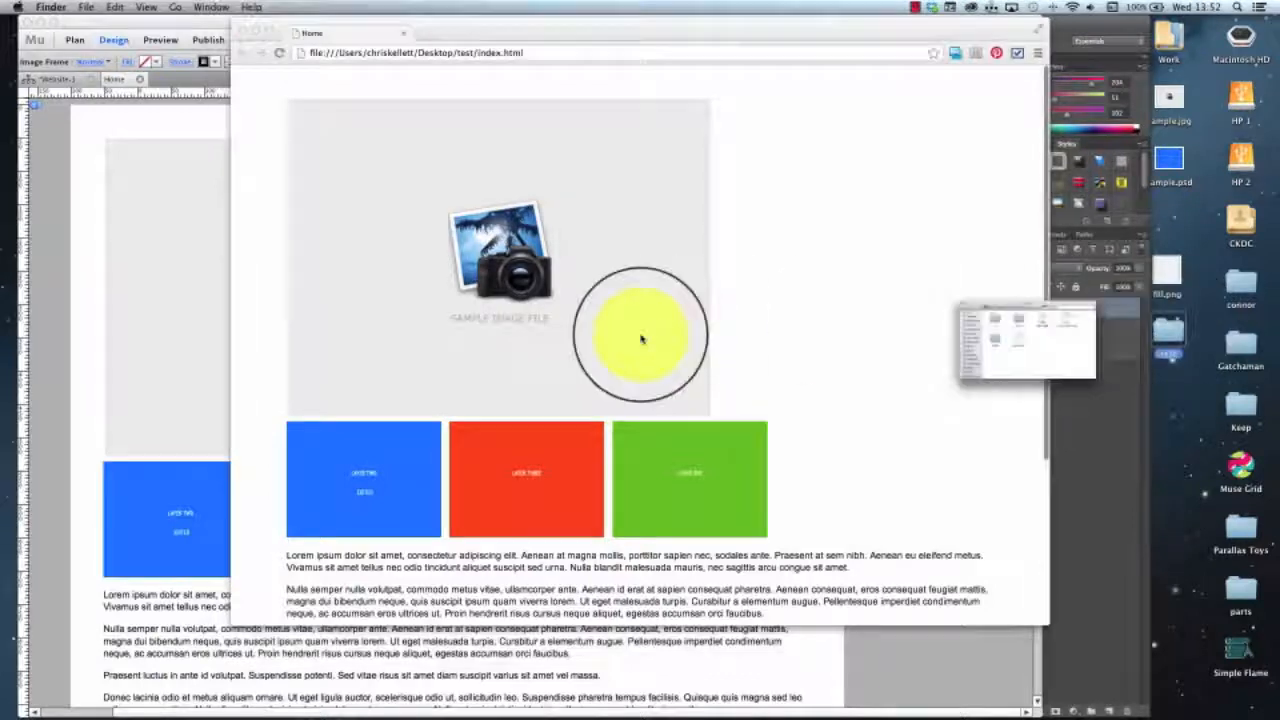
{"action": "double_click", "coordinate": [600, 288]}
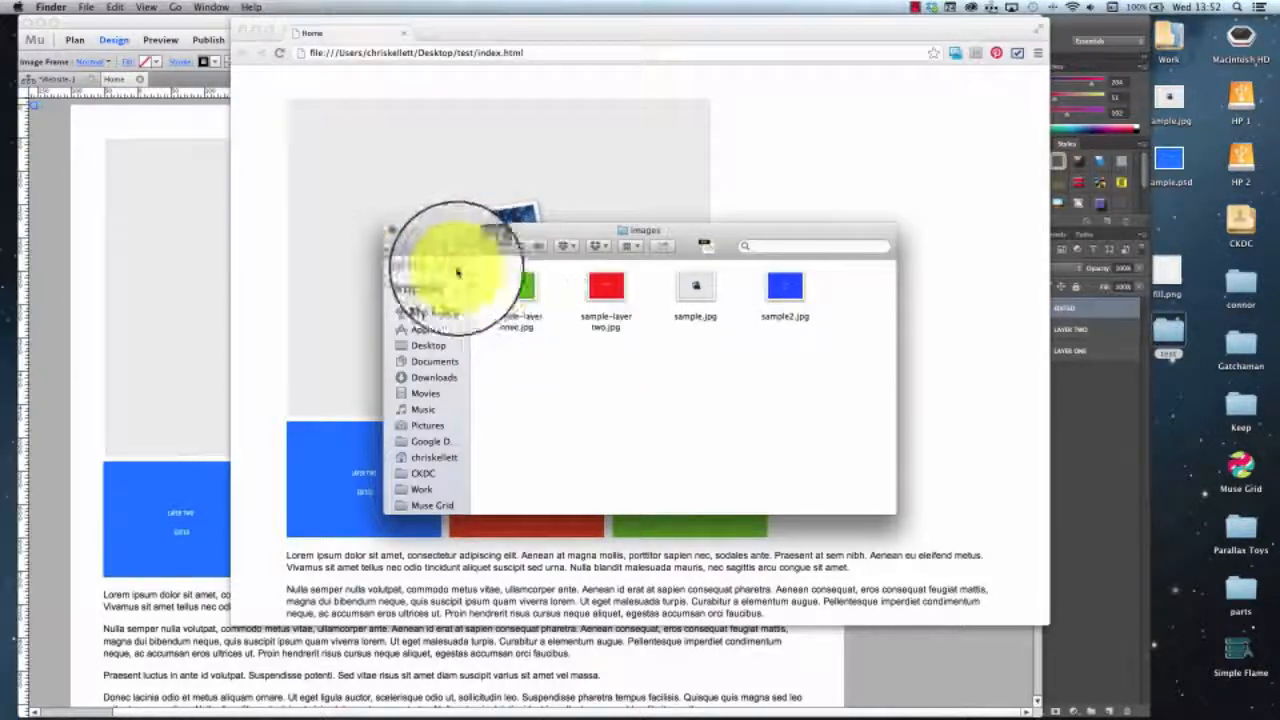
{"action": "left_click", "coordinate": [393, 231]}
{"action": "left_click", "coordinate": [402, 33]}
{"action": "key", "text": "super+w"}
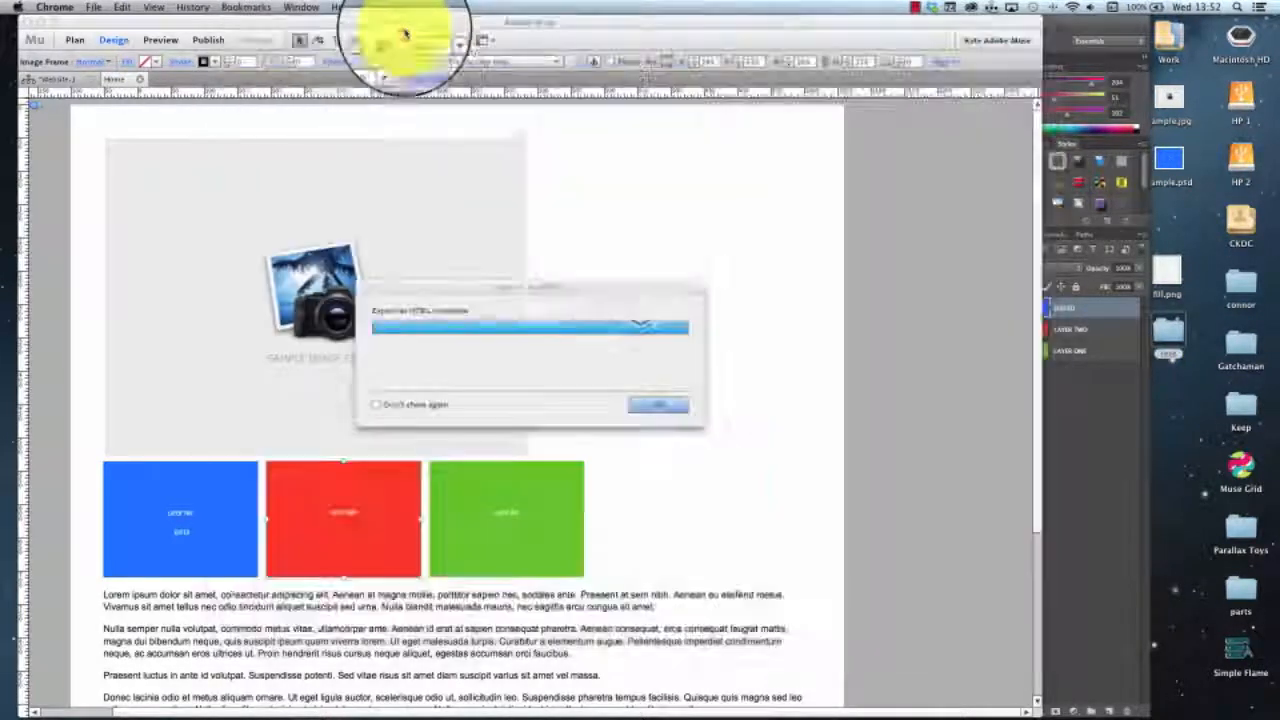
{"action": "left_click", "coordinate": [660, 411]}
{"action": "left_click", "coordinate": [645, 335]}
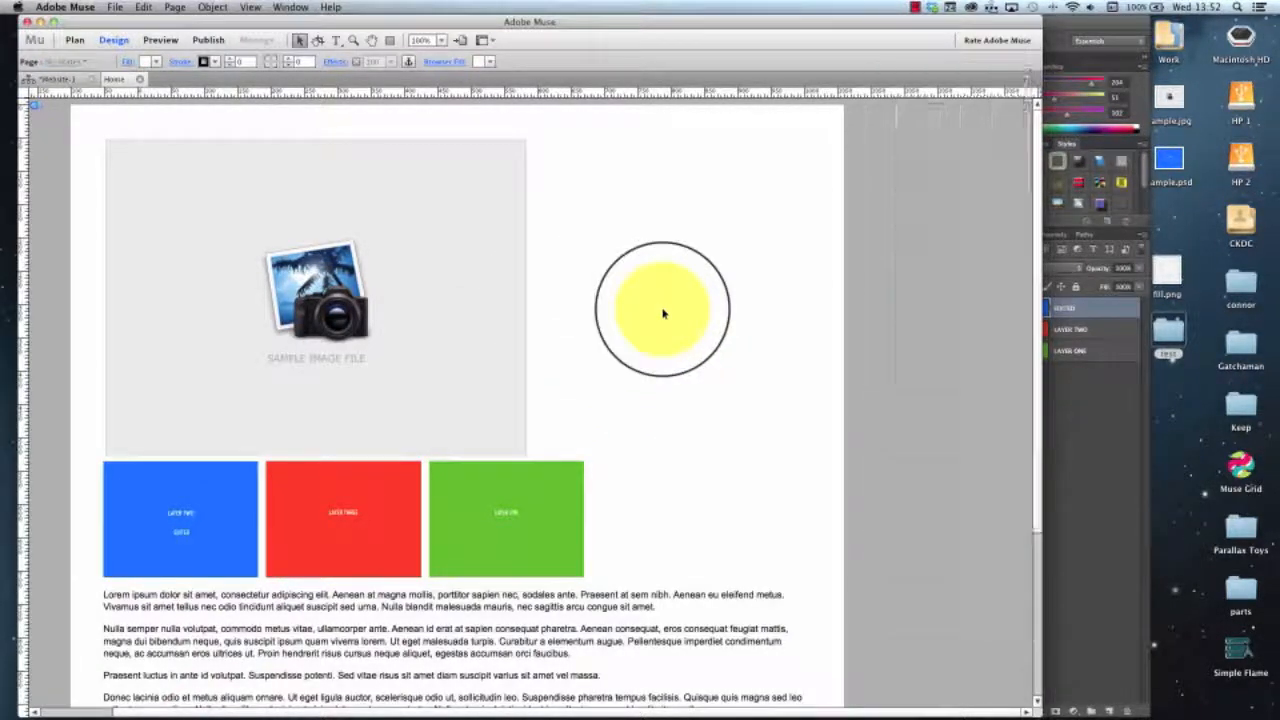
Select the large sample image and its frame in turn to examine the difference between the two, and deselect.
{"action": "left_click", "coordinate": [435, 217]}
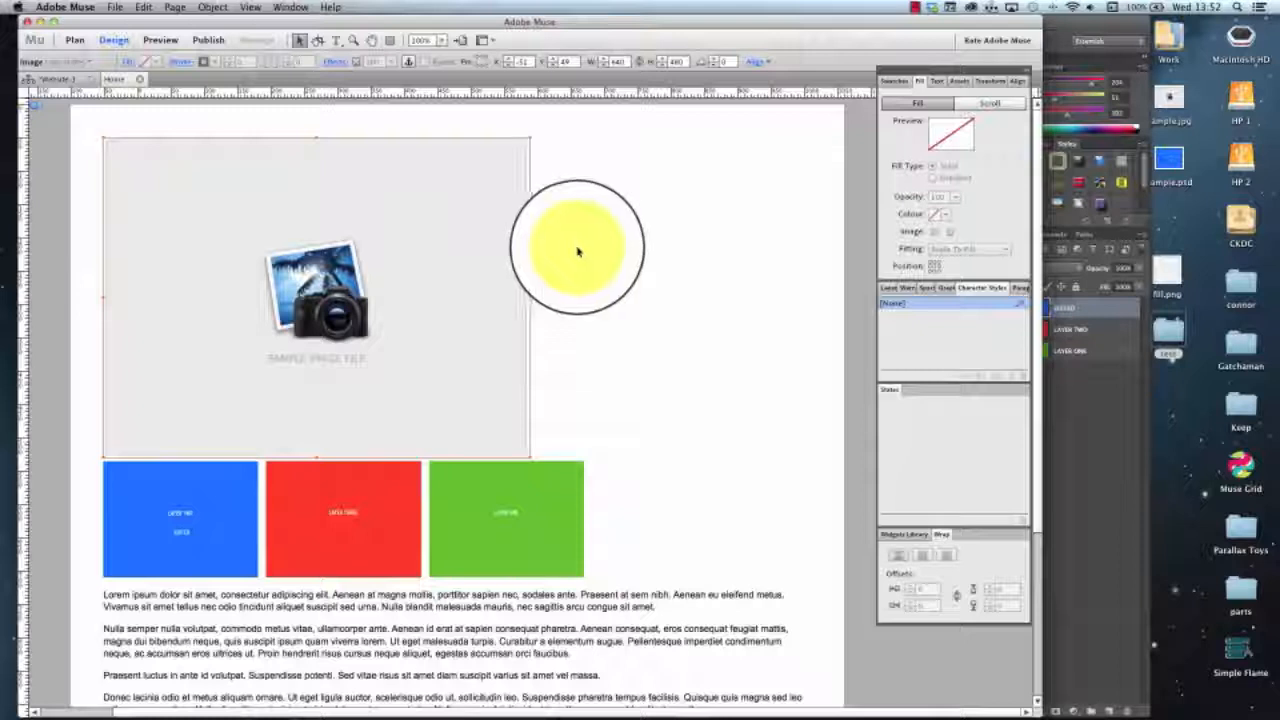
{"action": "mouse_move", "coordinate": [229, 197]}
{"action": "left_mouse_down"}
{"action": "mouse_move", "coordinate": [294, 195]}
{"action": "mouse_move", "coordinate": [206, 236]}
{"action": "mouse_move", "coordinate": [380, 194]}
{"action": "mouse_move", "coordinate": [310, 298]}
{"action": "mouse_move", "coordinate": [177, 317]}
{"action": "mouse_move", "coordinate": [294, 354]}
{"action": "mouse_move", "coordinate": [294, 263]}
{"action": "mouse_move", "coordinate": [231, 250]}
{"action": "mouse_move", "coordinate": [231, 198]}
{"action": "left_mouse_up"}
{"action": "key", "text": "Tab"}
{"action": "key", "text": "Tab"}
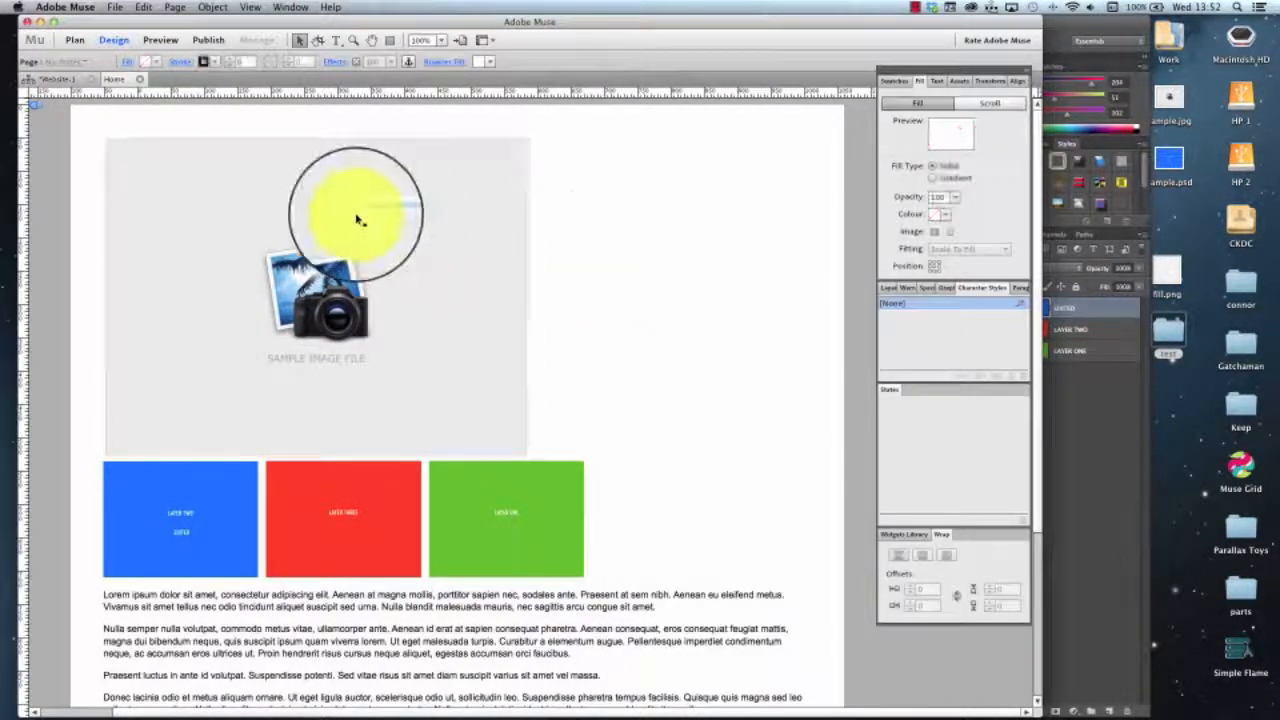
{"action": "left_click", "coordinate": [355, 212]}
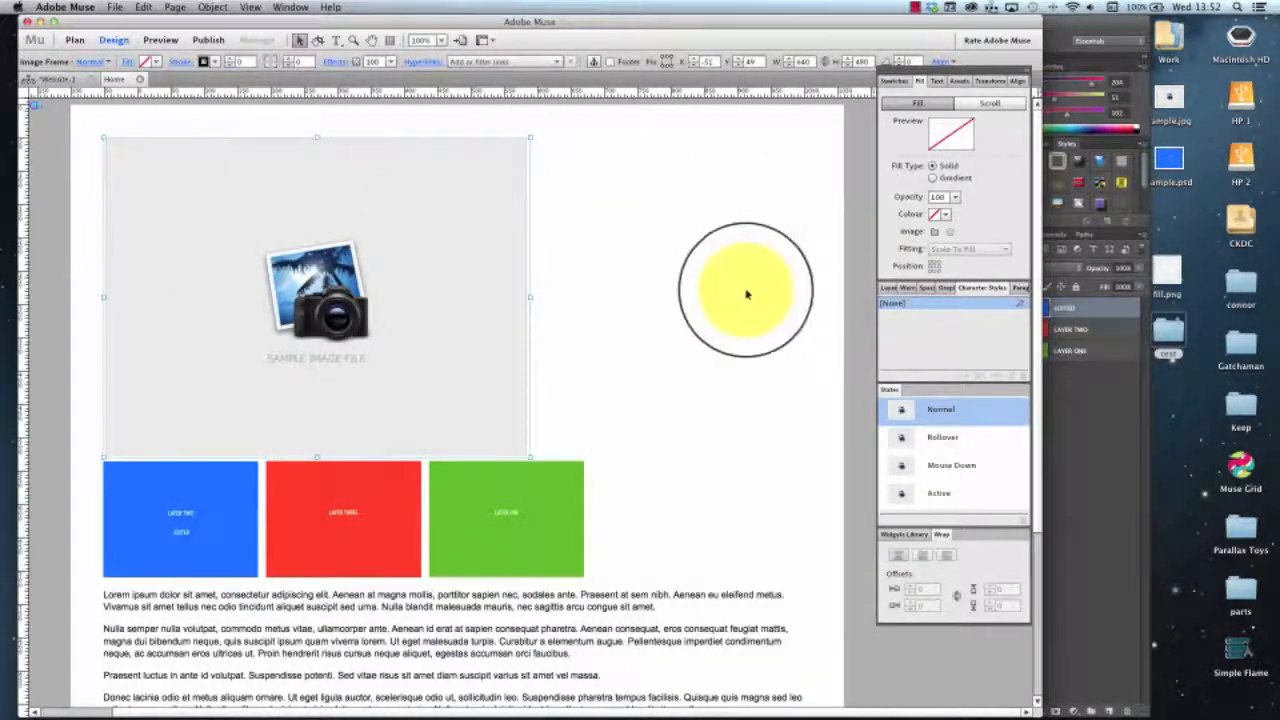
{"action": "left_click", "coordinate": [700, 286]}
{"action": "left_click", "coordinate": [381, 276]}
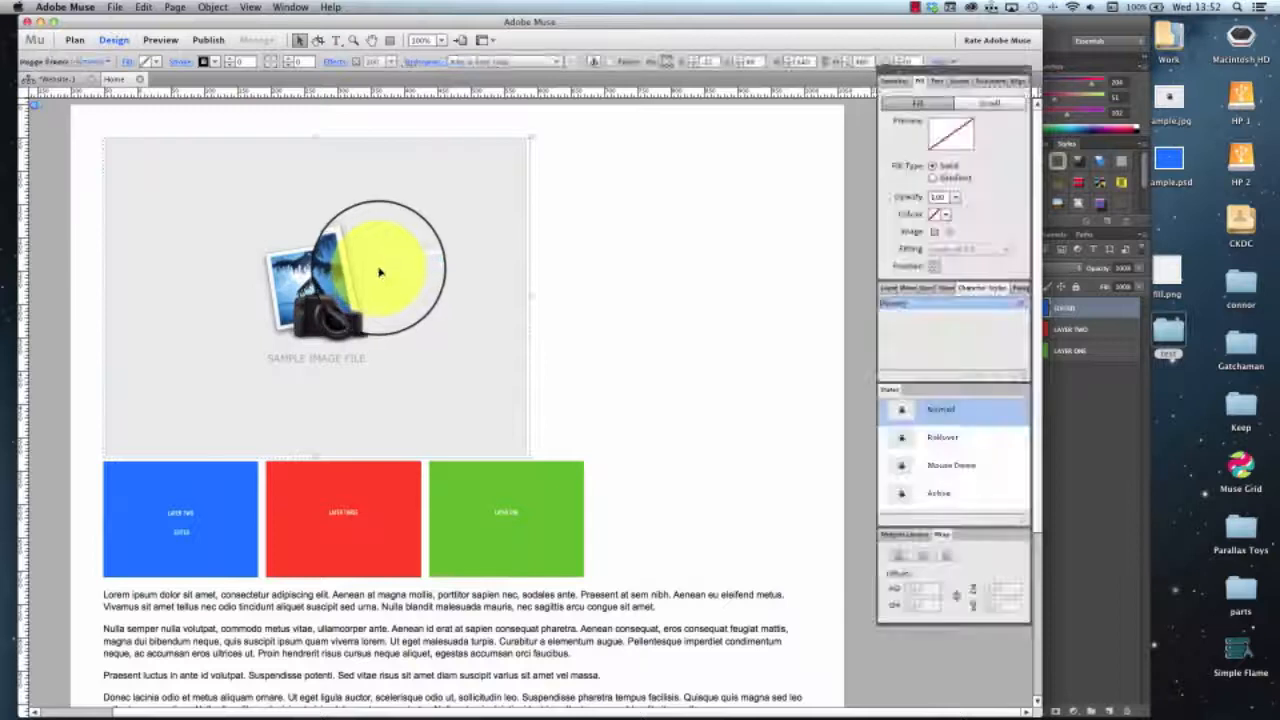
{"action": "left_click", "coordinate": [624, 267]}
{"action": "left_click", "coordinate": [343, 239]}
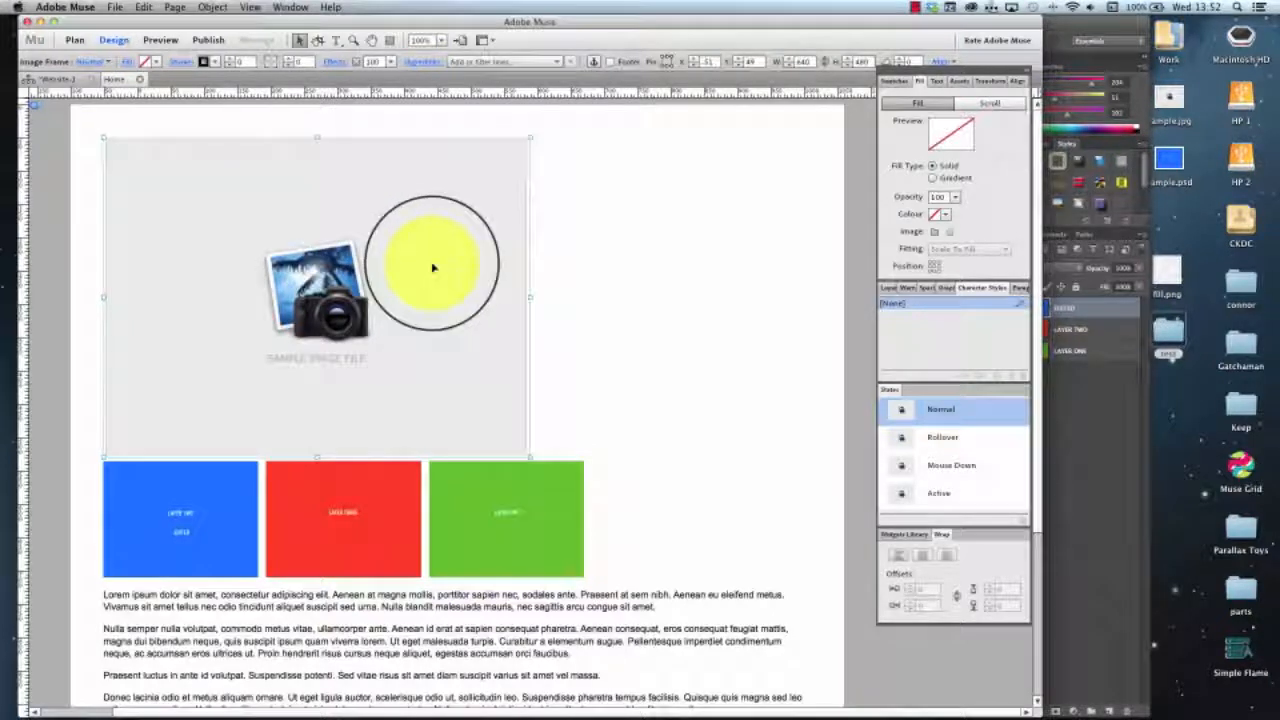
{"action": "scroll", "coordinate": [528, 185], "scroll_direction": "down", "scroll_amount": 1}
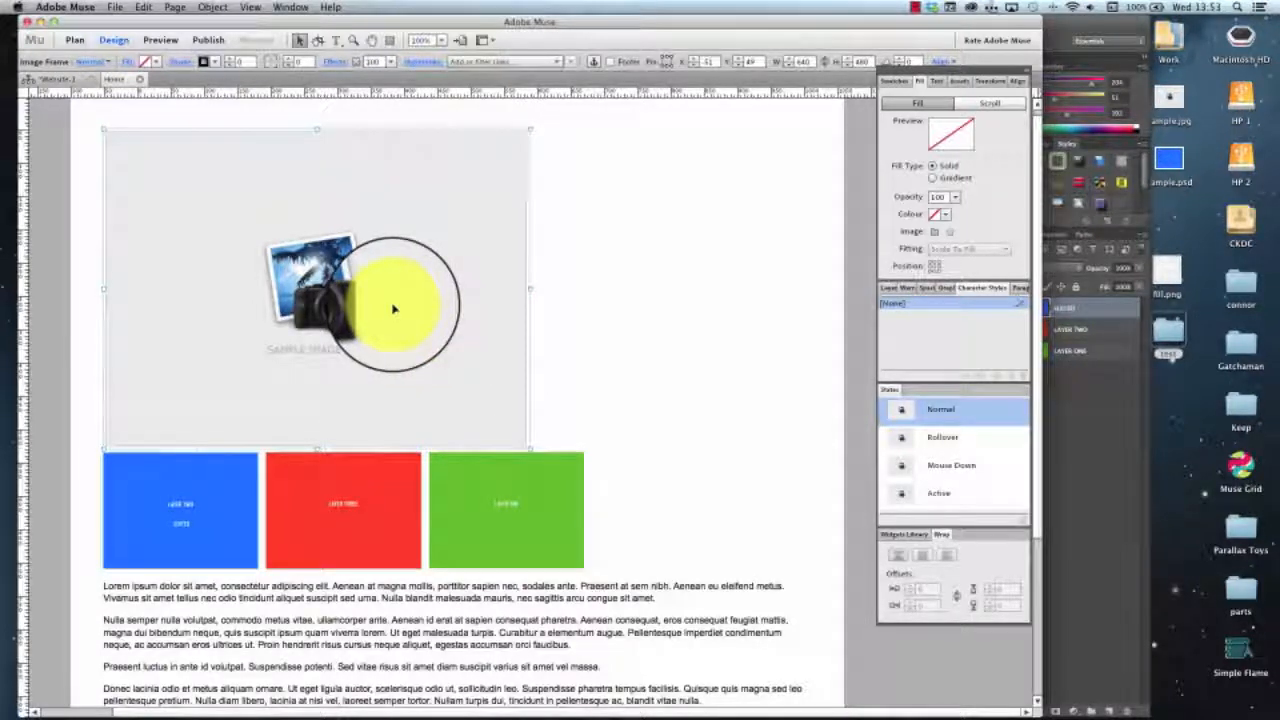
{"action": "scroll", "coordinate": [422, 328], "scroll_direction": "up", "scroll_amount": 1}
{"action": "left_click", "coordinate": [586, 271]}
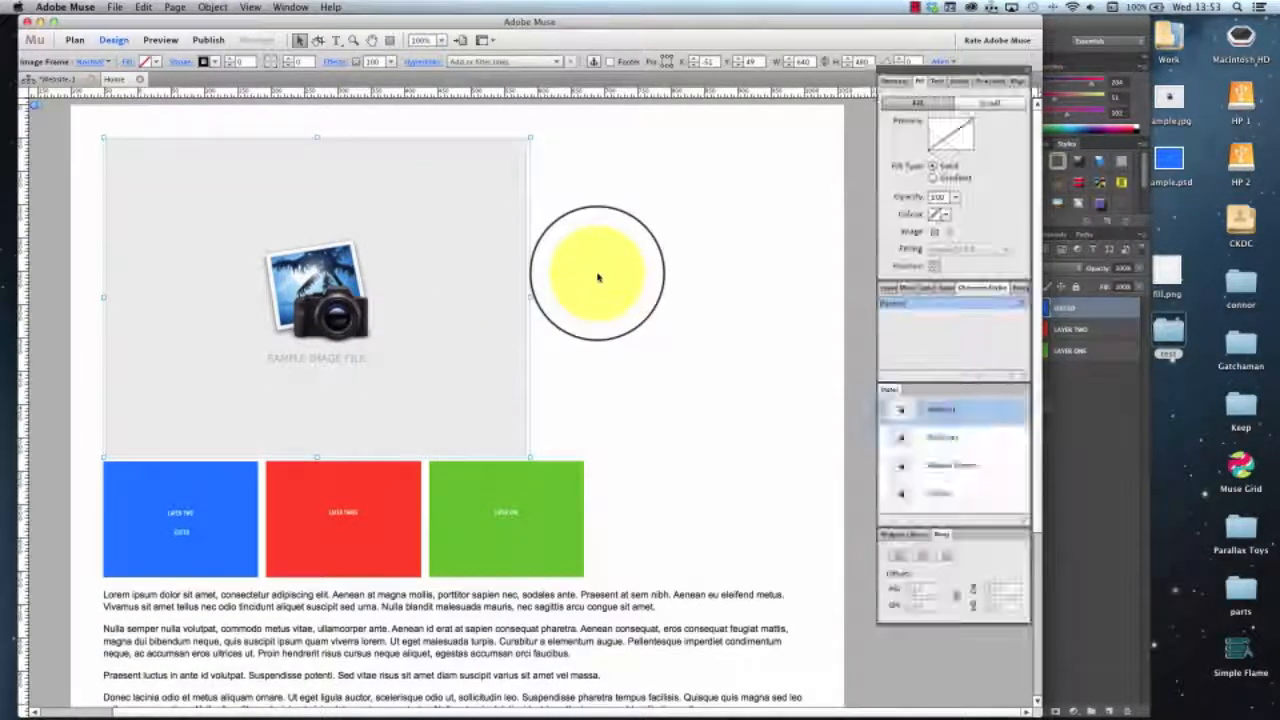
Move the large sample image inside its frame to about X 38, Y 119, and fill the frame with magenta.
{"action": "left_click", "coordinate": [285, 277]}
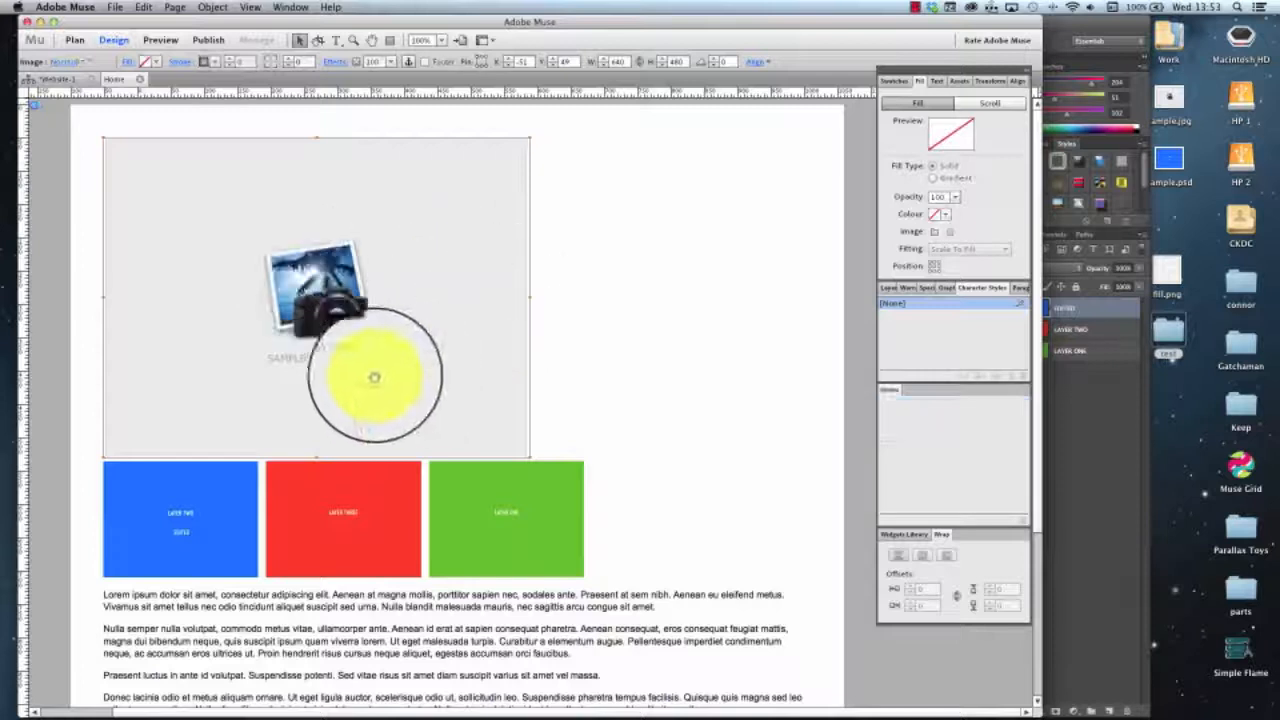
{"action": "left_click_drag", "start_coordinate": [234, 211], "coordinate": [293, 255]}
{"action": "left_click", "coordinate": [278, 160]}
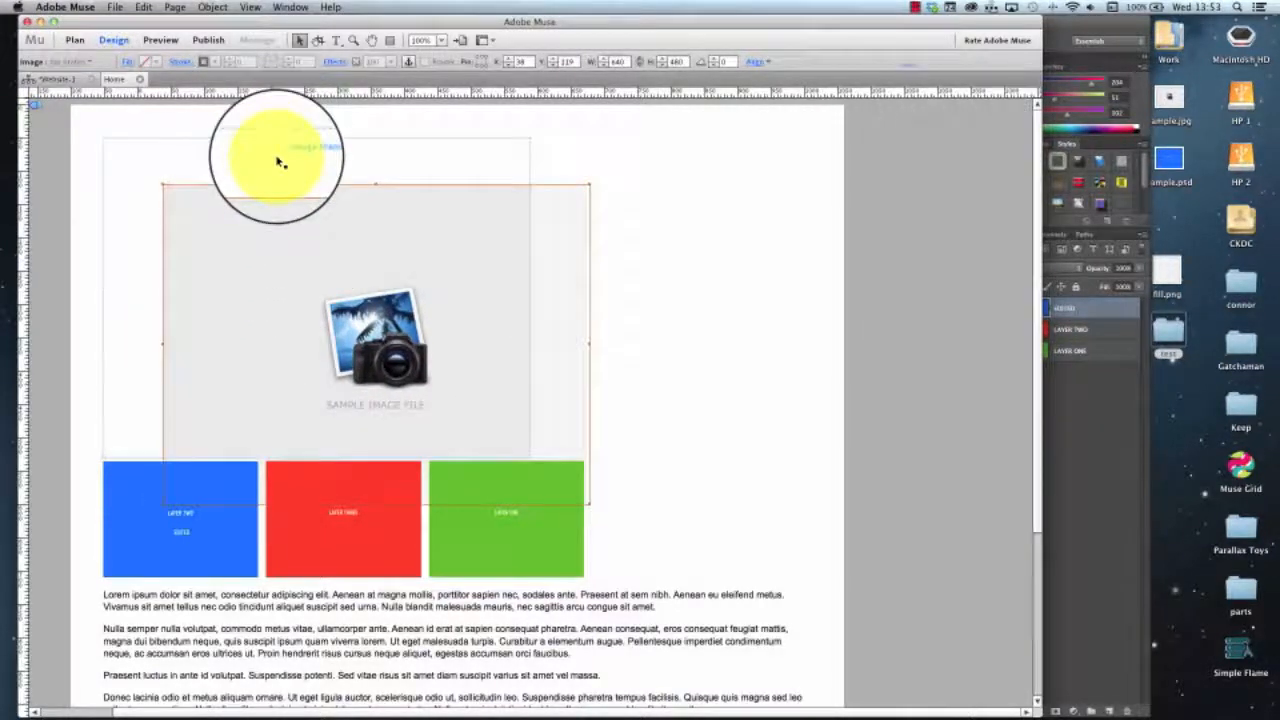
{"action": "left_click", "coordinate": [150, 61]}
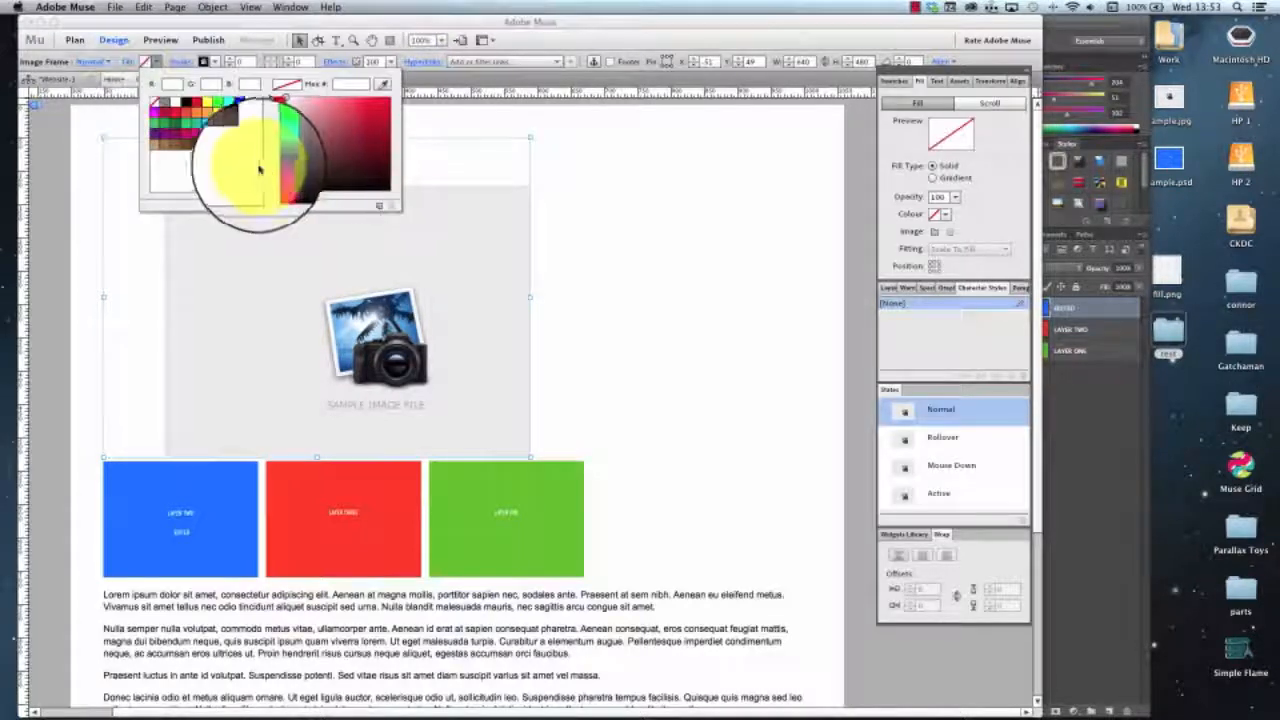
{"action": "left_click", "coordinate": [186, 120]}
{"action": "left_click", "coordinate": [841, 236]}
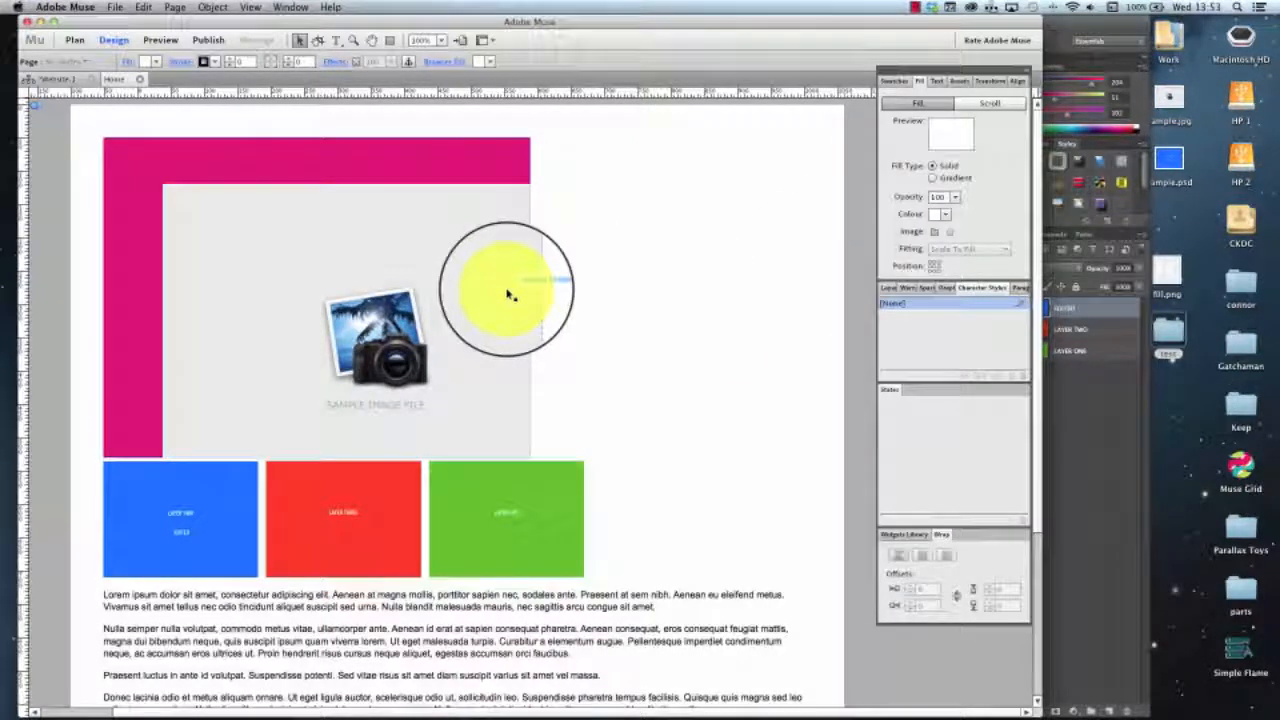
Preview the page in the browser, inspect the code of the shifted sample image and its parent containers, and close the inspector.
{"action": "left_click", "coordinate": [115, 7]}
{"action": "left_click", "coordinate": [175, 245]}
{"action": "right_click", "coordinate": [509, 196]}
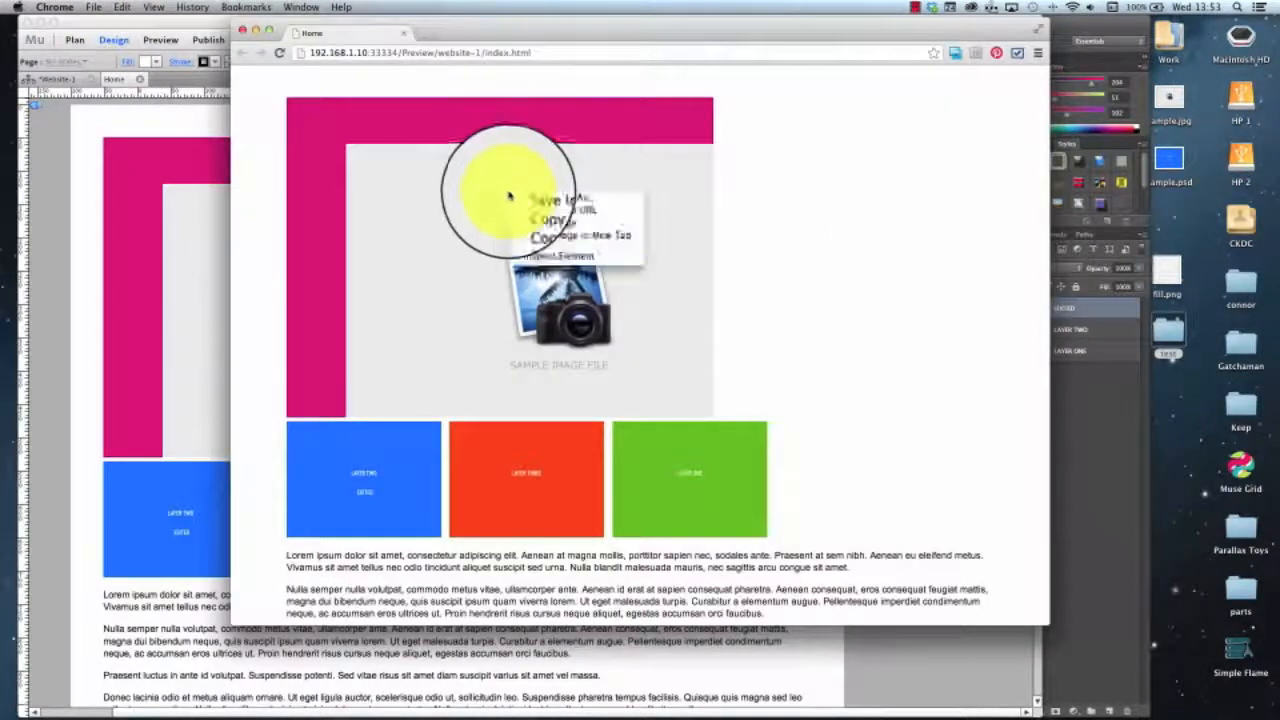
{"action": "left_click", "coordinate": [565, 255]}
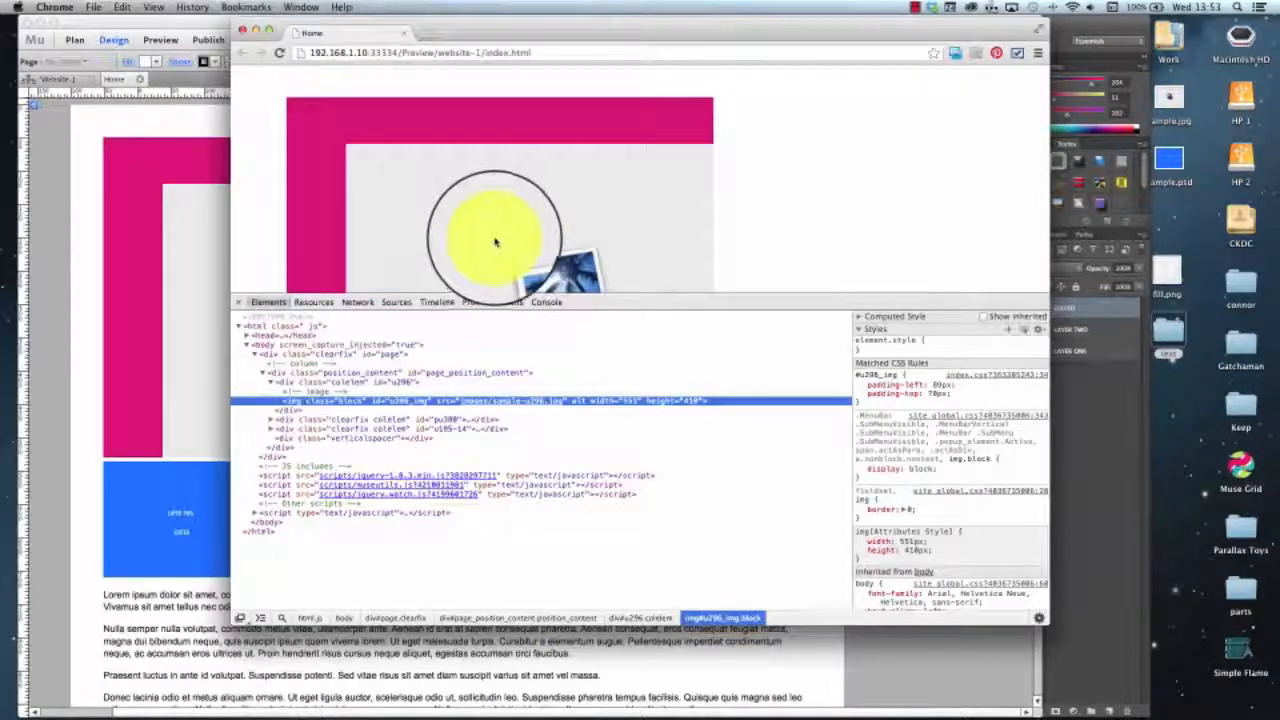
{"action": "left_click", "coordinate": [352, 383]}
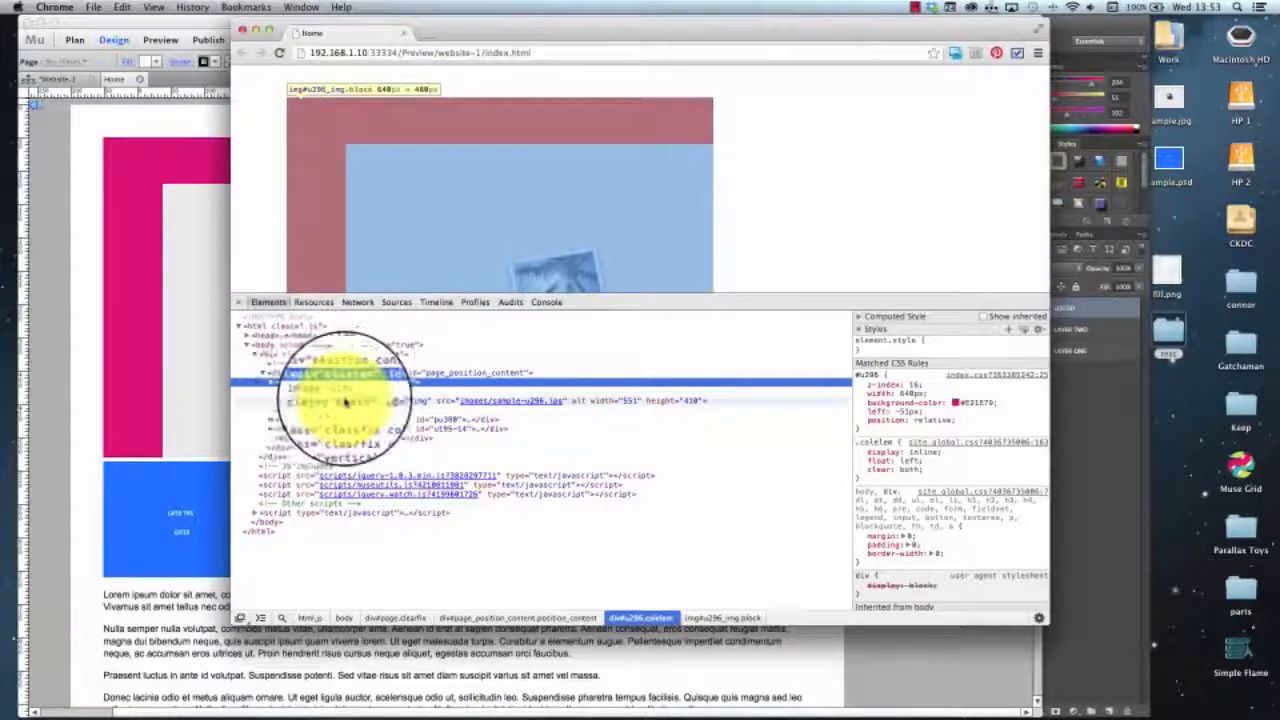
{"action": "mouse_move", "coordinate": [549, 407]}
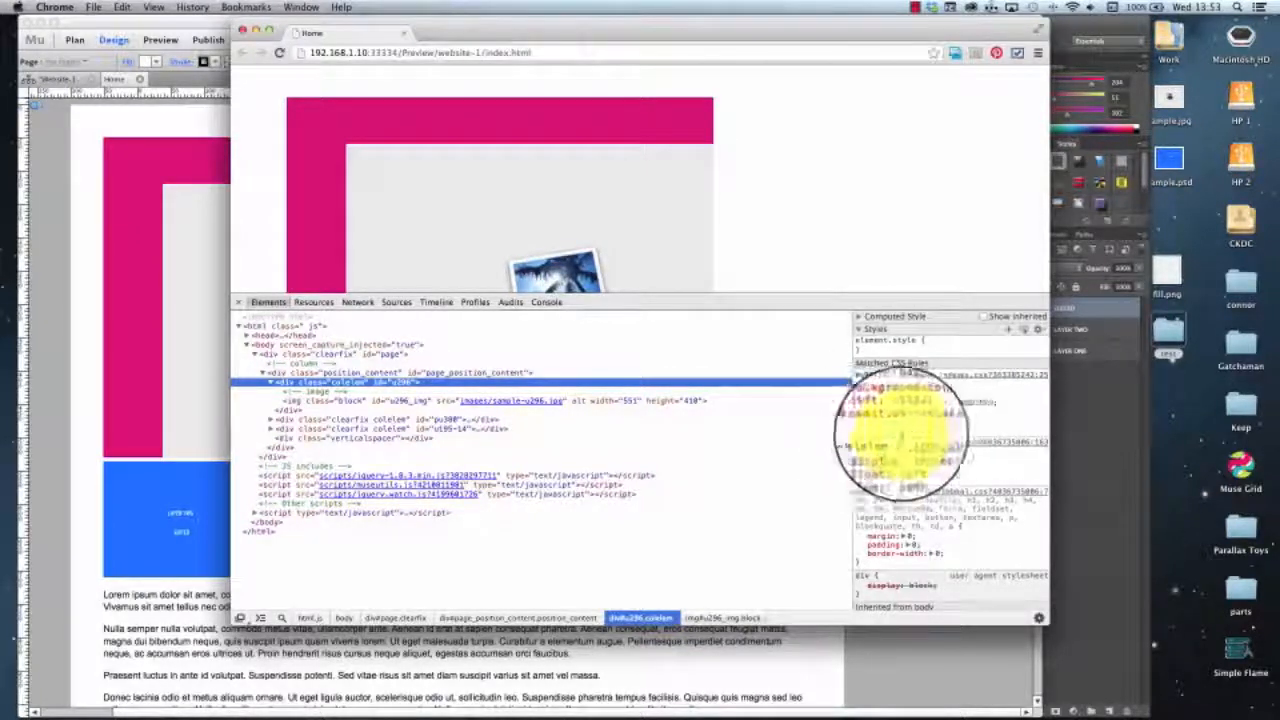
{"action": "left_click", "coordinate": [372, 372]}
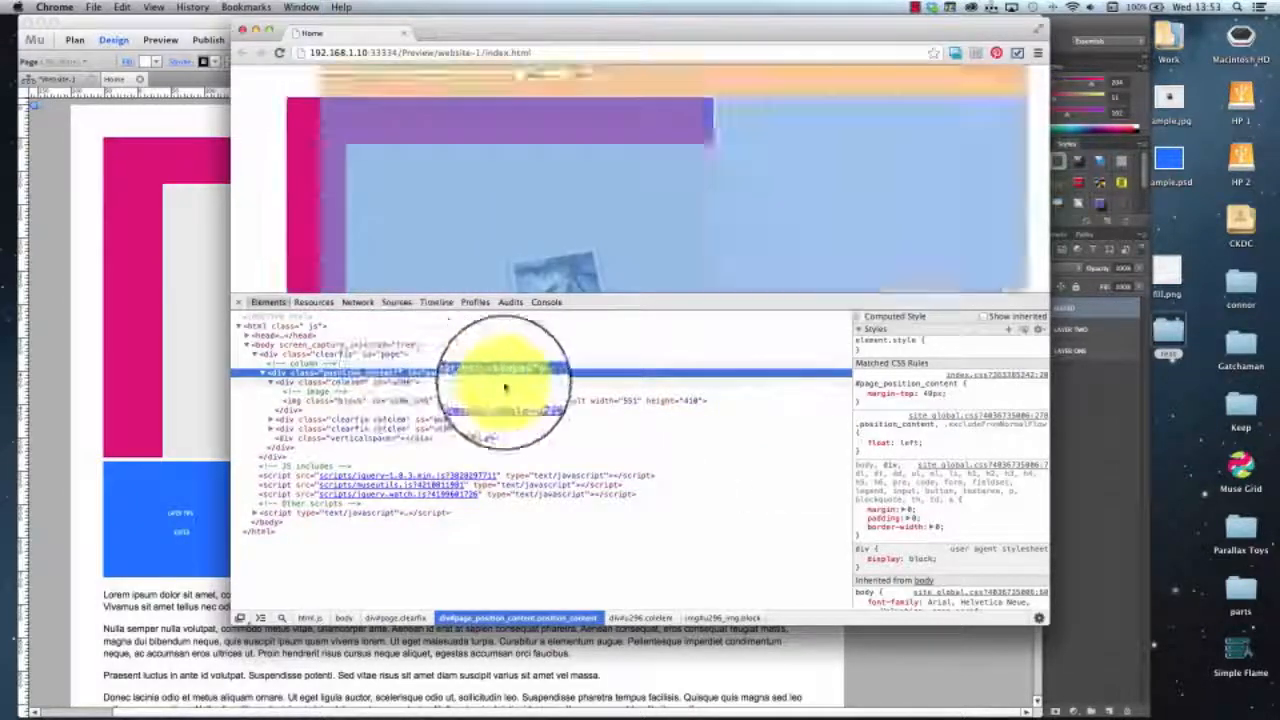
{"action": "left_click", "coordinate": [238, 302]}
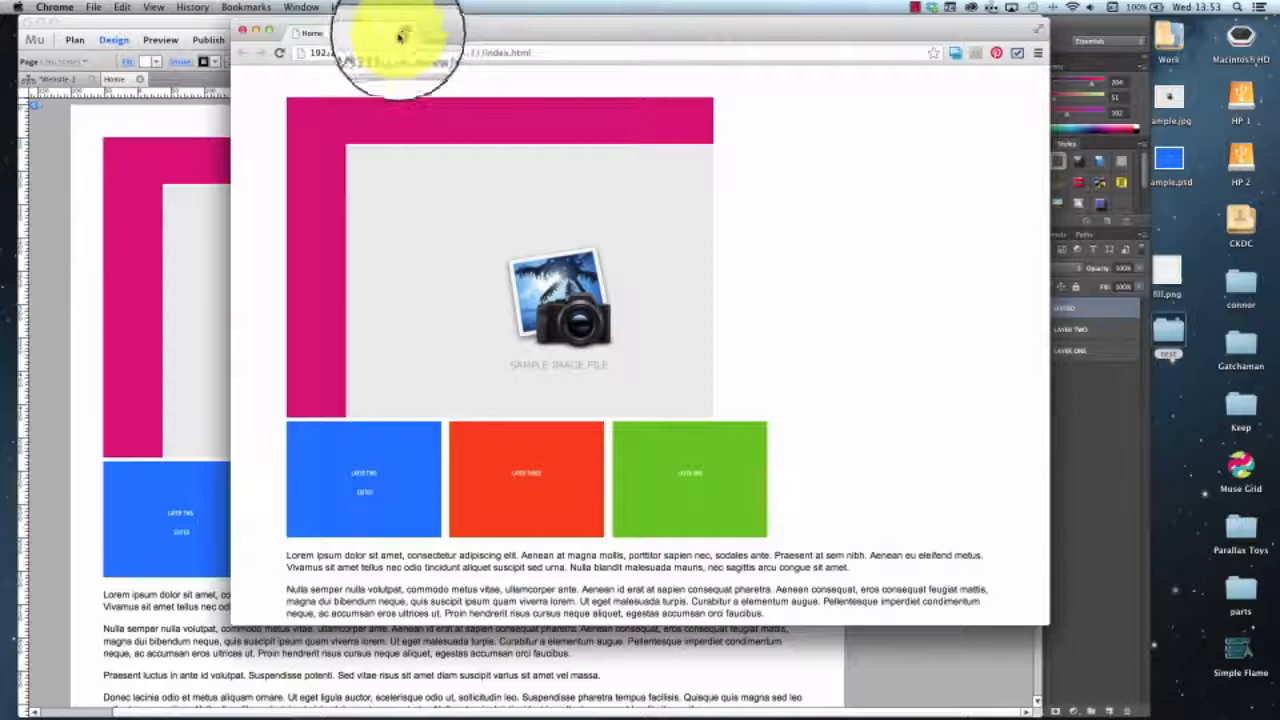
Return to Muse and undo the magenta frame fill and the image's shift inside its frame.
{"action": "key", "text": "super+Tab"}
{"action": "left_click", "coordinate": [420, 229]}
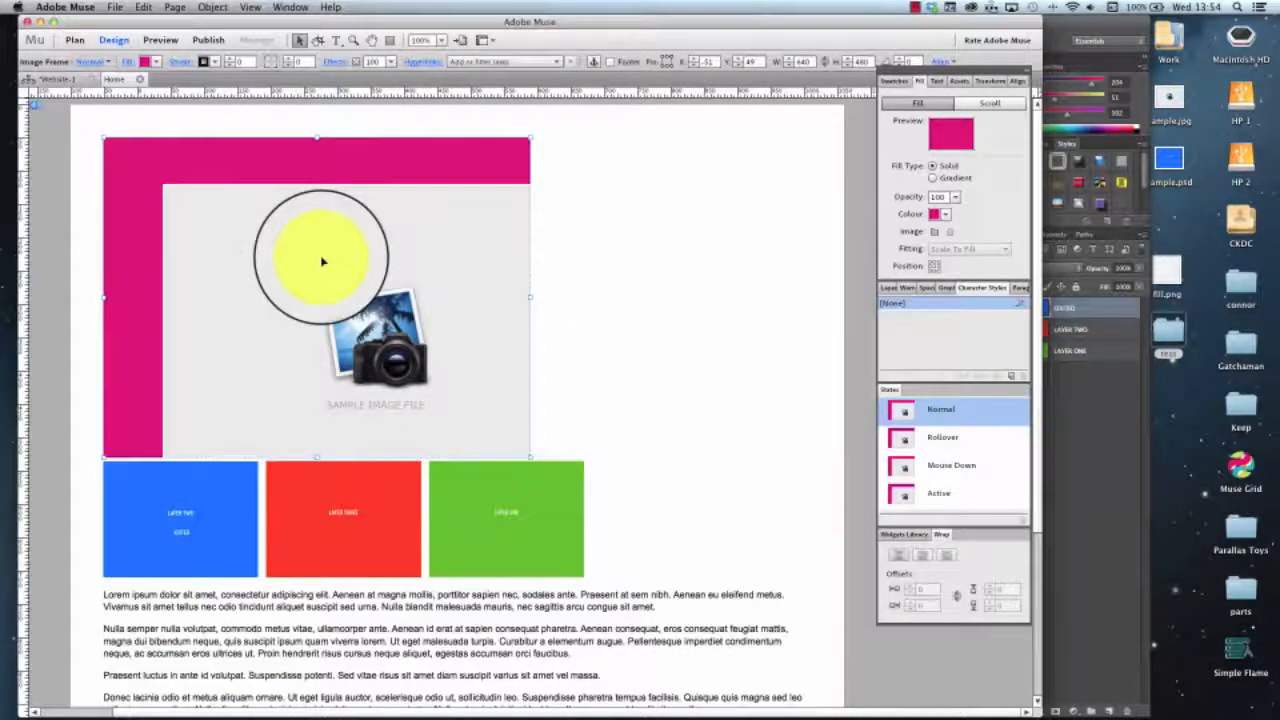
{"action": "left_click", "coordinate": [582, 275]}
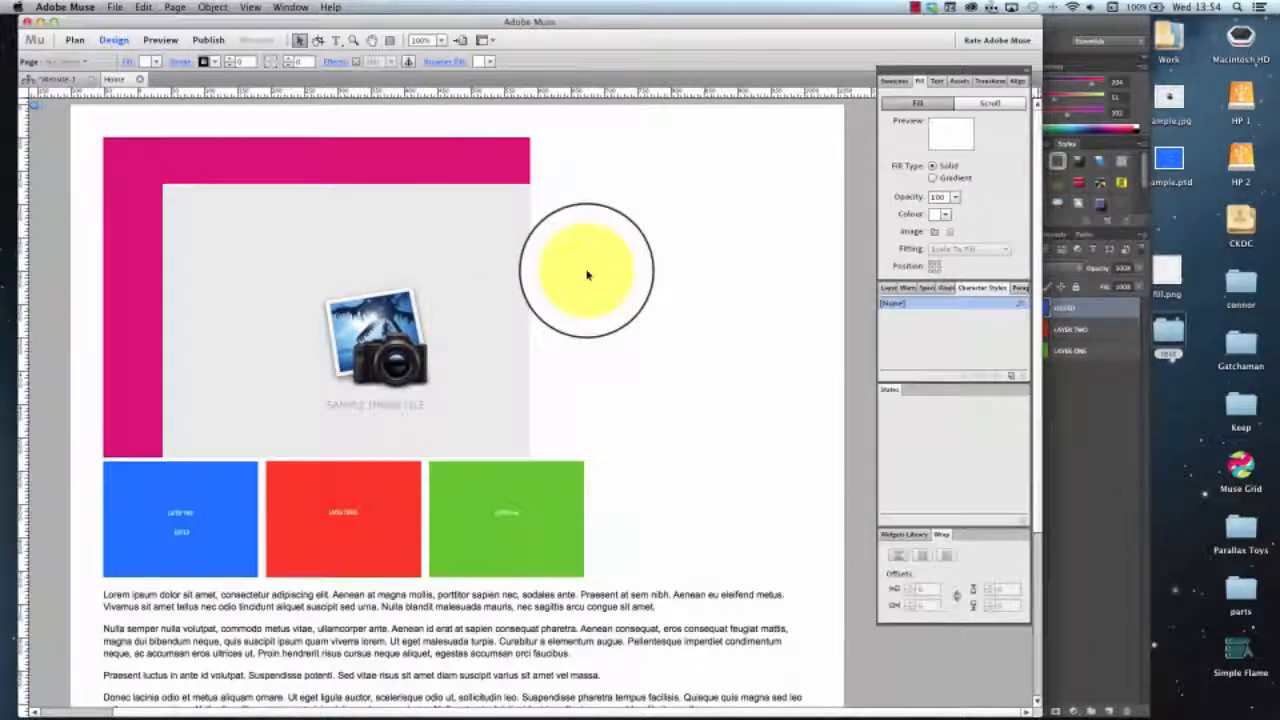
{"action": "key", "text": "super+z"}
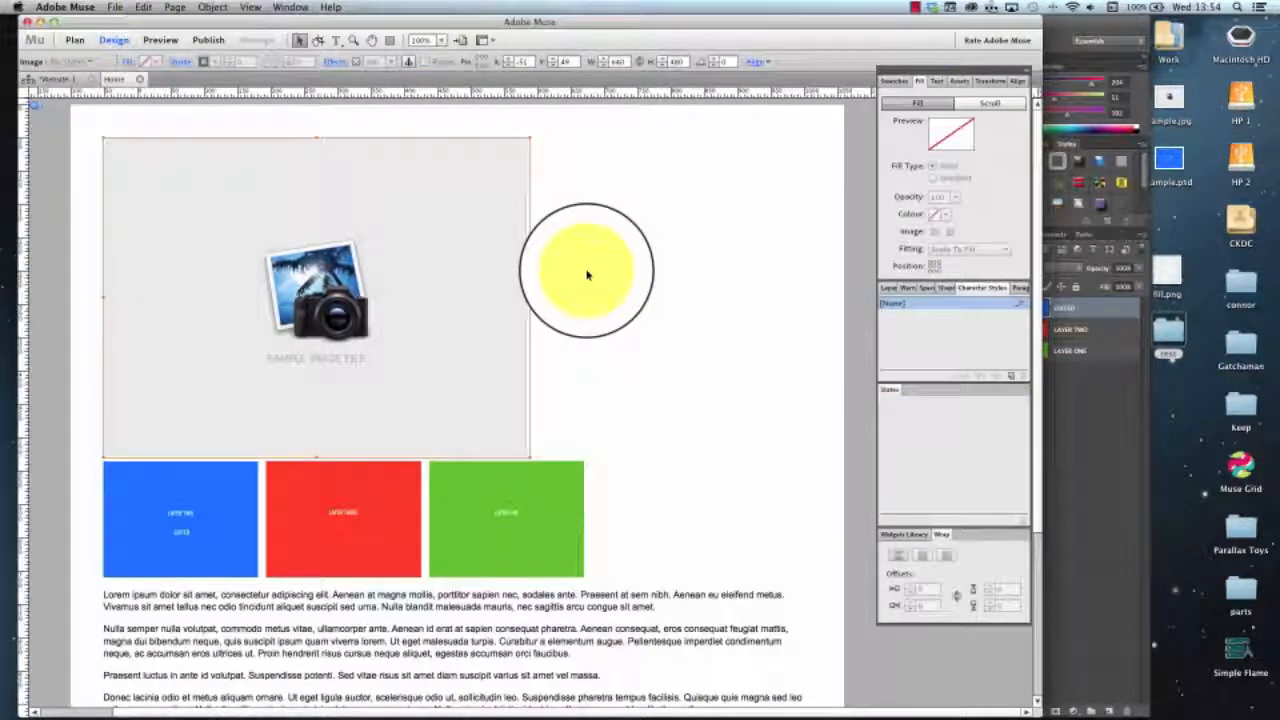
Preview the restored page in the browser, inspect the large sample image's code, close the inspector, and return to the Muse page.
{"action": "left_click", "coordinate": [432, 268]}
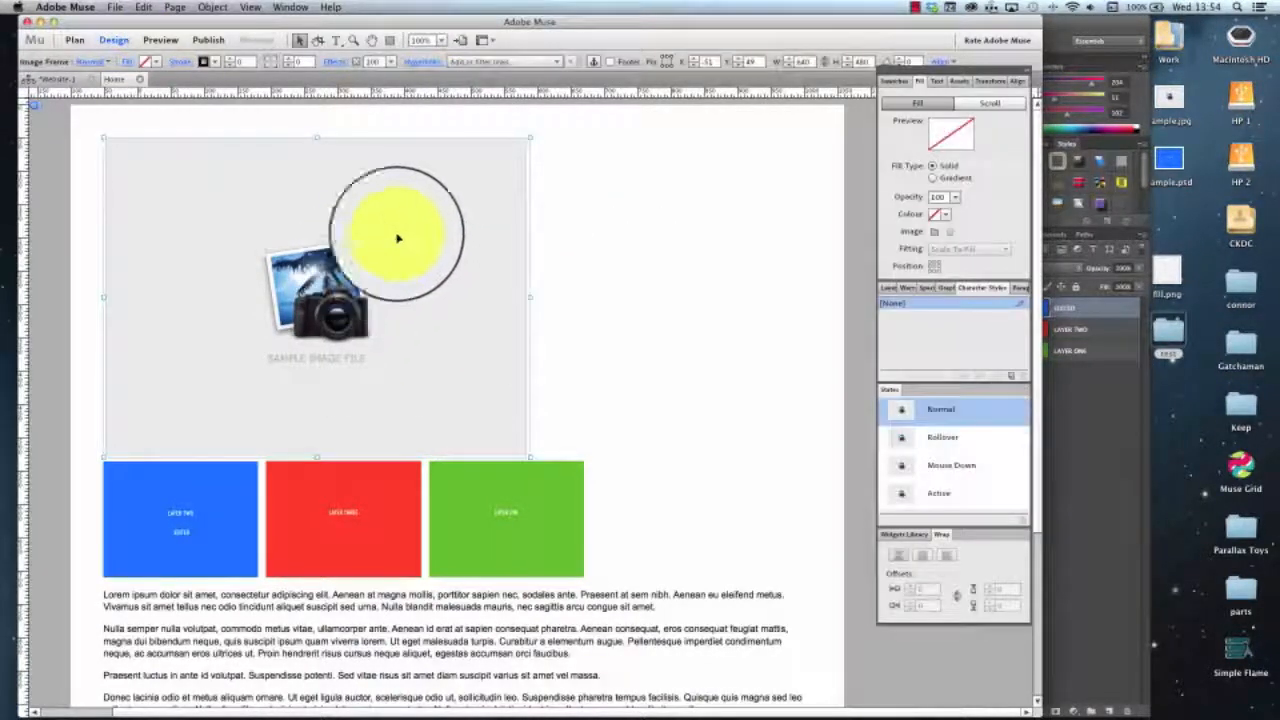
{"action": "left_click", "coordinate": [115, 7]}
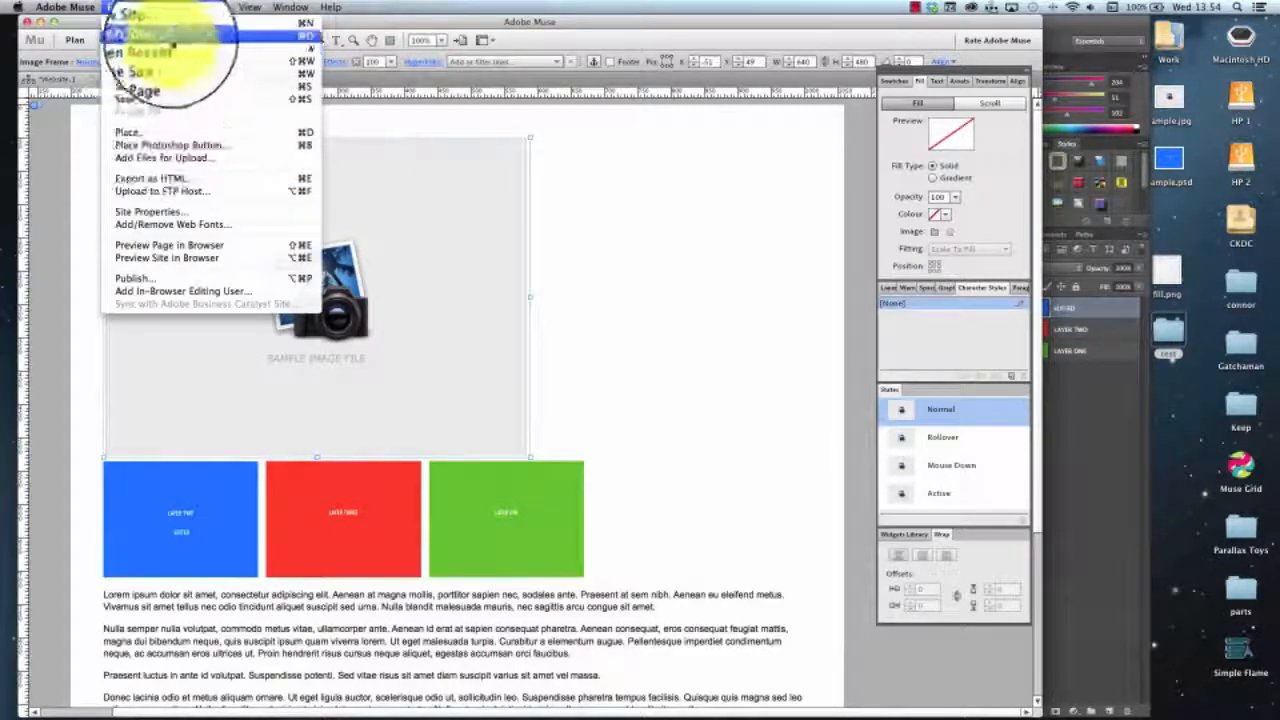
{"action": "left_click", "coordinate": [200, 245]}
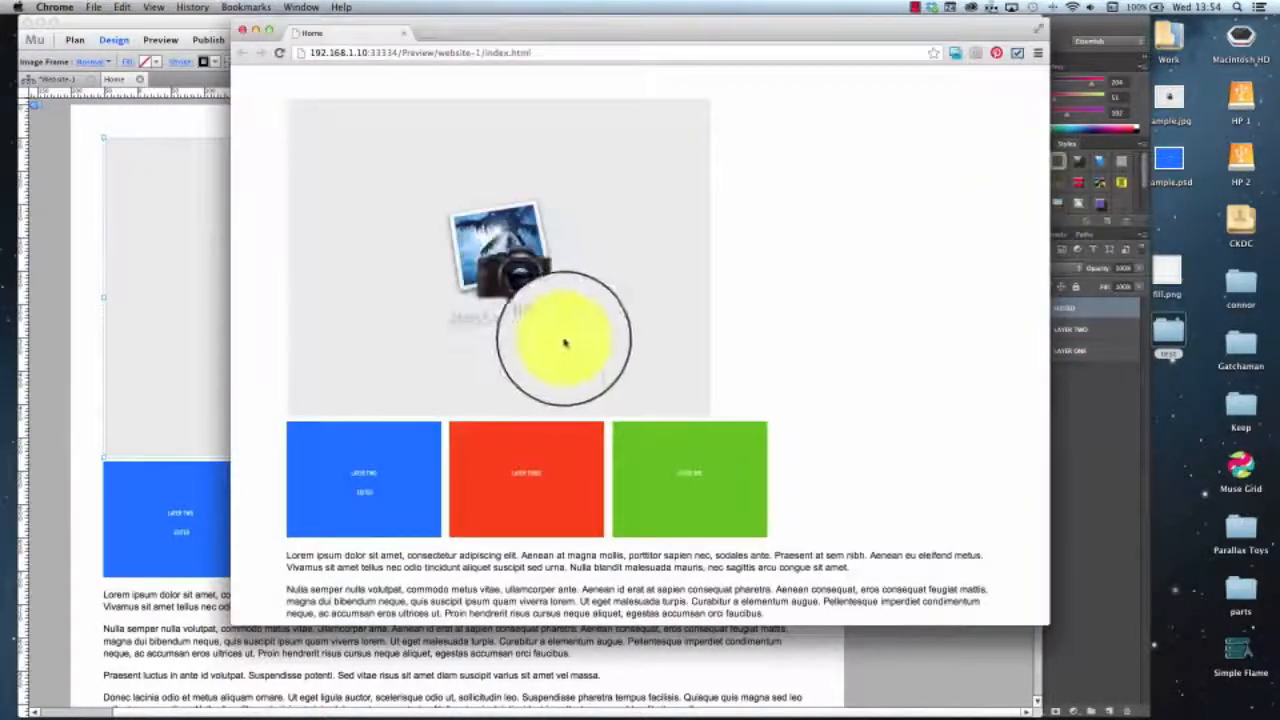
{"action": "right_click", "coordinate": [498, 252]}
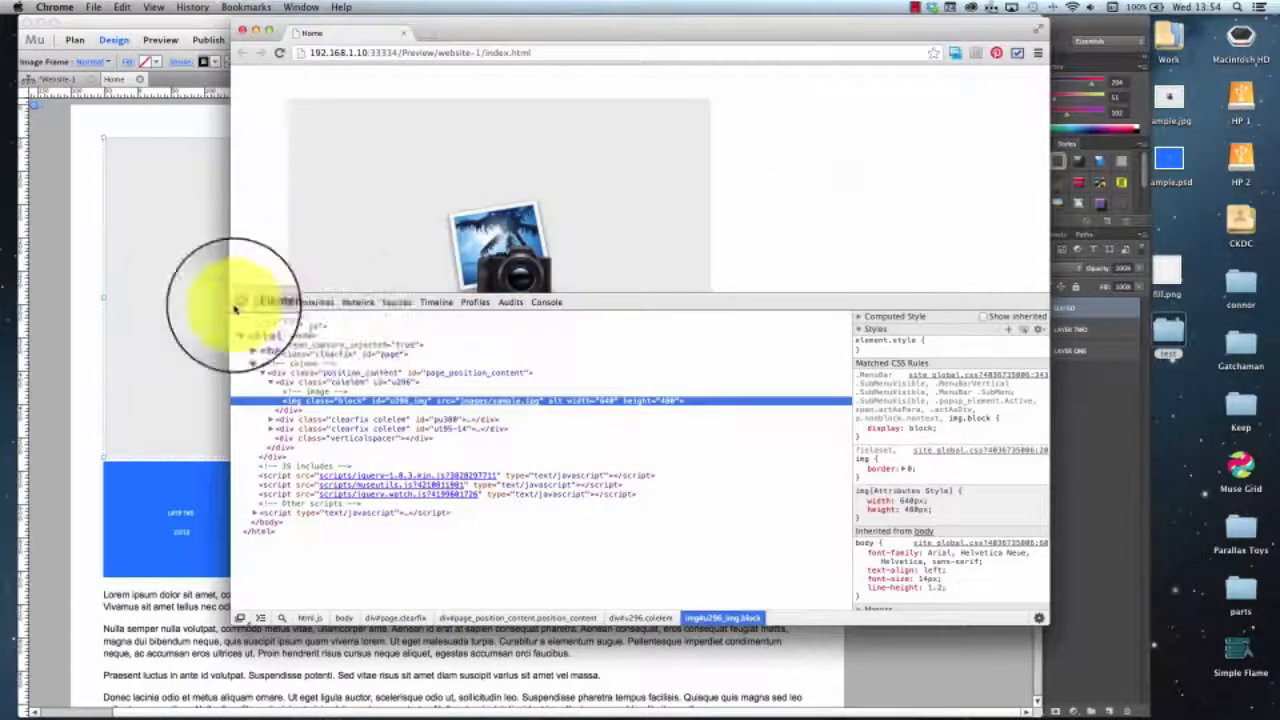
{"action": "left_click", "coordinate": [238, 305]}
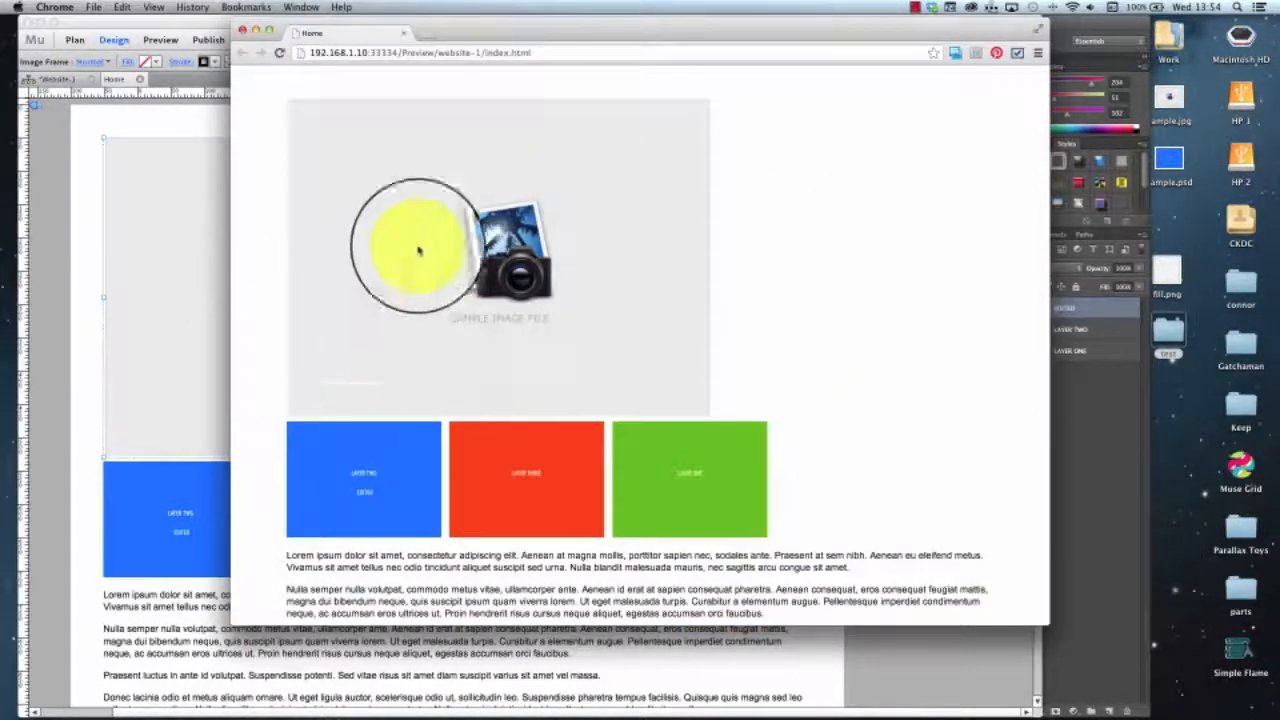
{"action": "left_click", "coordinate": [62, 255]}
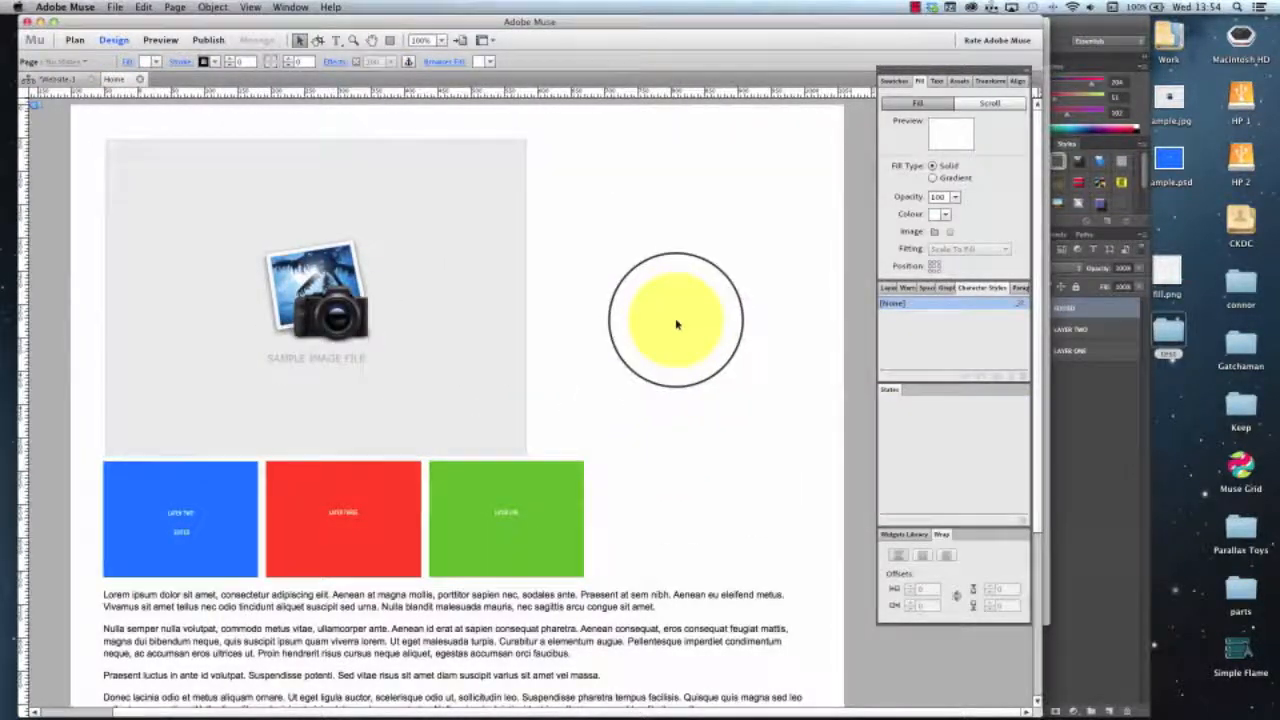
{"action": "scroll", "coordinate": [676, 323], "scroll_direction": "down", "scroll_amount": 5}
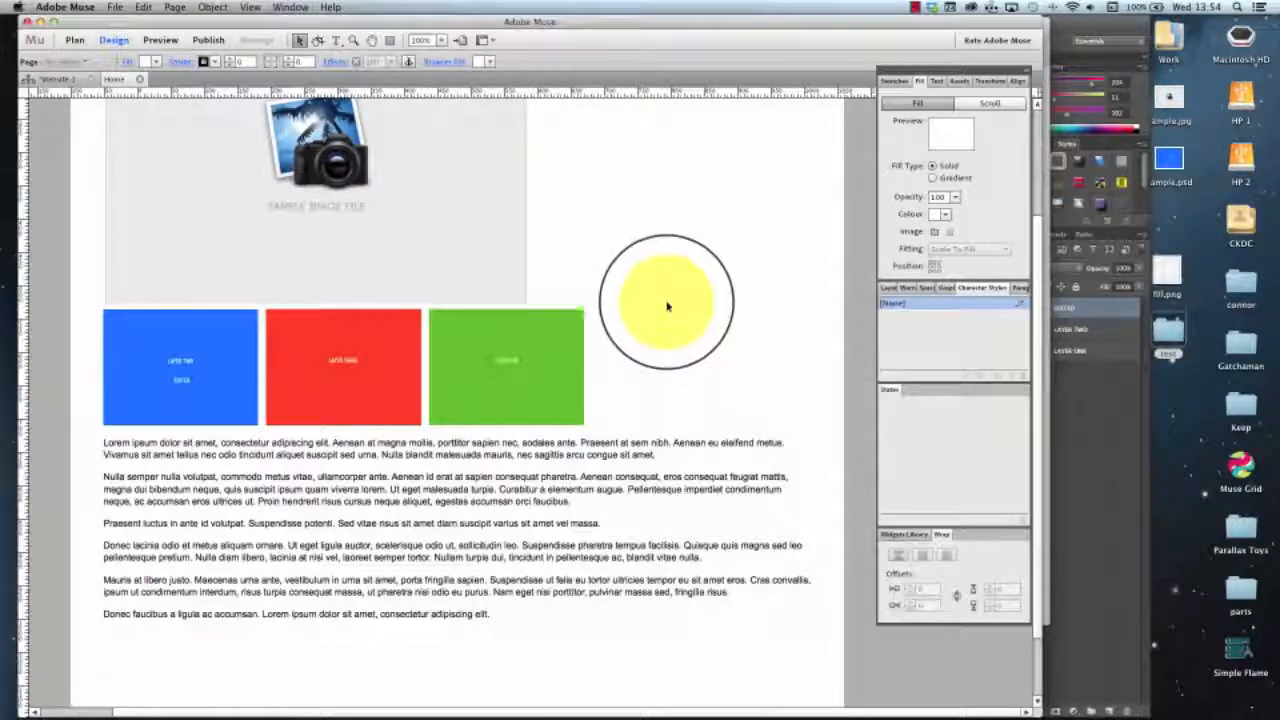
{"action": "scroll", "coordinate": [667, 307], "scroll_direction": "up", "scroll_amount": 5}
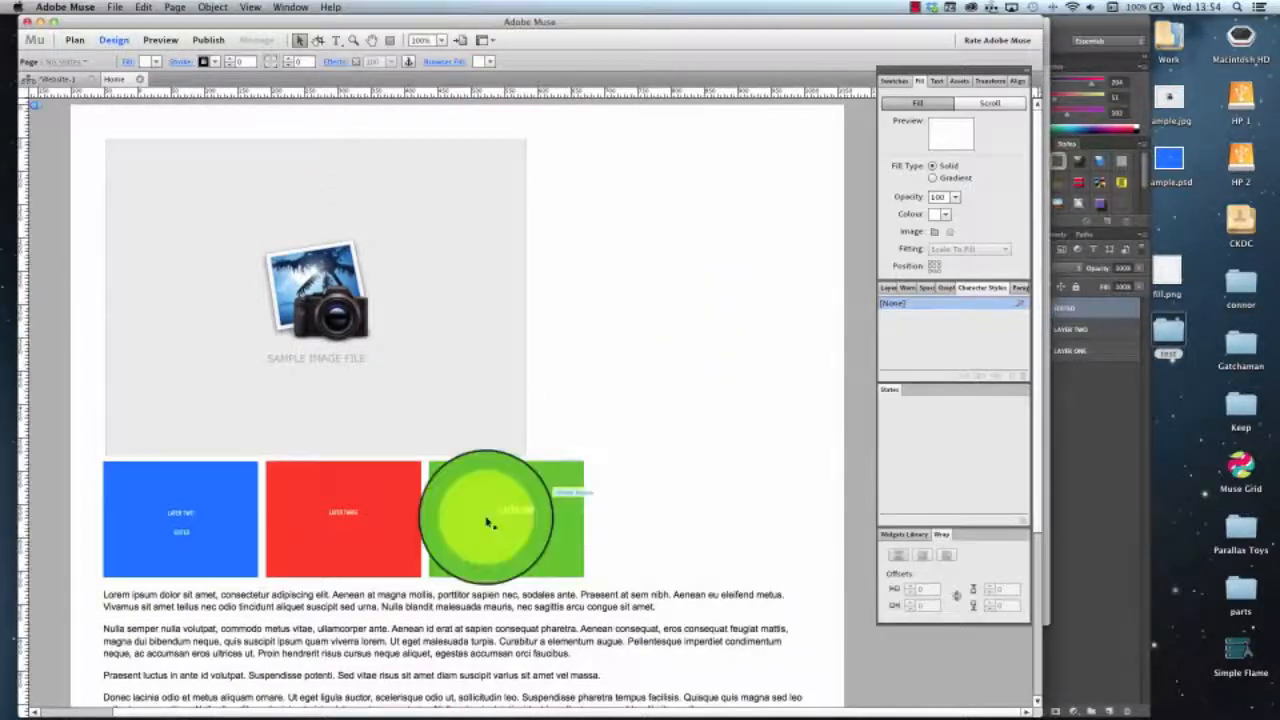
Rotate the large sample image about 11 degrees counterclockwise and move it to about X -50, Y 150.
{"action": "left_click", "coordinate": [486, 288]}
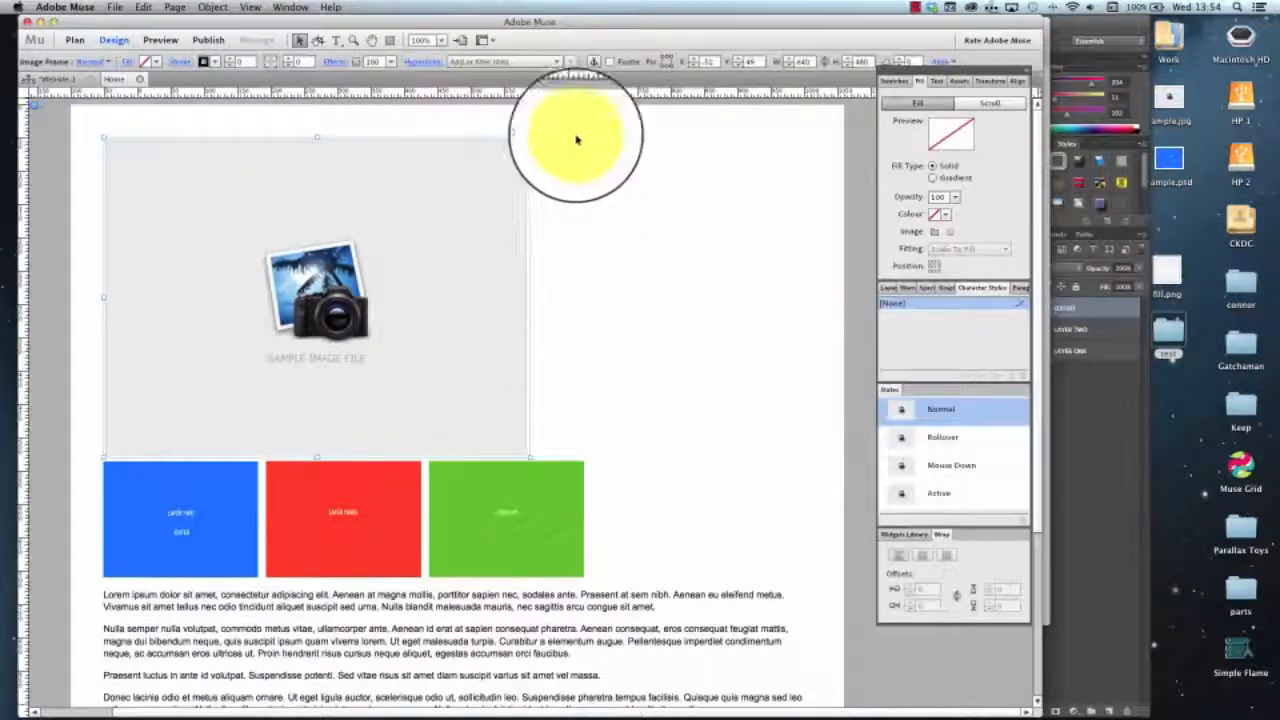
{"action": "left_click_drag", "start_coordinate": [535, 135], "coordinate": [480, 110]}
{"action": "left_click", "coordinate": [617, 262]}
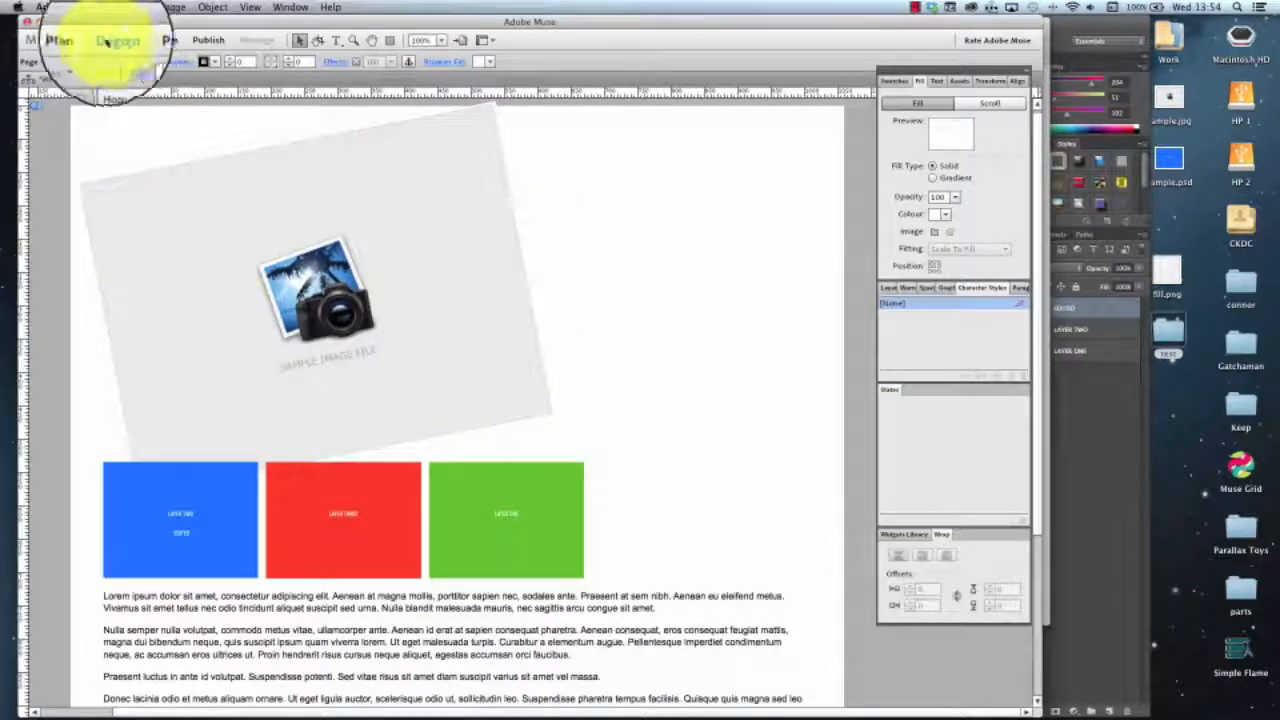
{"action": "left_click_drag", "start_coordinate": [346, 248], "coordinate": [385, 290]}
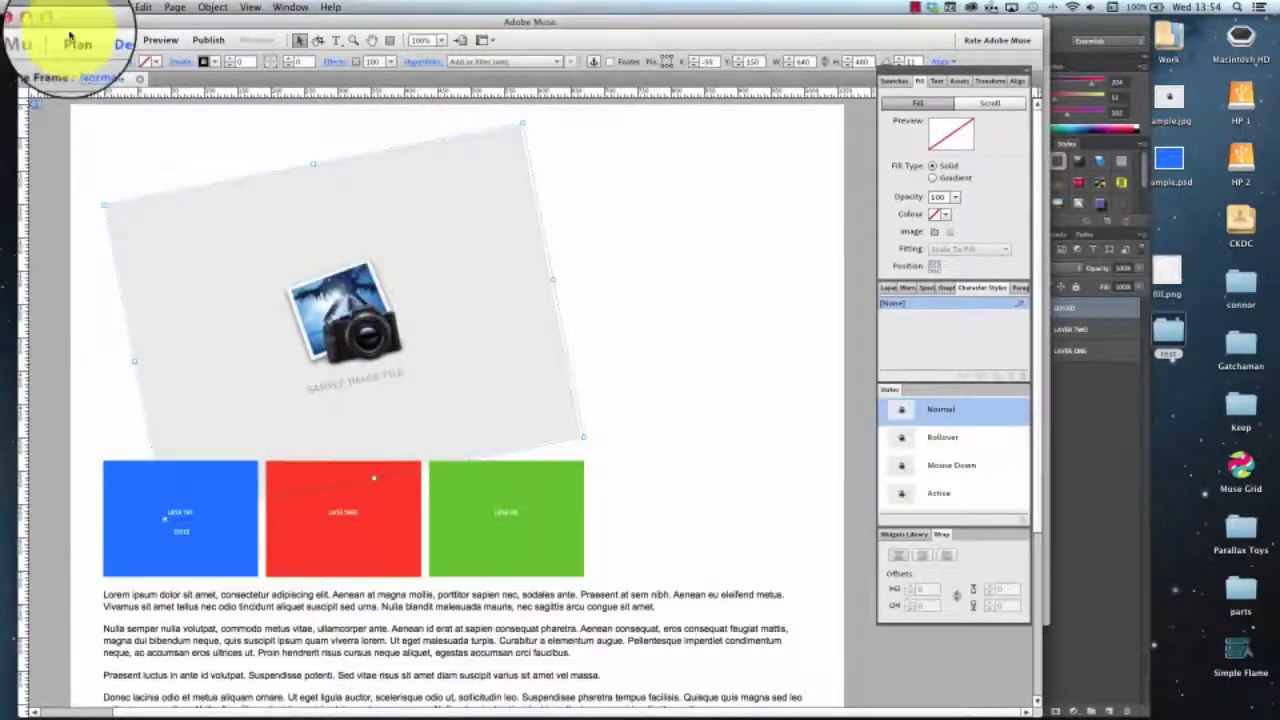
Preview the page in the browser, inspect the rotated image, view its source file sample.jpg, and close the inspector.
{"action": "left_click", "coordinate": [115, 7]}
{"action": "left_click", "coordinate": [182, 251]}
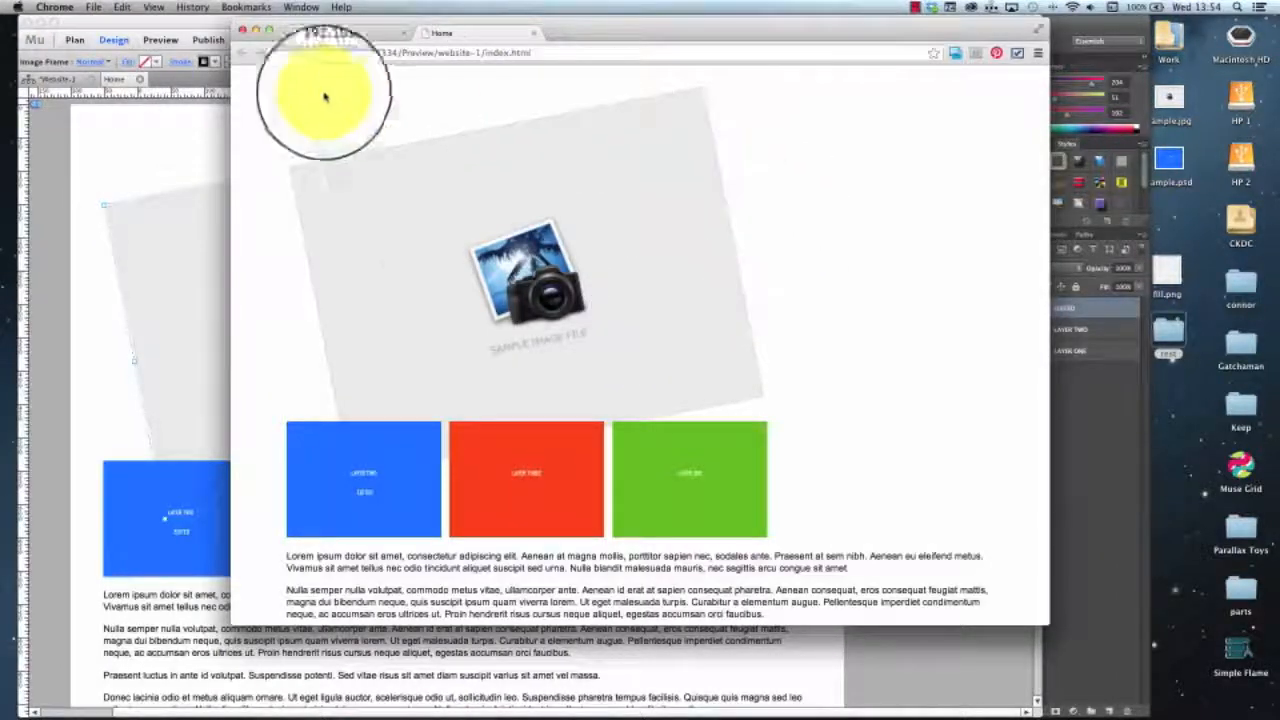
{"action": "right_click", "coordinate": [480, 221]}
{"action": "left_click", "coordinate": [555, 292]}
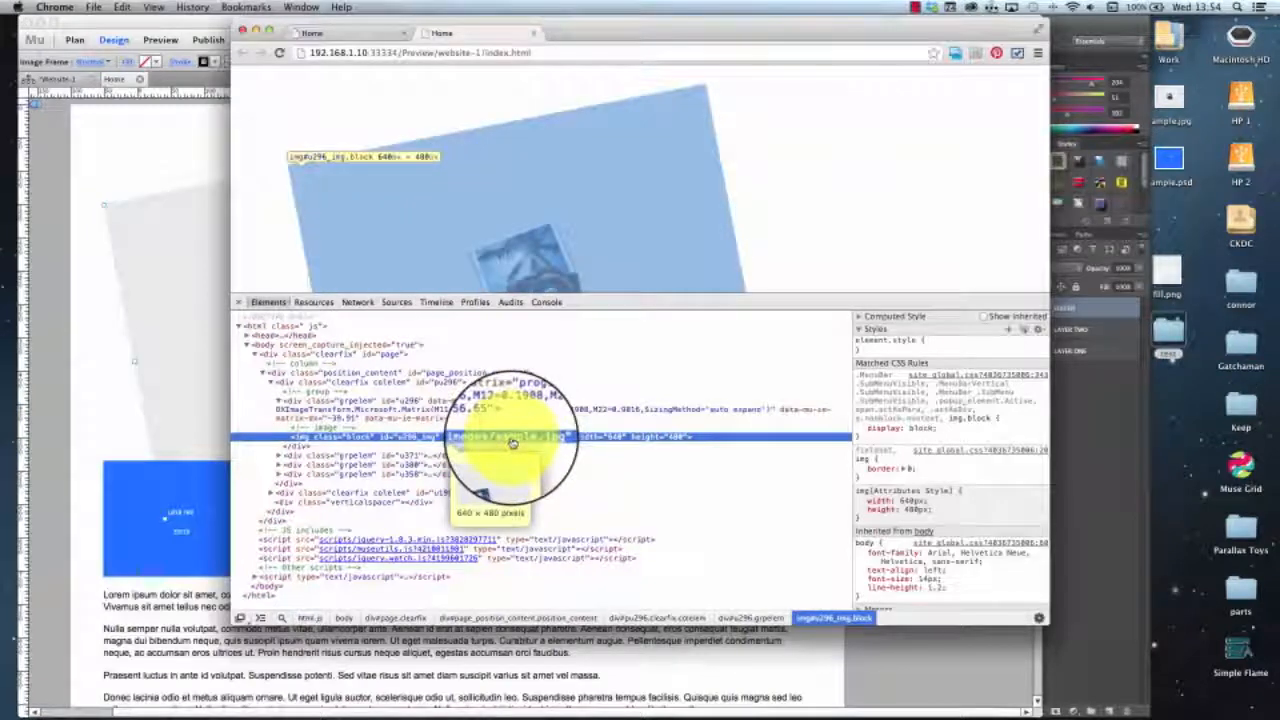
{"action": "left_click", "coordinate": [513, 443]}
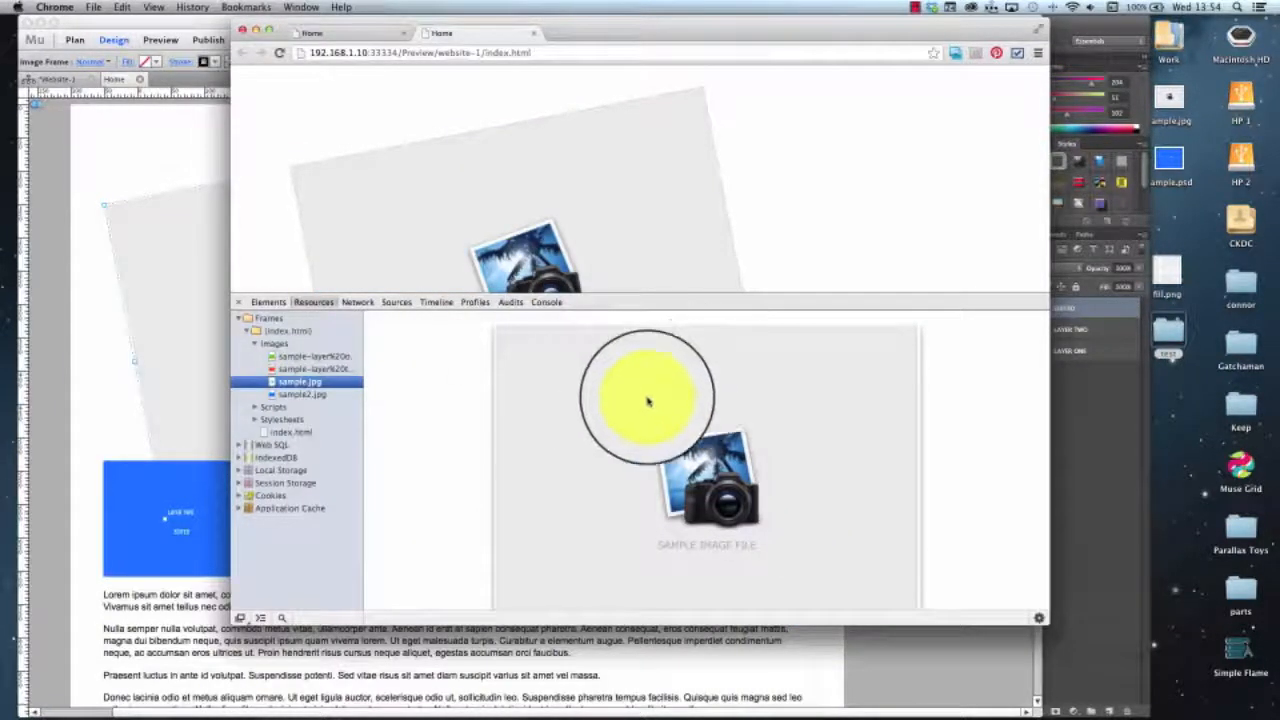
{"action": "left_click", "coordinate": [237, 303]}
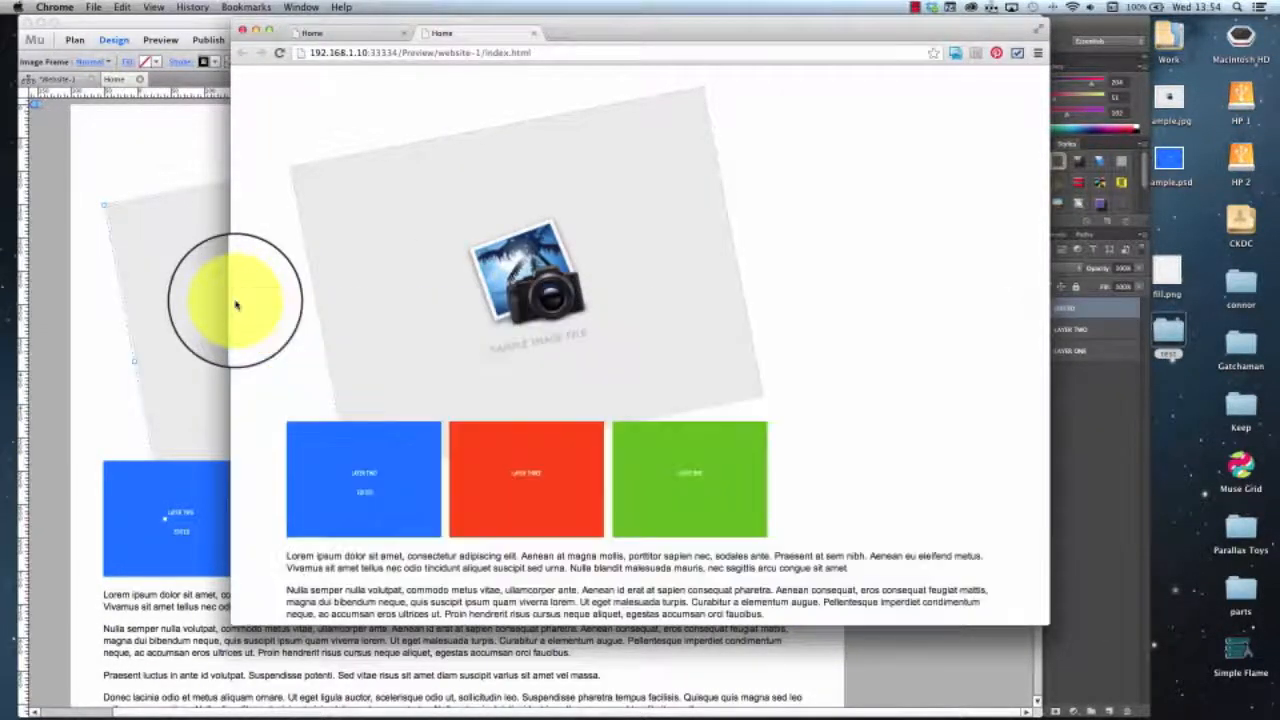
Inspect the rotation styling on the rotated image's container element, close the inspector, and return to Muse.
{"action": "right_click", "coordinate": [450, 320]}
{"action": "left_click", "coordinate": [538, 388]}
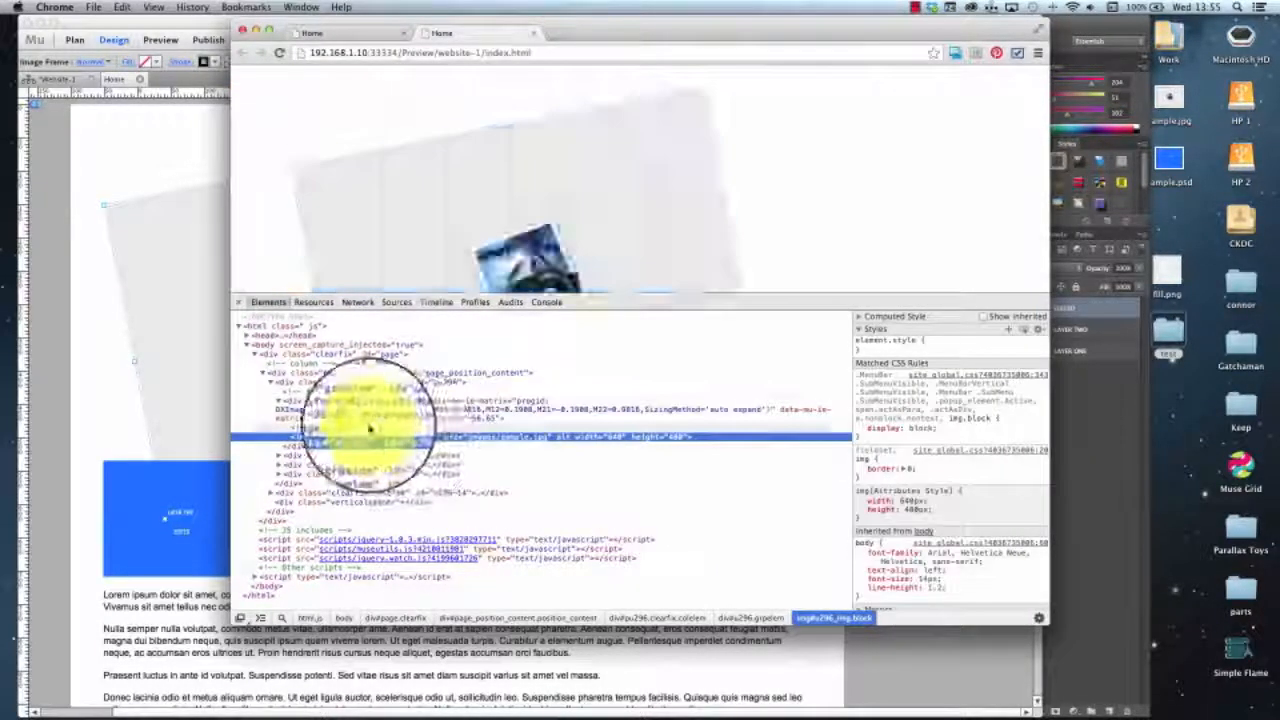
{"action": "left_click", "coordinate": [390, 408]}
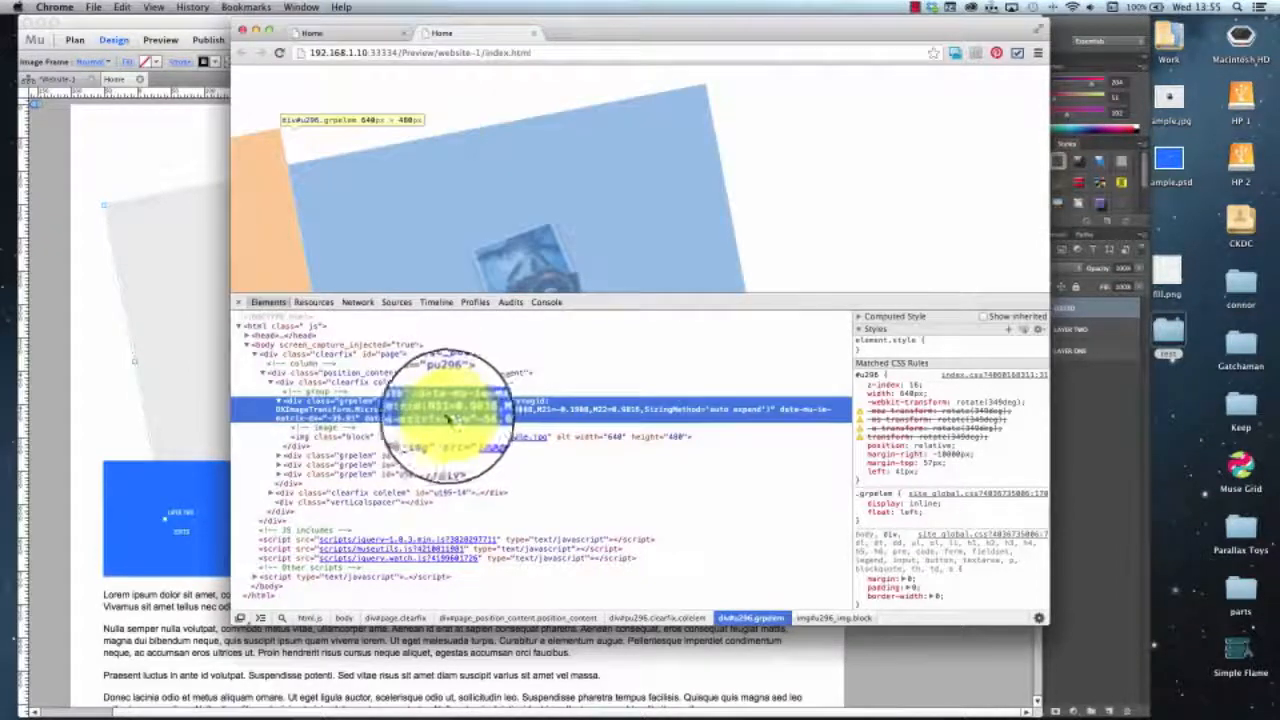
{"action": "left_click", "coordinate": [239, 303]}
{"action": "left_click", "coordinate": [112, 290]}
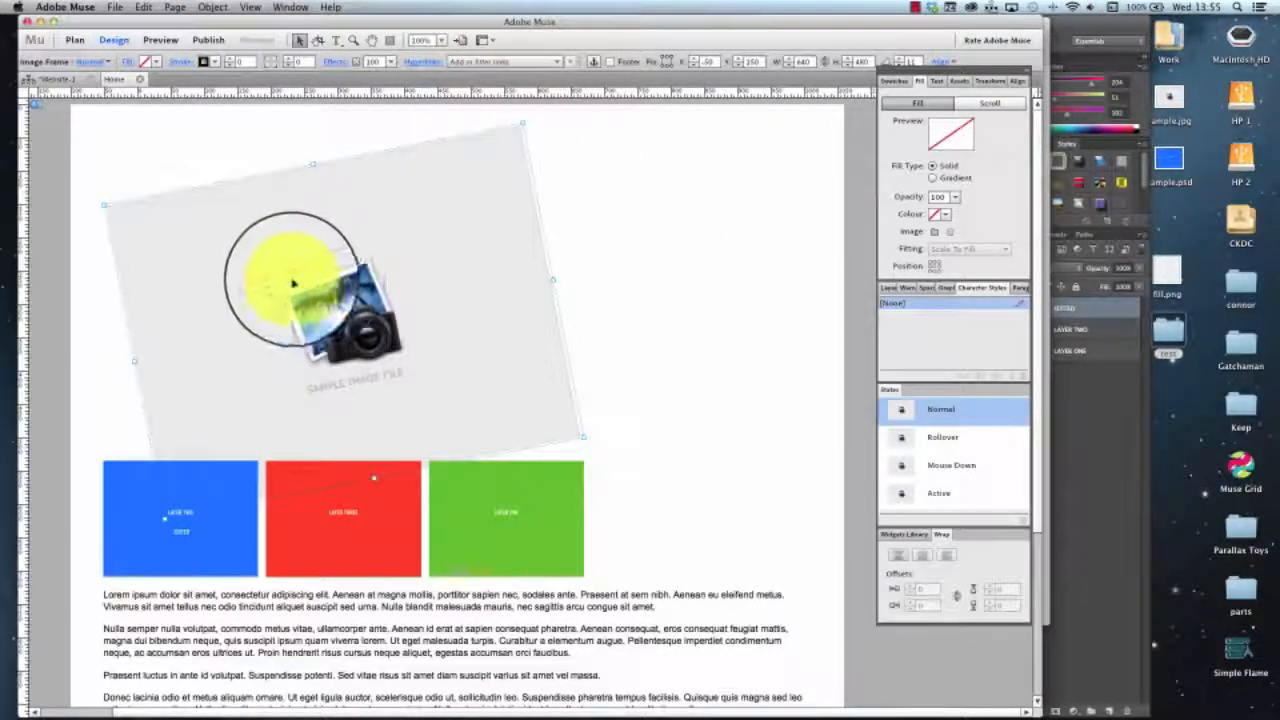
Undo the move and rotation of the large sample image.
{"action": "left_click", "coordinate": [666, 311]}
{"action": "left_click", "coordinate": [771, 297]}
{"action": "key", "text": "super+z"}
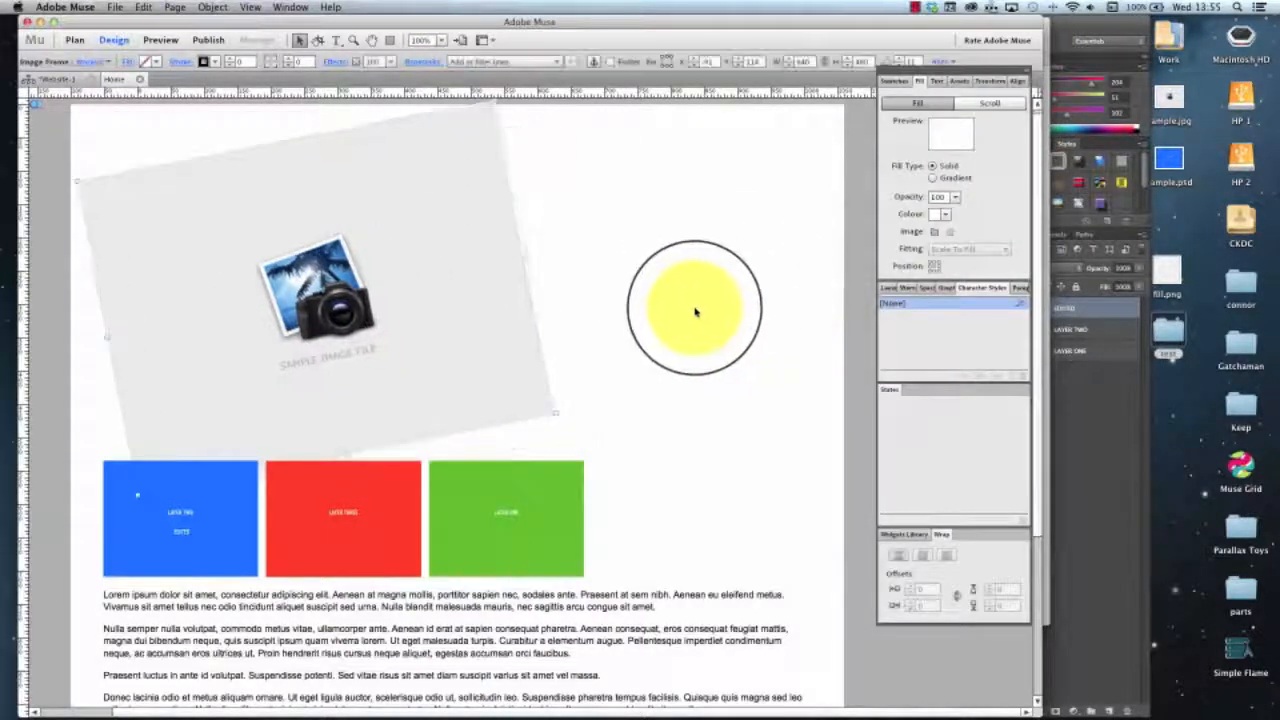
{"action": "left_click", "coordinate": [693, 312]}
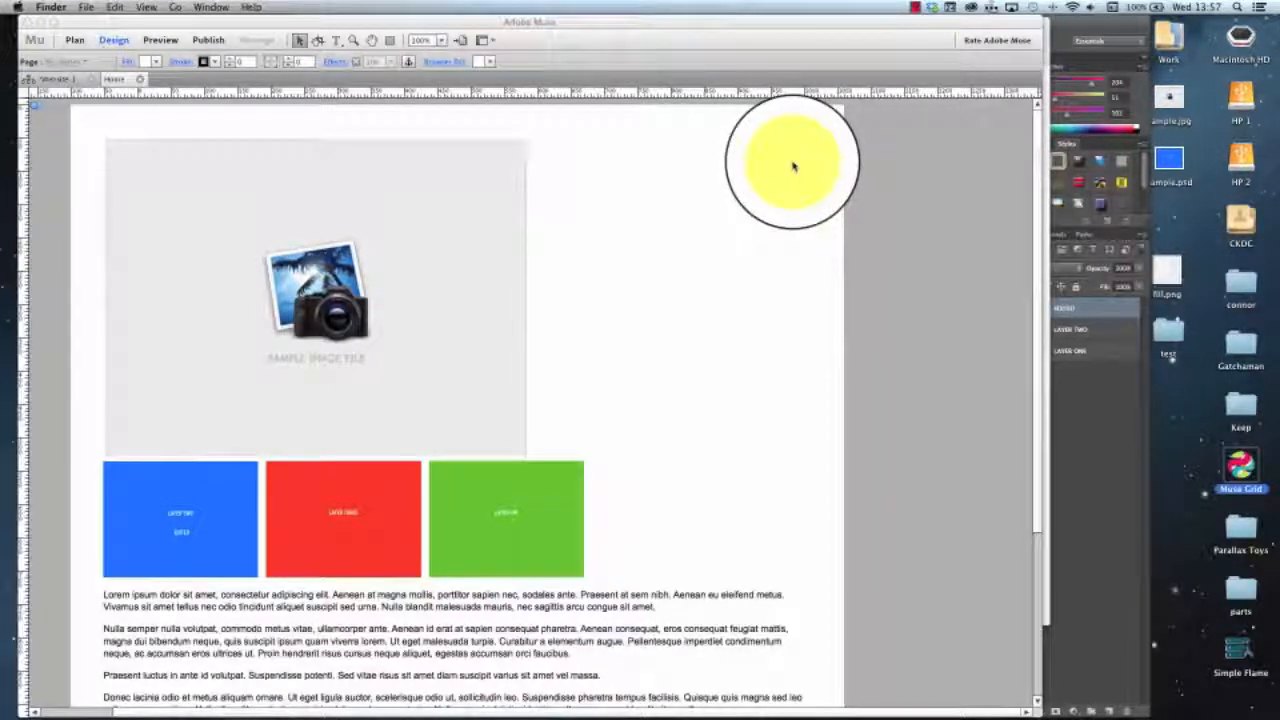
Delete the four images above the text and draw a rectangle about 564 × 359 at X -51, Y 68 in their place.
{"action": "left_click_drag", "start_coordinate": [643, 510], "coordinate": [155, 293]}
{"action": "key", "text": "Delete"}
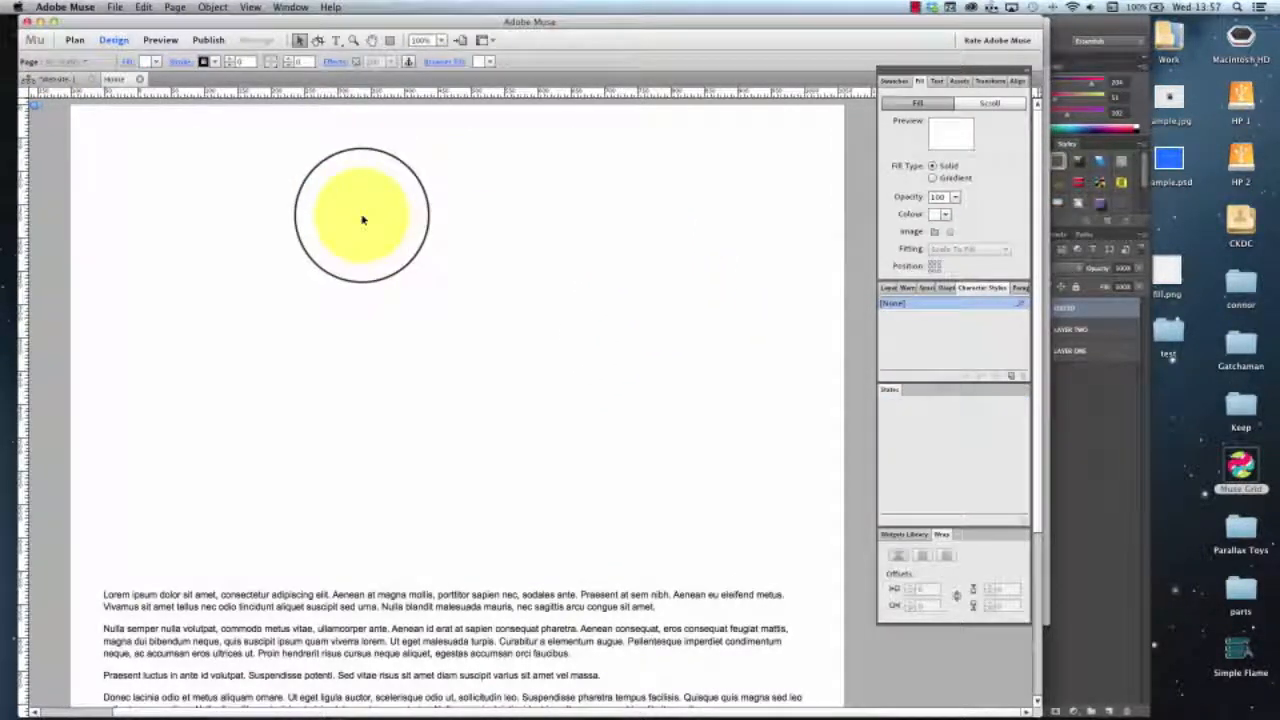
{"action": "left_click", "coordinate": [389, 40]}
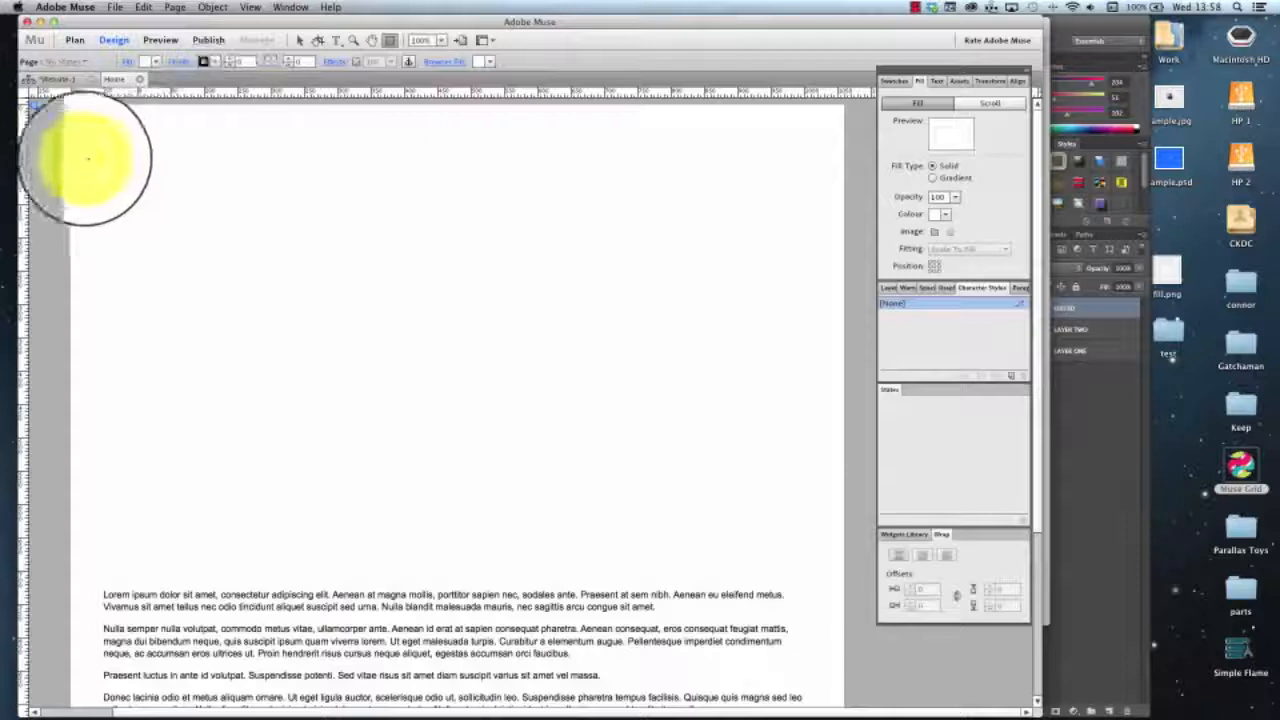
{"action": "mouse_move", "coordinate": [104, 149]}
{"action": "left_mouse_down"}
{"action": "mouse_move", "coordinate": [484, 316]}
{"action": "mouse_move", "coordinate": [468, 368]}
{"action": "mouse_move", "coordinate": [480, 390]}
{"action": "left_mouse_up"}
{"action": "left_click", "coordinate": [299, 40]}
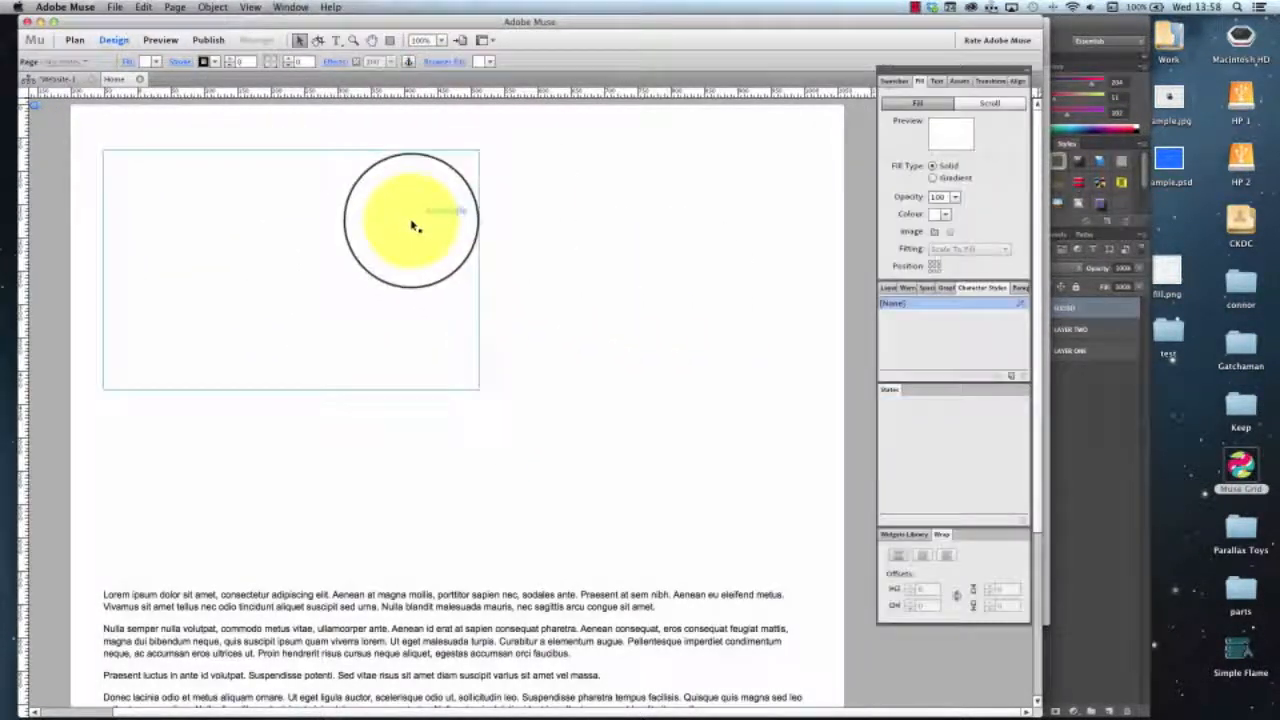
Select the new rectangle, look over its fill options, and close them.
{"action": "left_click_drag", "start_coordinate": [390, 340], "coordinate": [127, 65]}
{"action": "left_click", "coordinate": [127, 63]}
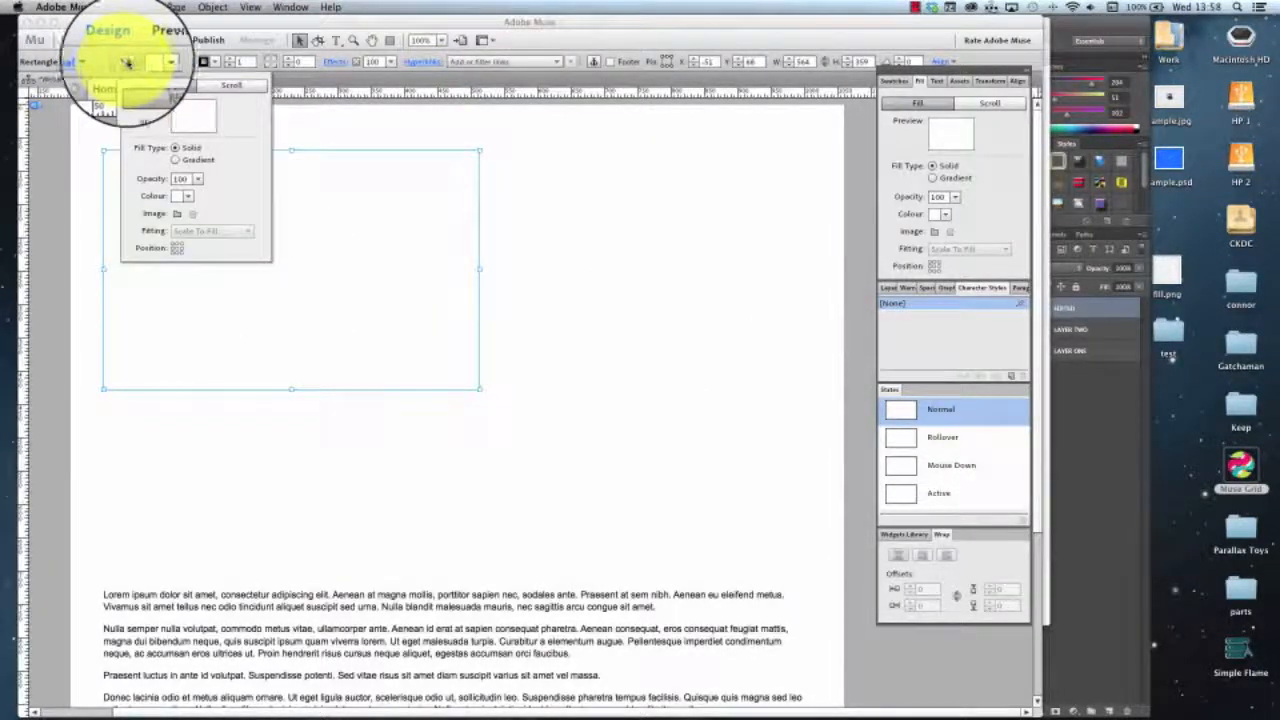
{"action": "left_click", "coordinate": [400, 120]}
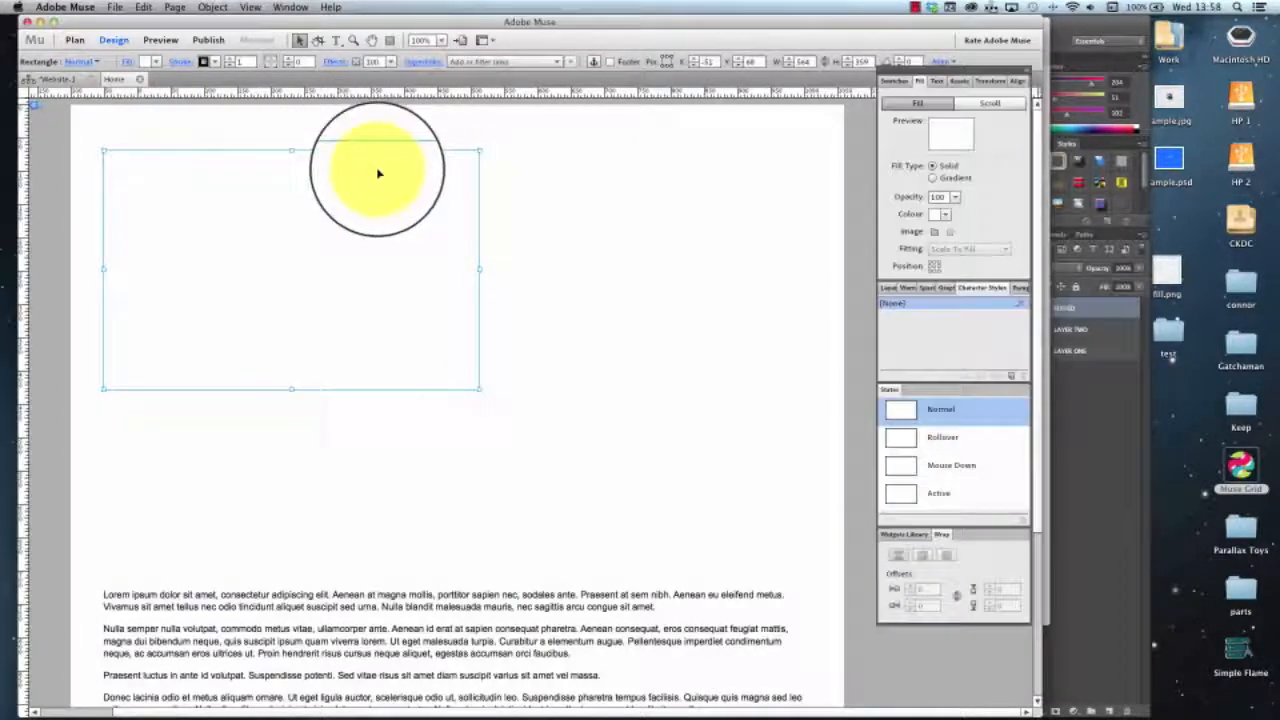
{"action": "left_click_drag", "start_coordinate": [543, 205], "coordinate": [418, 205]}
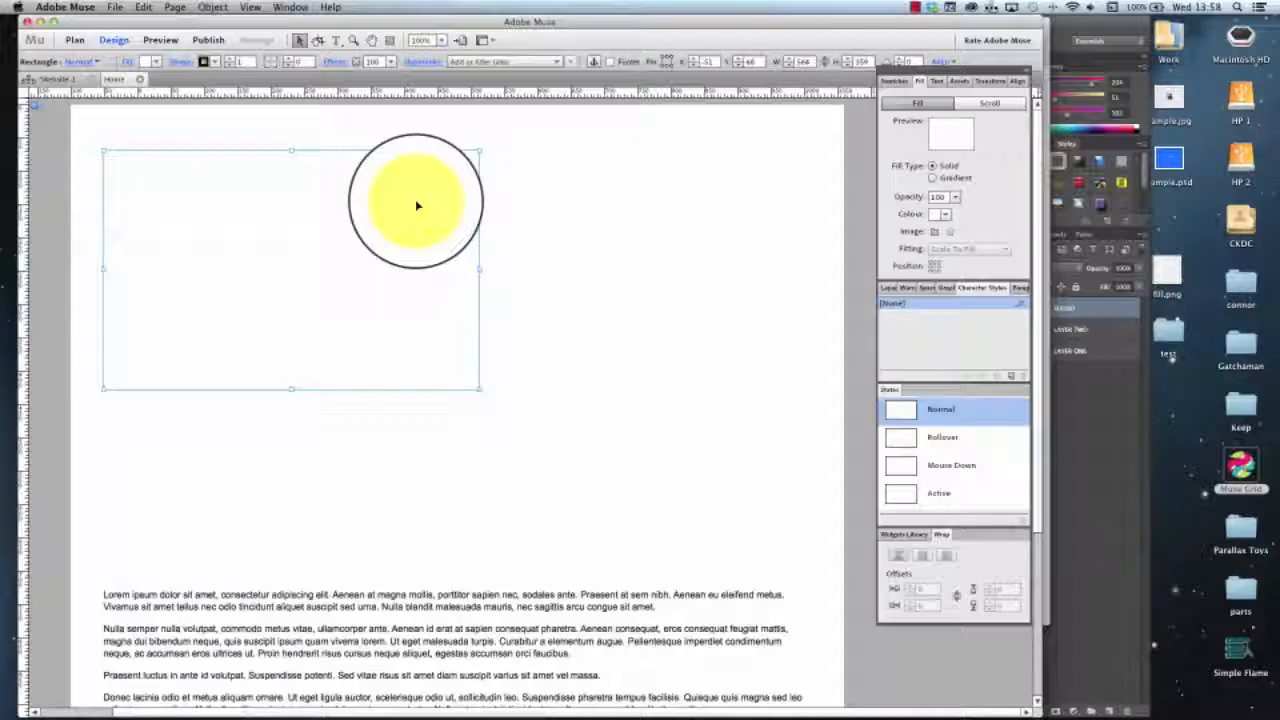
Fill the rectangle with the image Sample.jpg from the Desktop folder.
{"action": "left_click", "coordinate": [158, 62]}
{"action": "left_click", "coordinate": [136, 52]}
{"action": "left_click", "coordinate": [128, 62]}
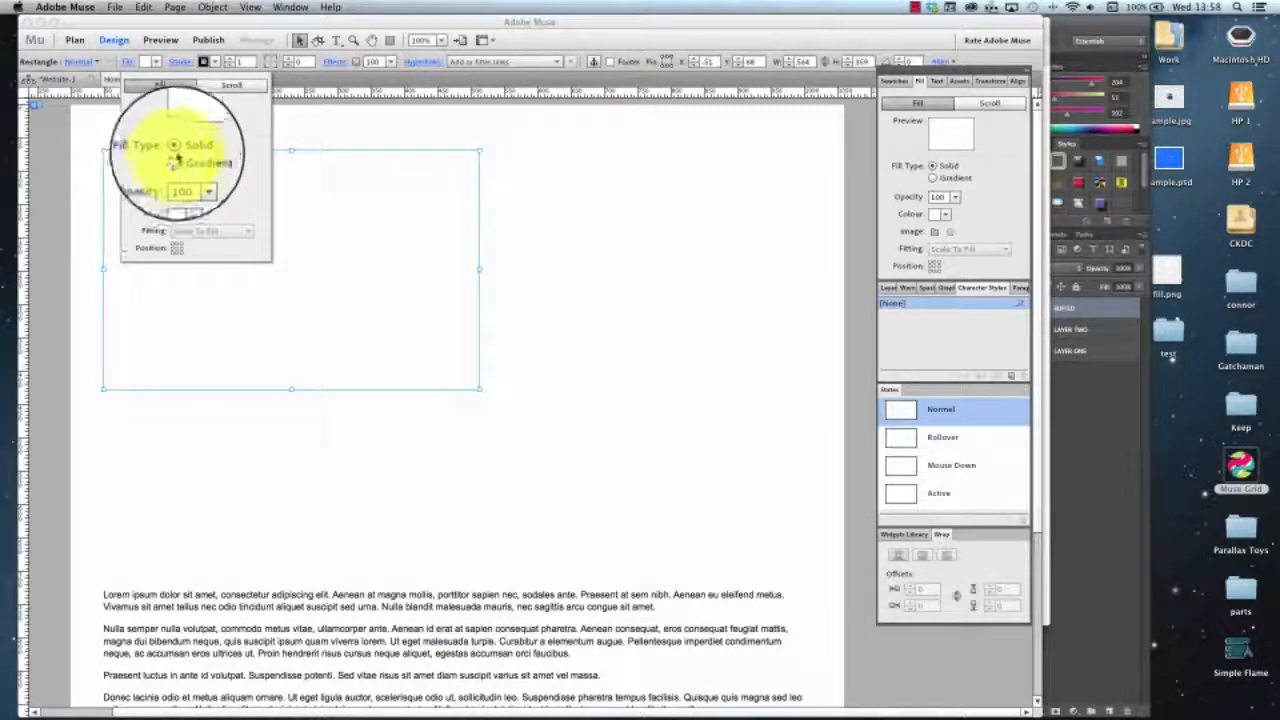
{"action": "left_click", "coordinate": [177, 215]}
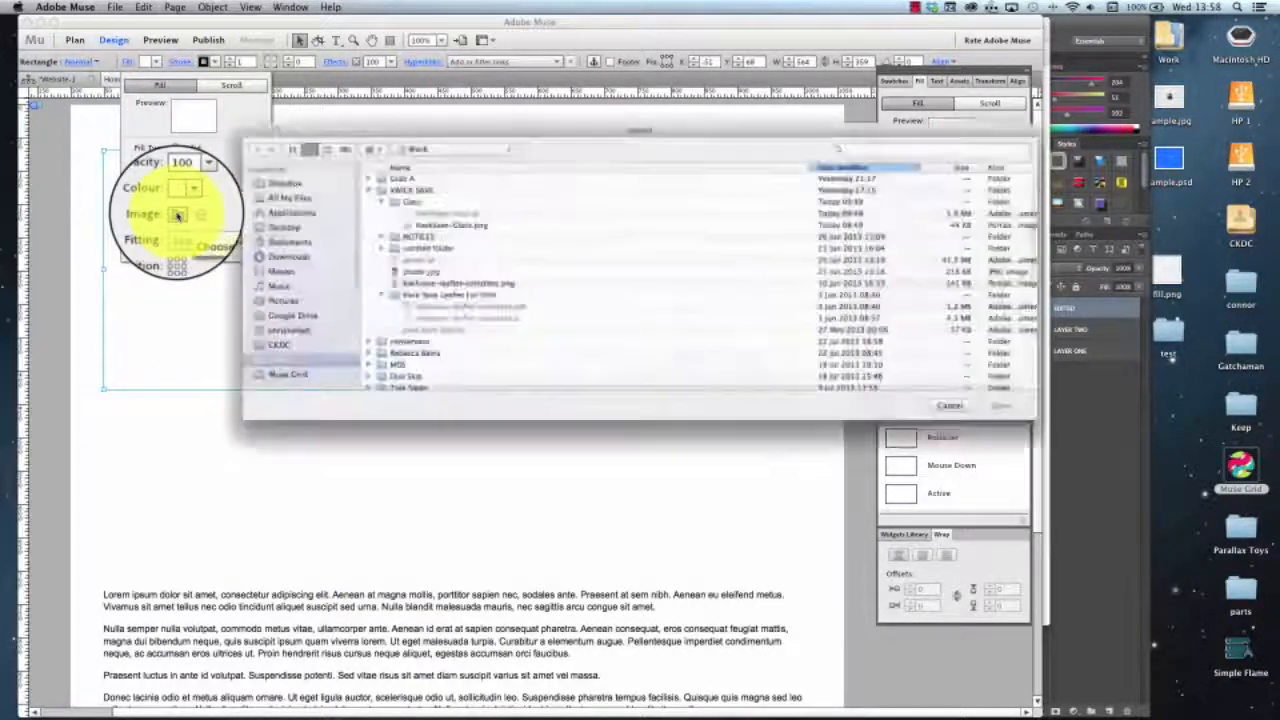
{"action": "left_click", "coordinate": [255, 223]}
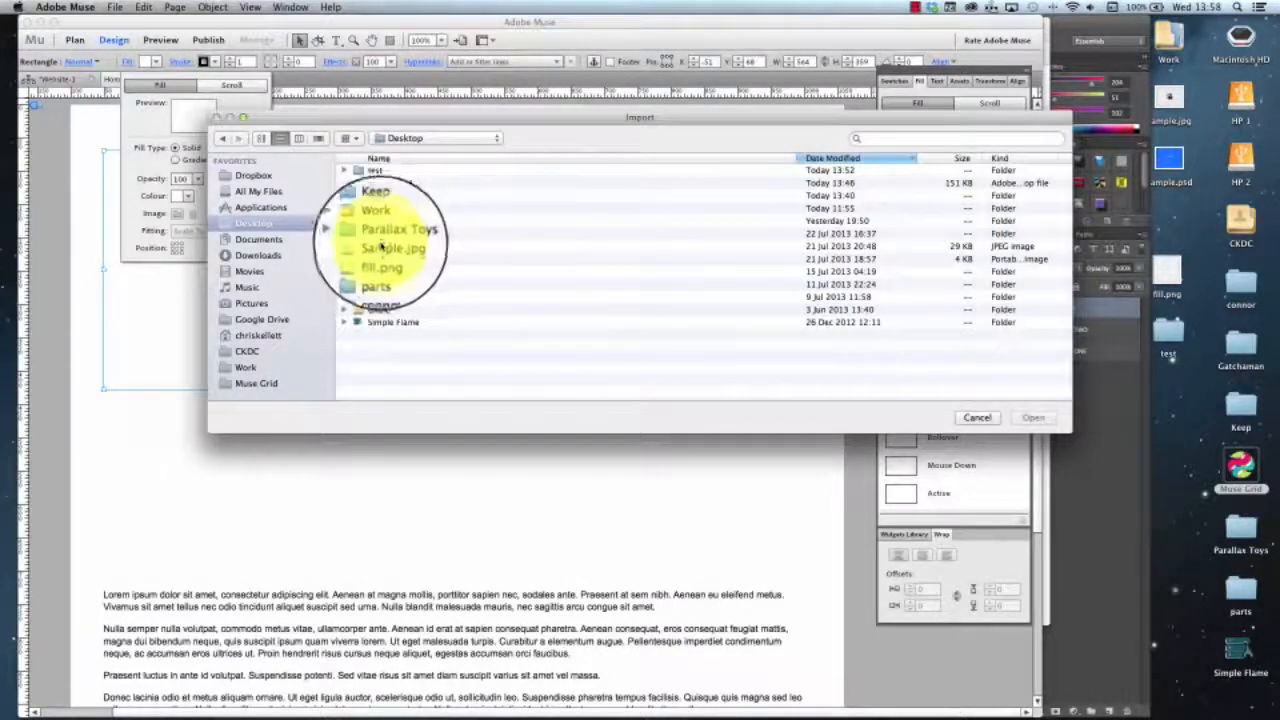
{"action": "left_click", "coordinate": [385, 246]}
{"action": "left_click", "coordinate": [1020, 420]}
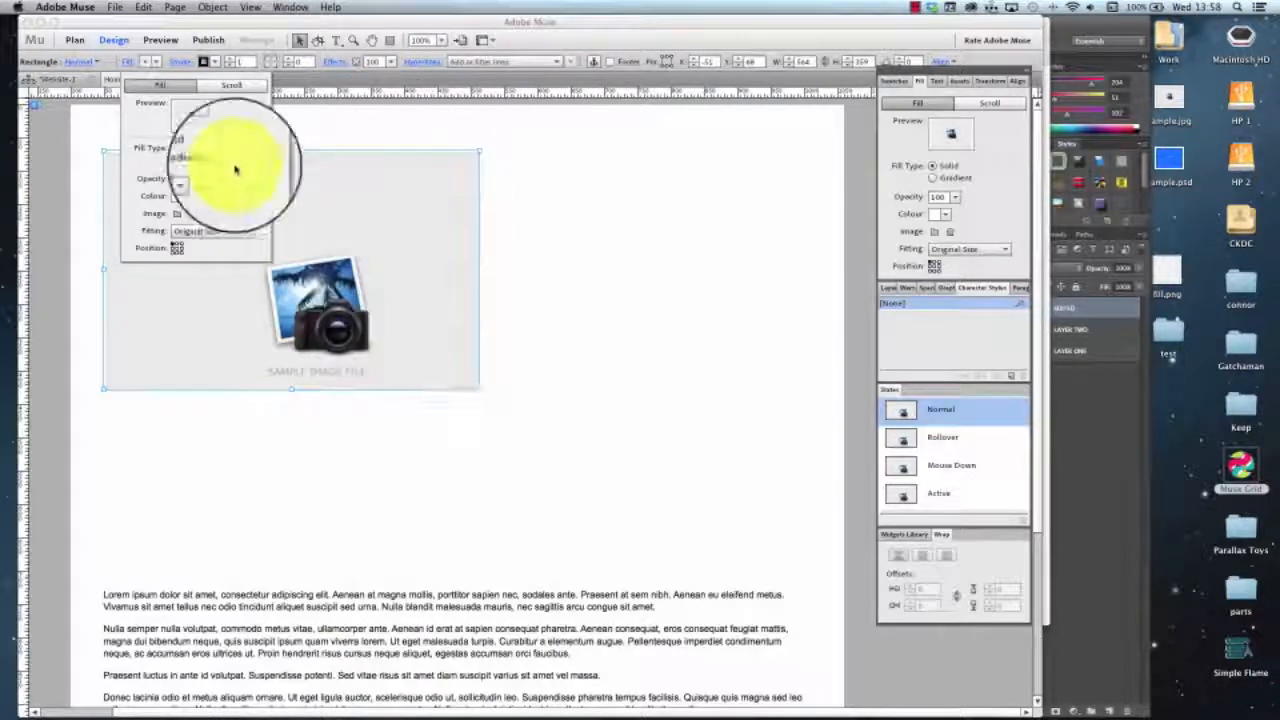
Centre the fill image in the rectangle and try the Scale To Fill and Scale To Fit fittings.
{"action": "left_click", "coordinate": [177, 251]}
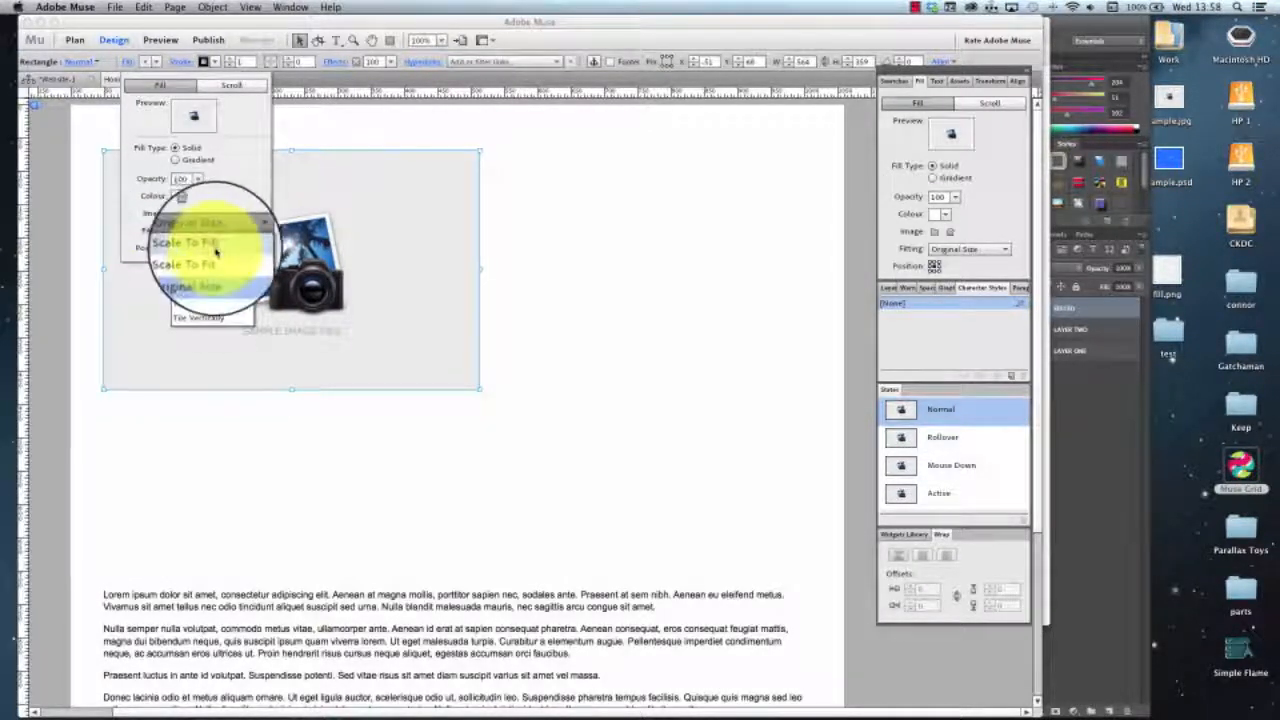
{"action": "left_click", "coordinate": [212, 254]}
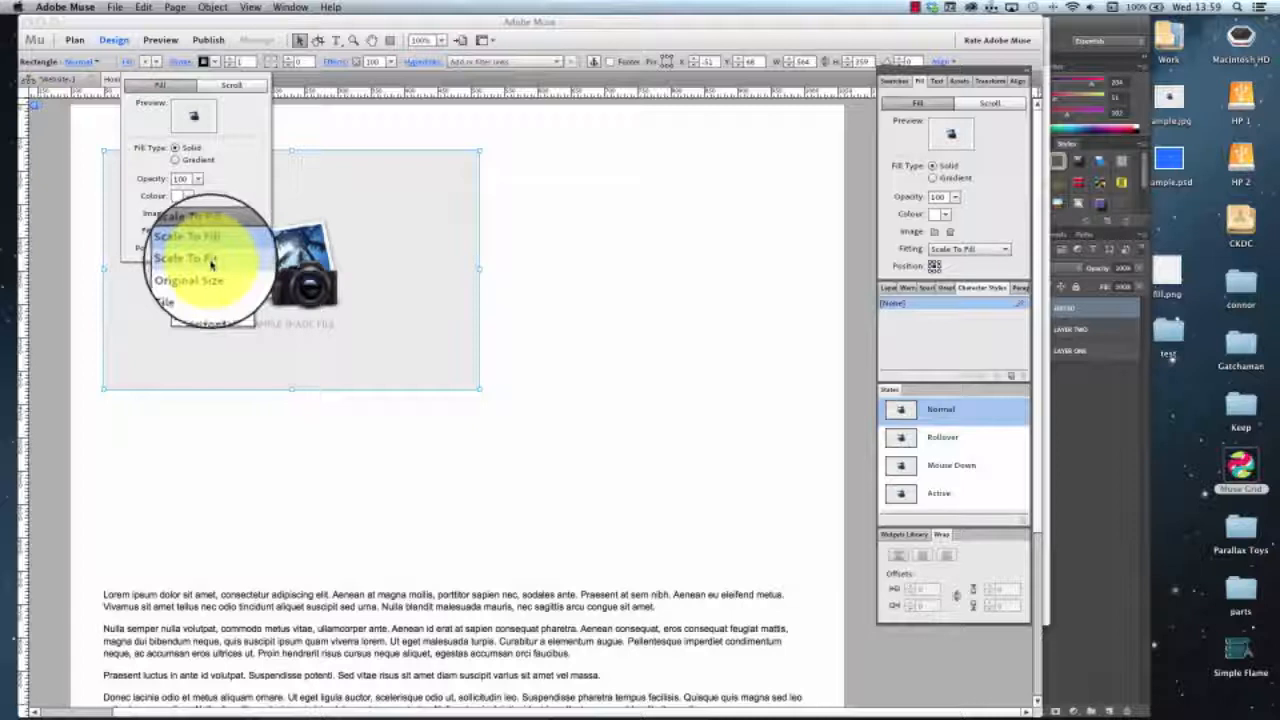
{"action": "left_click", "coordinate": [210, 268]}
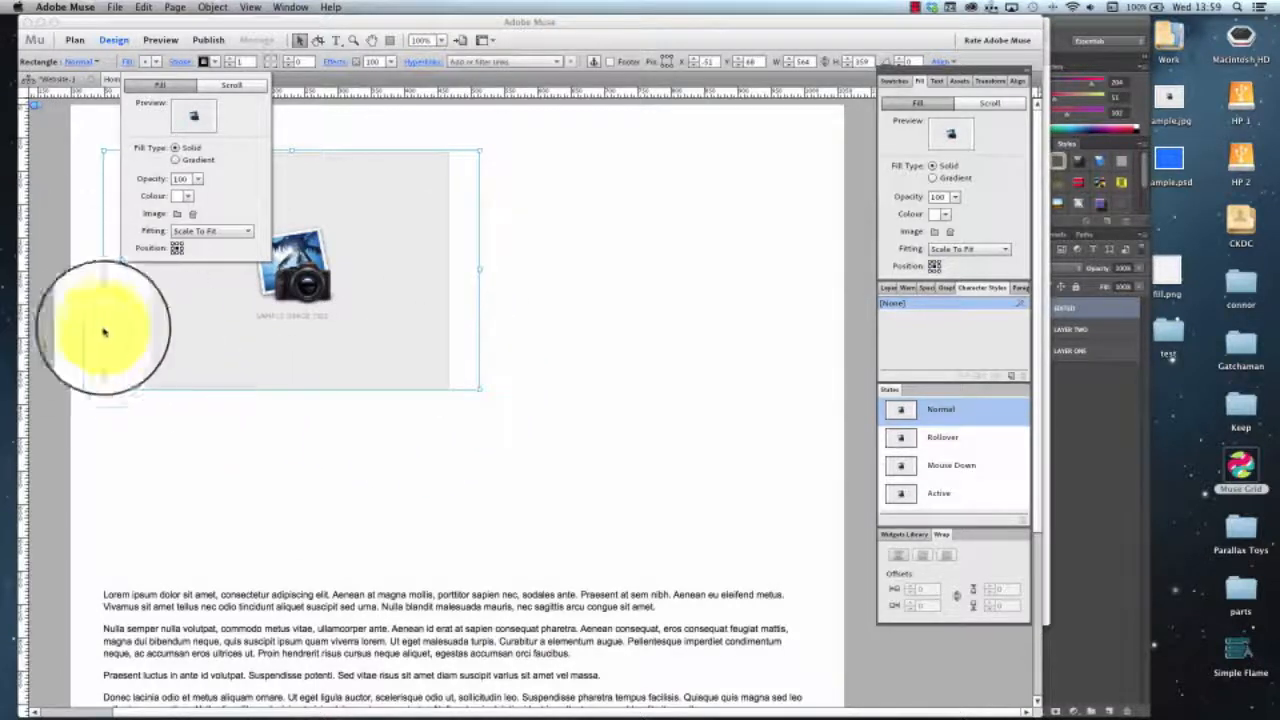
Try a red (ED1C24) fill colour behind the fitted image and change it back to white.
{"action": "left_click", "coordinate": [188, 198]}
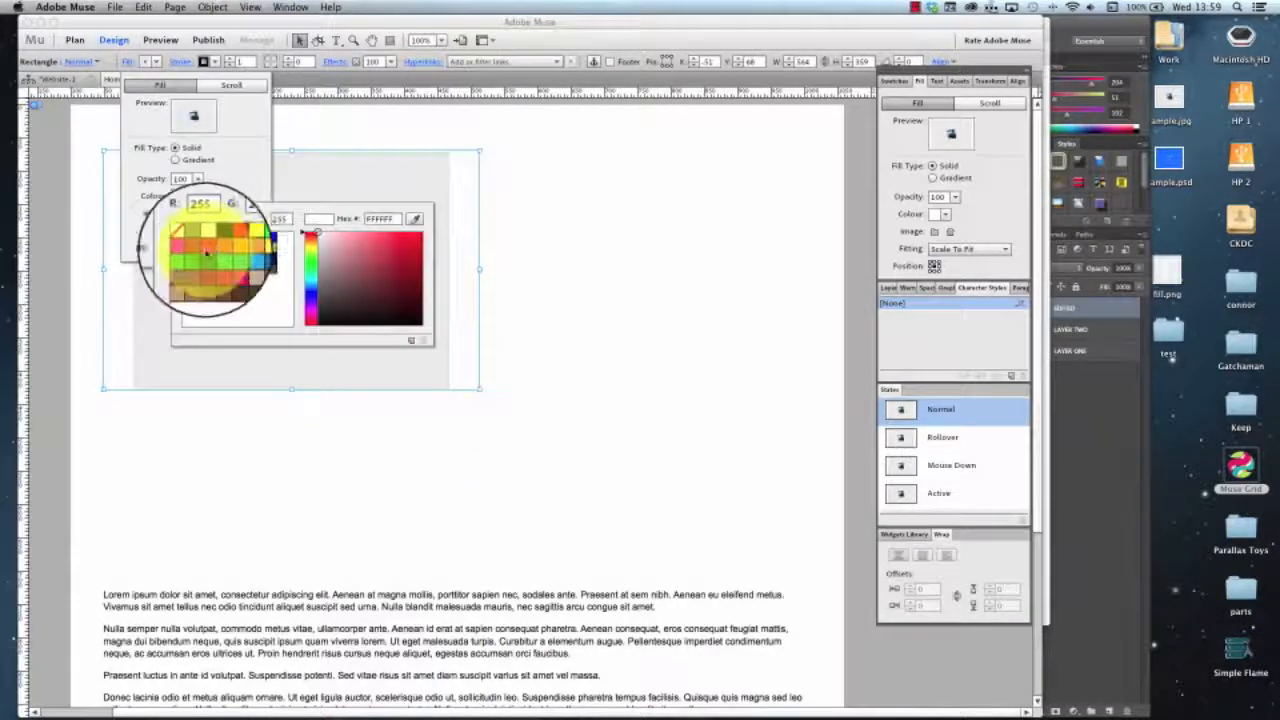
{"action": "left_click", "coordinate": [203, 250]}
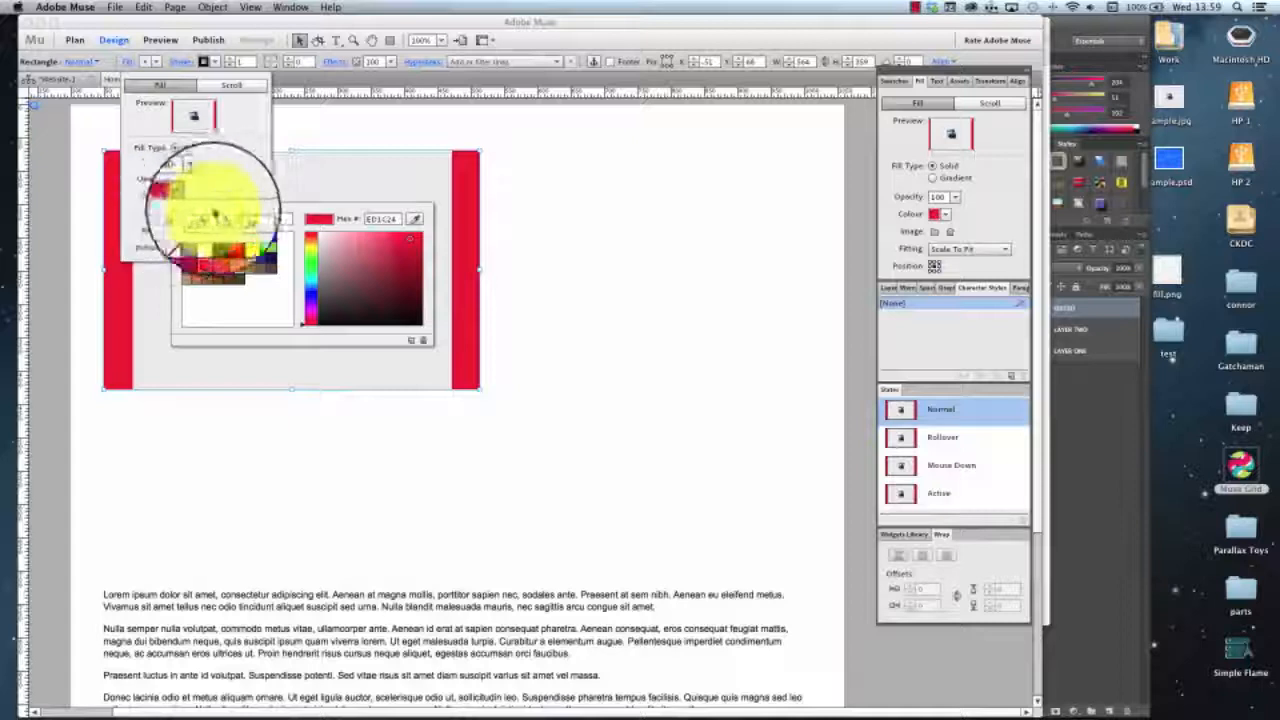
{"action": "left_click", "coordinate": [203, 237]}
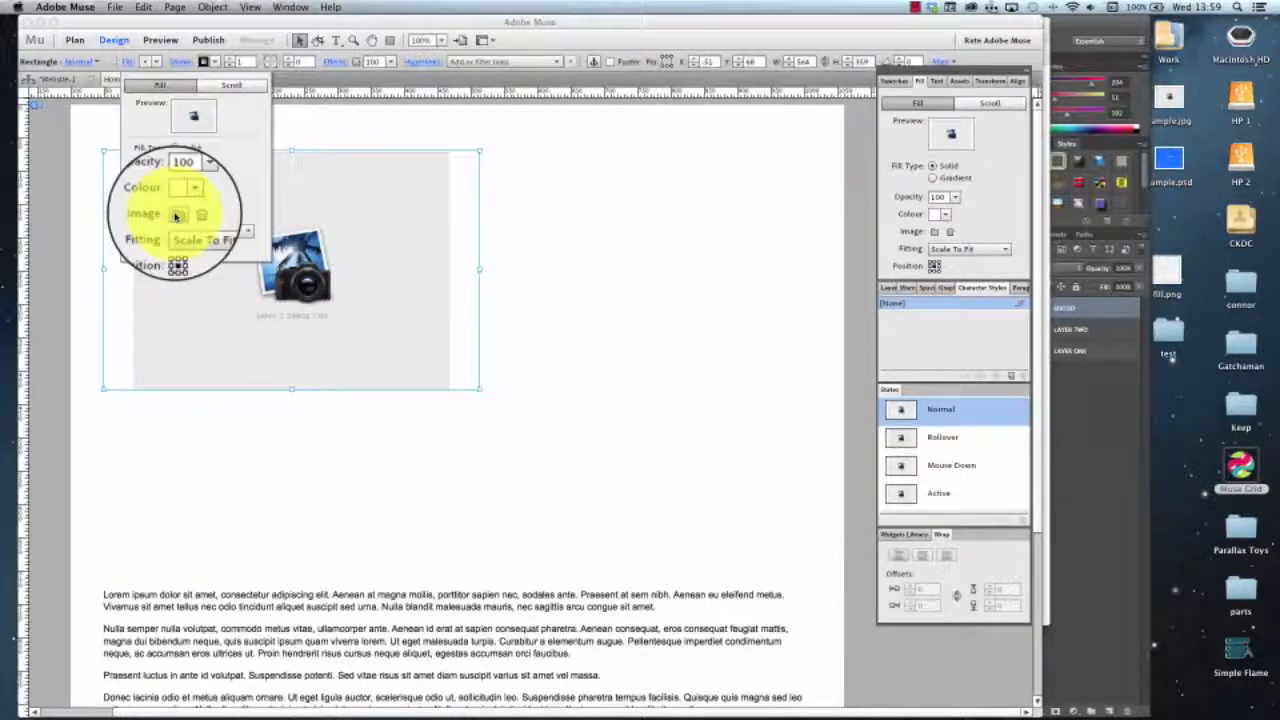
Try Original Size and Tile fitting for the fill image, and enlarge the rectangle to about 1128 × 735 near the page's upper edge.
{"action": "left_click", "coordinate": [195, 232]}
{"action": "left_click", "coordinate": [212, 276]}
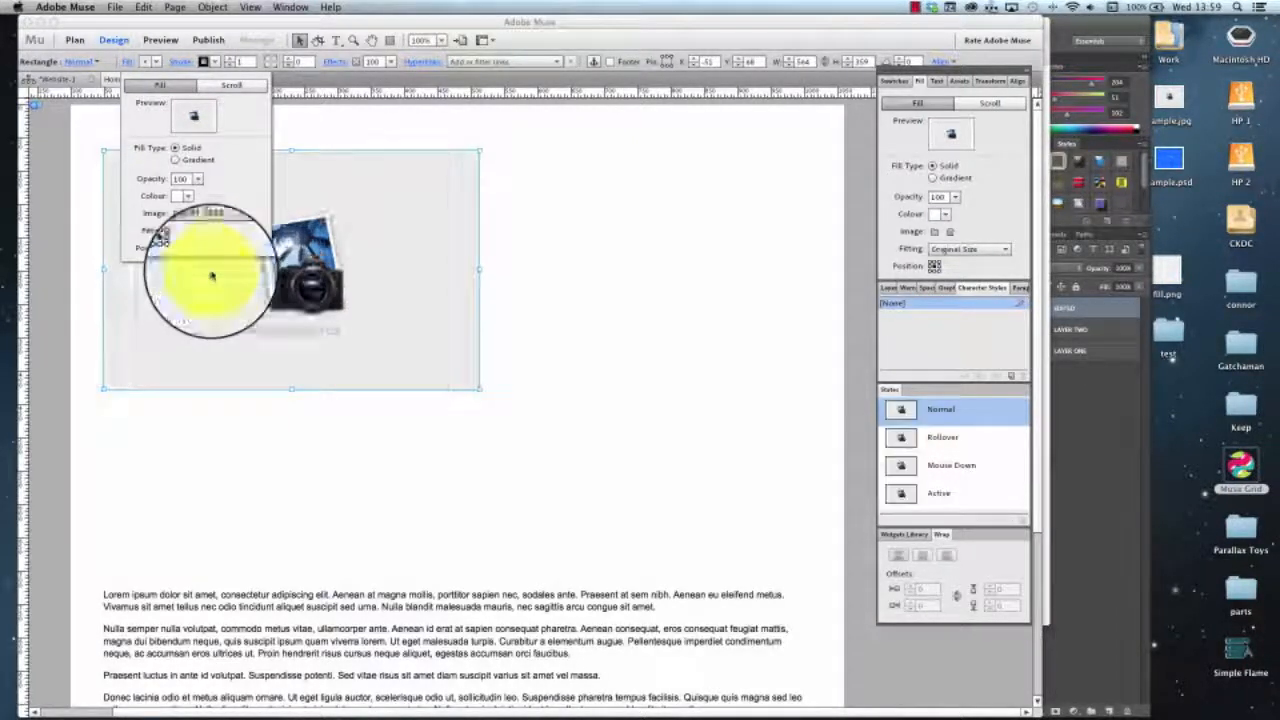
{"action": "left_click", "coordinate": [206, 289]}
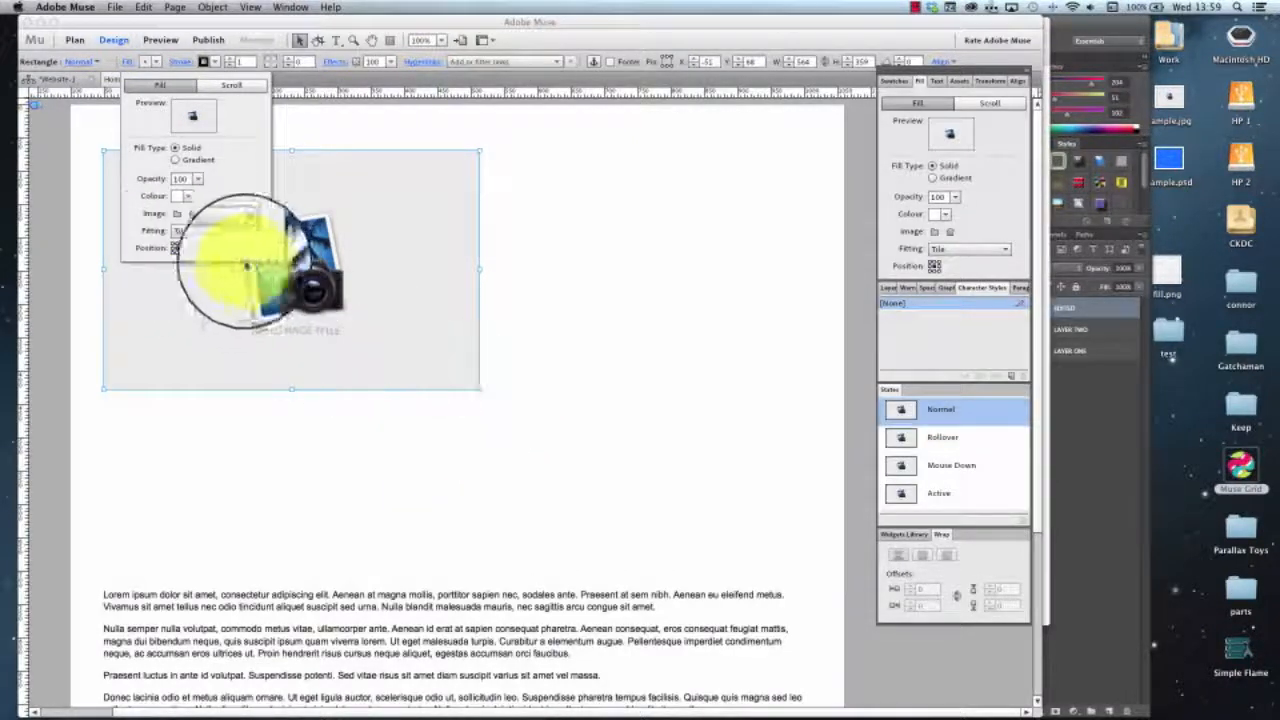
{"action": "left_click", "coordinate": [479, 392]}
{"action": "left_click_drag", "start_coordinate": [479, 392], "coordinate": [852, 640]}
{"action": "left_click_drag", "start_coordinate": [585, 438], "coordinate": [554, 400]}
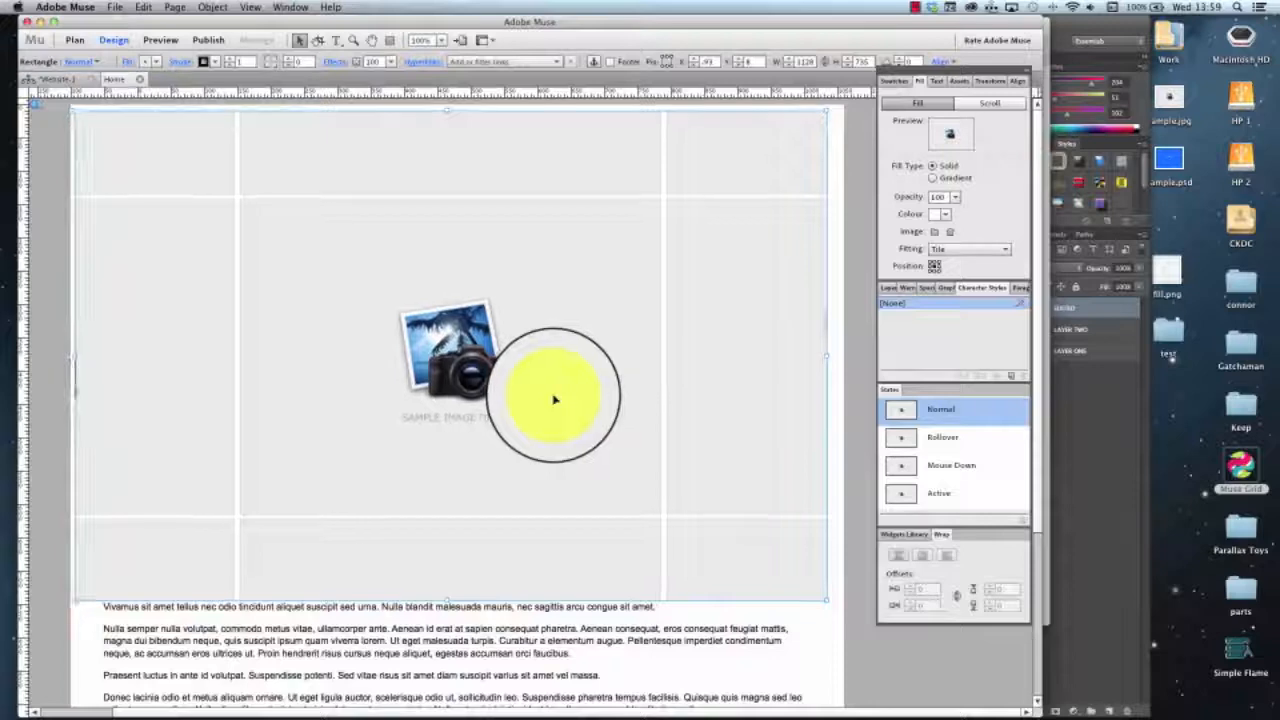
Tile the fill image horizontally across the enlarged rectangle, and switch the fitting to Tile Vertically.
{"action": "left_click", "coordinate": [140, 62]}
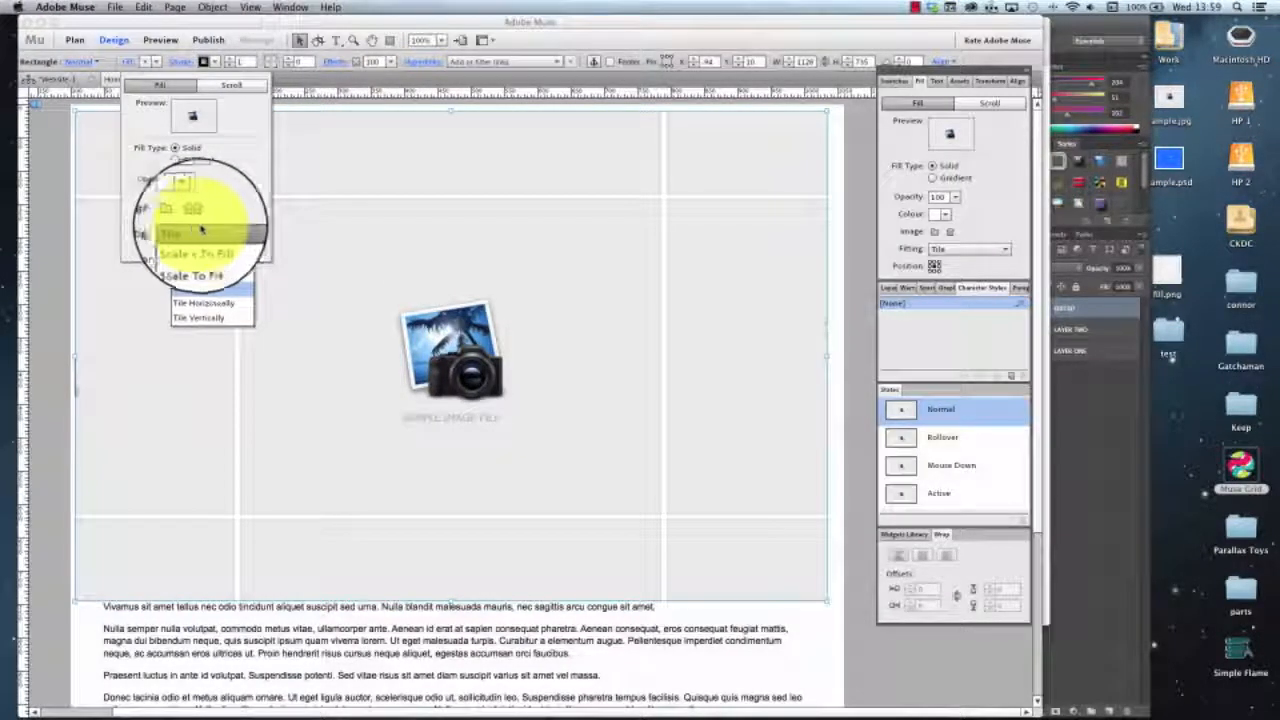
{"action": "left_click", "coordinate": [225, 302]}
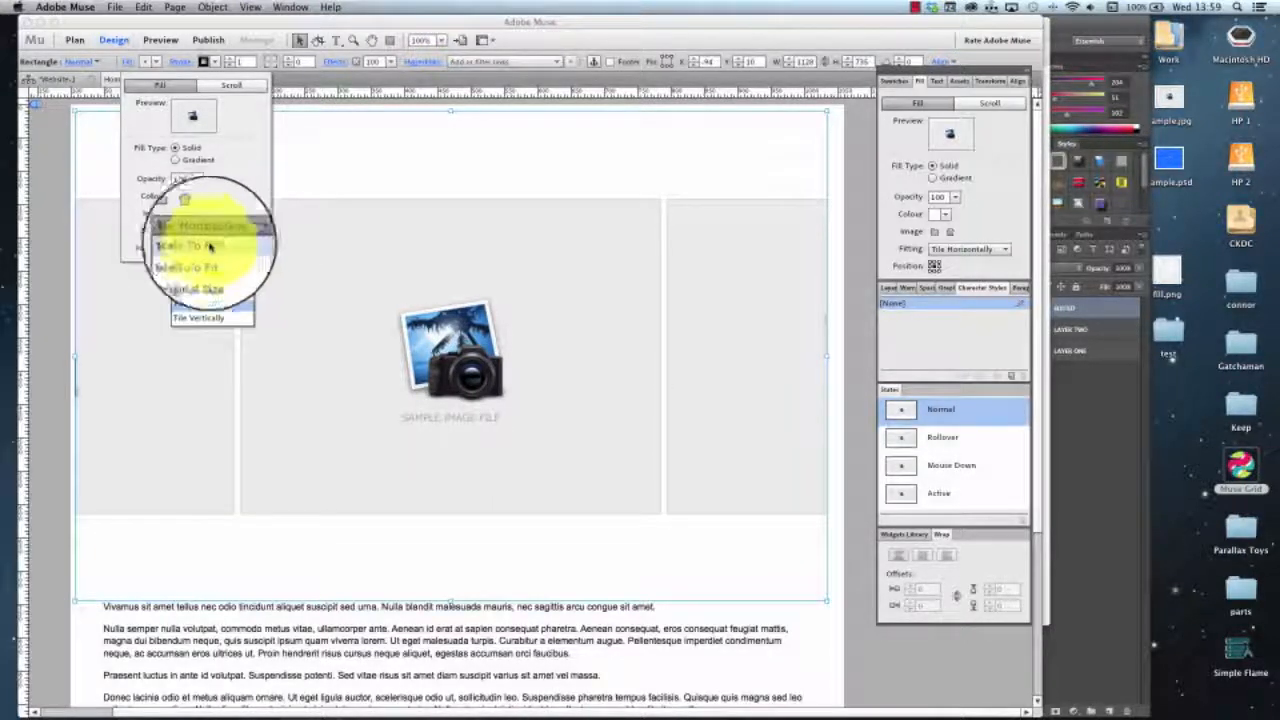
{"action": "left_click", "coordinate": [213, 313]}
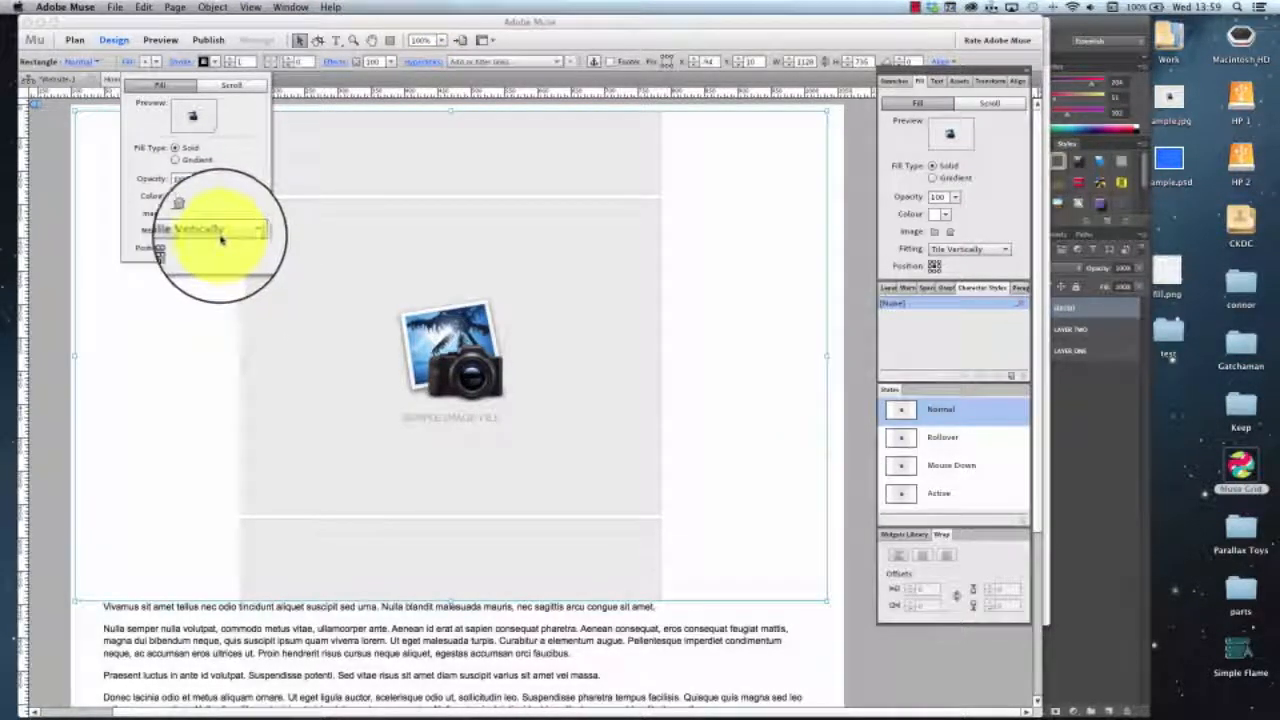
Try the upper-left, upper-right and bottom-centre positions for the vertically tiled fill image.
{"action": "left_click", "coordinate": [171, 251]}
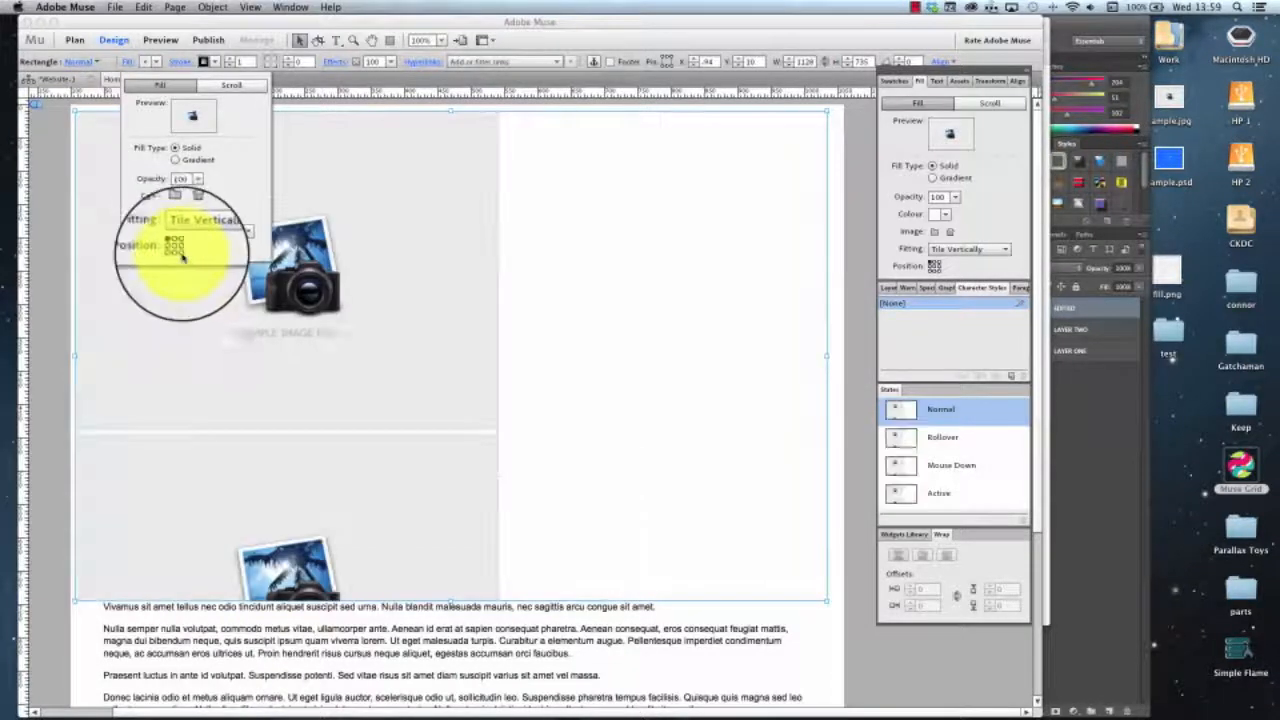
{"action": "left_click", "coordinate": [183, 258]}
{"action": "left_click", "coordinate": [183, 250]}
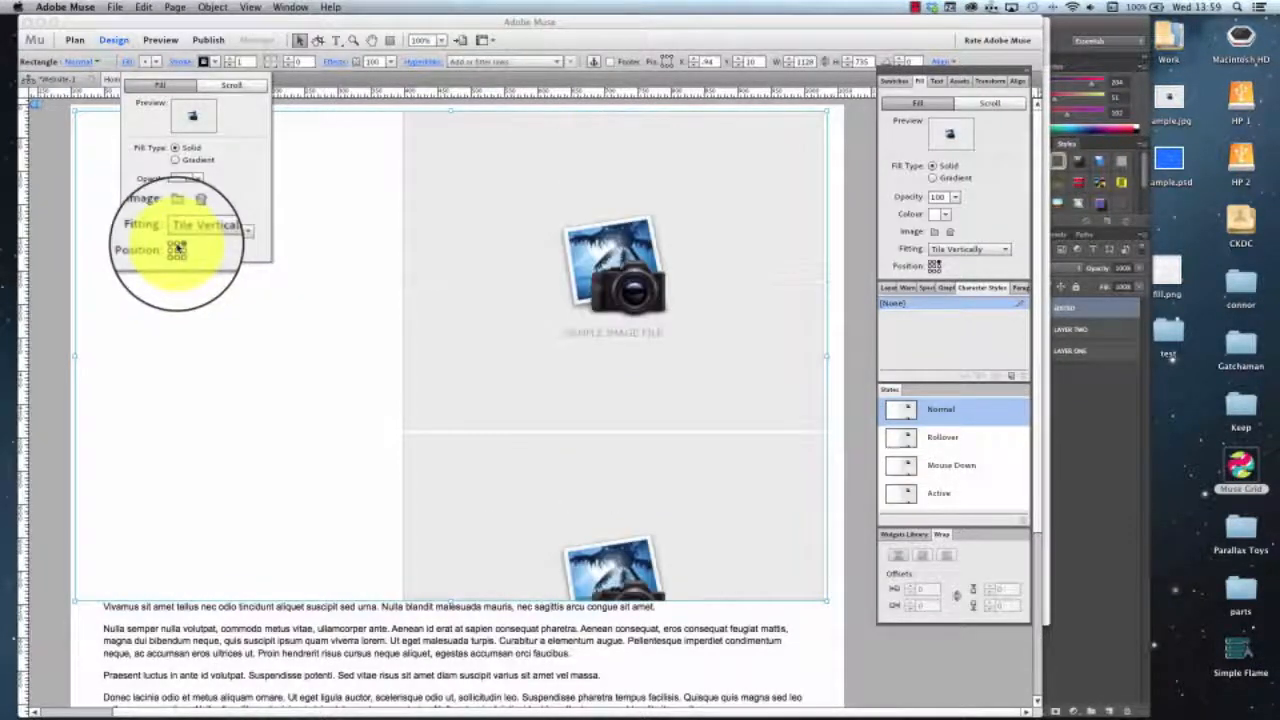
{"action": "left_click", "coordinate": [177, 250]}
Set the image fitting to Scale To Fit and try left and right alignment, ending with the image aligned left.
{"action": "left_click", "coordinate": [190, 248]}
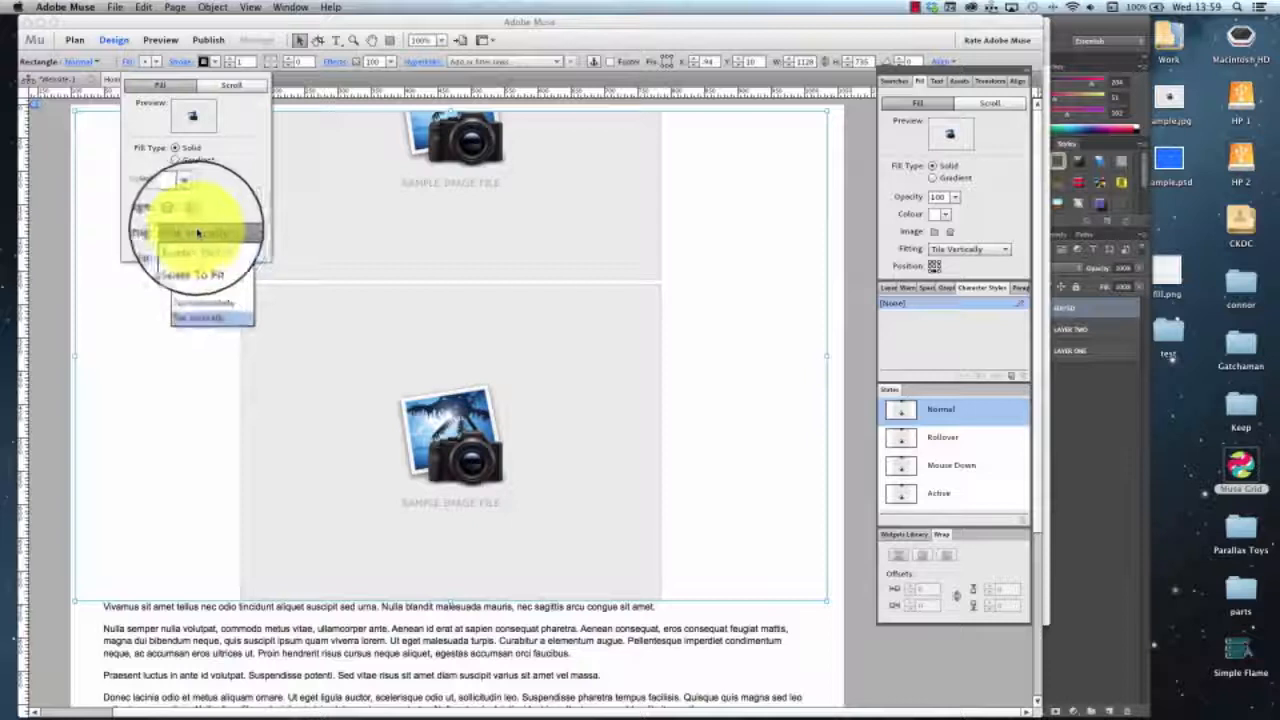
{"action": "left_click", "coordinate": [220, 261]}
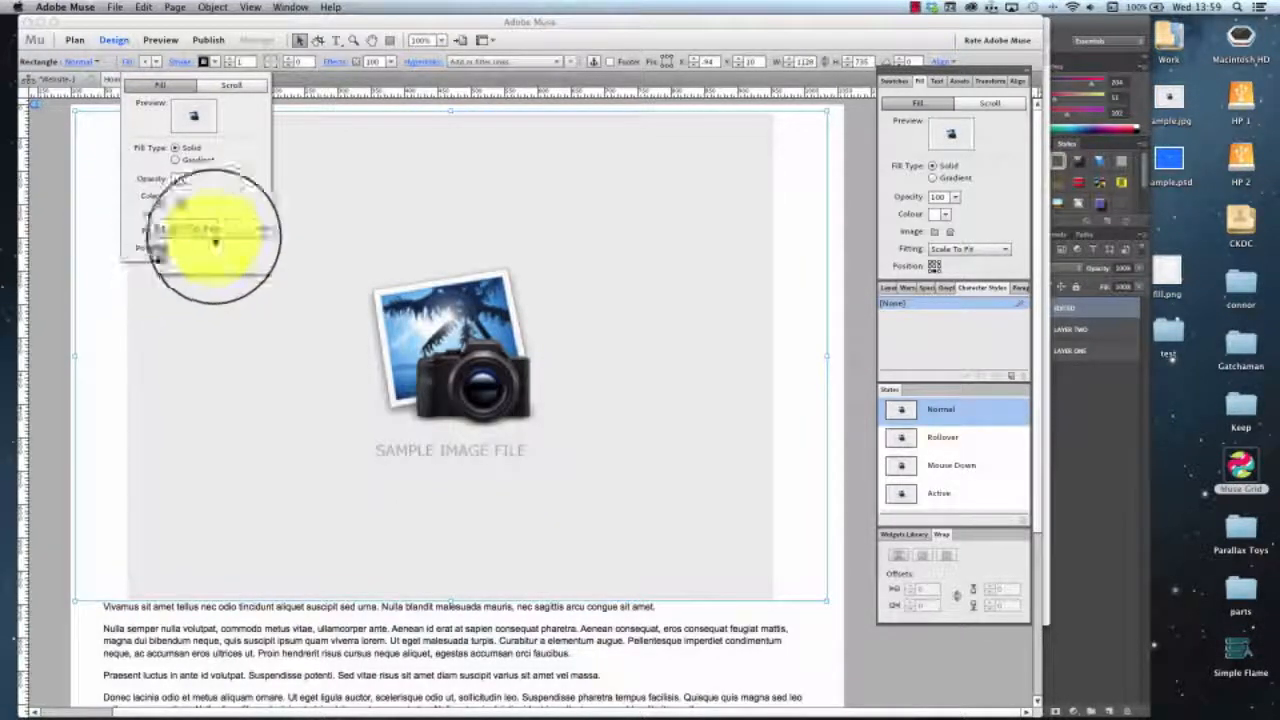
{"action": "left_click", "coordinate": [177, 249]}
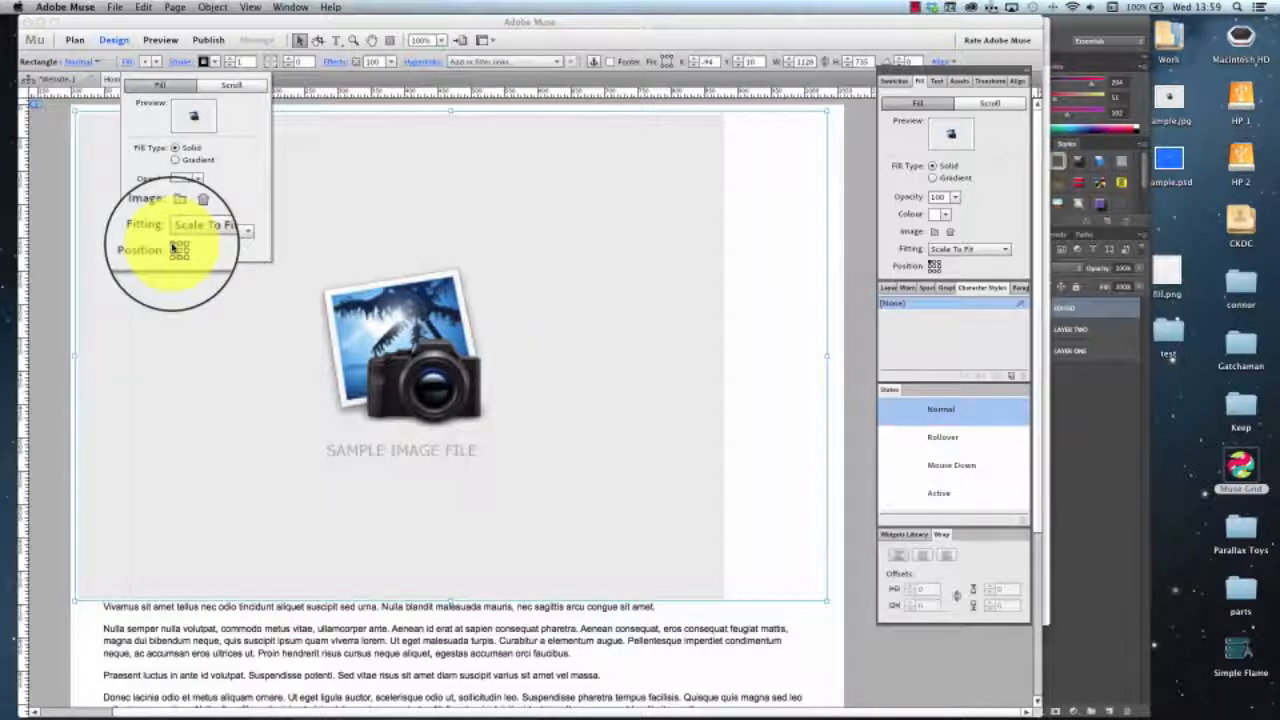
{"action": "left_click", "coordinate": [183, 250]}
{"action": "left_click", "coordinate": [177, 251]}
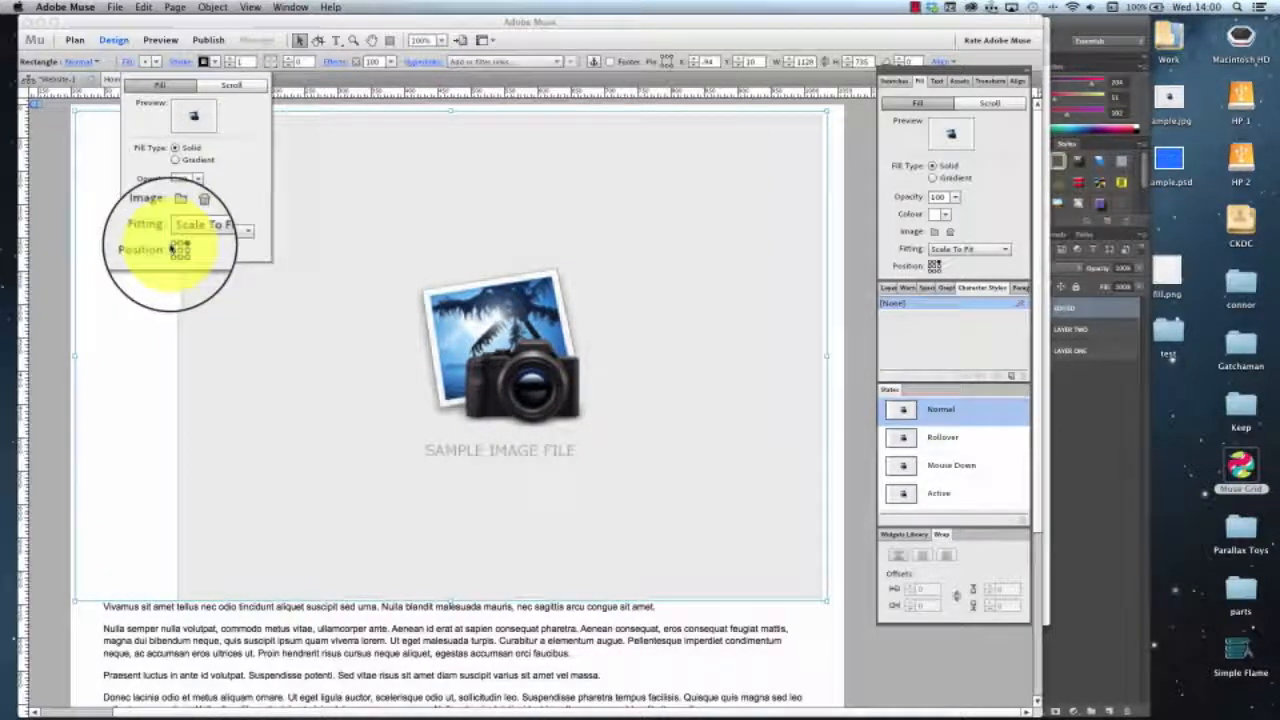
{"action": "left_click", "coordinate": [177, 249]}
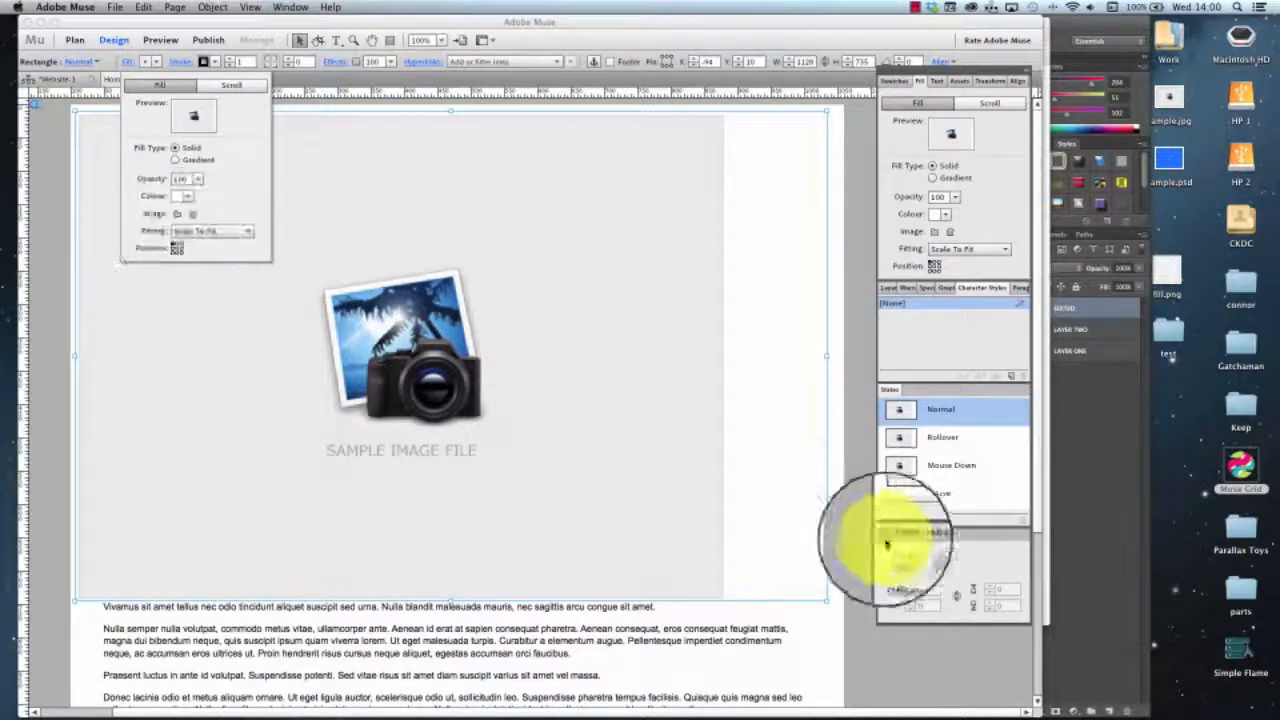
Shrink the rectangle to about 711 × 276 at X -31, Y 15 and remove its fill image.
{"action": "left_click_drag", "start_coordinate": [825, 599], "coordinate": [545, 292]}
{"action": "left_click_drag", "start_coordinate": [309, 223], "coordinate": [351, 230]}
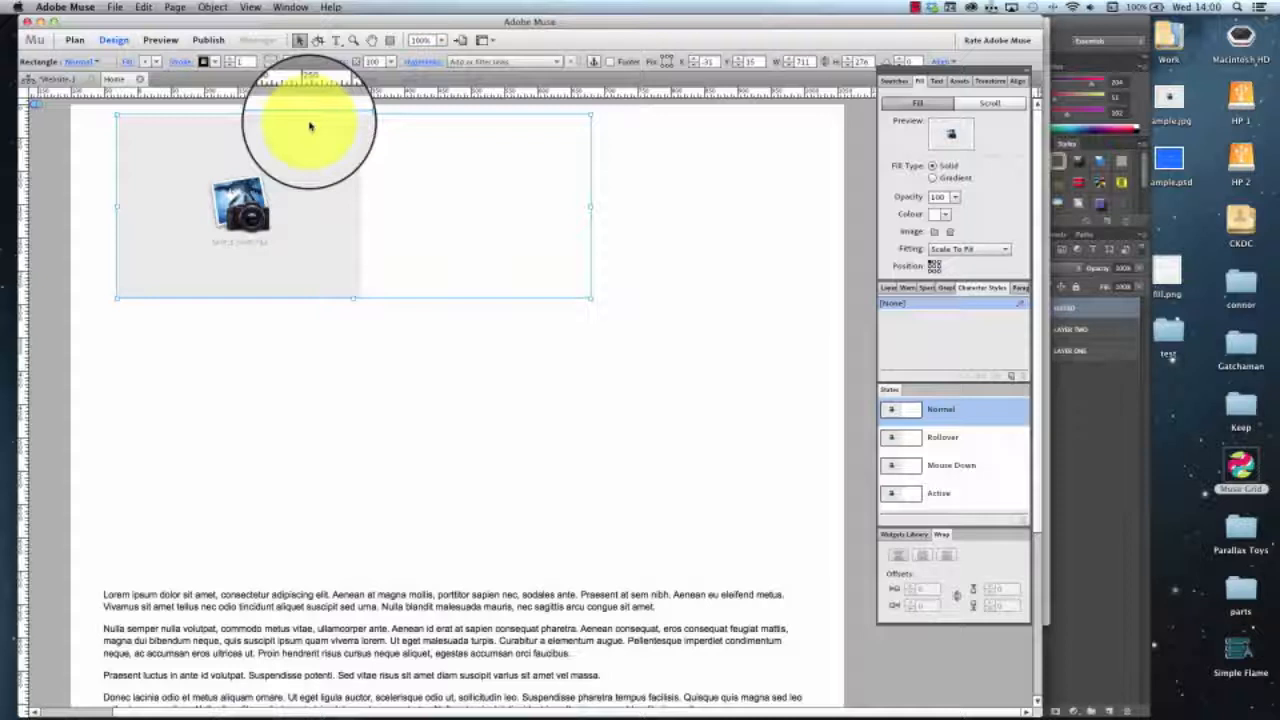
{"action": "left_click", "coordinate": [127, 61]}
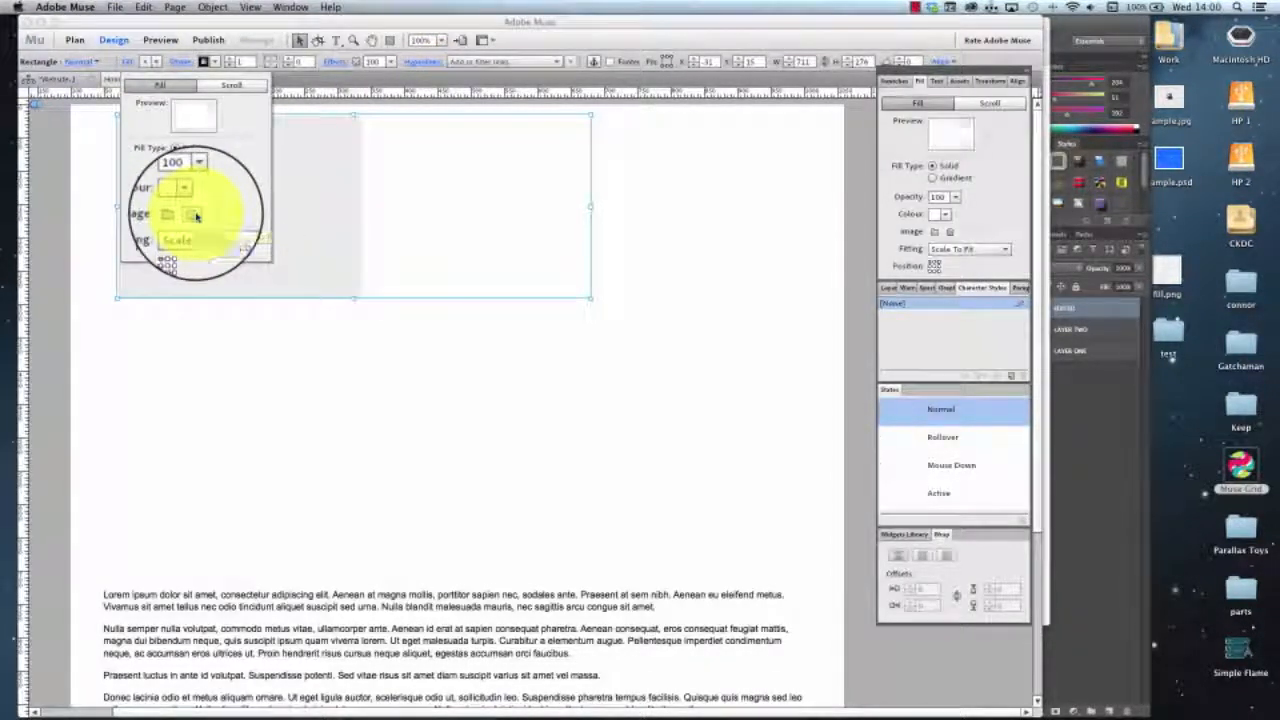
{"action": "left_click", "coordinate": [196, 215]}
{"action": "left_click", "coordinate": [372, 408]}
Stretch the rectangle across the full page width at the page's upper edge, about 1160 × 119, fill it with yellow, and deselect it.
{"action": "left_click_drag", "start_coordinate": [238, 210], "coordinate": [848, 195]}
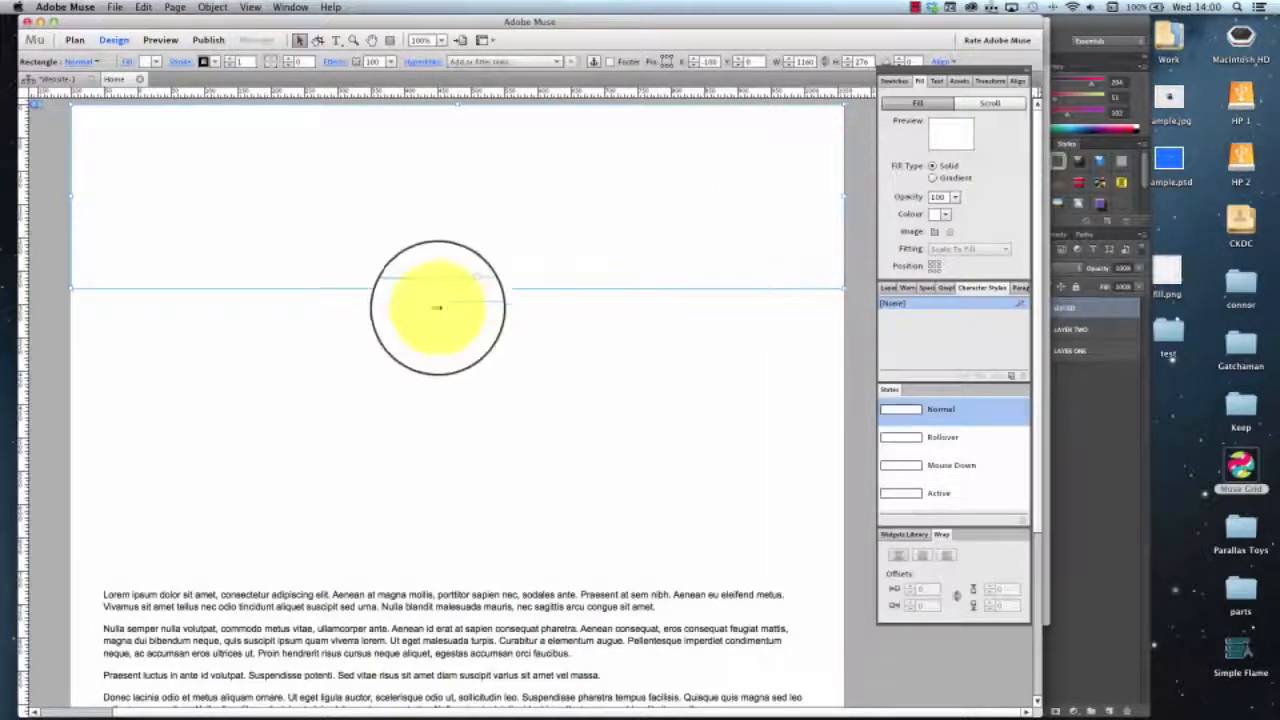
{"action": "left_click_drag", "start_coordinate": [445, 289], "coordinate": [448, 184]}
{"action": "left_click", "coordinate": [153, 63]}
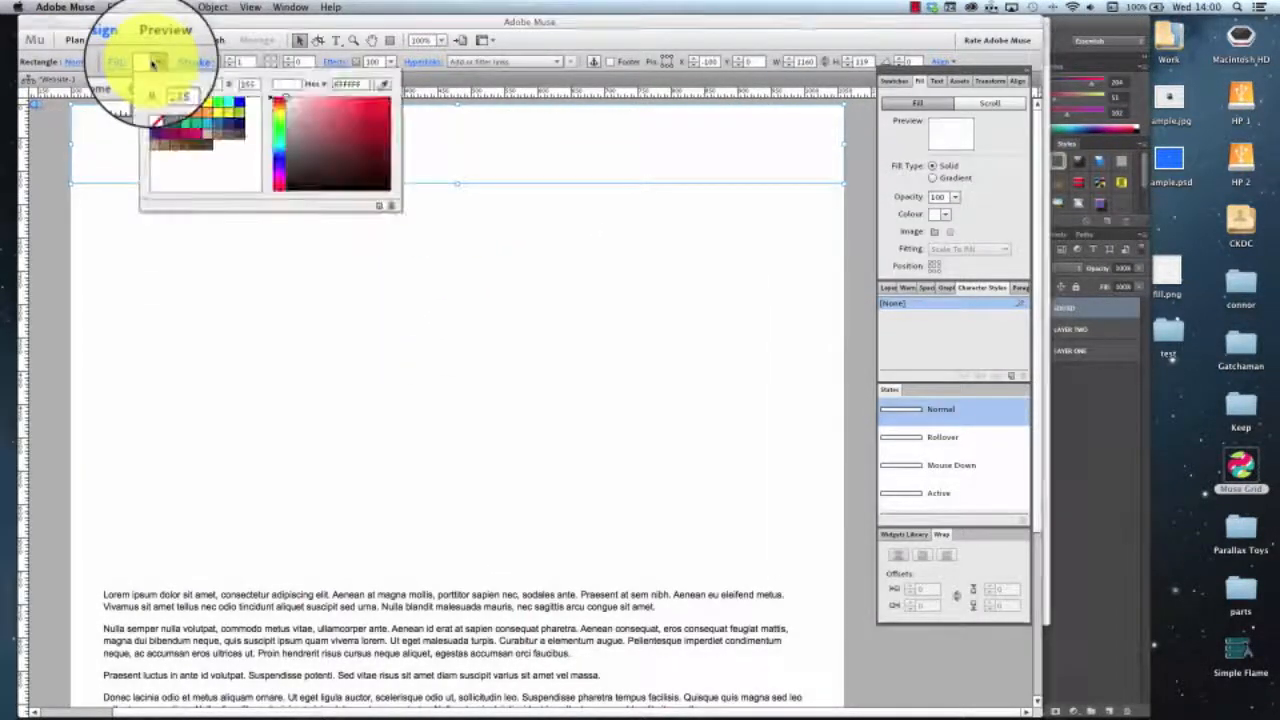
{"action": "left_click", "coordinate": [219, 114]}
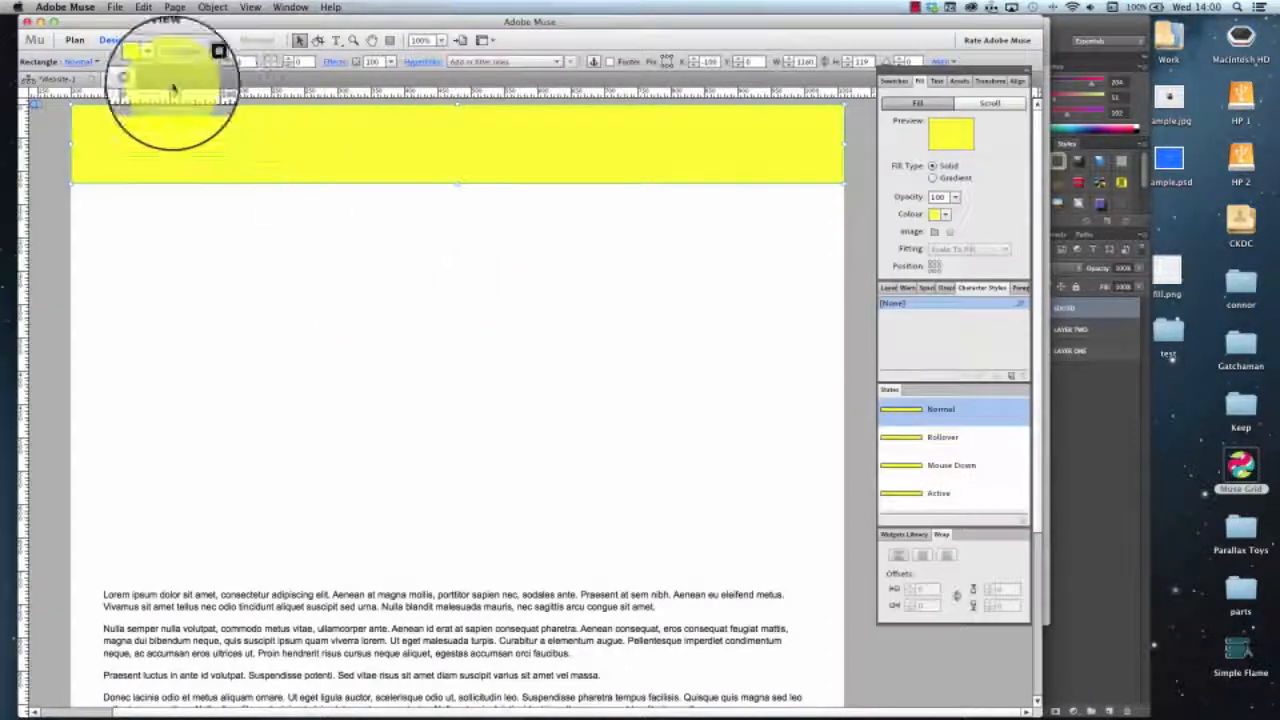
{"action": "left_click", "coordinate": [531, 337]}
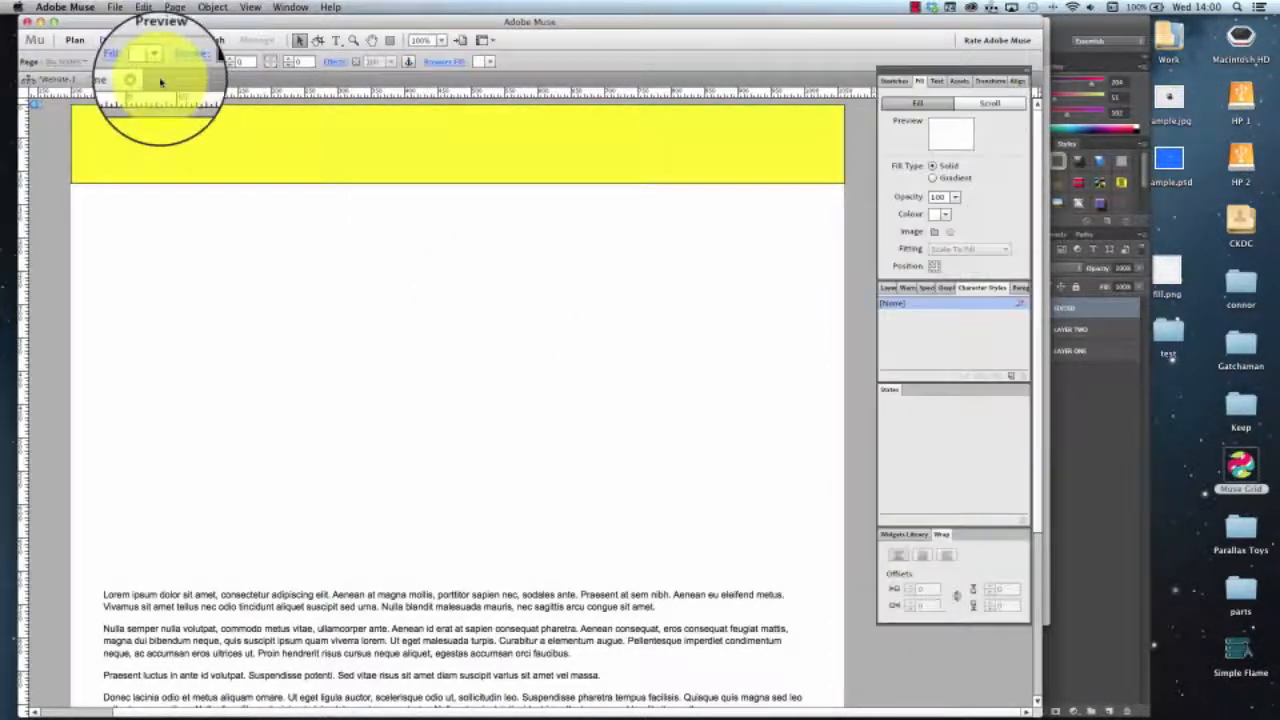
Set the page's fill image to fill.png from the Desktop folder, choosing the same file a second time.
{"action": "left_click", "coordinate": [130, 62]}
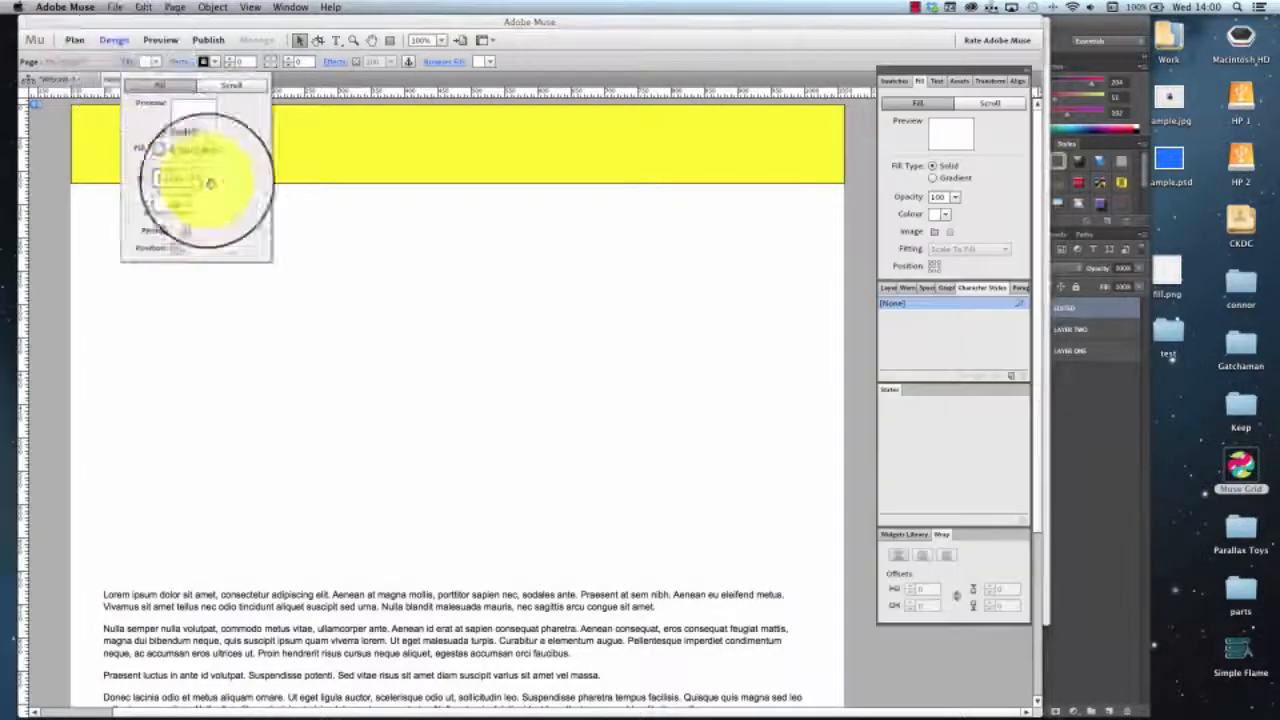
{"action": "left_click", "coordinate": [177, 213]}
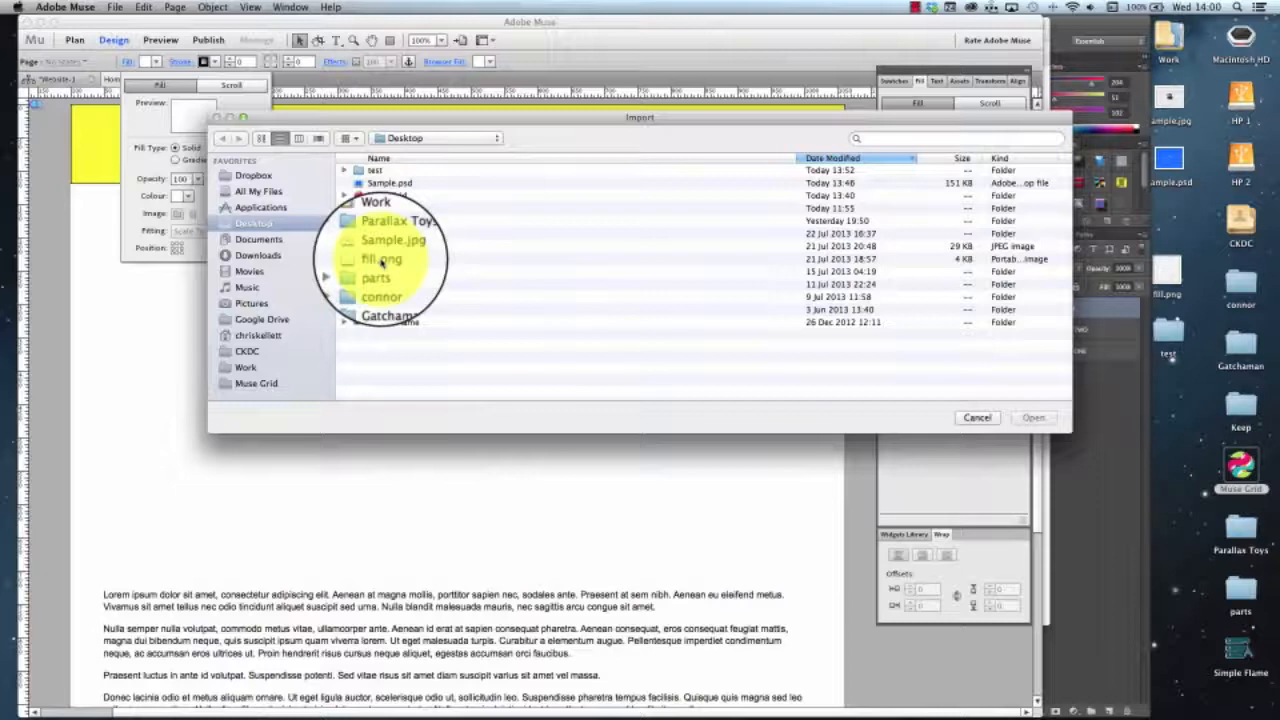
{"action": "left_click", "coordinate": [382, 260]}
{"action": "left_click", "coordinate": [1033, 417]}
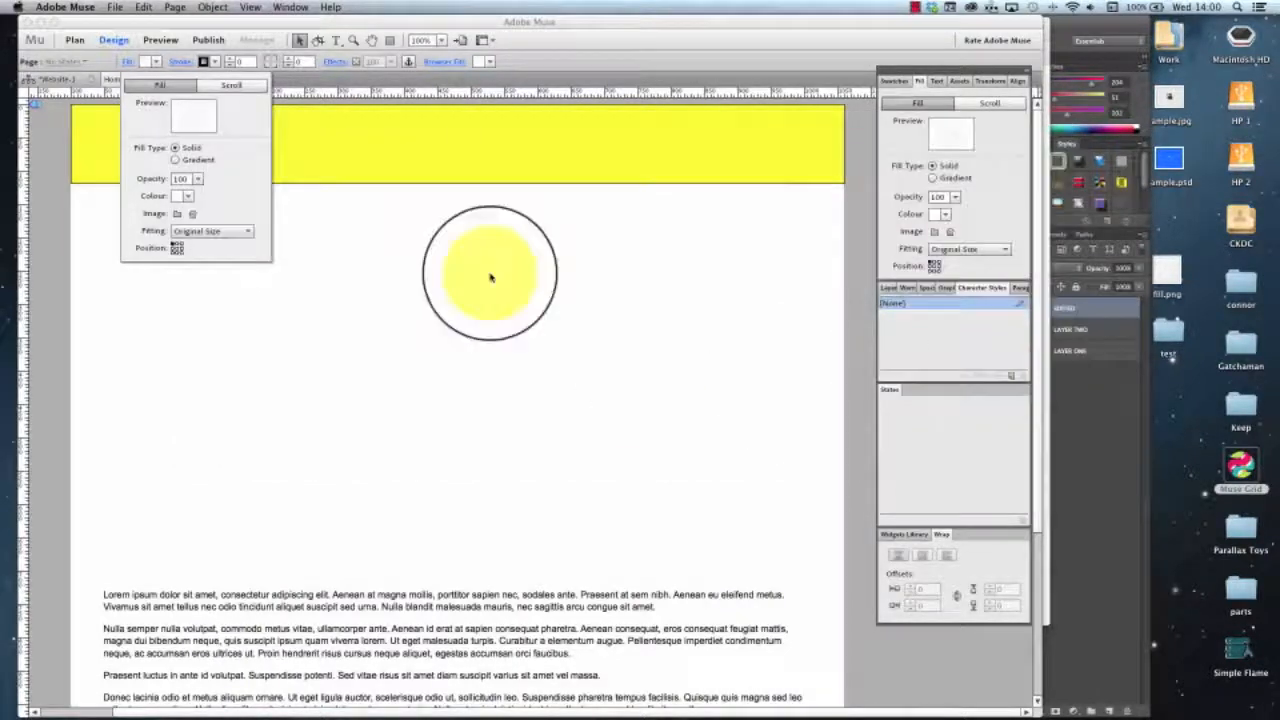
{"action": "left_click", "coordinate": [178, 213]}
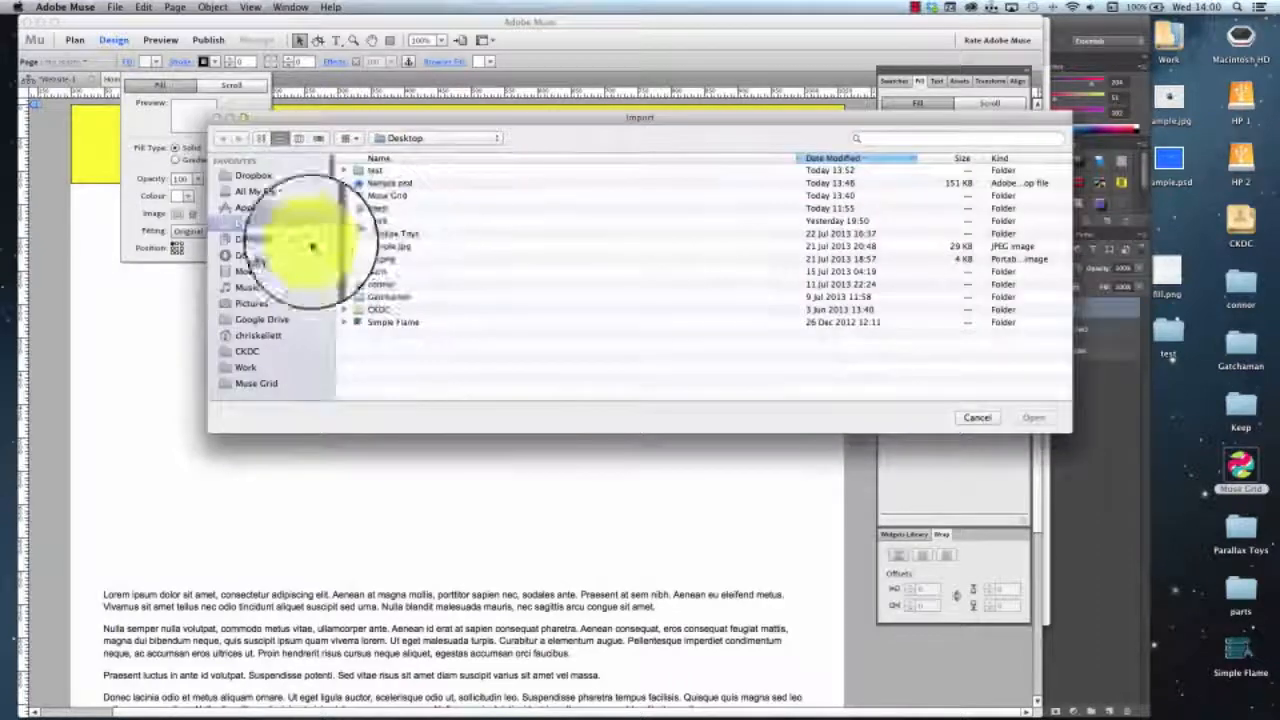
{"action": "left_click", "coordinate": [586, 246]}
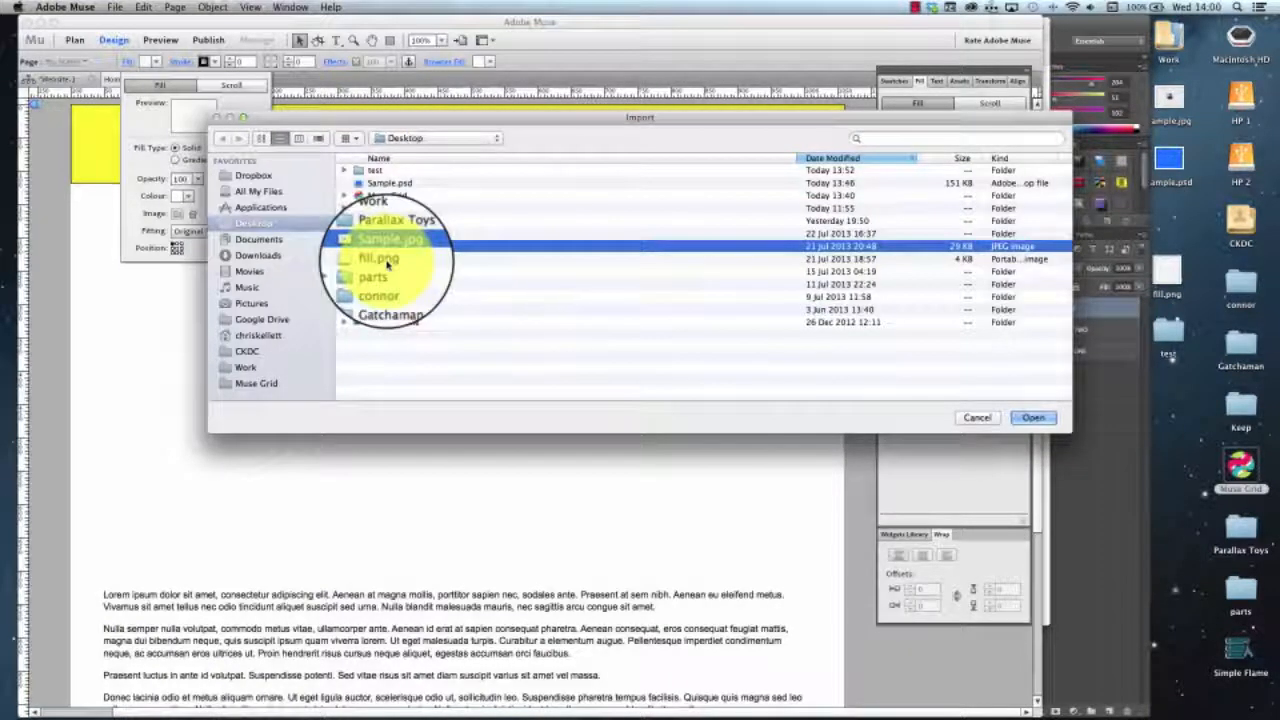
{"action": "left_click", "coordinate": [1033, 417]}
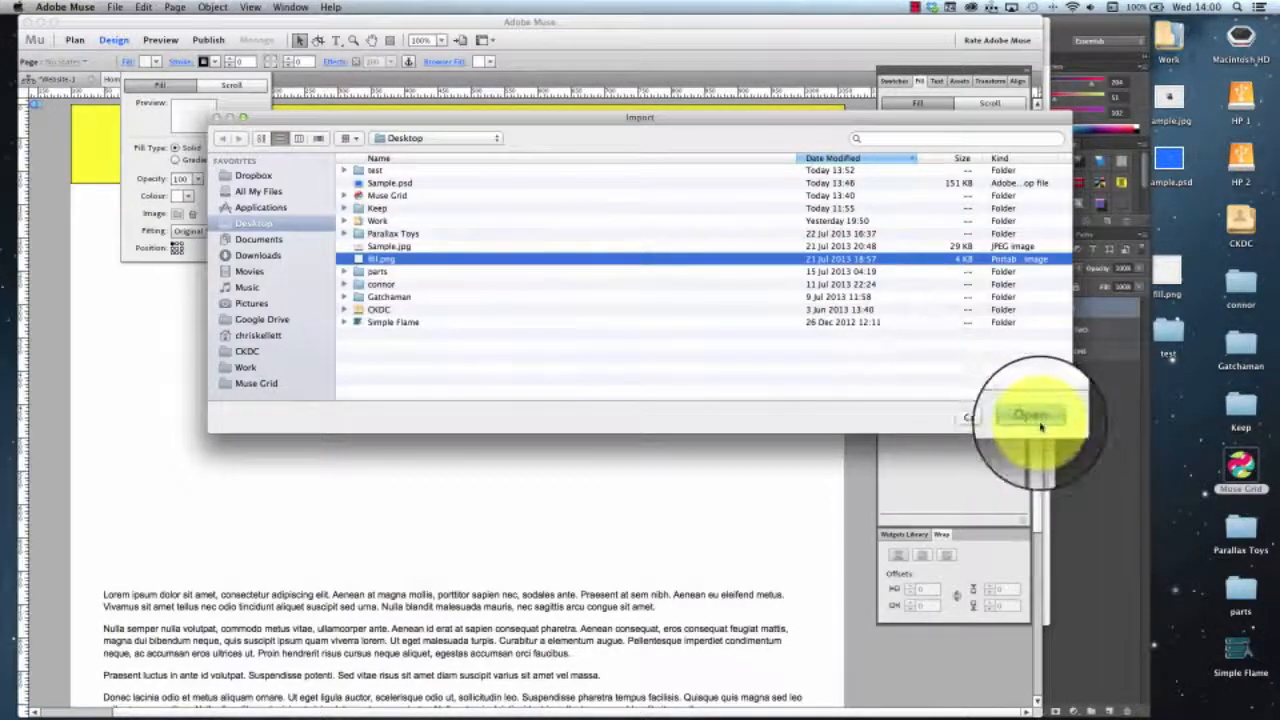
Move the yellow rectangle down to about X -23, Y 286 and set its fill image to fill.png from the Desktop folder.
{"action": "left_click_drag", "start_coordinate": [294, 134], "coordinate": [331, 340]}
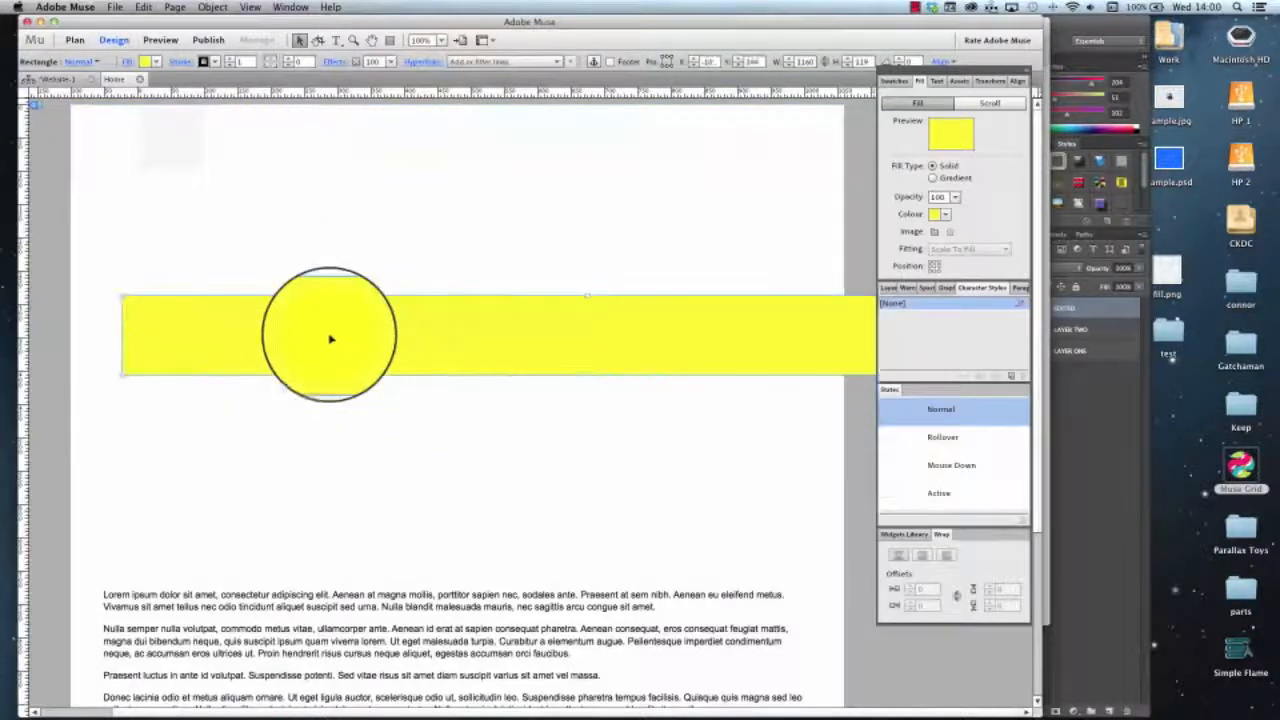
{"action": "left_click", "coordinate": [145, 61]}
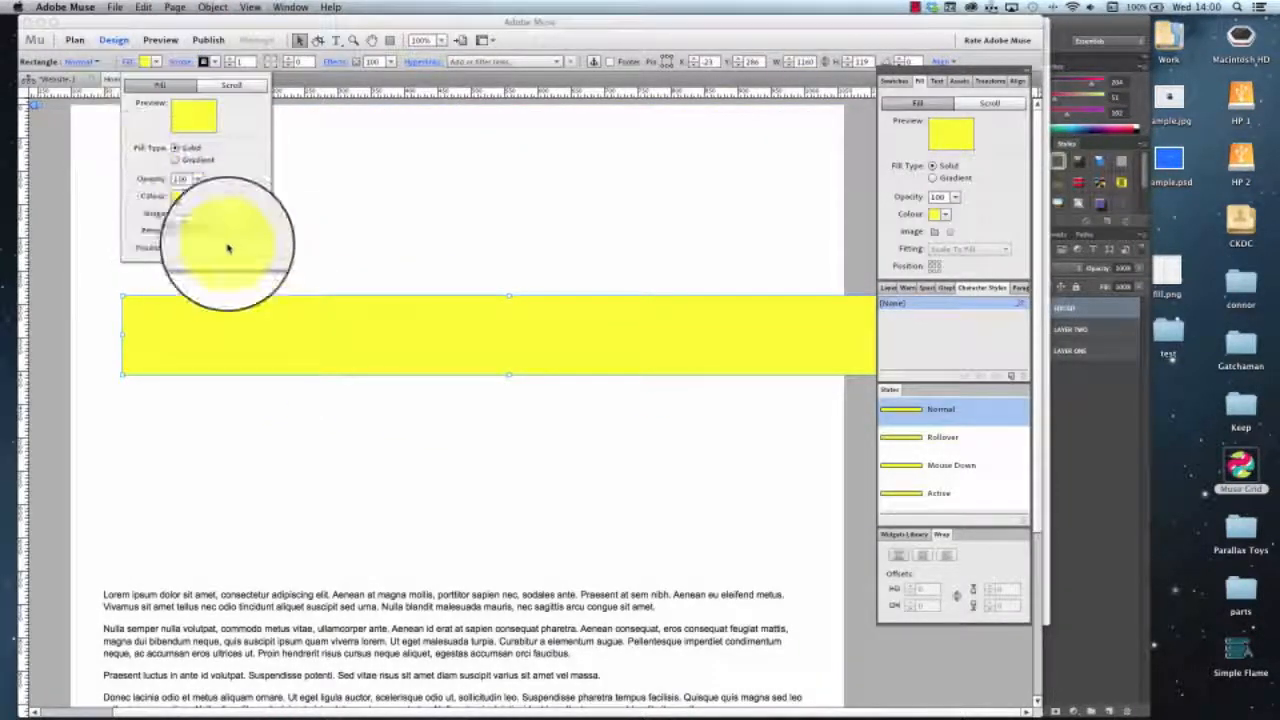
{"action": "left_click", "coordinate": [177, 214]}
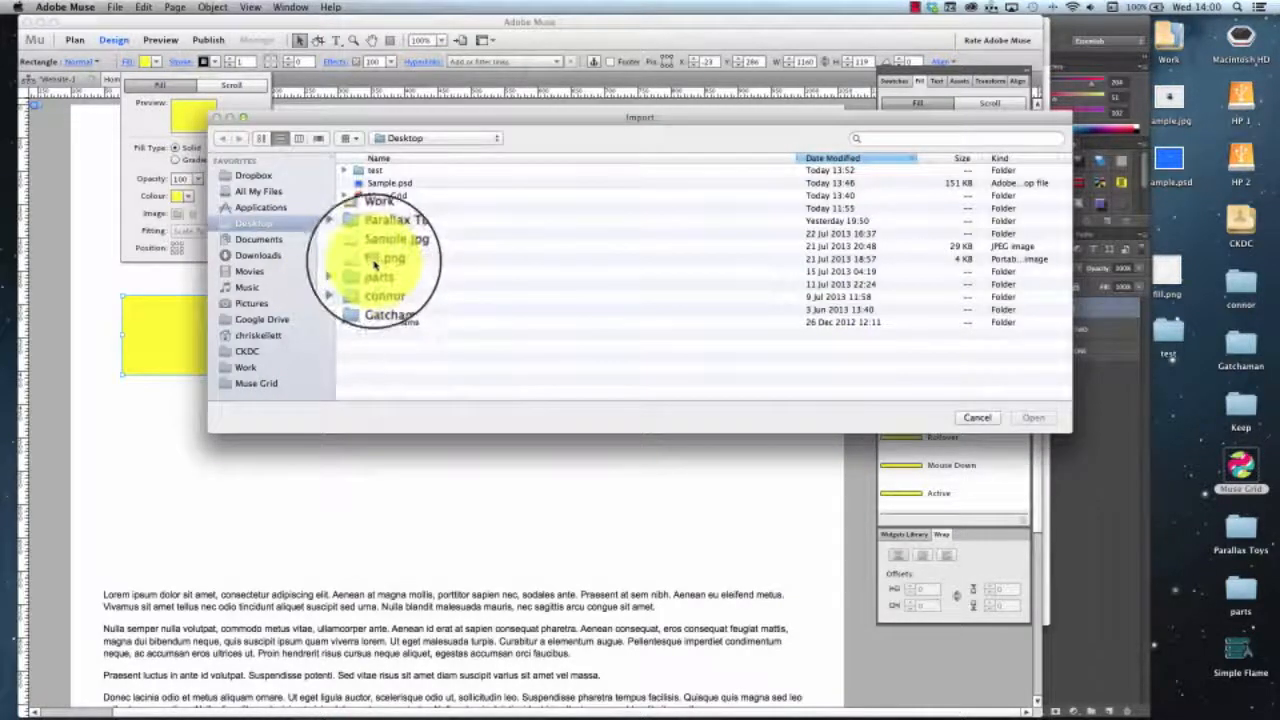
{"action": "left_click", "coordinate": [376, 259]}
{"action": "left_click", "coordinate": [1033, 417]}
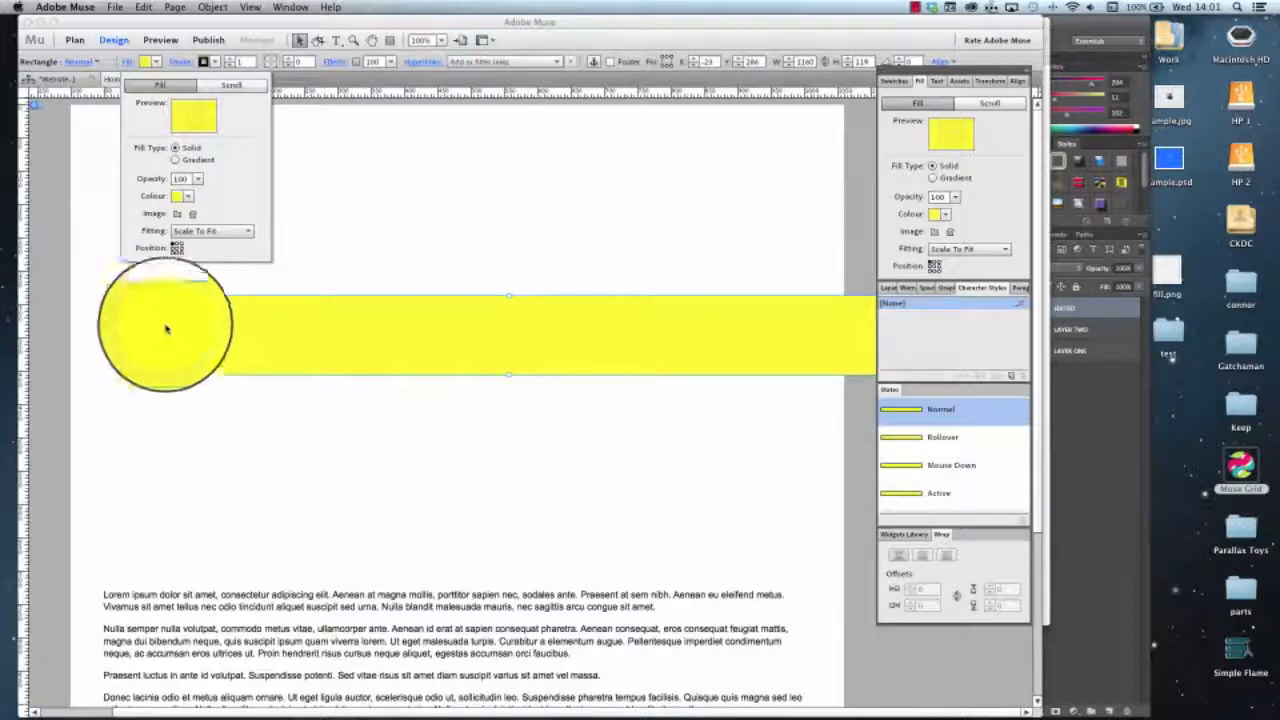
Return the rectangle to the page's upper edge at full width, and set its fill image to Tile with a centred position.
{"action": "left_click_drag", "start_coordinate": [394, 229], "coordinate": [206, 167]}
{"action": "left_click_drag", "start_coordinate": [205, 280], "coordinate": [200, 177]}
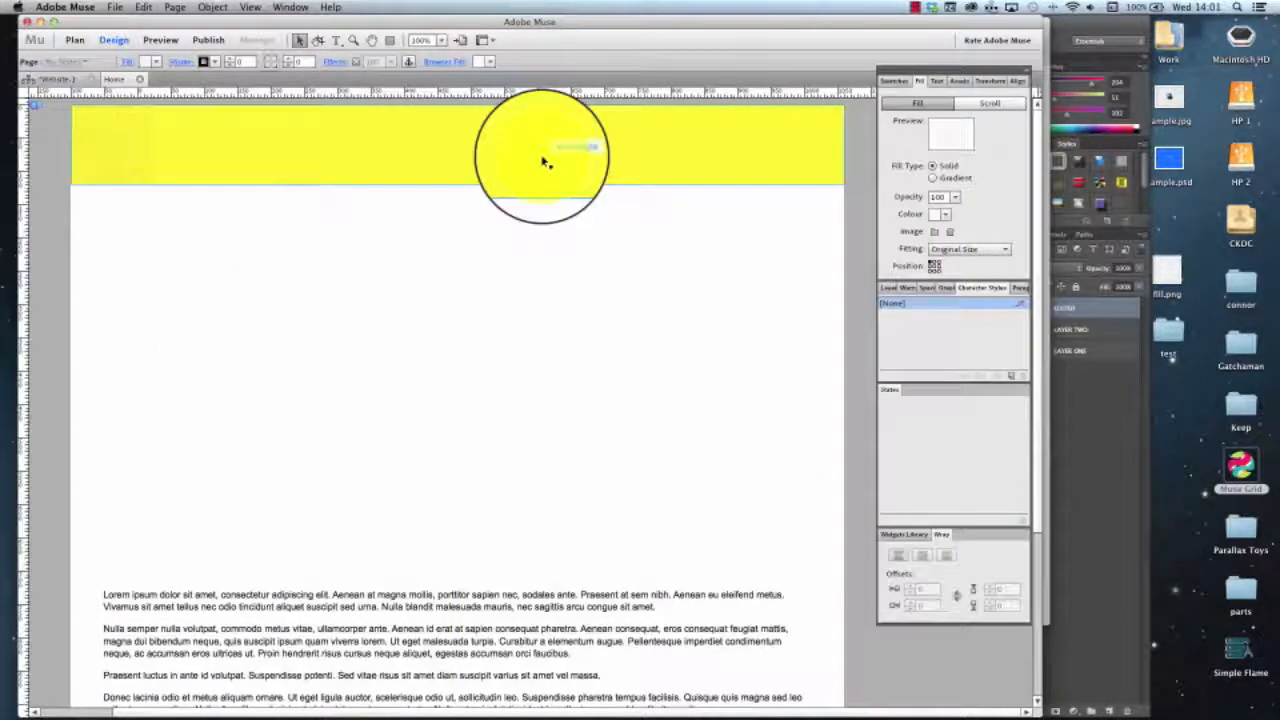
{"action": "left_click", "coordinate": [545, 162]}
{"action": "left_click", "coordinate": [133, 63]}
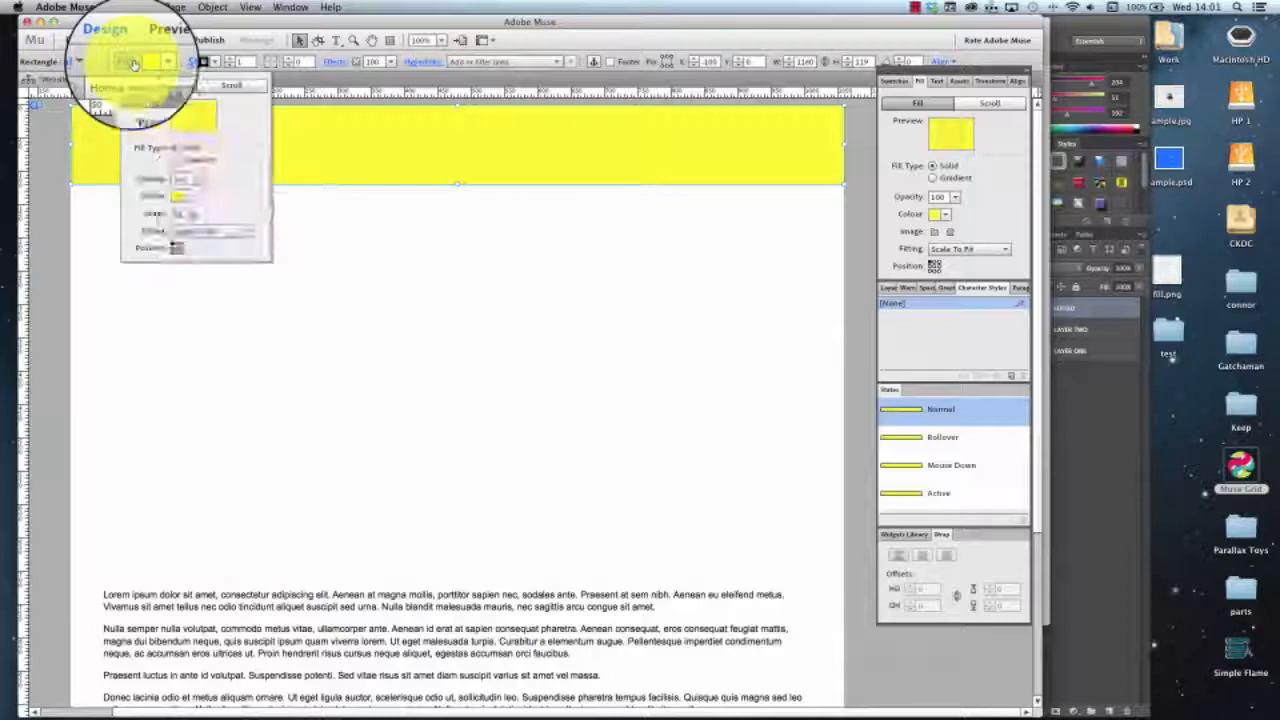
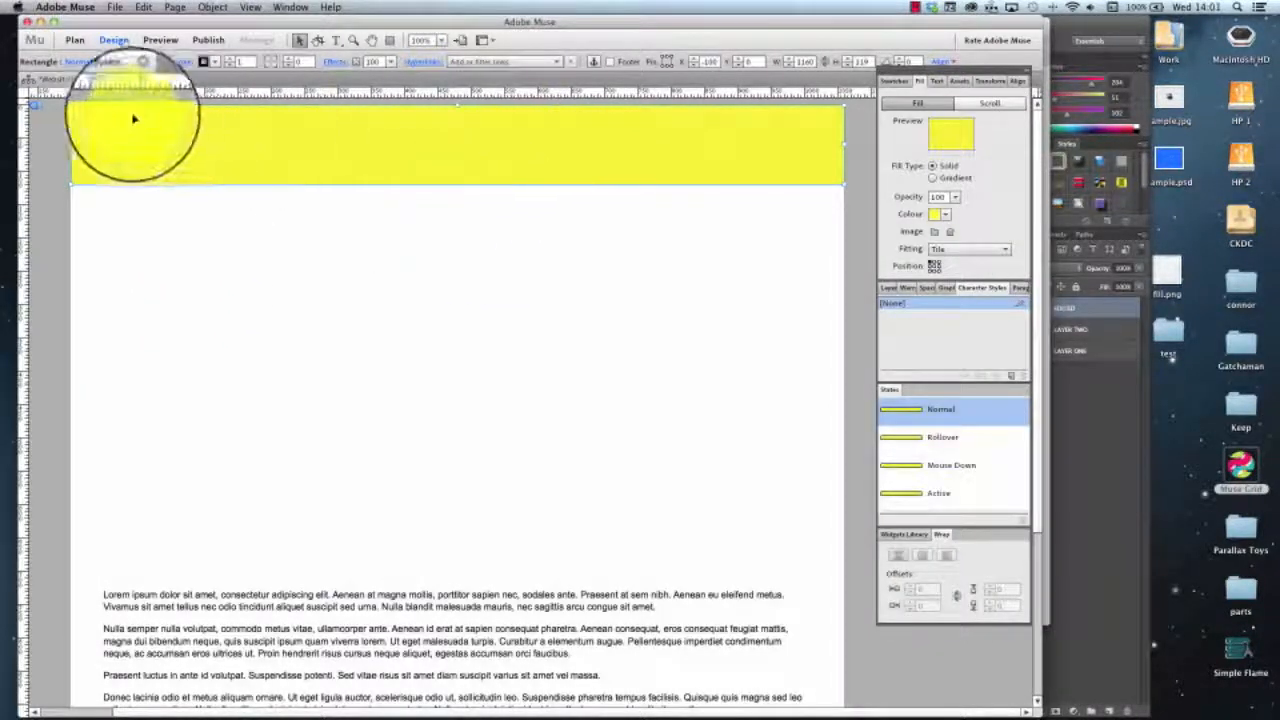
{"action": "left_click", "coordinate": [145, 61]}
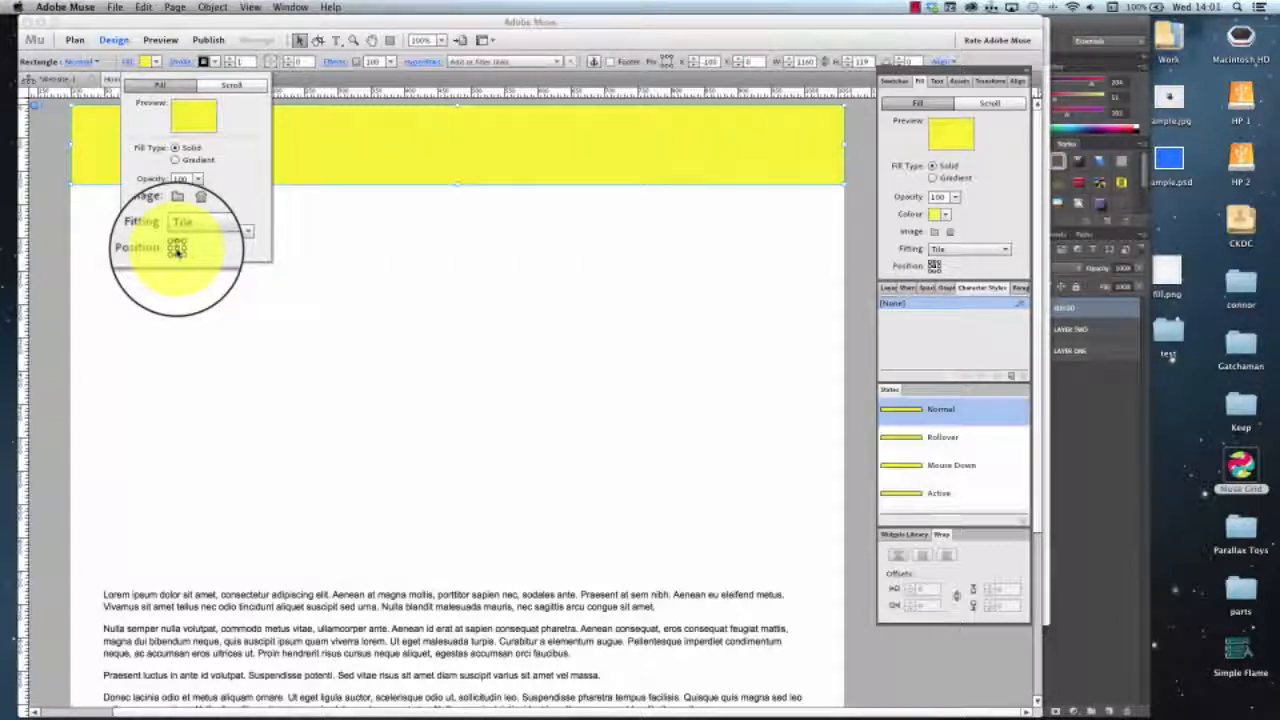
Preview the page in Chrome, check the yellow bar while widening and narrowing the browser window, and return to Muse.
{"action": "left_click", "coordinate": [118, 8]}
{"action": "left_click", "coordinate": [185, 245]}
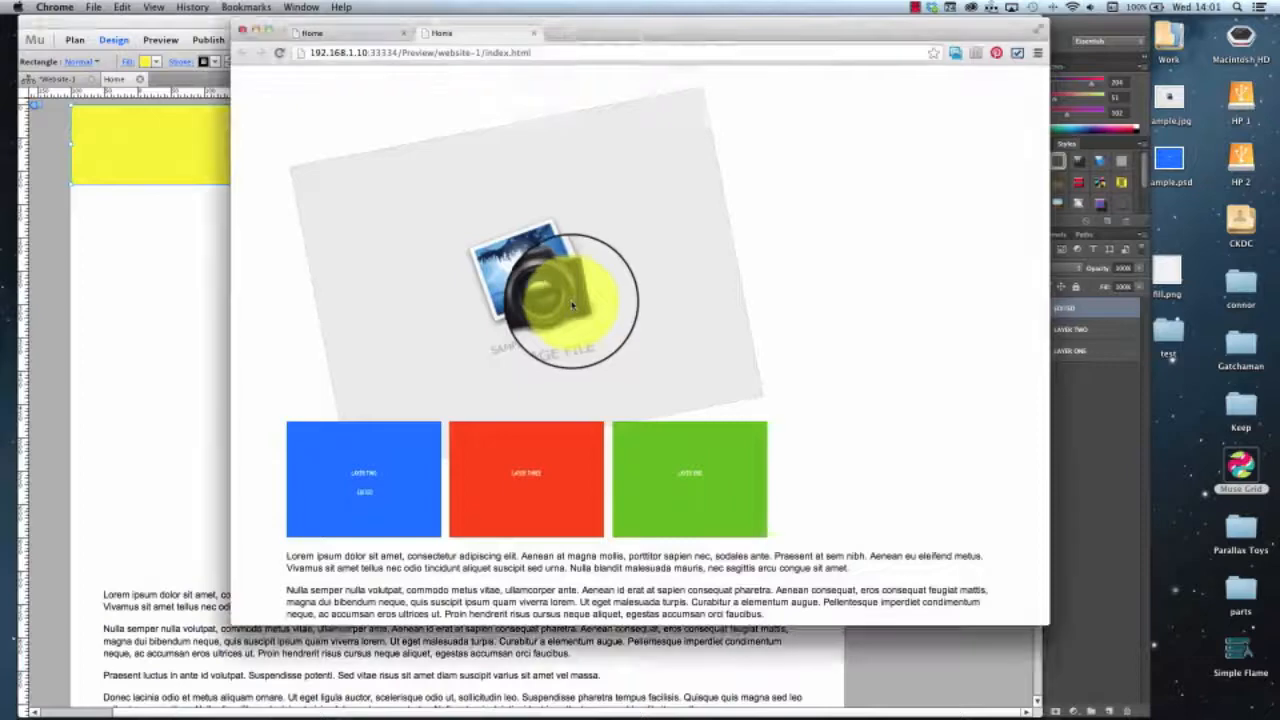
{"action": "left_click_drag", "start_coordinate": [1050, 237], "coordinate": [1253, 272]}
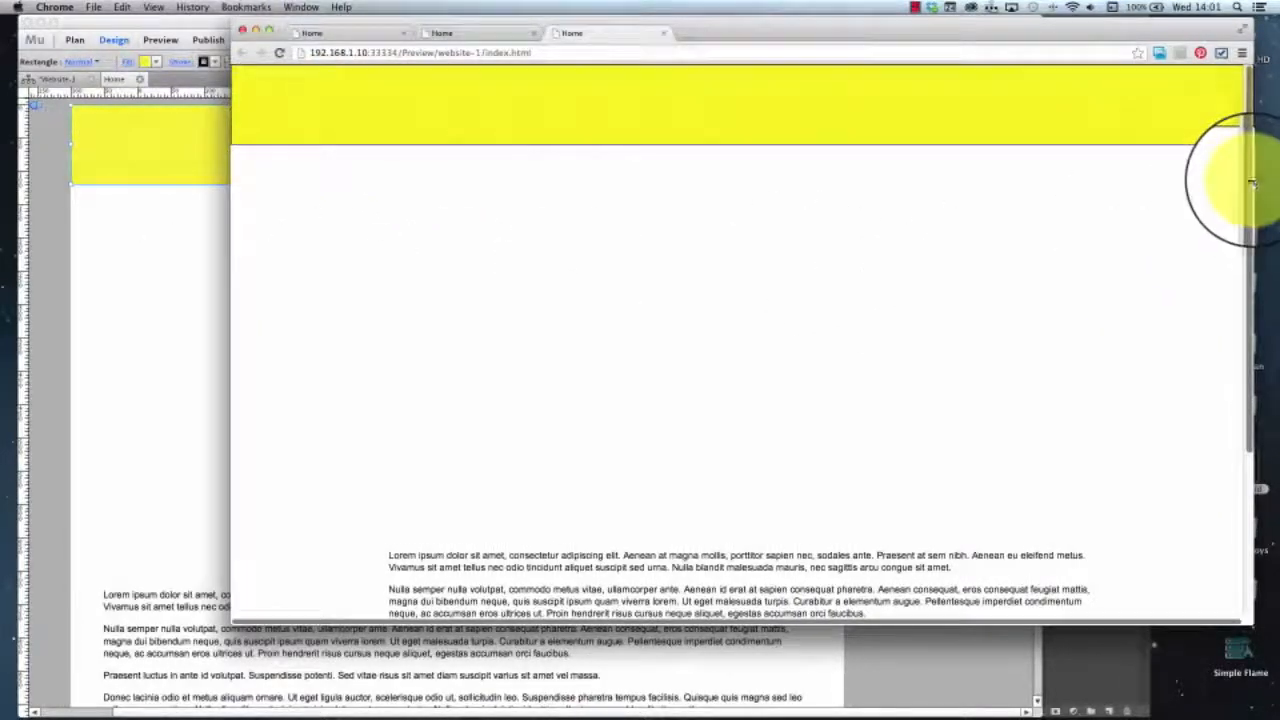
{"action": "left_click_drag", "start_coordinate": [1255, 180], "coordinate": [980, 170]}
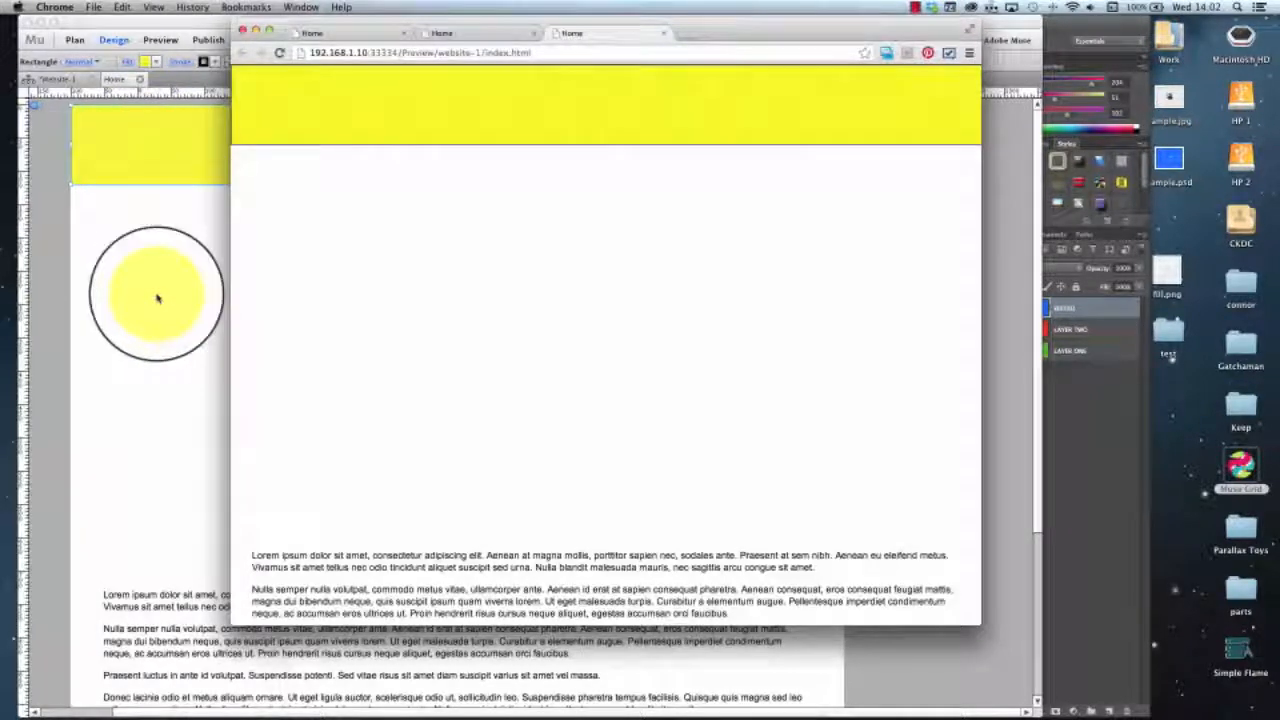
{"action": "left_click", "coordinate": [157, 298]}
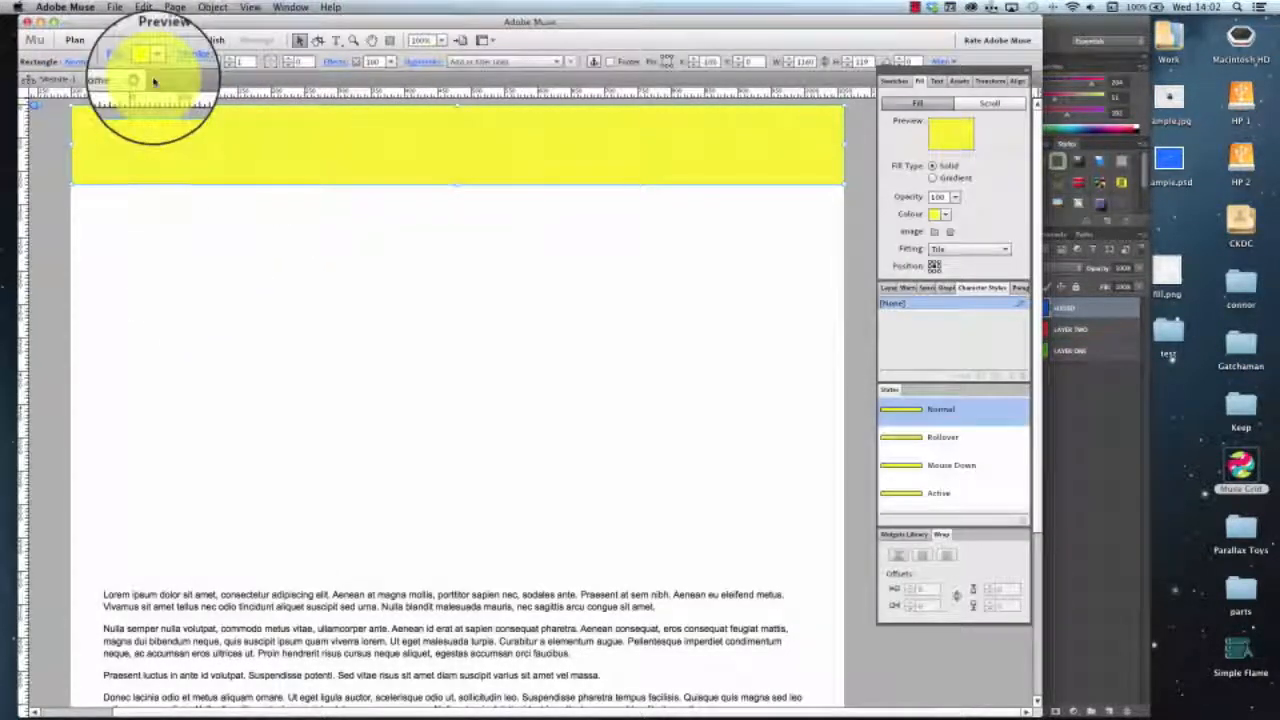
Duplicate the yellow rectangle, place the copy below it at about Y 211, and set the copy's fill colour to none.
{"action": "left_click", "coordinate": [147, 61]}
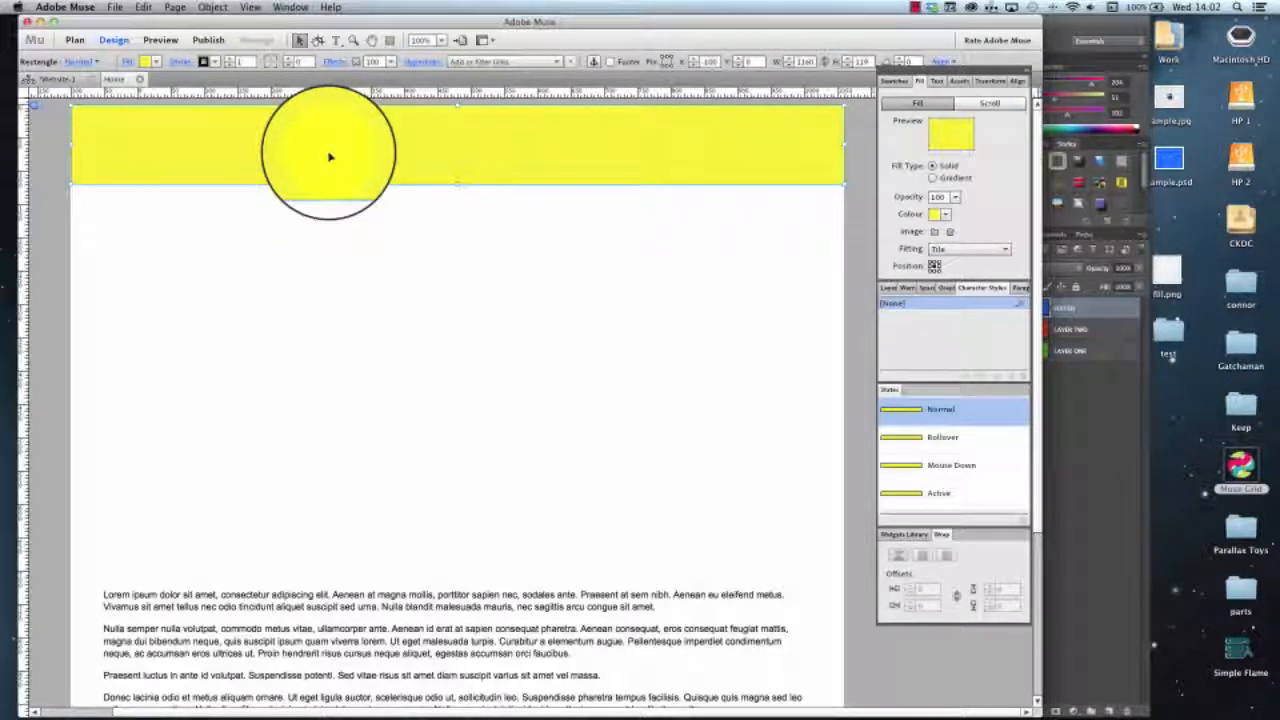
{"action": "key", "text": "super+v"}
{"action": "left_click_drag", "start_coordinate": [517, 406], "coordinate": [440, 288]}
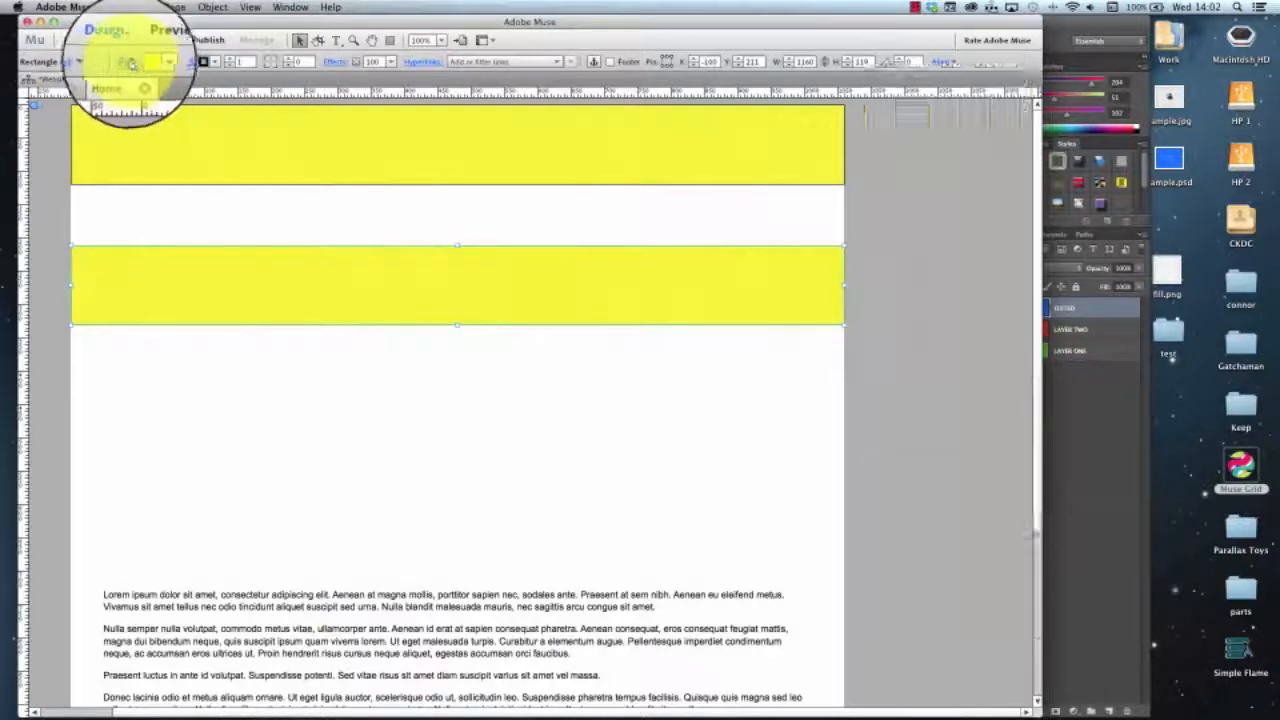
{"action": "left_click", "coordinate": [146, 61]}
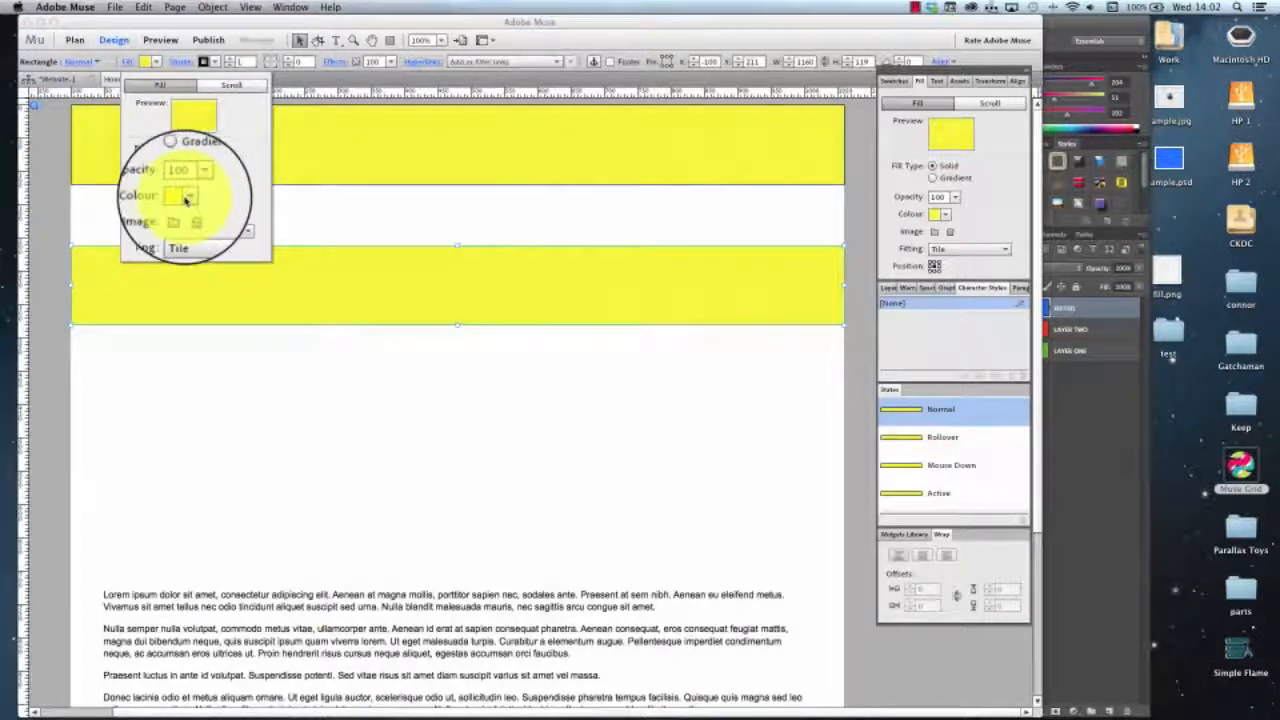
{"action": "left_click", "coordinate": [188, 198]}
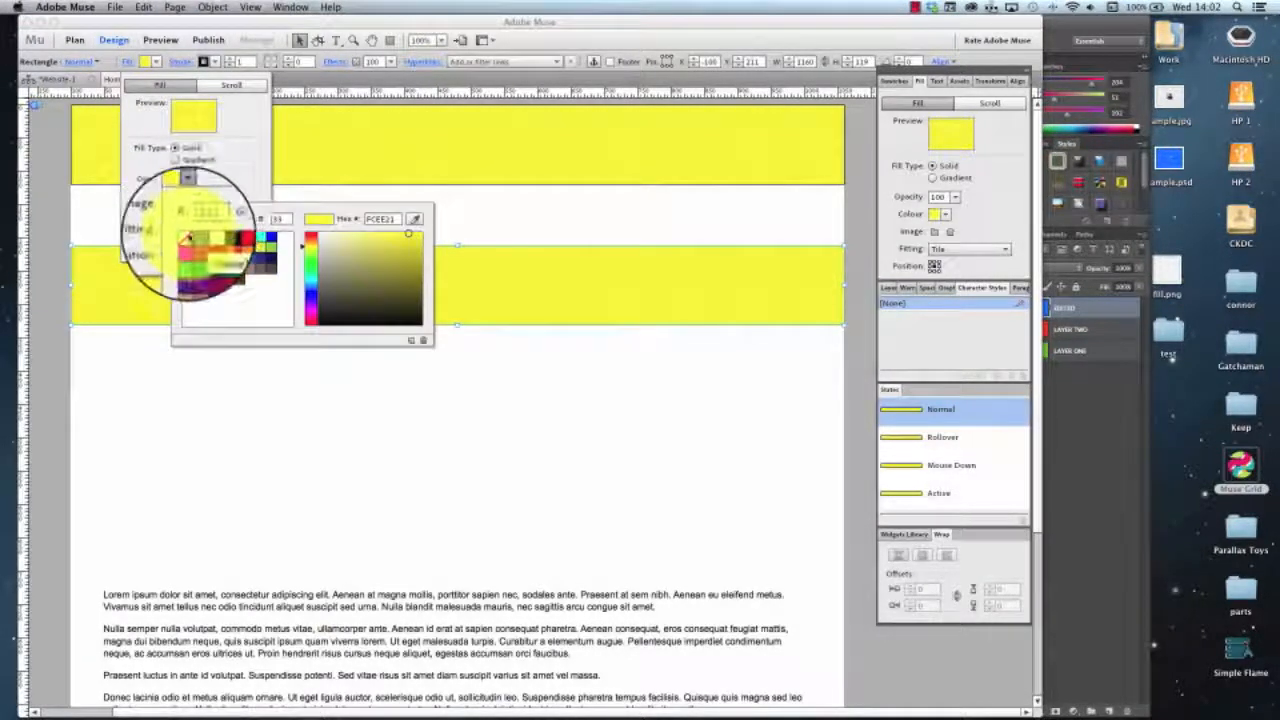
{"action": "left_click", "coordinate": [185, 238]}
Give the rectangle at the page's upper edge a vertical gradient fill from yellow to red (ED1C24).
{"action": "left_click", "coordinate": [440, 145]}
{"action": "left_click", "coordinate": [124, 63]}
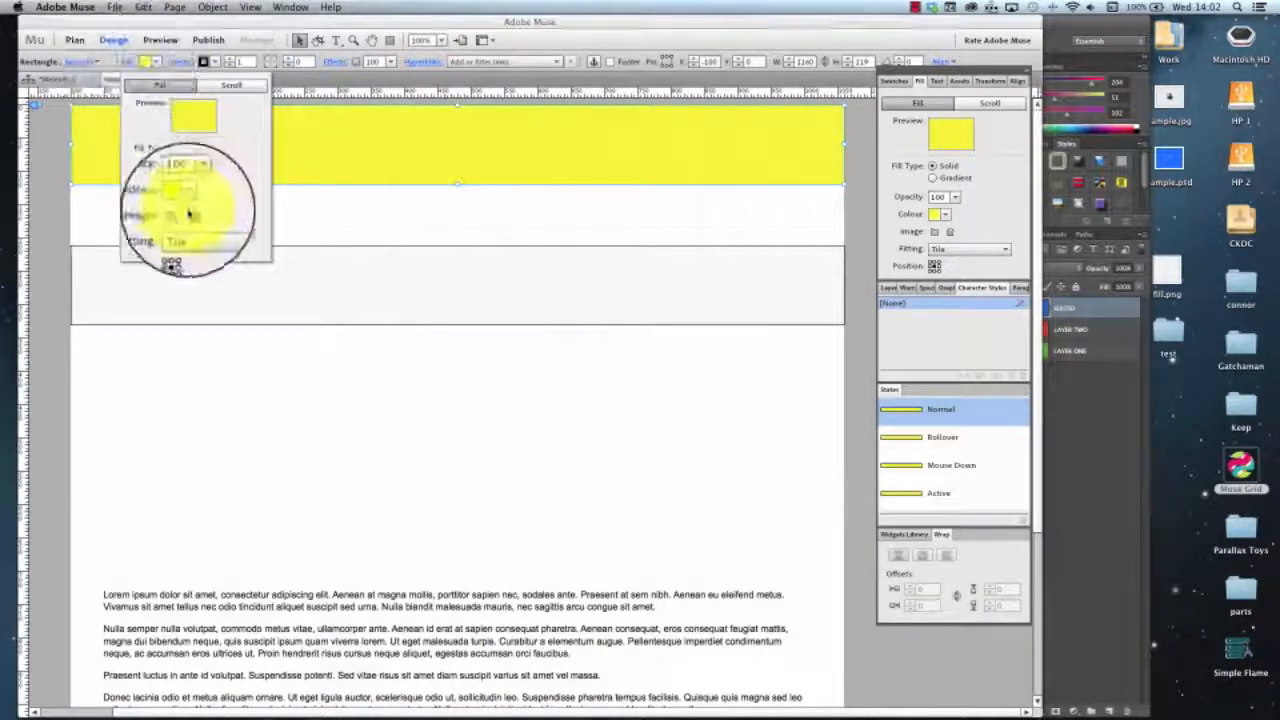
{"action": "left_click", "coordinate": [176, 161]}
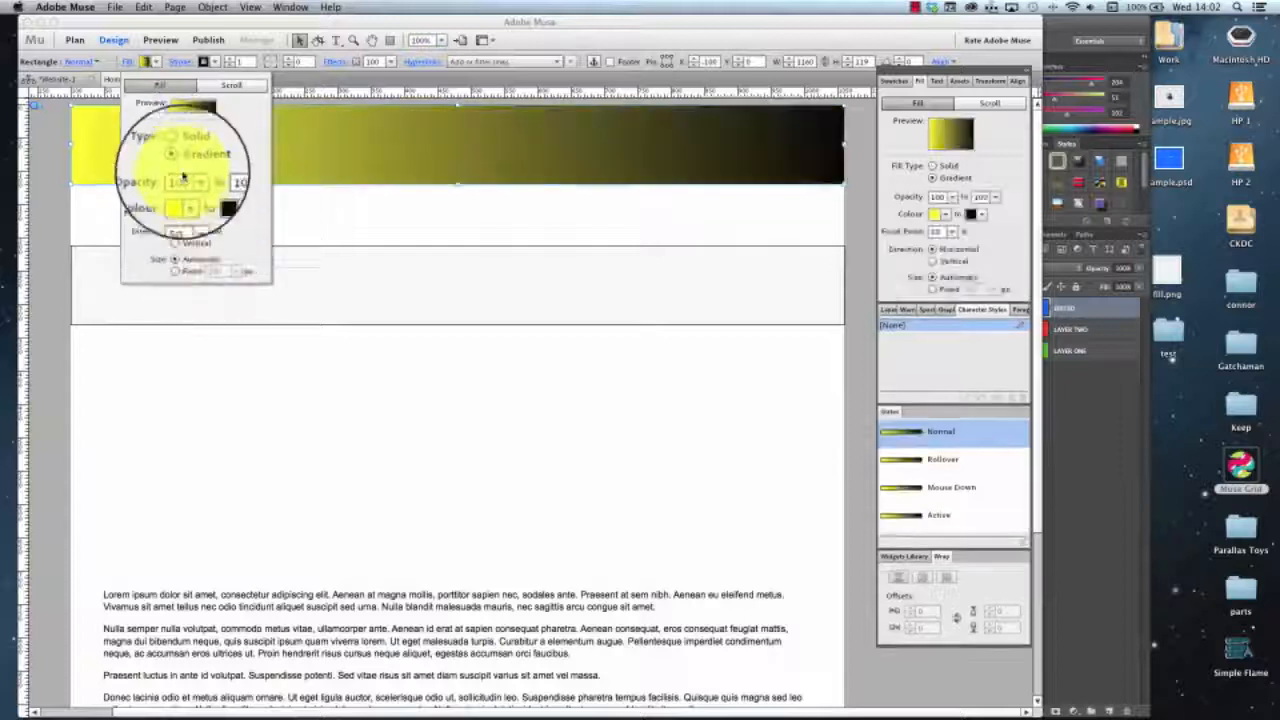
{"action": "left_click", "coordinate": [175, 245]}
{"action": "left_click", "coordinate": [222, 200]}
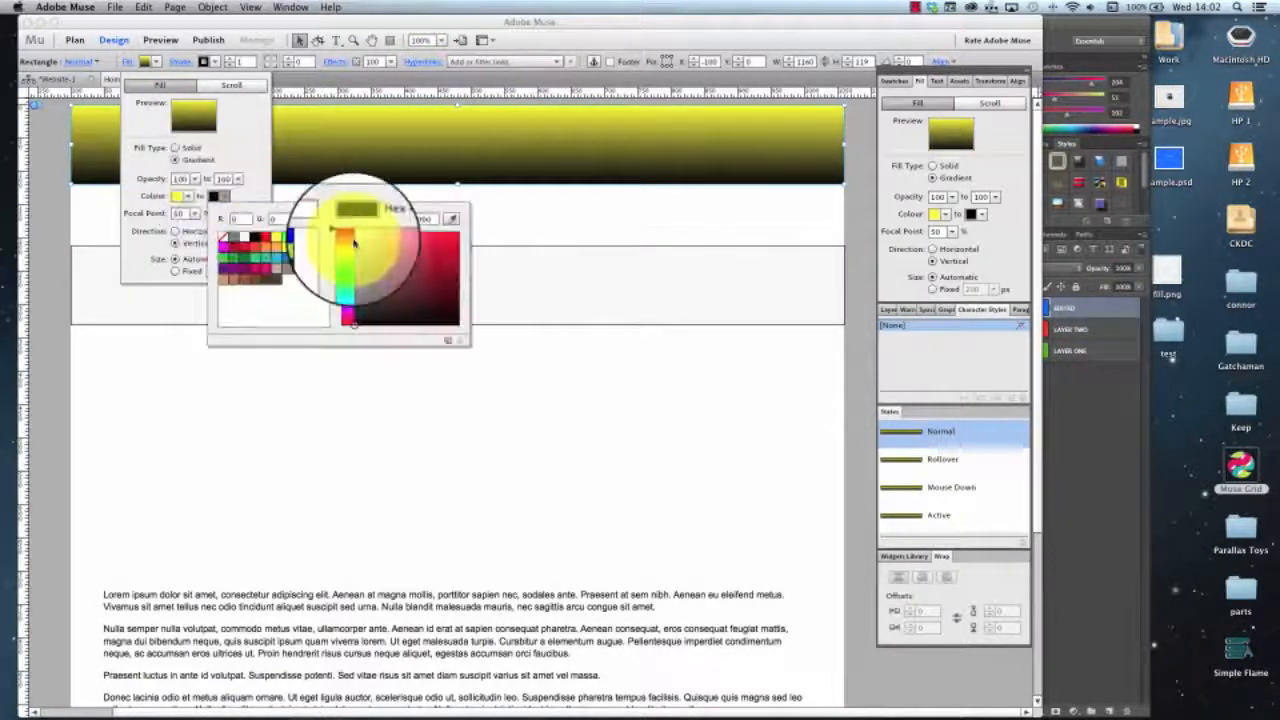
{"action": "left_click", "coordinate": [246, 253]}
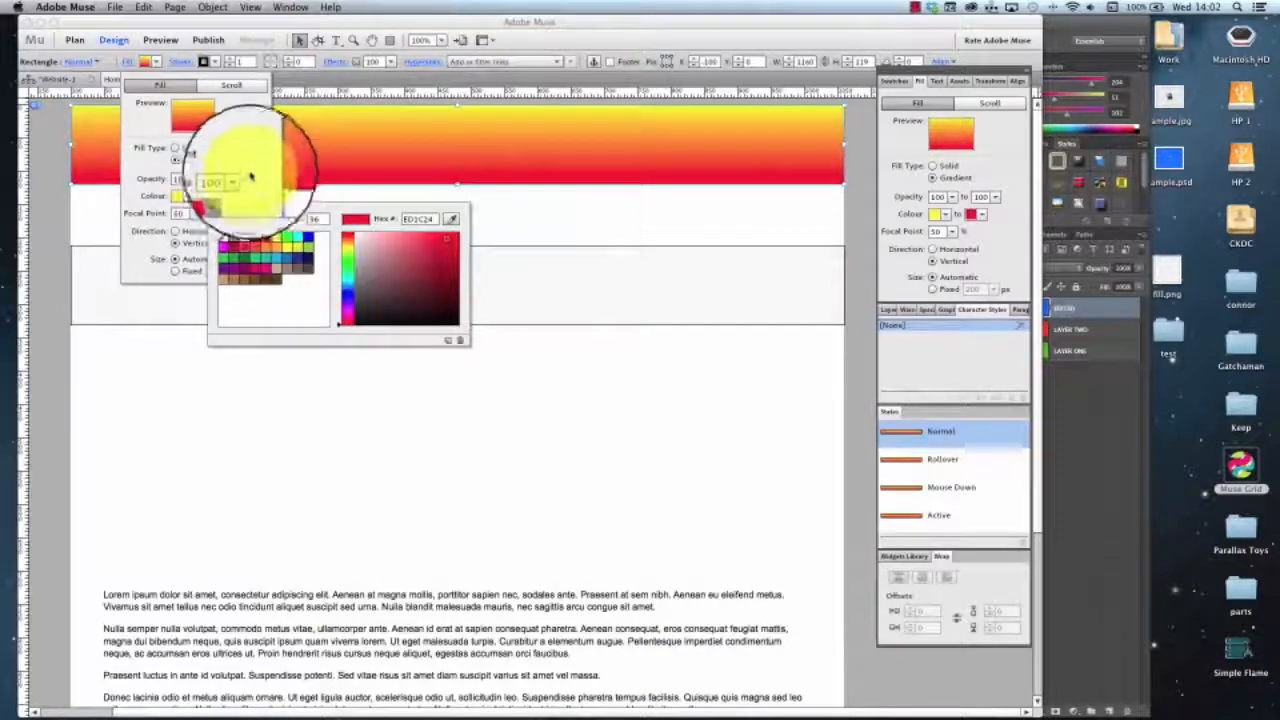
Delete the unfilled copy below the gradient rectangle and leave nothing selected.
{"action": "left_click", "coordinate": [246, 164]}
{"action": "left_click", "coordinate": [331, 208]}
{"action": "left_click_drag", "start_coordinate": [331, 202], "coordinate": [131, 373]}
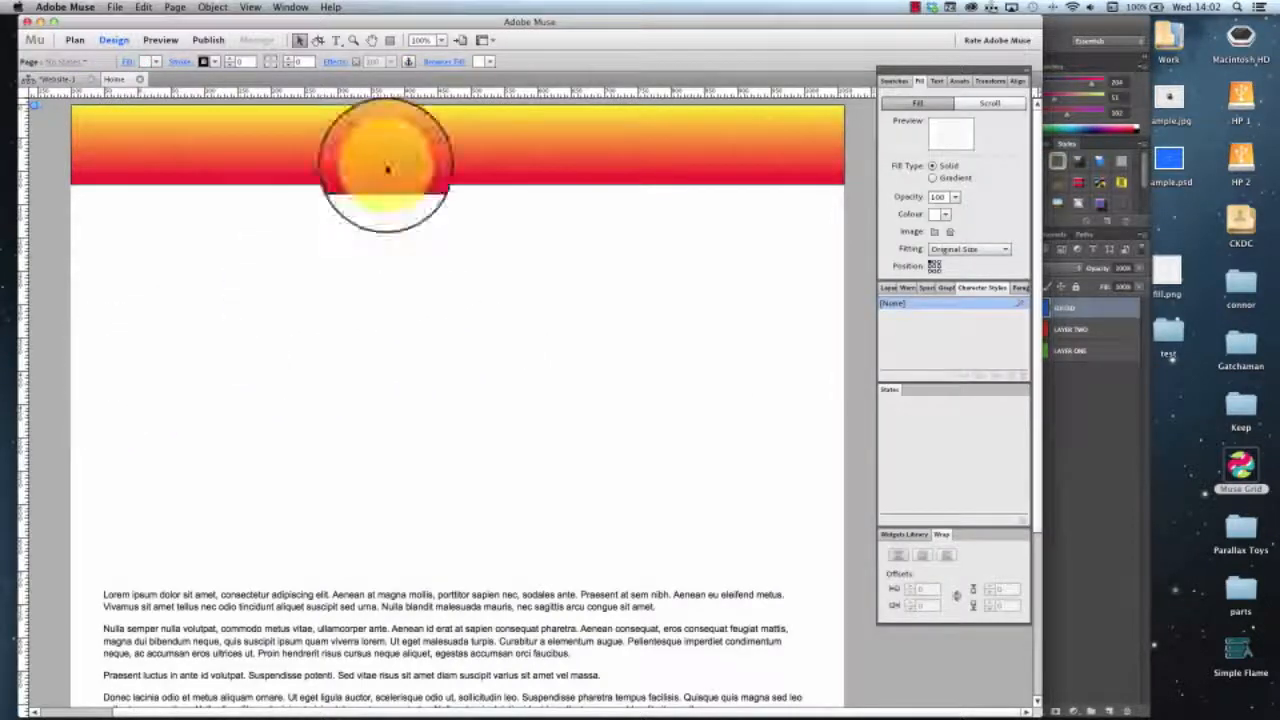
Preview the page in Chrome and examine the gradient bar while scrolling the page and resizing the browser window.
{"action": "left_click", "coordinate": [115, 7]}
{"action": "left_click", "coordinate": [210, 246]}
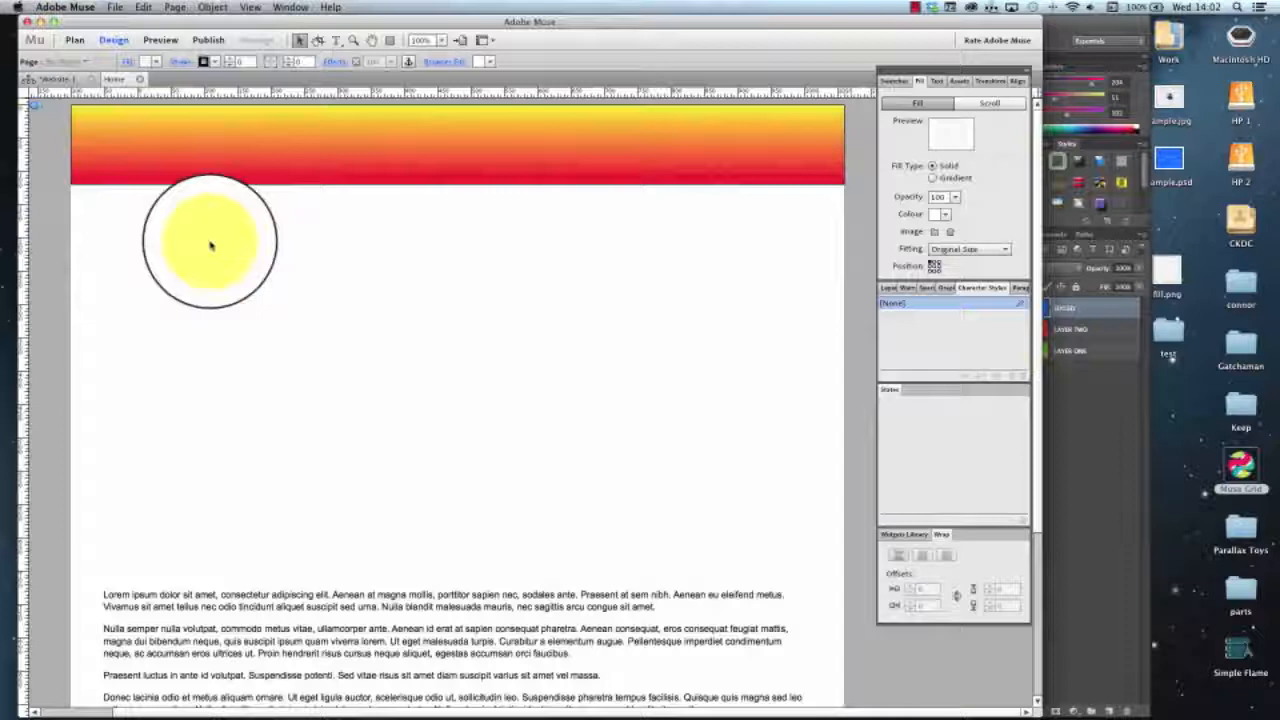
{"action": "left_click_drag", "start_coordinate": [979, 281], "coordinate": [1105, 312]}
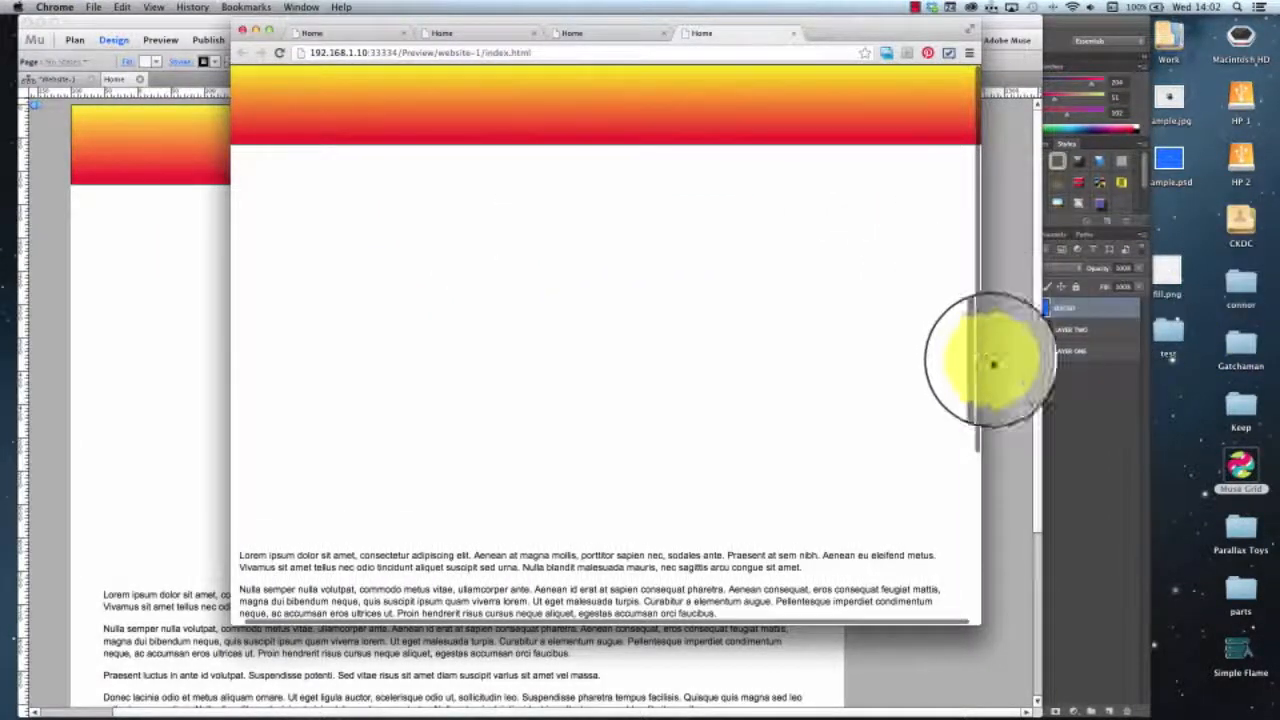
{"action": "scroll", "coordinate": [980, 526], "scroll_direction": "down", "scroll_amount": 5}
{"action": "scroll", "coordinate": [962, 500], "scroll_direction": "up", "scroll_amount": 5}
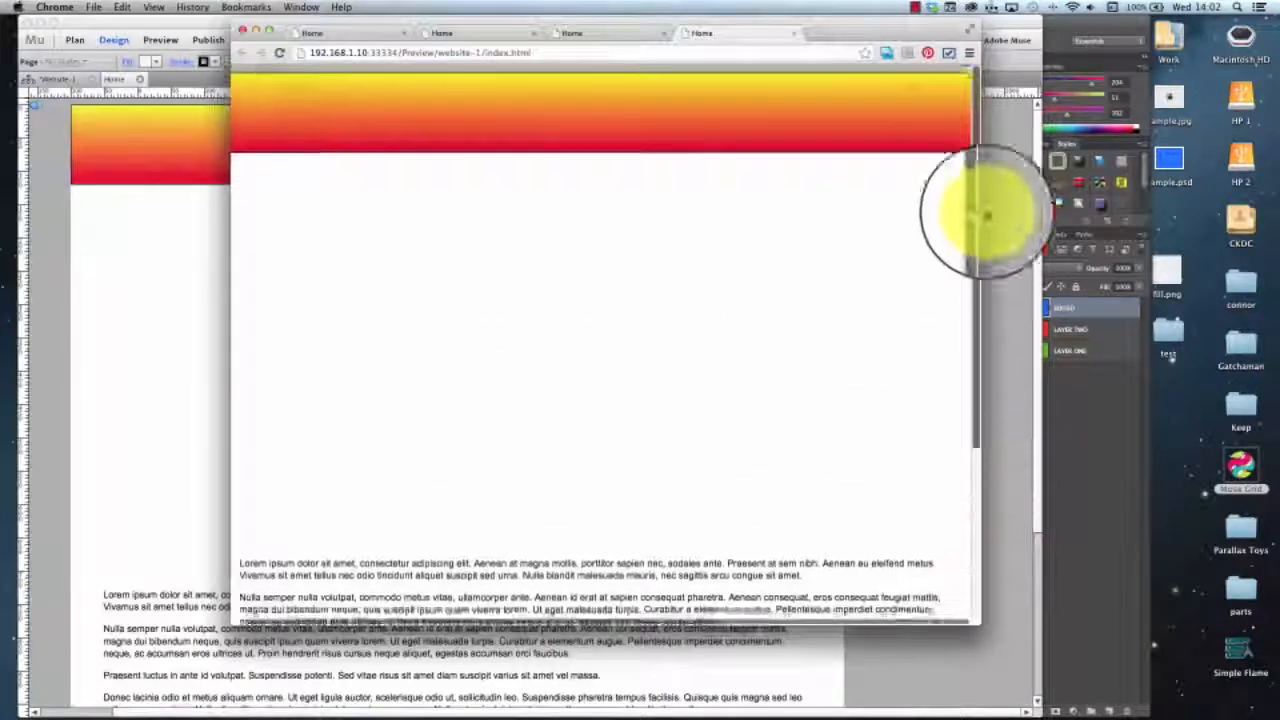
{"action": "left_click_drag", "start_coordinate": [977, 623], "coordinate": [1022, 624]}
Close all four preview tabs in Chrome to return to the Muse page.
{"action": "left_click", "coordinate": [785, 28]}
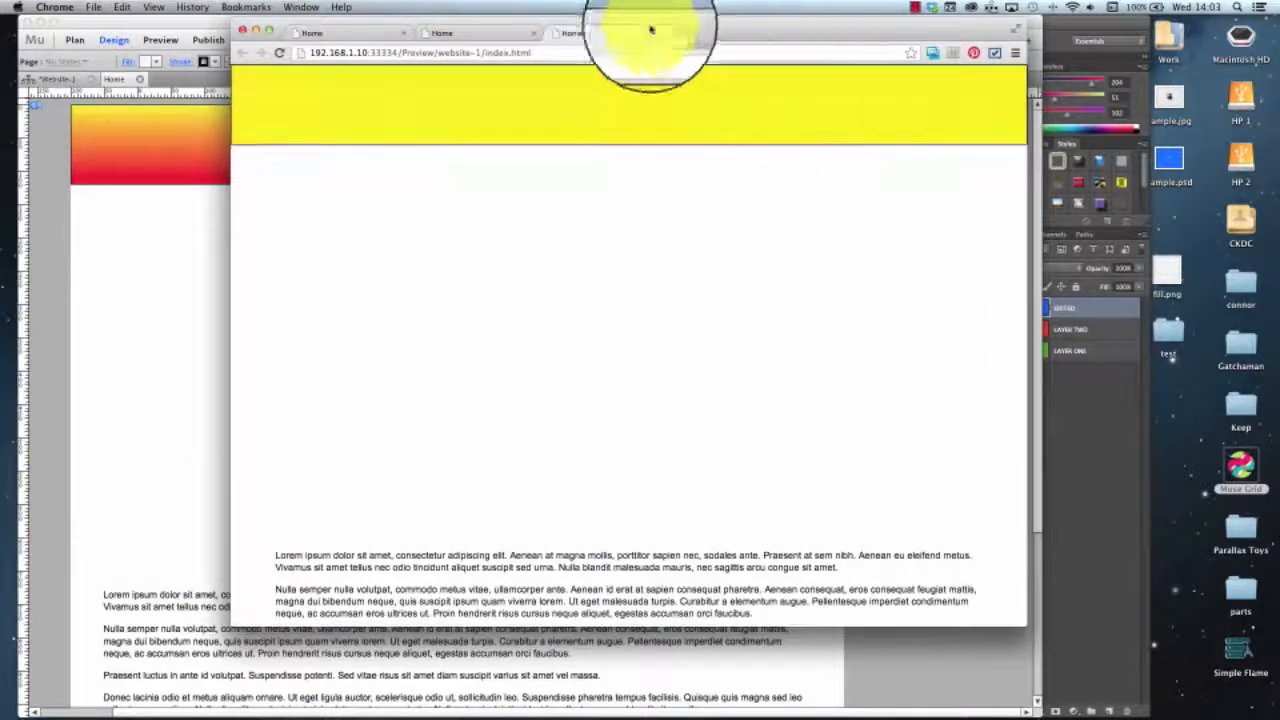
{"action": "left_click", "coordinate": [660, 34]}
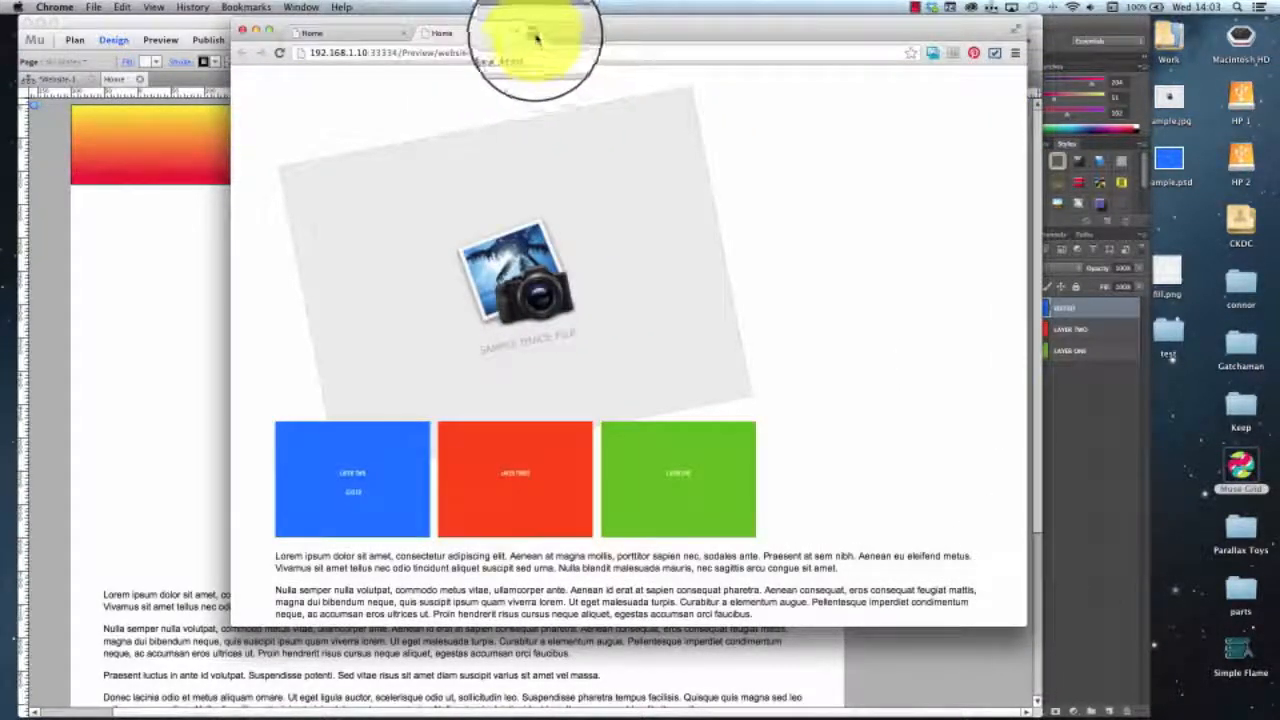
{"action": "left_click", "coordinate": [536, 36]}
{"action": "left_click", "coordinate": [404, 35]}
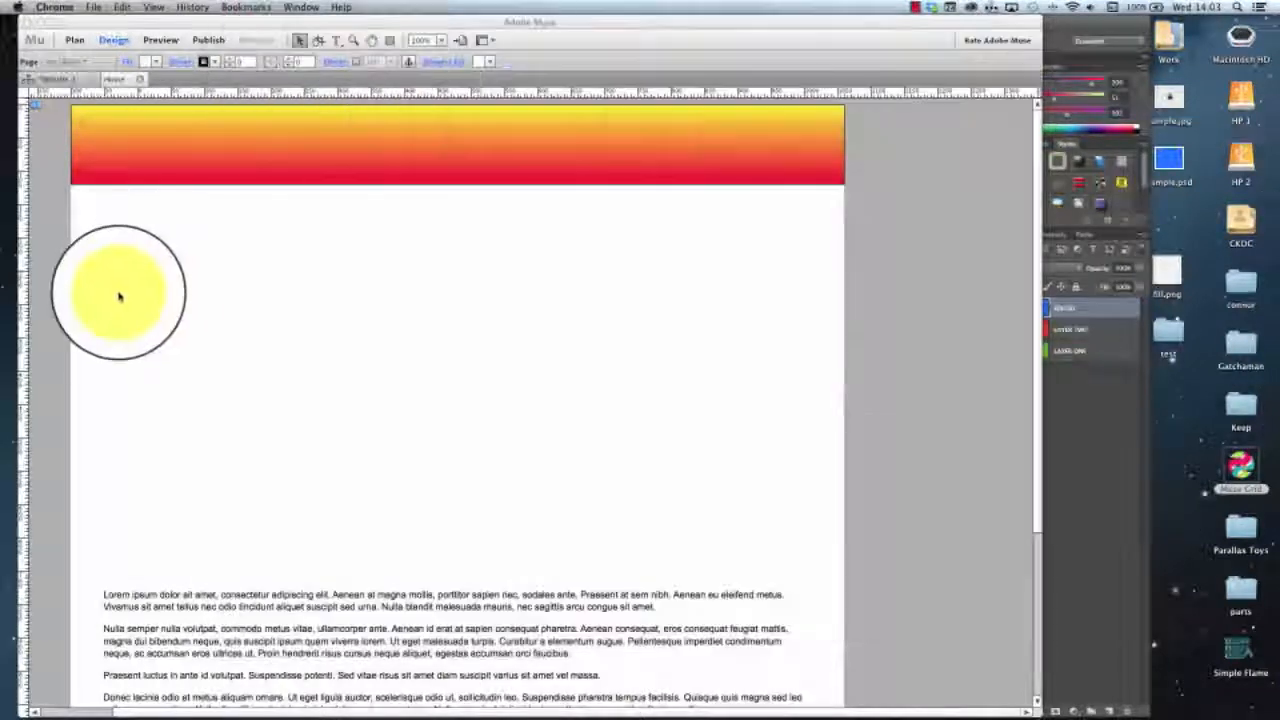
Delete the gradient rectangle from the page's upper edge.
{"action": "left_click", "coordinate": [329, 170]}
{"action": "left_click_drag", "start_coordinate": [331, 166], "coordinate": [374, 261]}
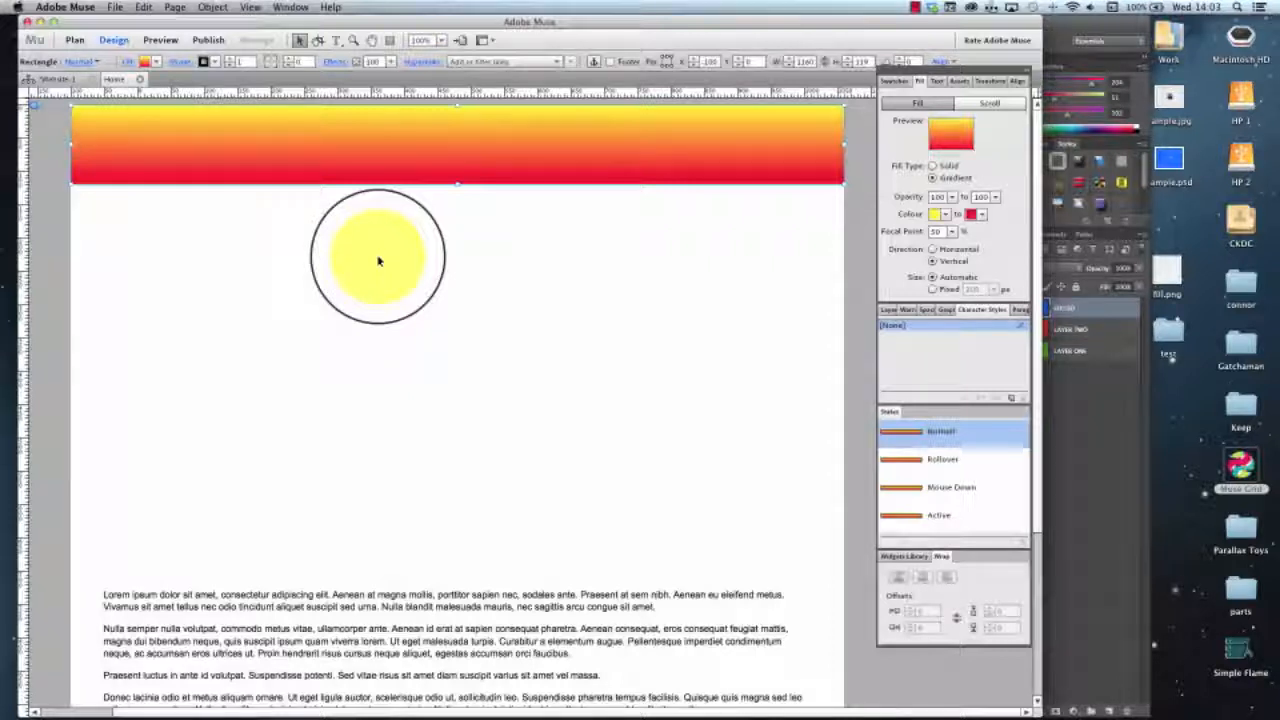
{"action": "key", "text": "Delete"}
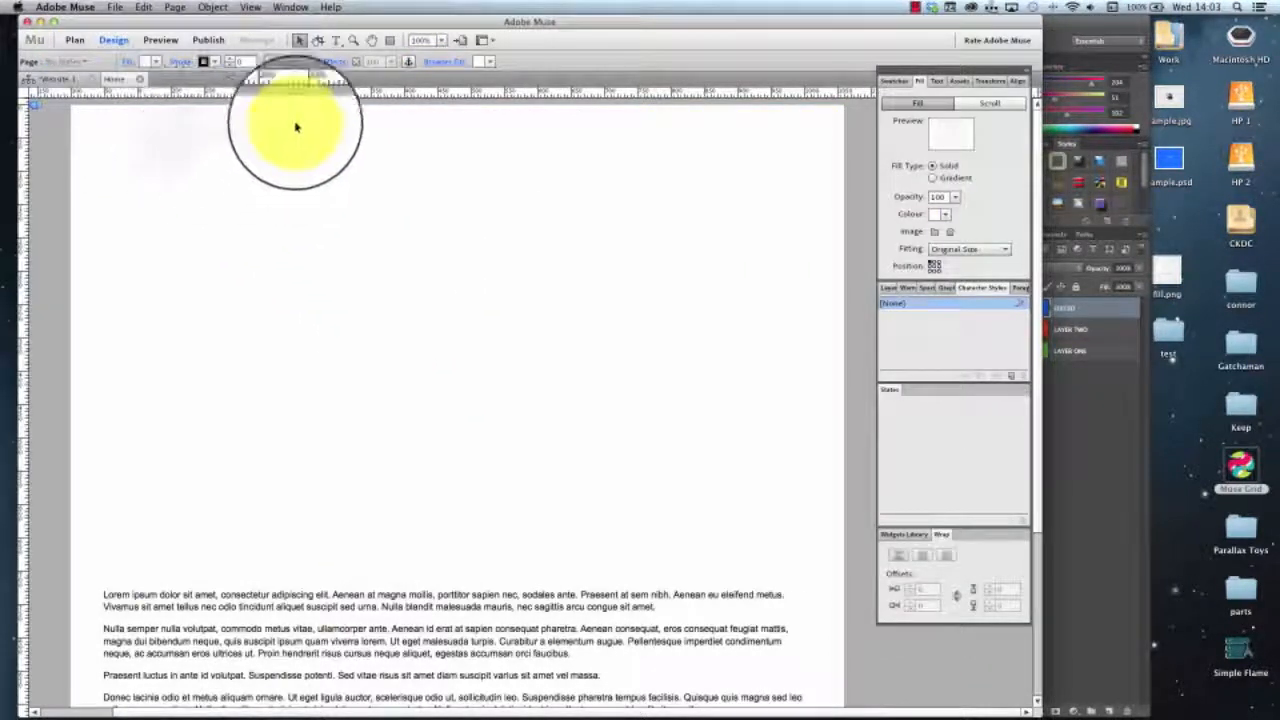
{"action": "left_click", "coordinate": [491, 61]}
{"action": "left_click", "coordinate": [437, 62]}
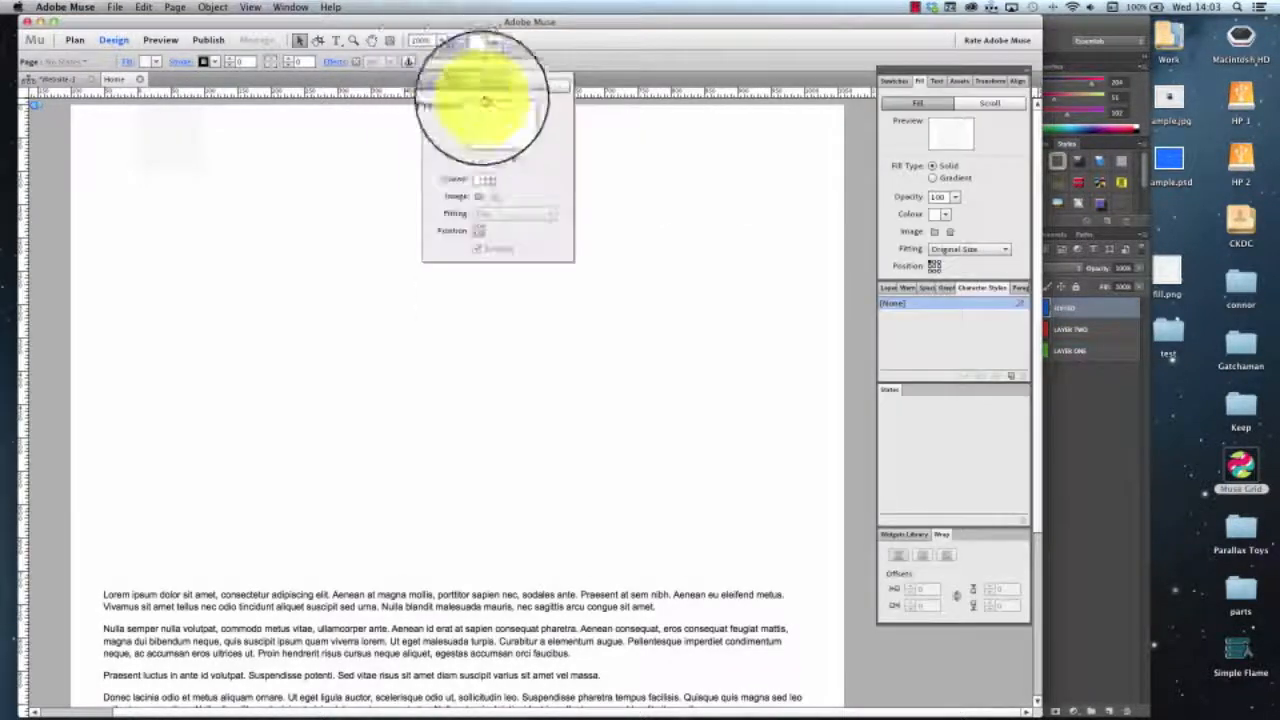
{"action": "left_click", "coordinate": [127, 61]}
{"action": "left_click", "coordinate": [314, 226]}
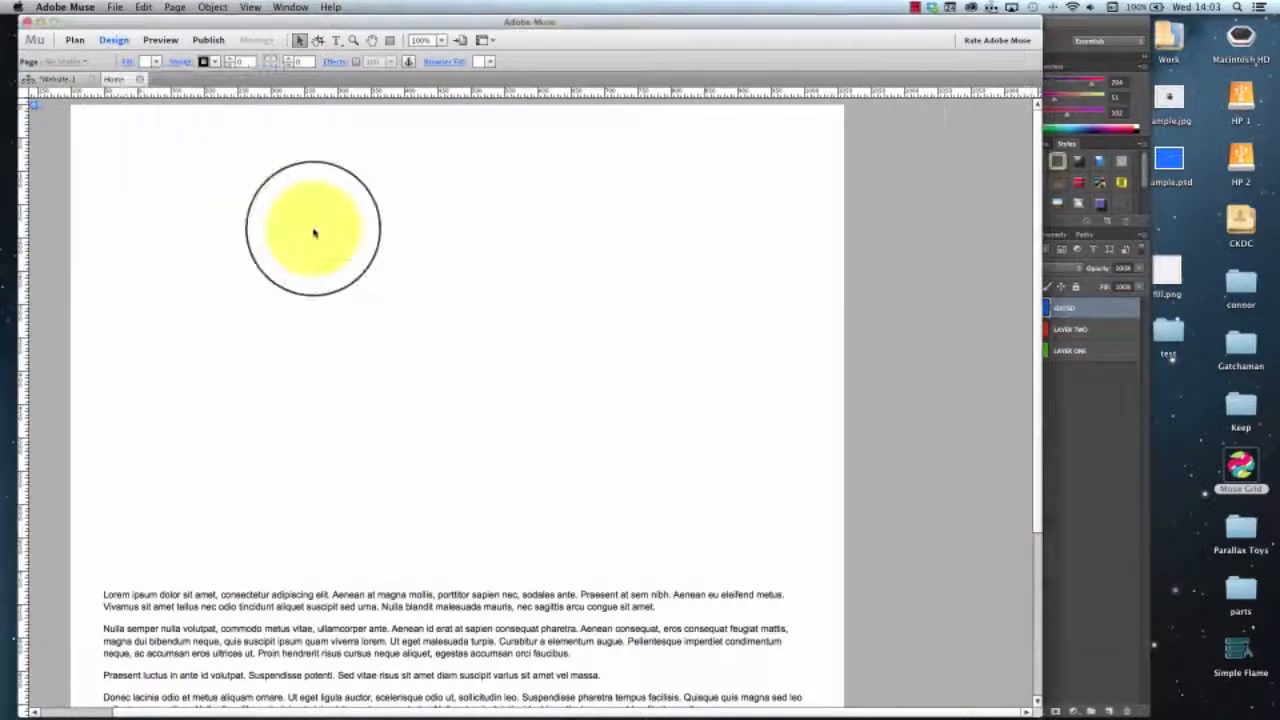
Move the Lorem ipsum text frame up the page to about Y 181.
{"action": "left_click", "coordinate": [335, 648]}
{"action": "left_click_drag", "start_coordinate": [335, 648], "coordinate": [330, 293]}
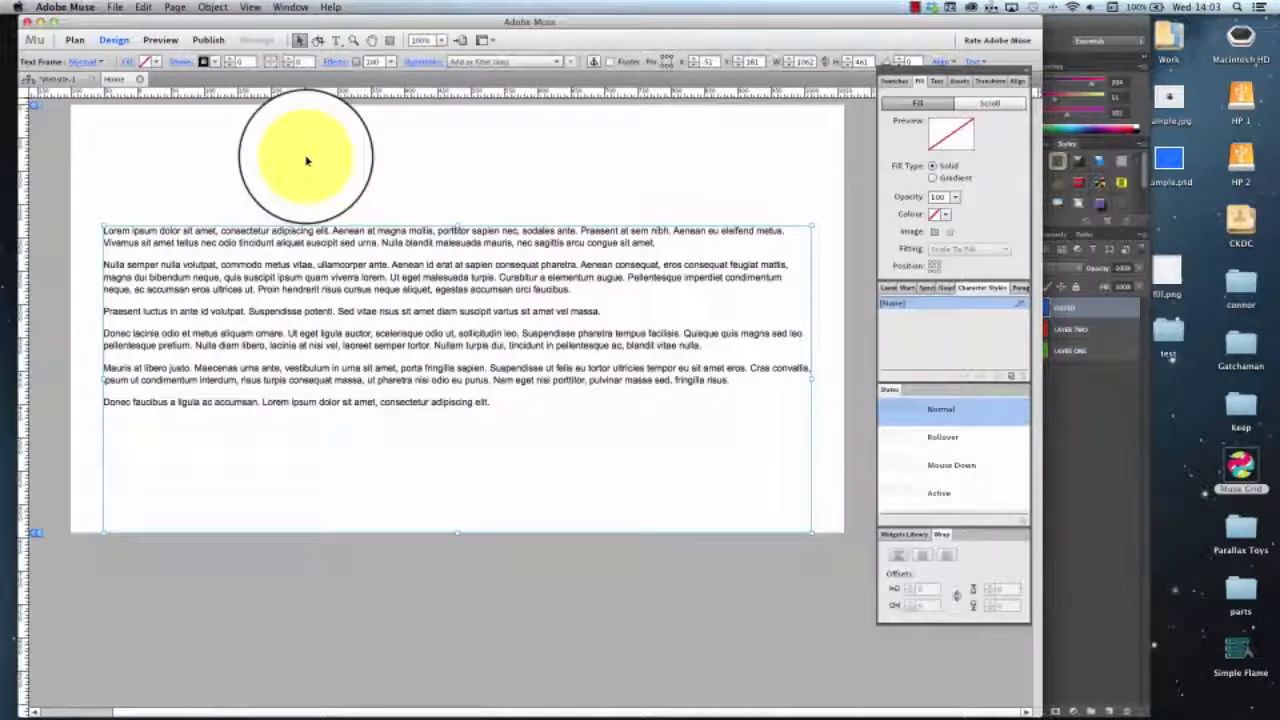
Place Sample.jpg from the desktop on the page, shrink it to about 282 × 212, and move it to about X -29, Y 24.
{"action": "left_click_drag", "start_coordinate": [1168, 98], "coordinate": [268, 147]}
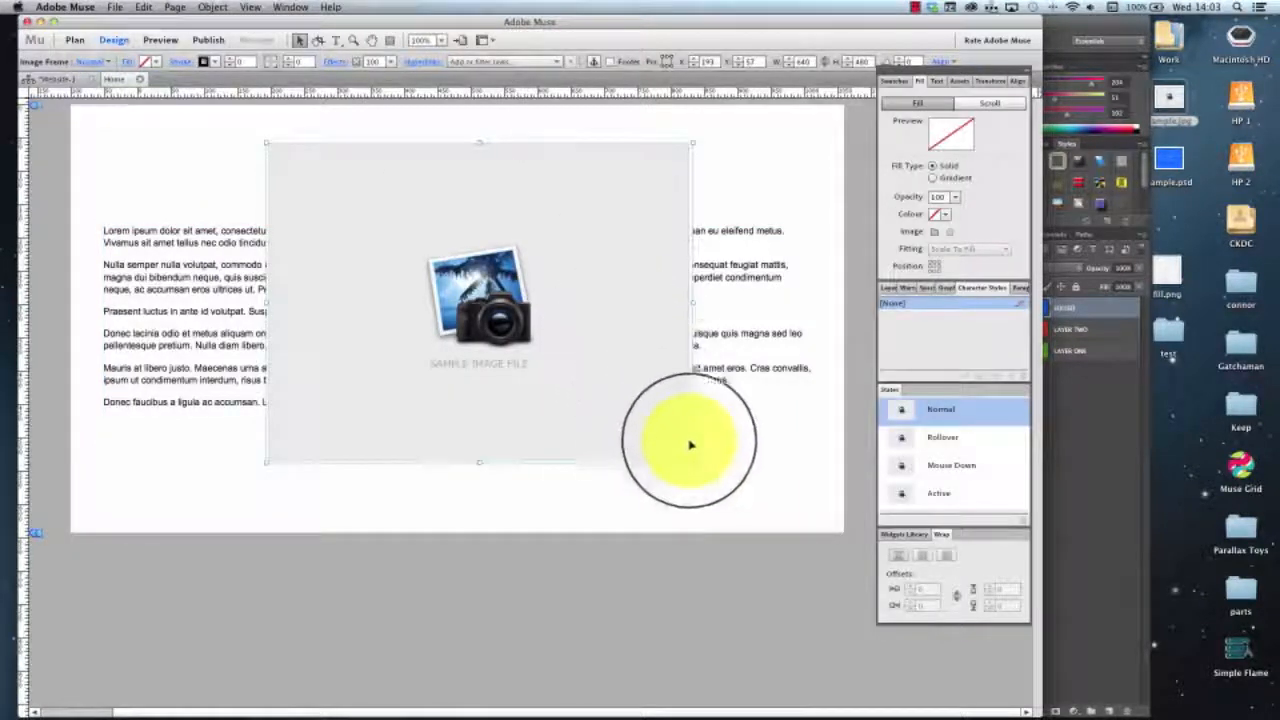
{"action": "left_click_drag", "start_coordinate": [690, 464], "coordinate": [455, 283]}
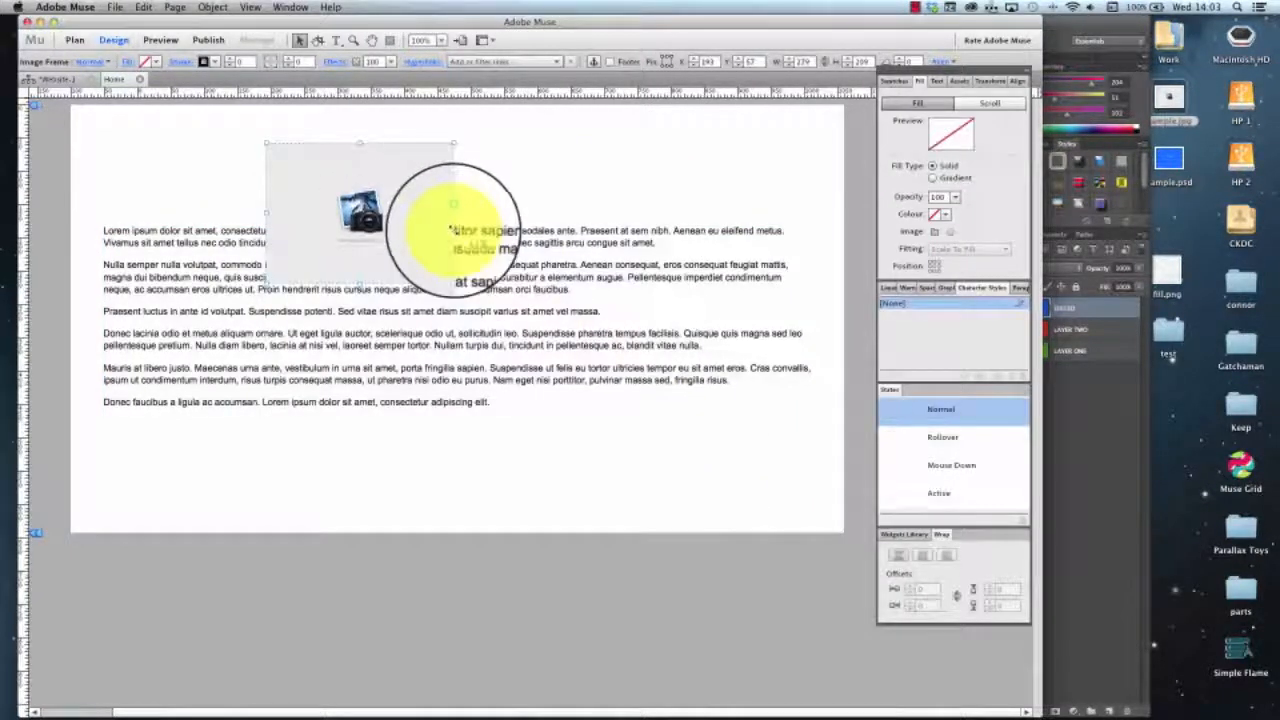
{"action": "left_click_drag", "start_coordinate": [358, 181], "coordinate": [209, 158]}
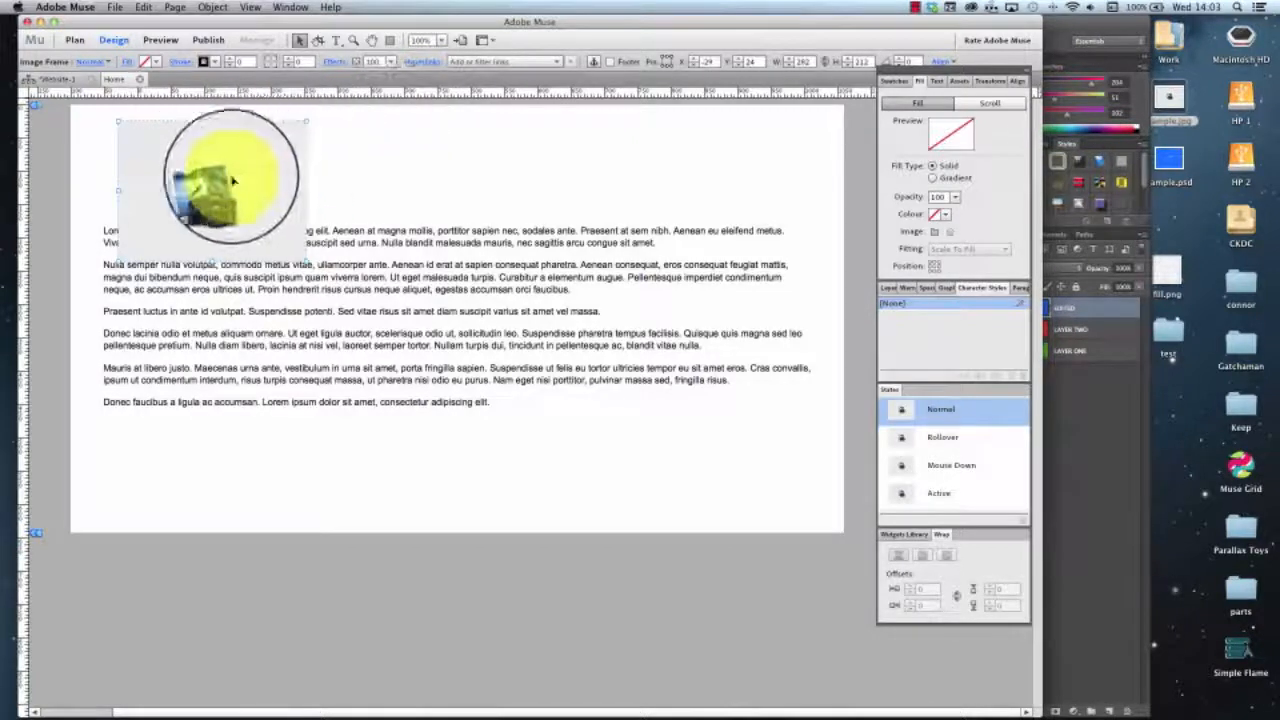
Copy the Sample.jpg image frame and delete the original from the page.
{"action": "left_click", "coordinate": [143, 7]}
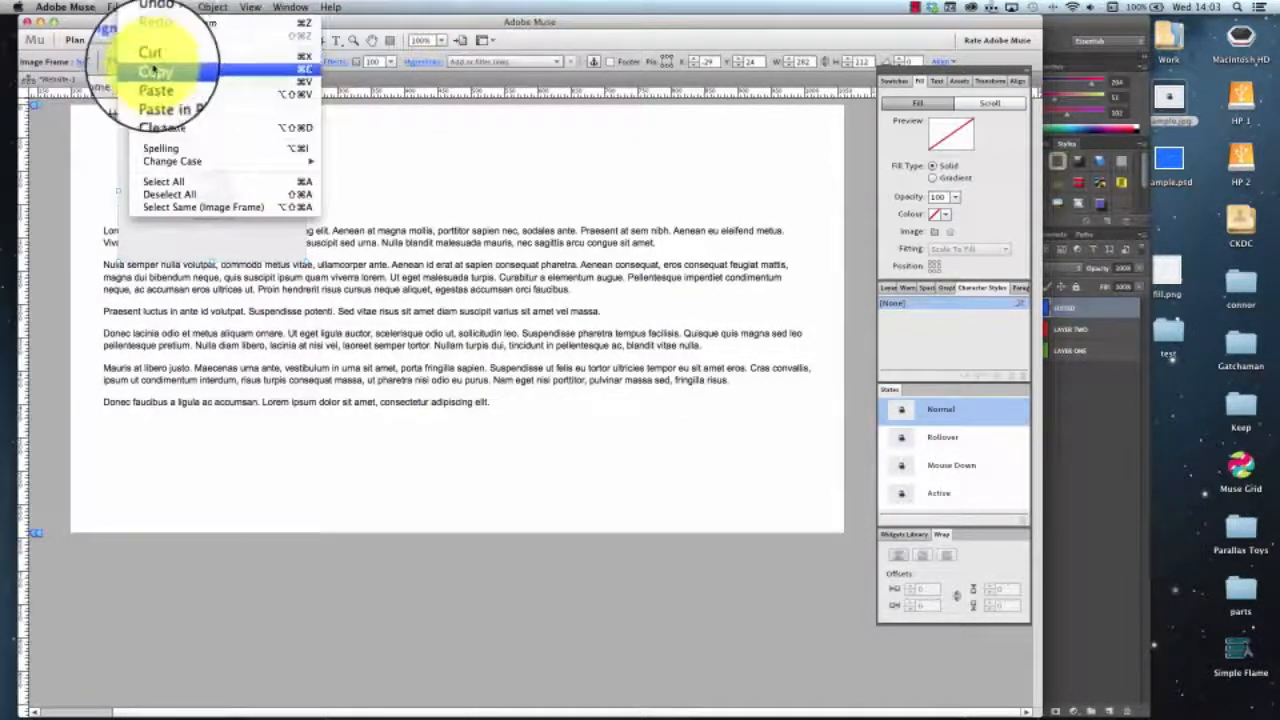
{"action": "left_click", "coordinate": [295, 168]}
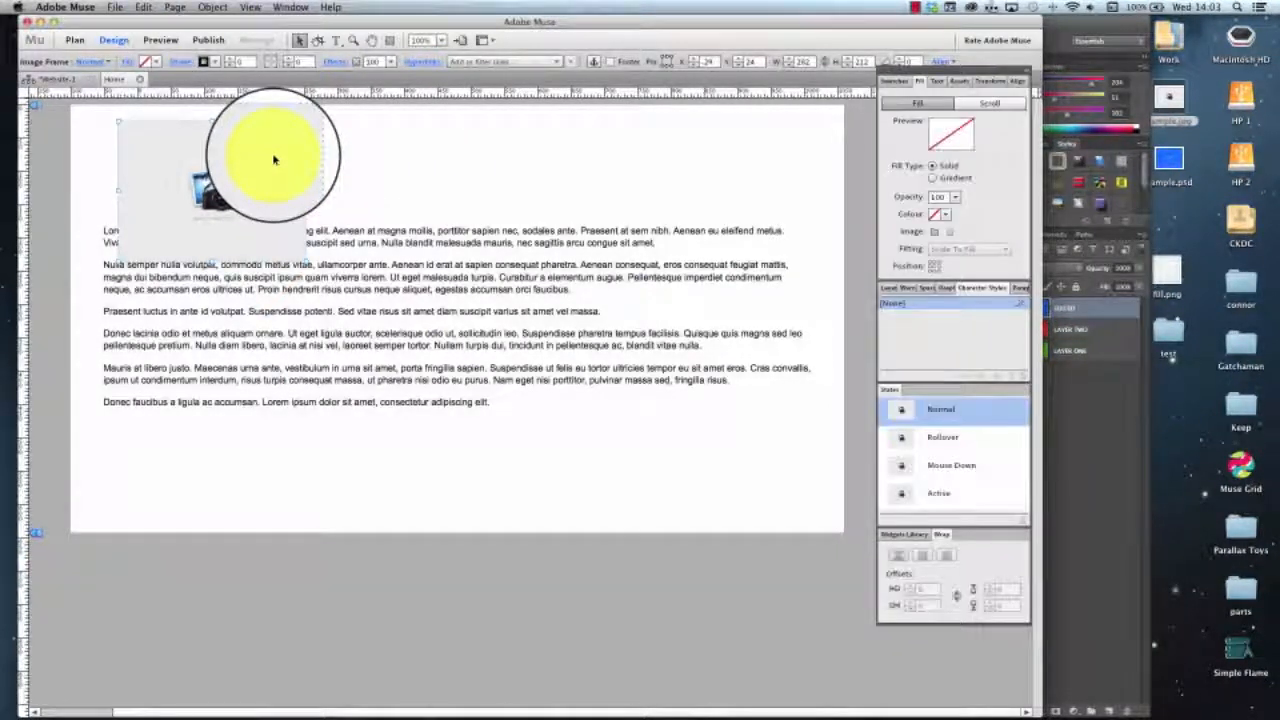
{"action": "key", "text": "Delete"}
Paste the copied image inline at the start of the Lorem ipsum text.
{"action": "left_click", "coordinate": [194, 251]}
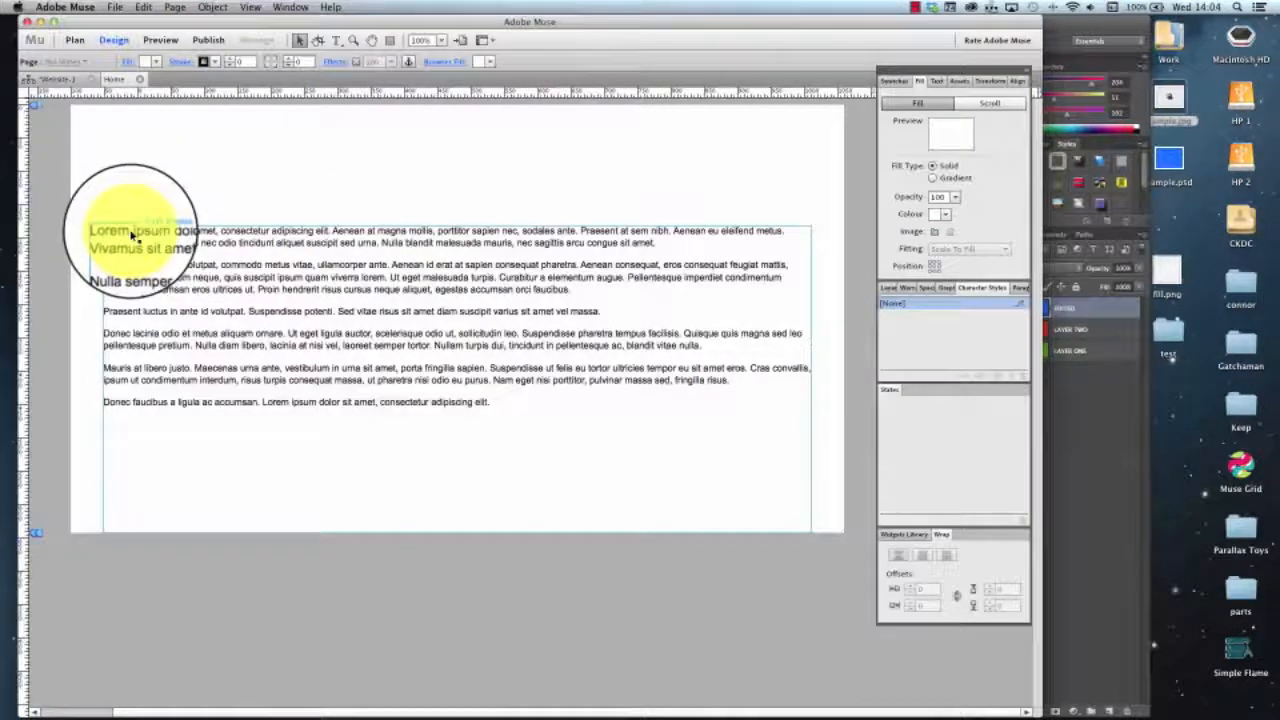
{"action": "double_click", "coordinate": [132, 235]}
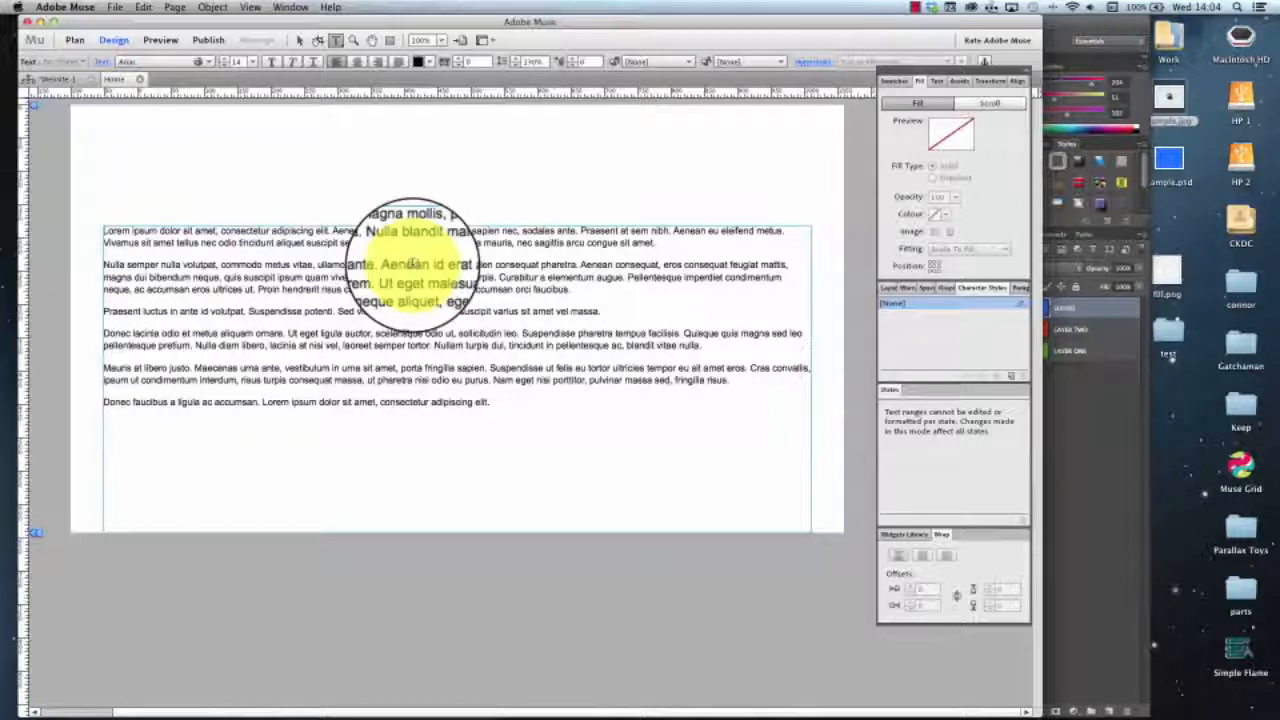
{"action": "key", "text": "super+v"}
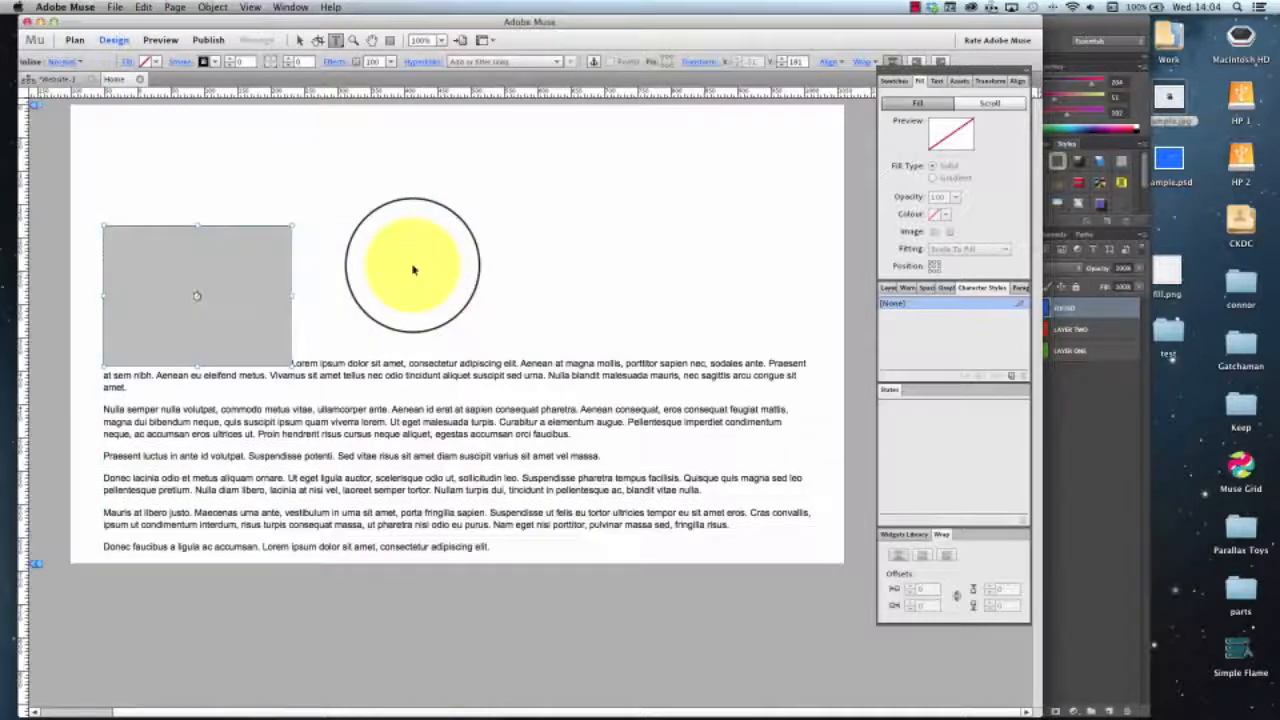
{"action": "key", "text": "Escape"}
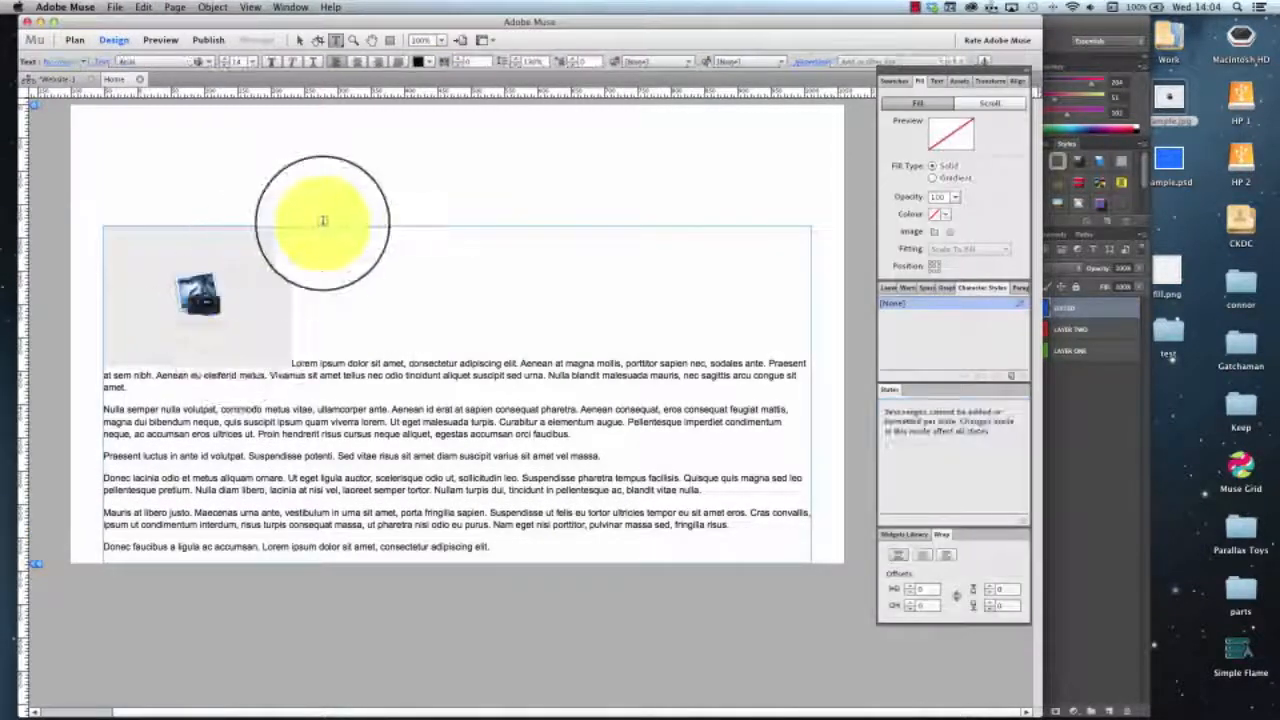
{"action": "left_click", "coordinate": [359, 133]}
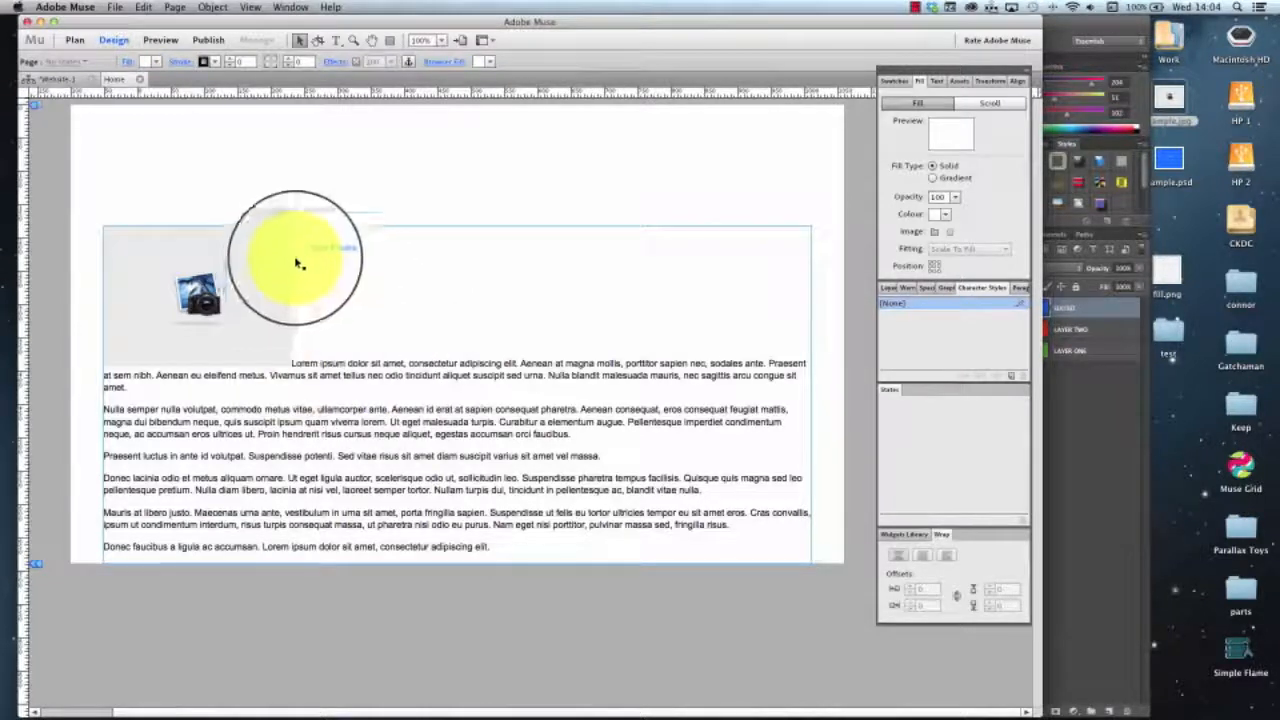
Select the inline image inside the text frame, try to move it freely, and delete it.
{"action": "left_click", "coordinate": [224, 352]}
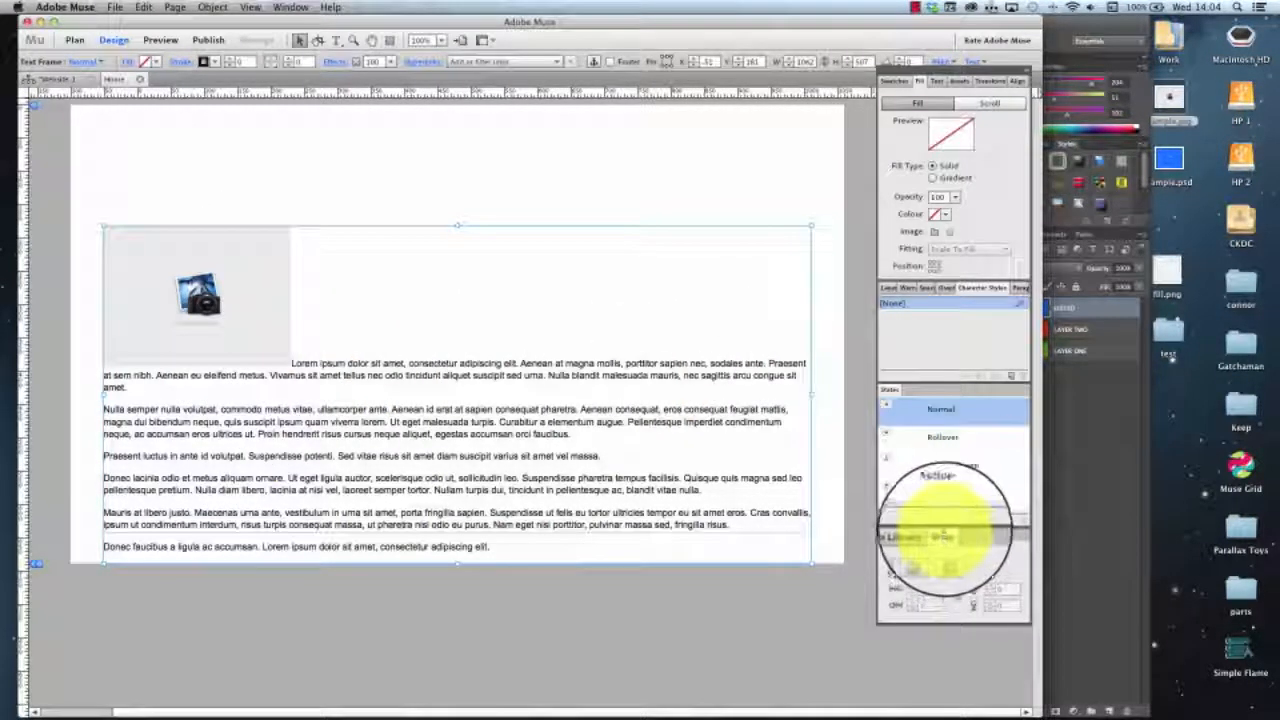
{"action": "left_click", "coordinate": [240, 322]}
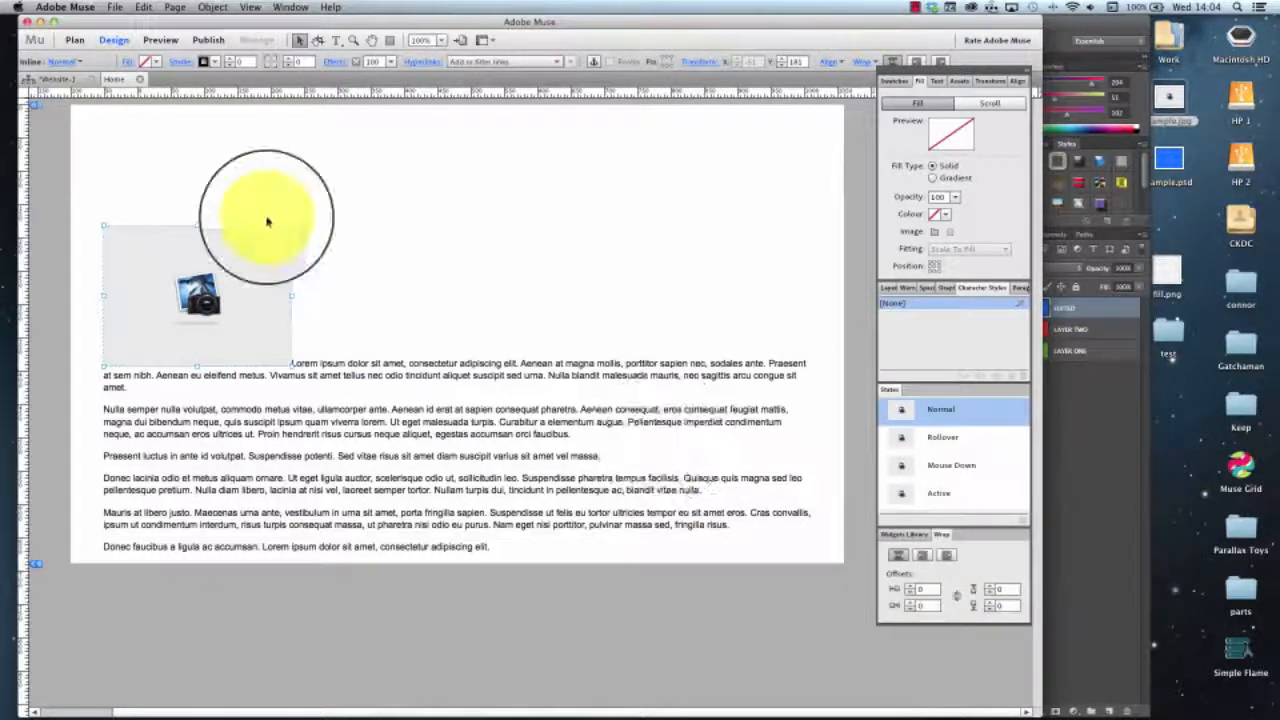
{"action": "left_click_drag", "start_coordinate": [166, 289], "coordinate": [322, 268]}
{"action": "key", "text": "Delete"}
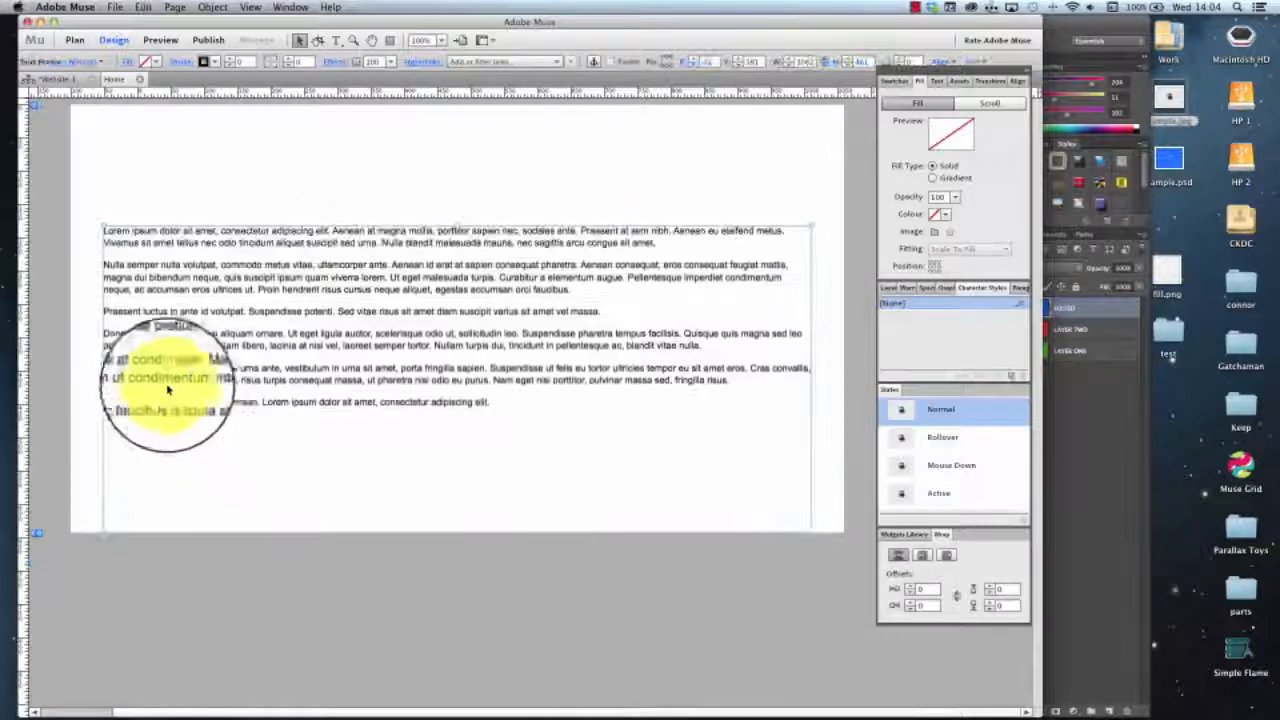
Paste the image inline on a new line after the first paragraph.
{"action": "double_click", "coordinate": [674, 242]}
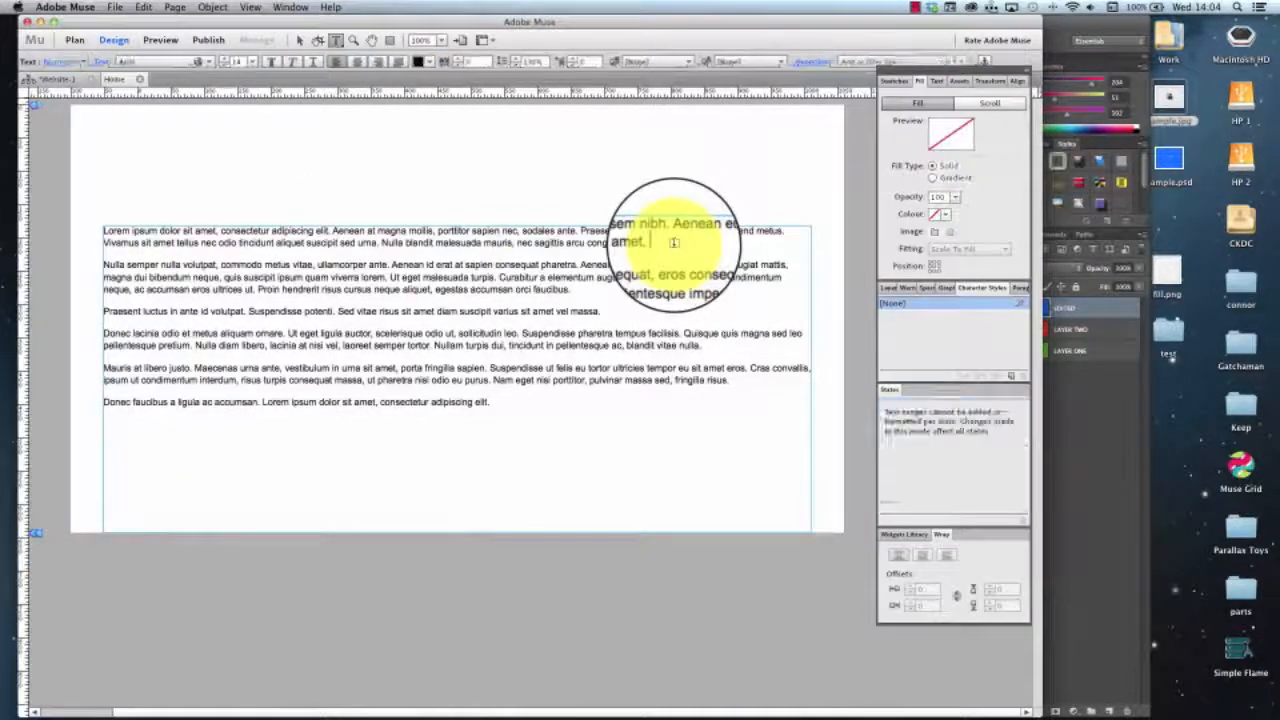
{"action": "key", "text": "Return"}
{"action": "key", "text": "super+v"}
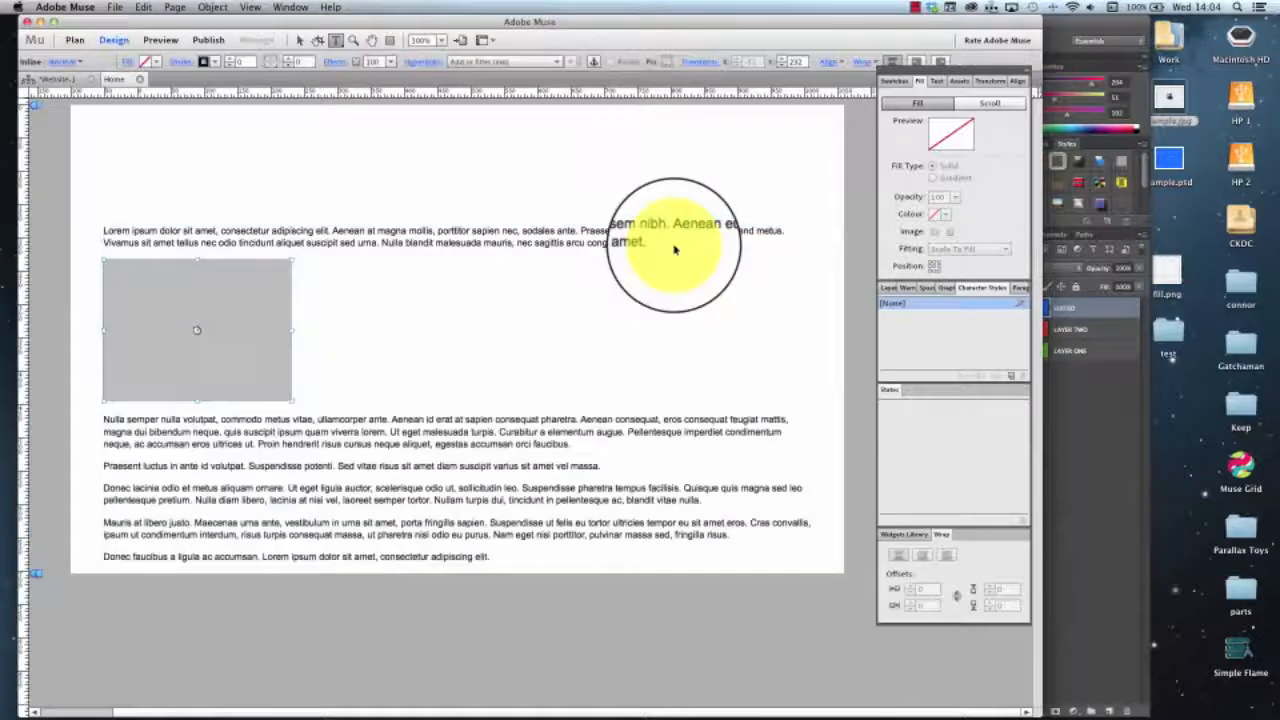
{"action": "left_click", "coordinate": [299, 40]}
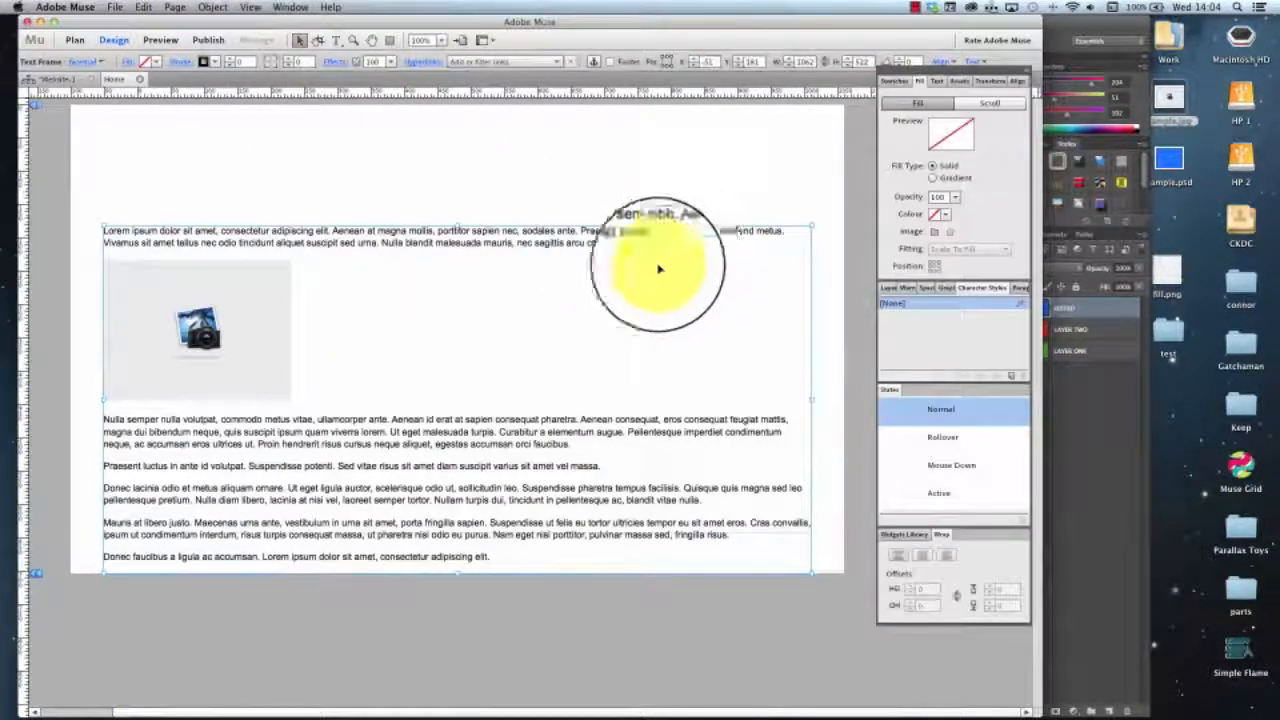
Add five line breaks after the first paragraph to push the inline image down, and remove them again.
{"action": "double_click", "coordinate": [720, 245]}
{"action": "left_click", "coordinate": [668, 240]}
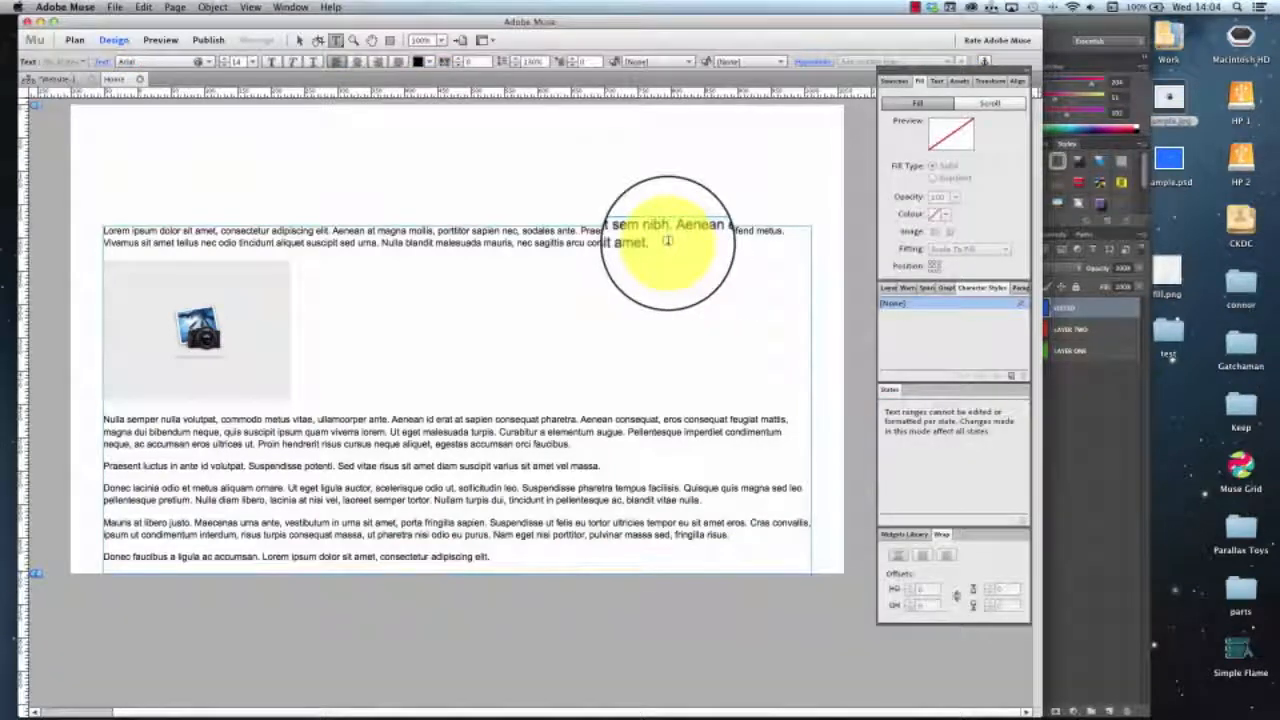
{"action": "key", "text": "Return"}
{"action": "key", "text": "Return"}
{"action": "key", "text": "Return"}
{"action": "key", "text": "Return"}
{"action": "key", "text": "Return"}
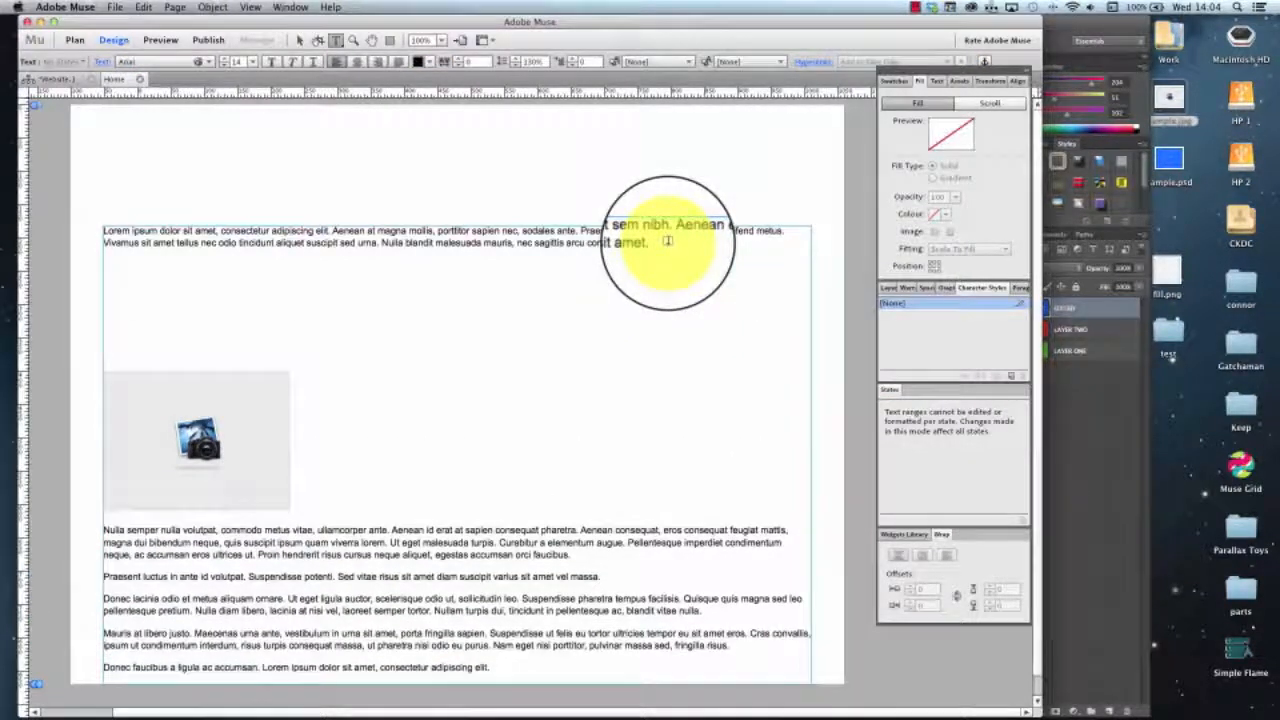
{"action": "key", "text": "BackSpace"}
{"action": "key", "text": "BackSpace"}
{"action": "key", "text": "BackSpace"}
{"action": "key", "text": "BackSpace"}
{"action": "key", "text": "BackSpace"}
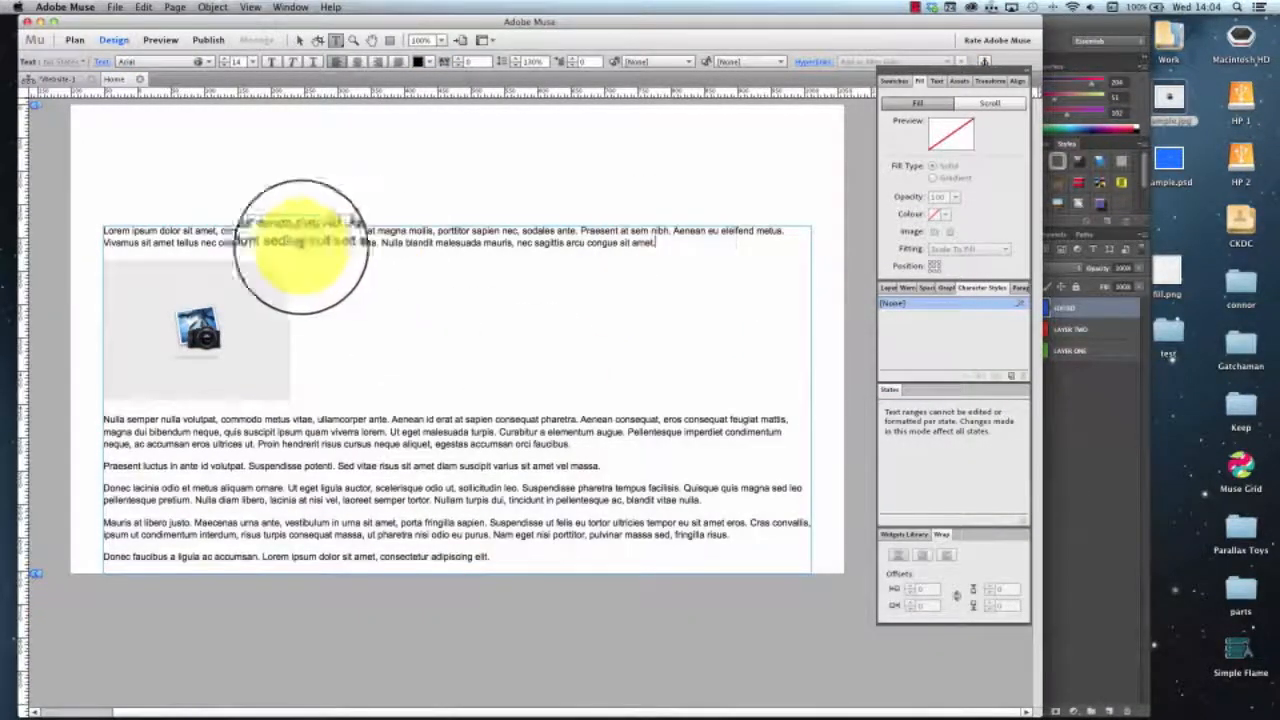
Delete the inline image below the first paragraph.
{"action": "left_click", "coordinate": [298, 42]}
{"action": "left_click", "coordinate": [229, 271]}
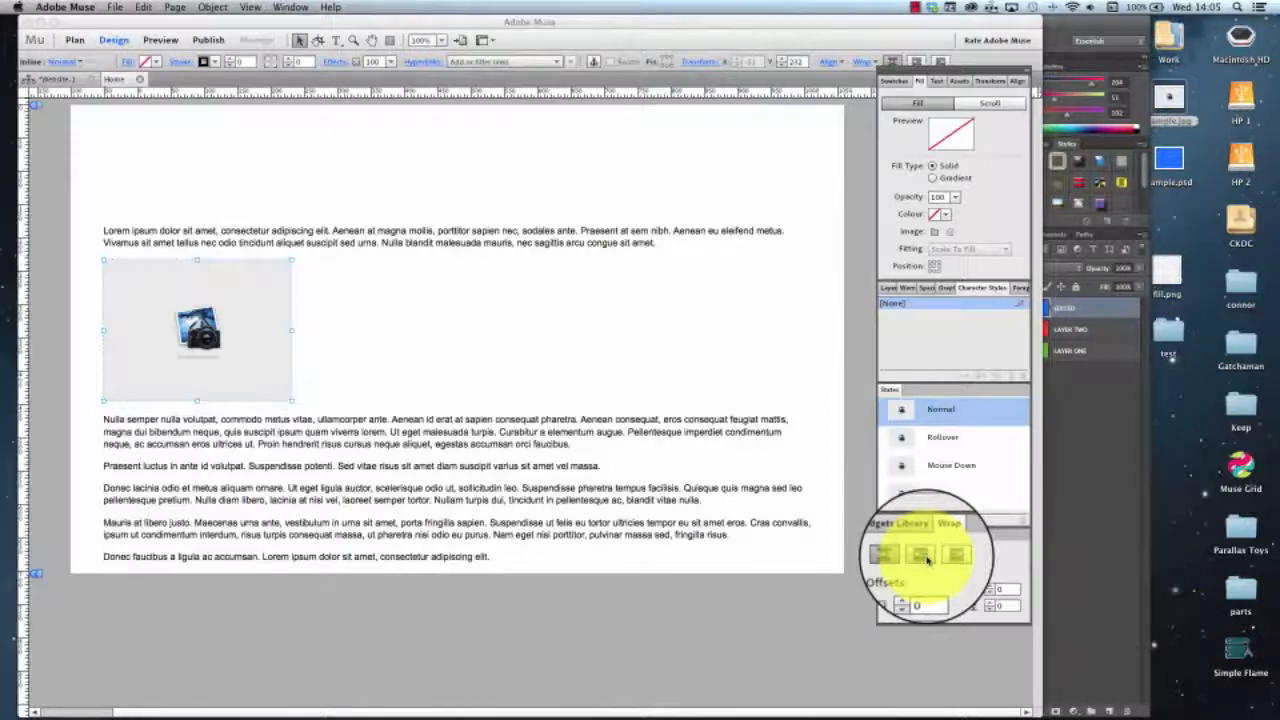
{"action": "key", "text": "Delete"}
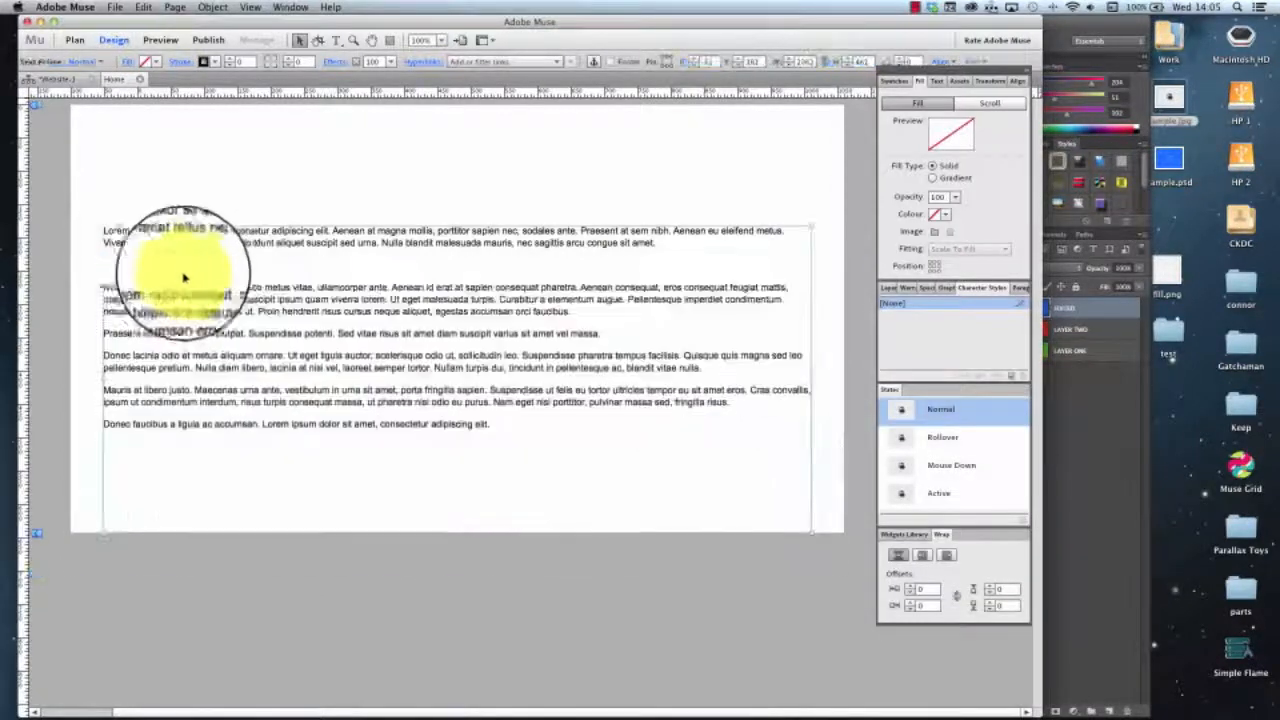
Paste the image inline at the start of the first paragraph and remove the empty line above the "Nulla semper" paragraph.
{"action": "left_click", "coordinate": [125, 237]}
{"action": "double_click", "coordinate": [428, 245]}
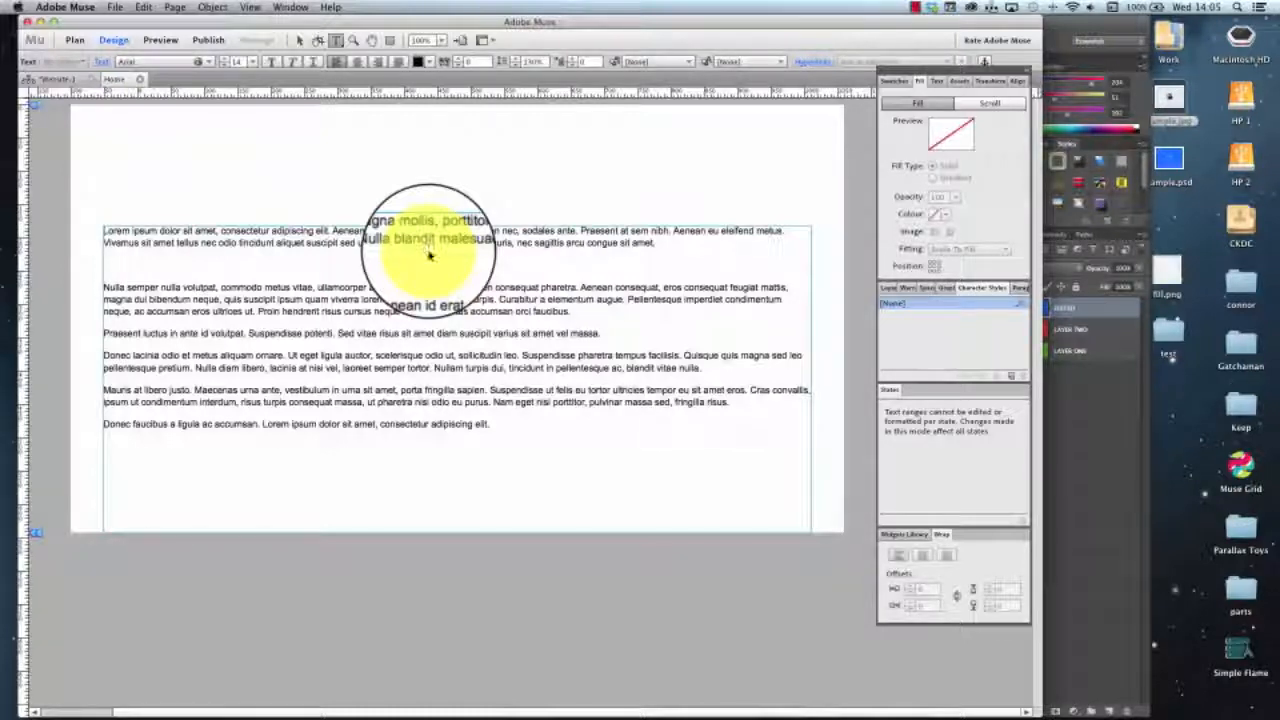
{"action": "key", "text": "super+v"}
{"action": "left_click", "coordinate": [299, 41]}
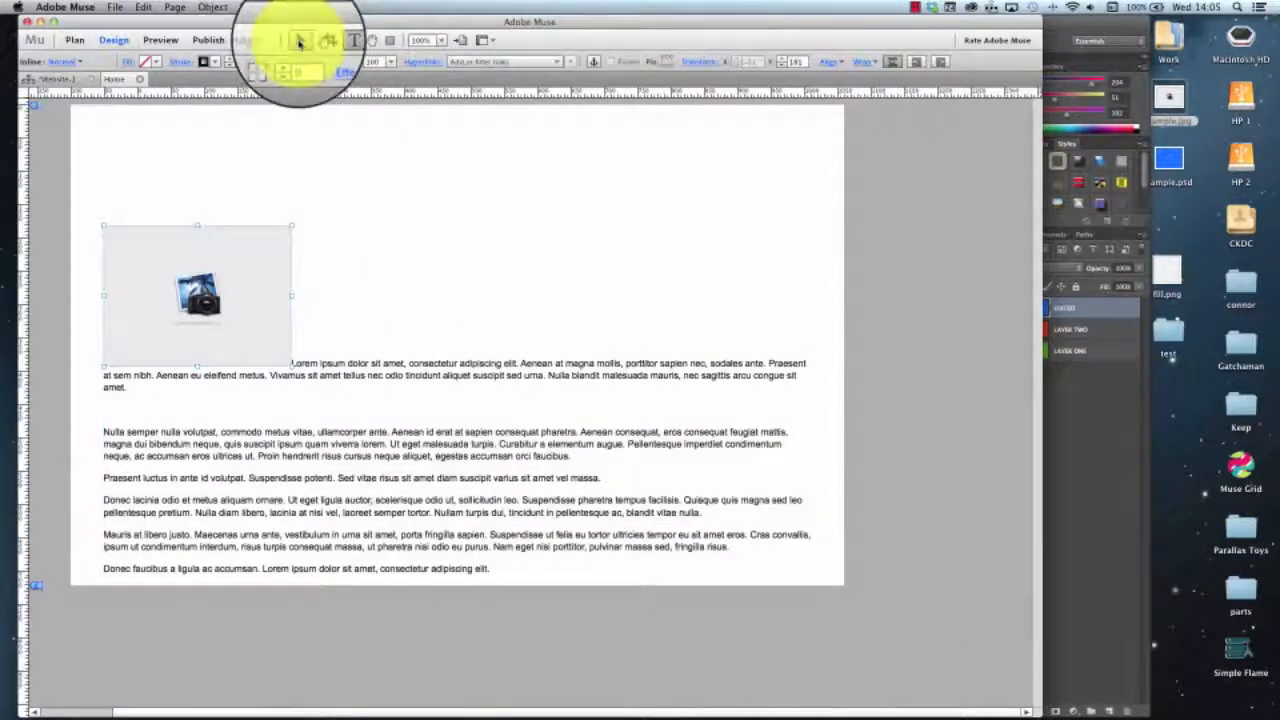
{"action": "left_click_drag", "start_coordinate": [166, 406], "coordinate": [160, 411]}
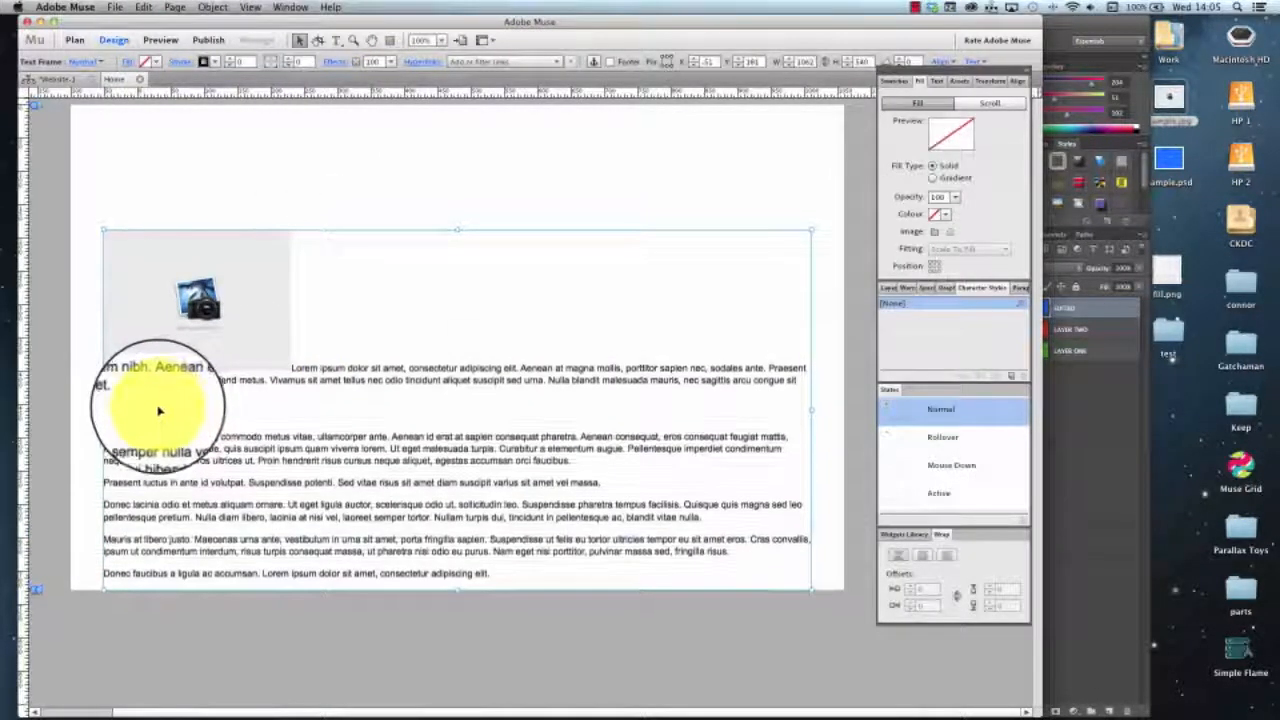
{"action": "double_click", "coordinate": [147, 421]}
{"action": "key", "text": "BackSpace"}
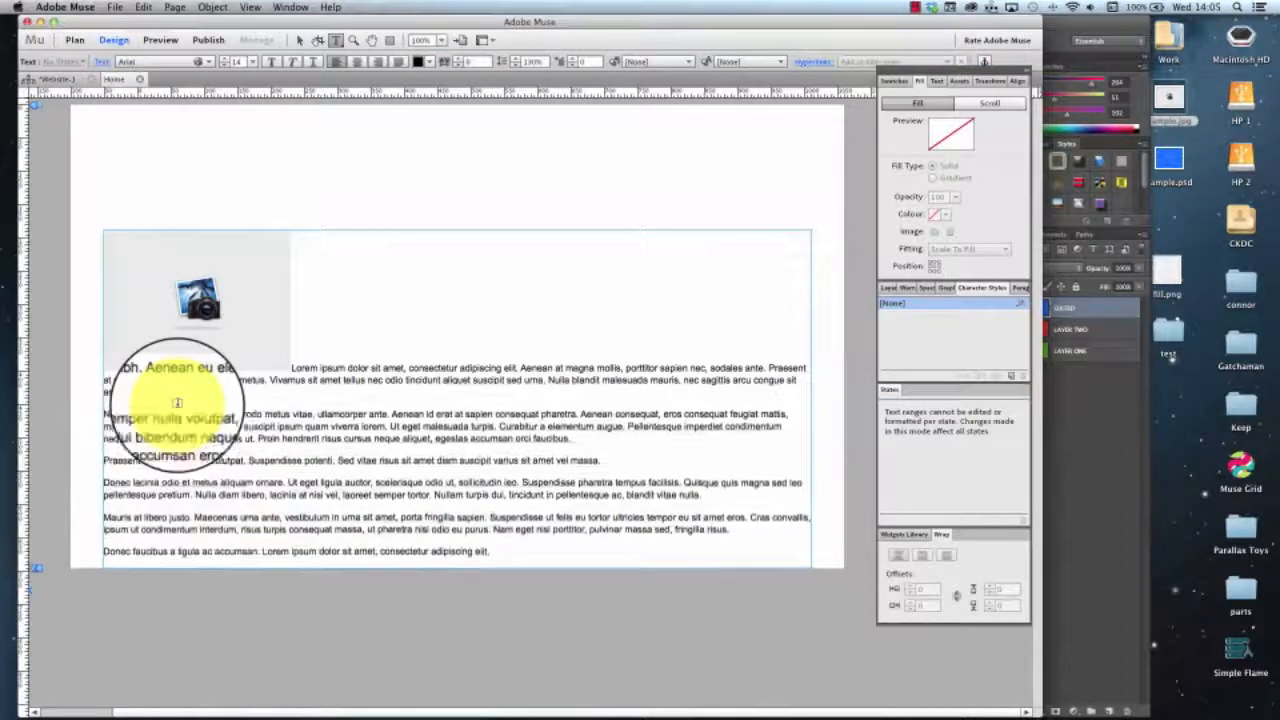
Set the inline image's wrap so it sits on the left with the text flowing along its right side.
{"action": "left_click", "coordinate": [299, 41]}
{"action": "left_click", "coordinate": [200, 285]}
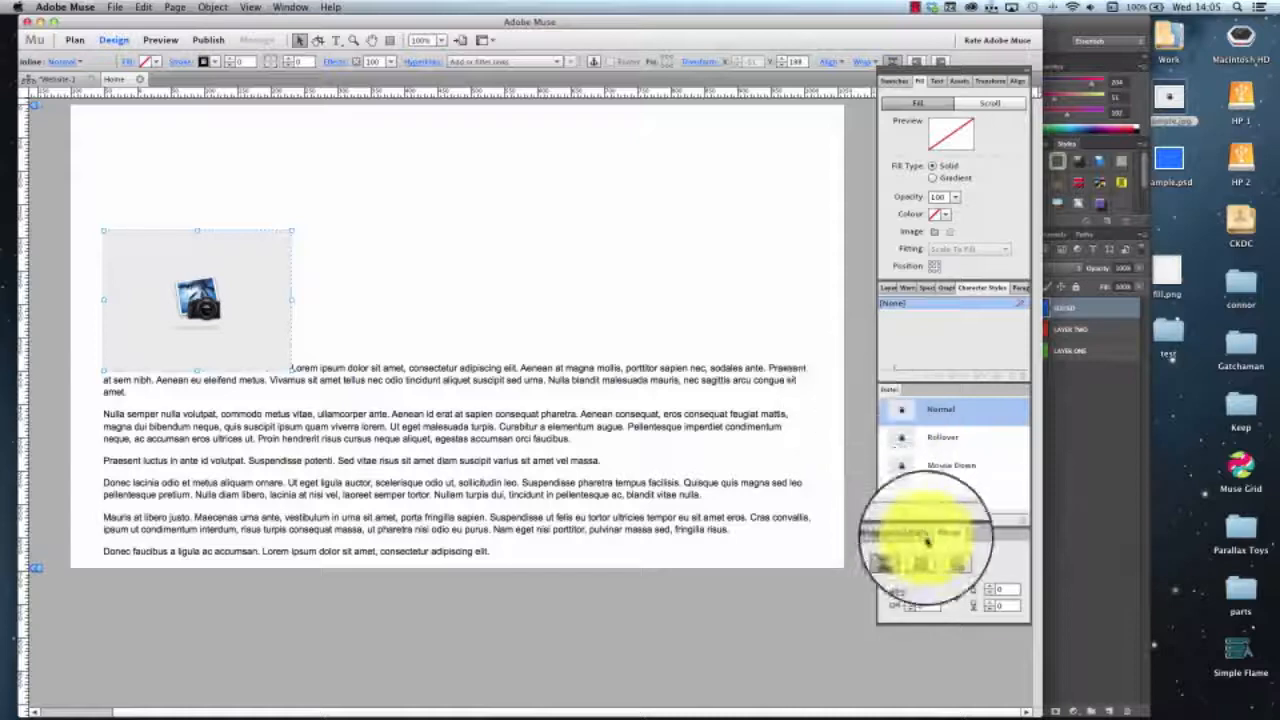
{"action": "left_click", "coordinate": [922, 555]}
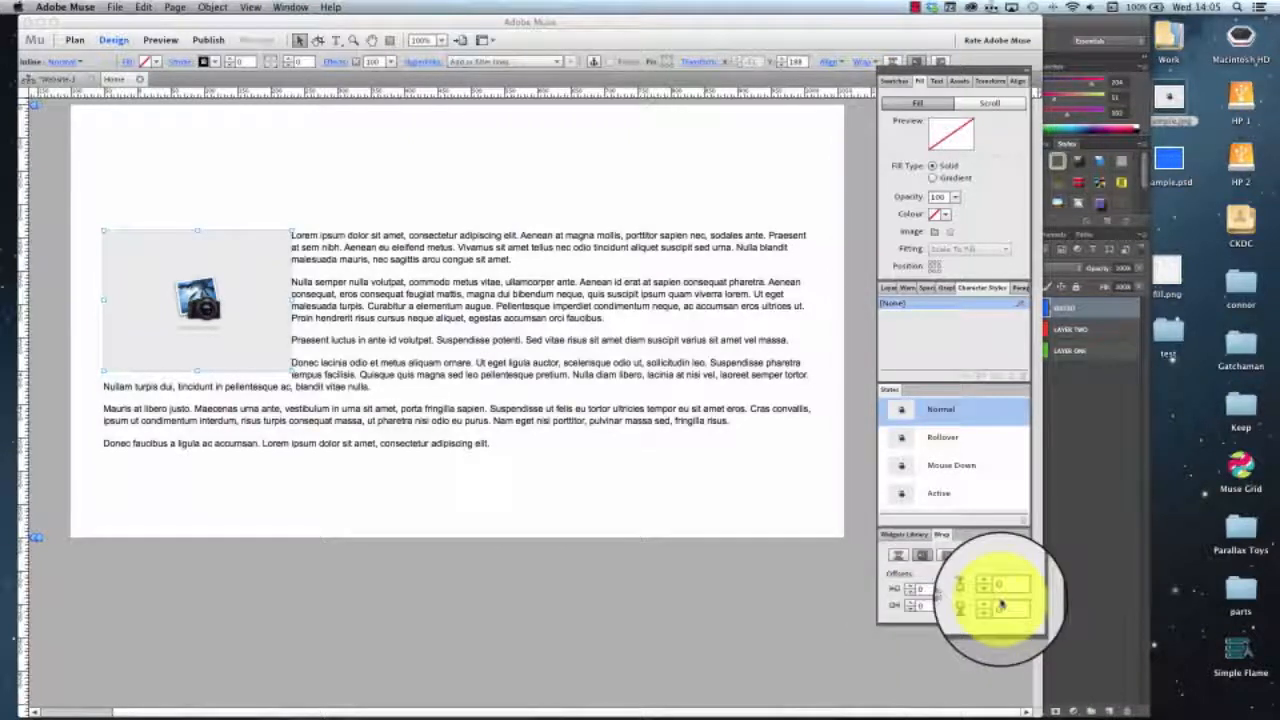
Increase the image's right wrap offset to 20.
{"action": "left_click", "coordinate": [911, 603]}
{"action": "left_click", "coordinate": [911, 603]}
{"action": "left_click", "coordinate": [911, 603]}
{"action": "left_click", "coordinate": [911, 603]}
{"action": "left_click", "coordinate": [911, 604]}
{"action": "left_click", "coordinate": [911, 604]}
{"action": "left_click", "coordinate": [911, 604]}
{"action": "left_click", "coordinate": [911, 604]}
{"action": "left_click", "coordinate": [911, 604]}
{"action": "left_click", "coordinate": [911, 604]}
{"action": "left_click", "coordinate": [911, 604]}
{"action": "left_click", "coordinate": [911, 604]}
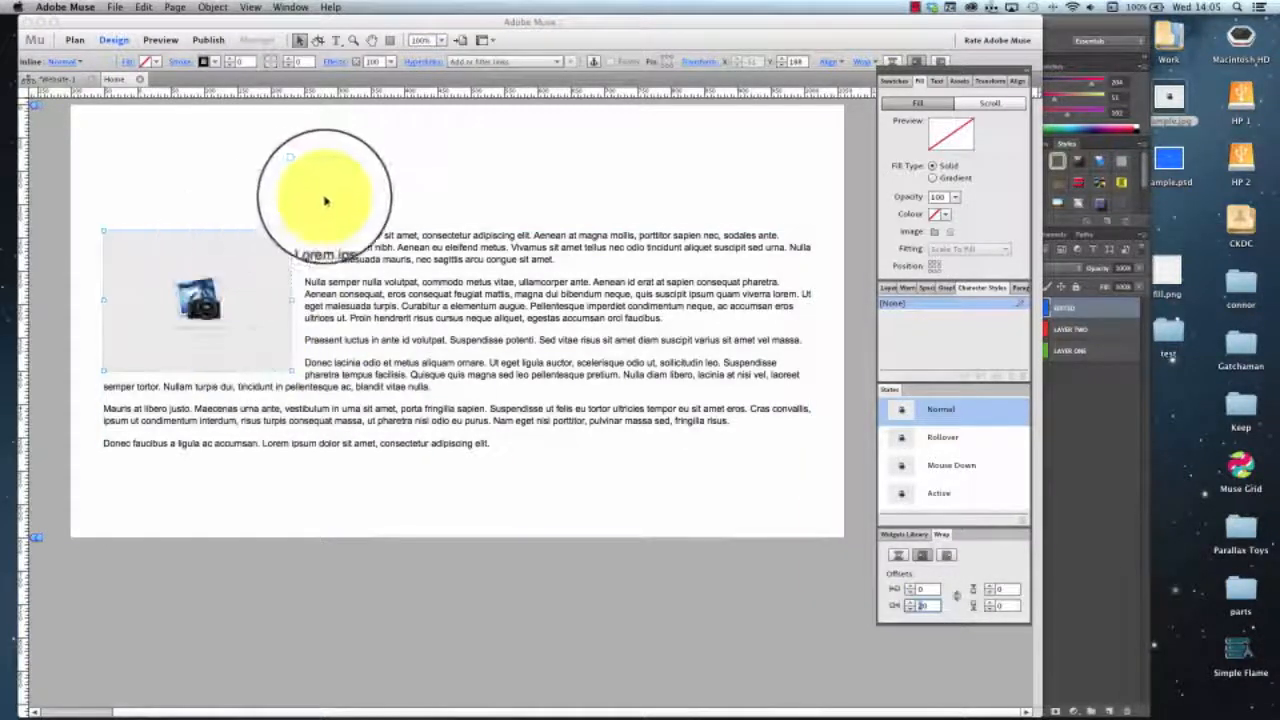
Set the image's top wrap offset to 2 to line it up with the first line of text.
{"action": "left_click", "coordinate": [284, 241]}
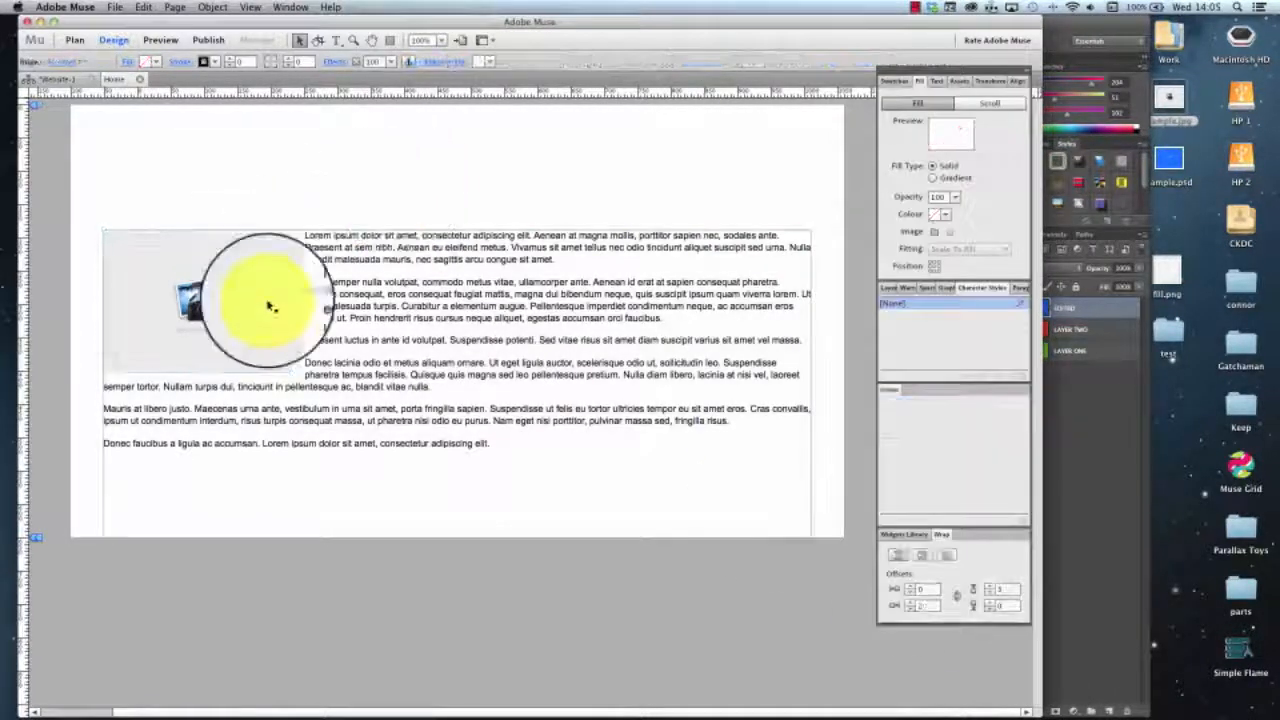
{"action": "left_click", "coordinate": [309, 299]}
{"action": "left_click", "coordinate": [290, 318]}
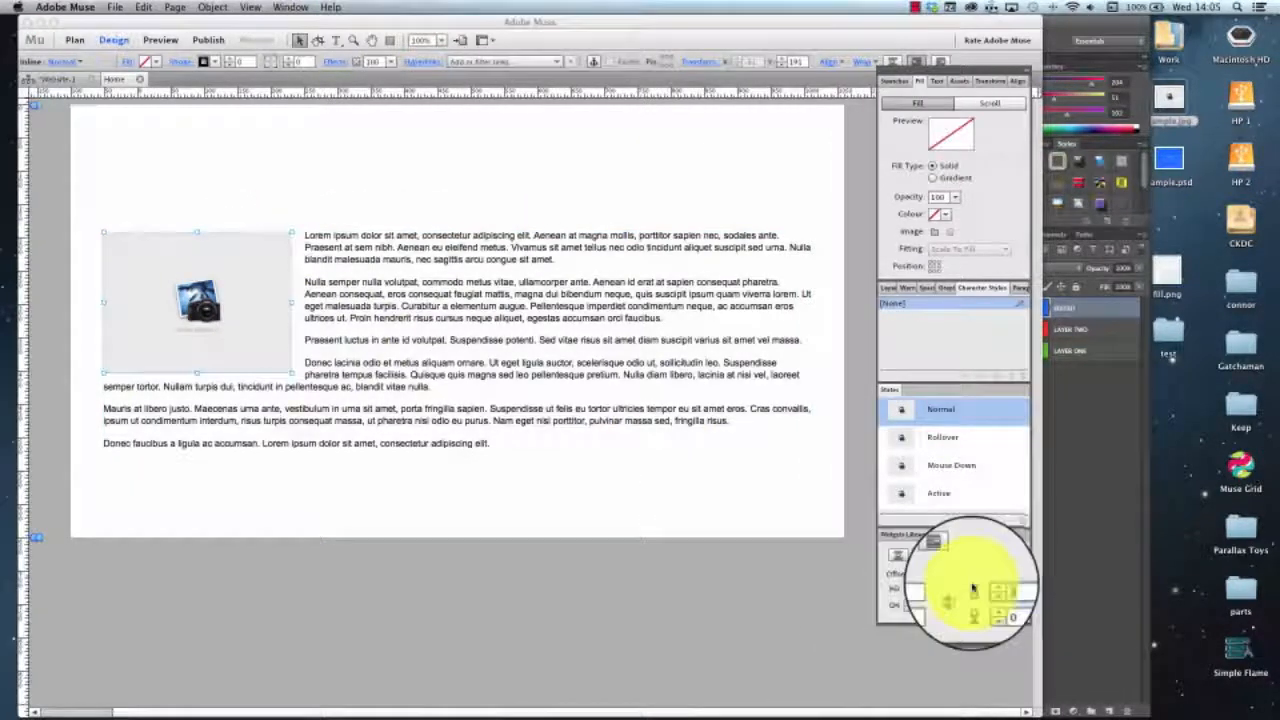
{"action": "left_click", "coordinate": [651, 623]}
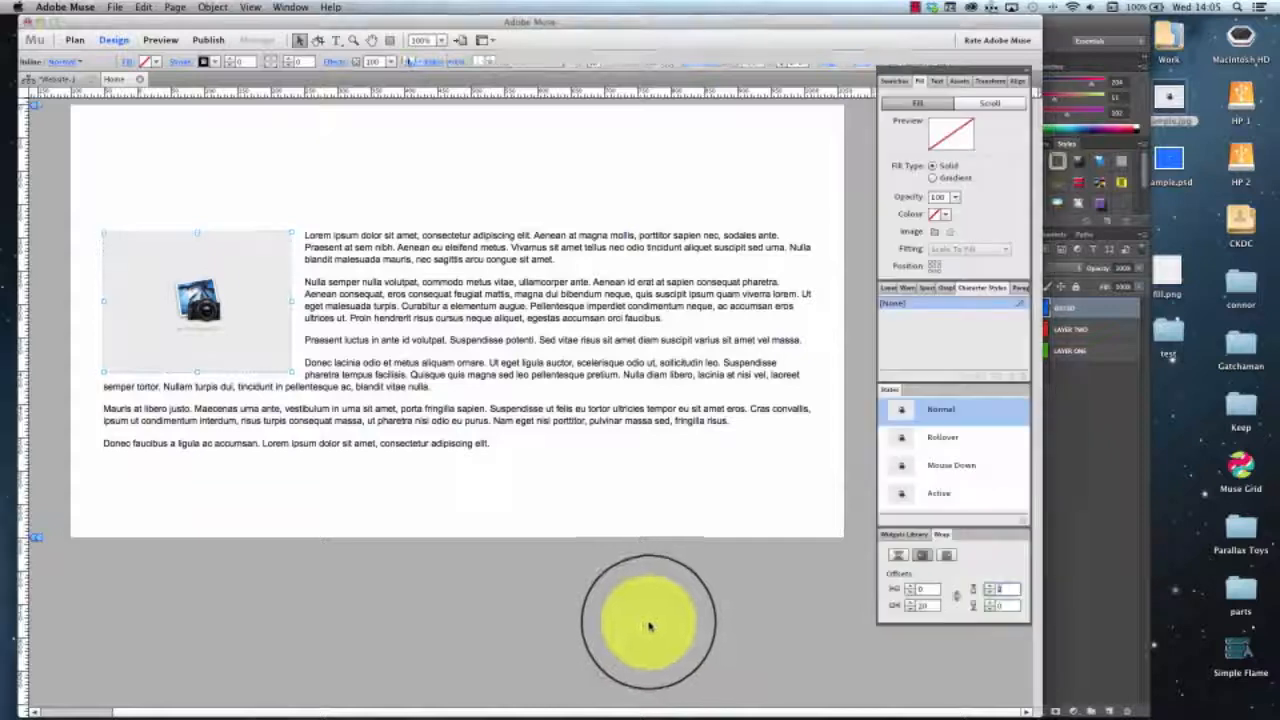
{"action": "left_click", "coordinate": [214, 288]}
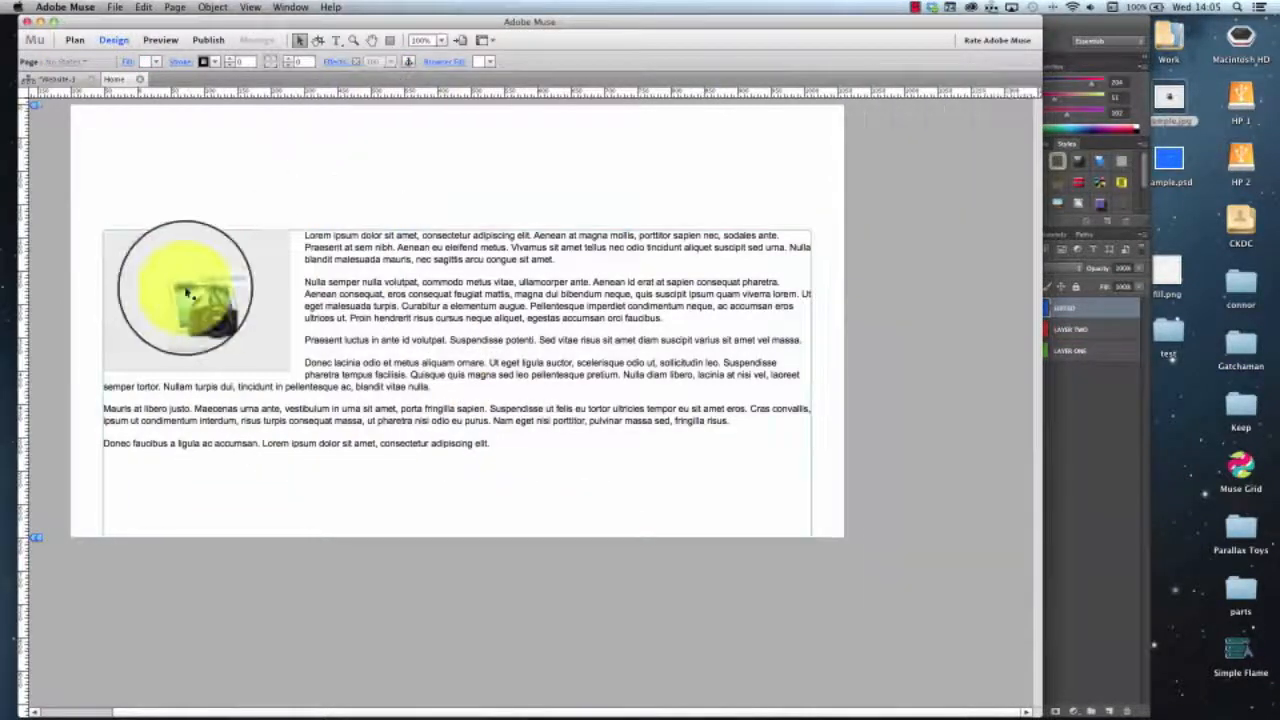
Set the image's wrap offsets to 30 on all four sides.
{"action": "double_click", "coordinate": [928, 612]}
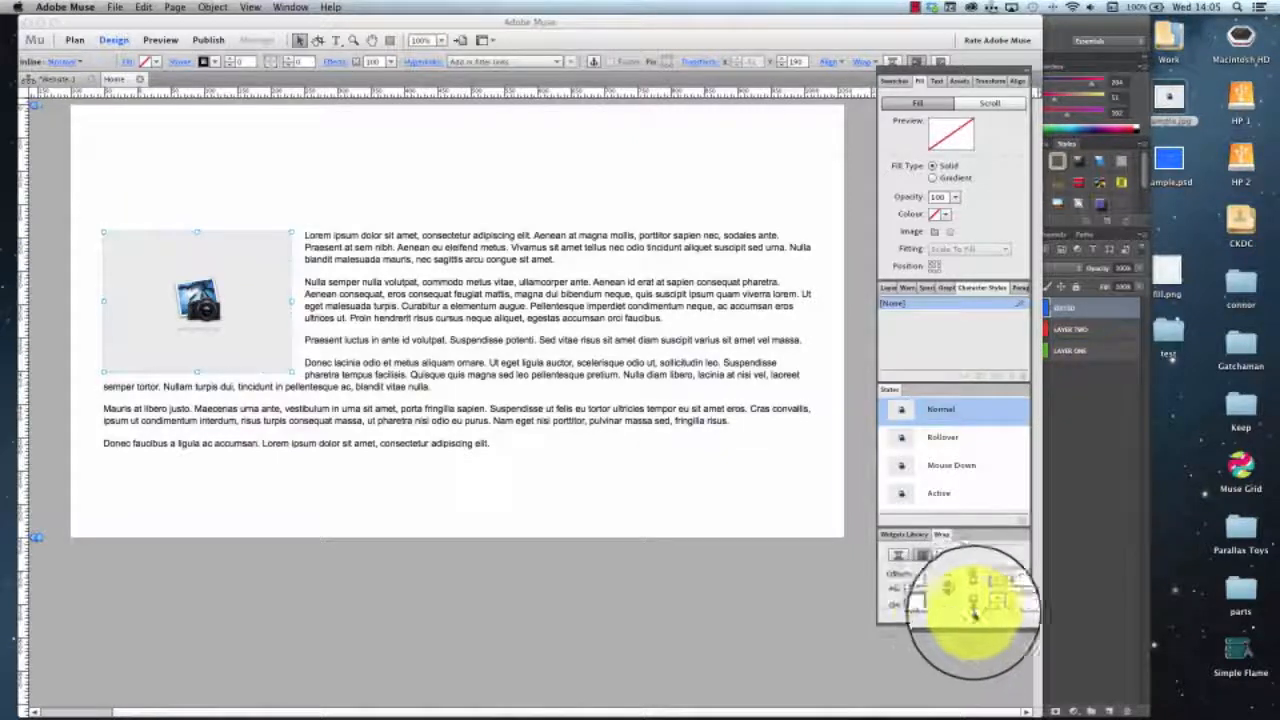
{"action": "left_click", "coordinate": [1008, 607]}
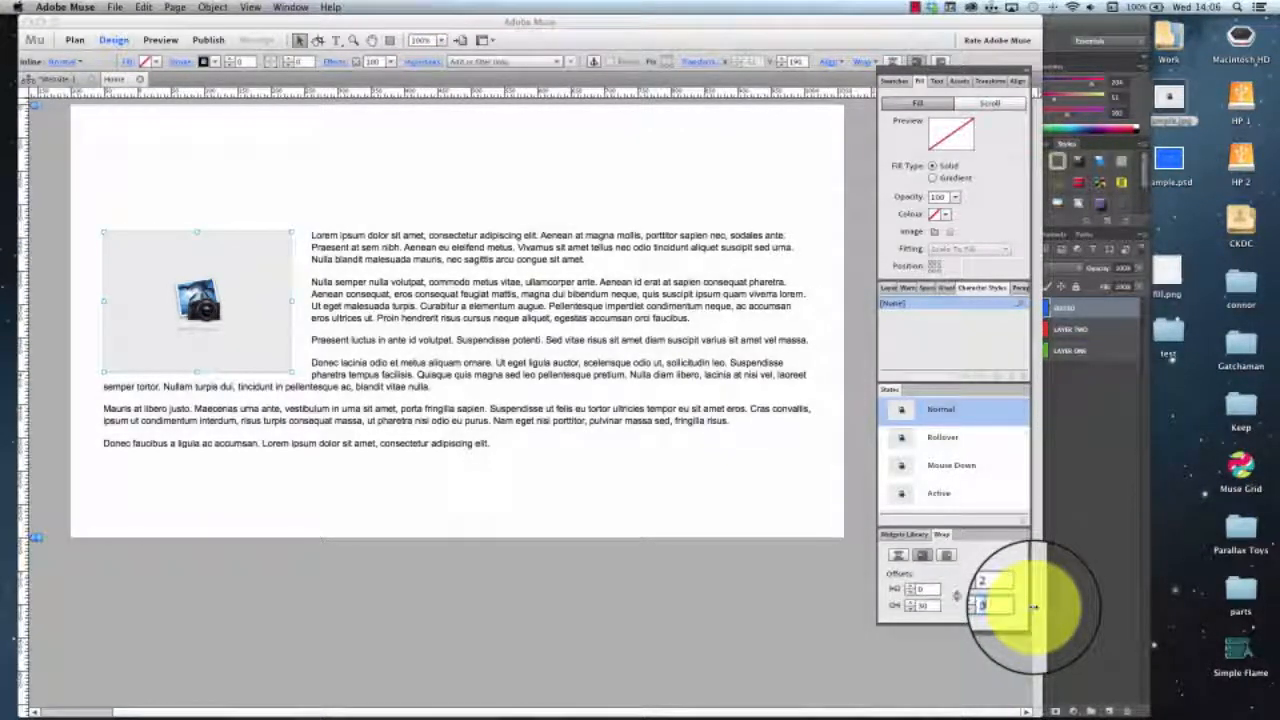
{"action": "key", "text": "Return"}
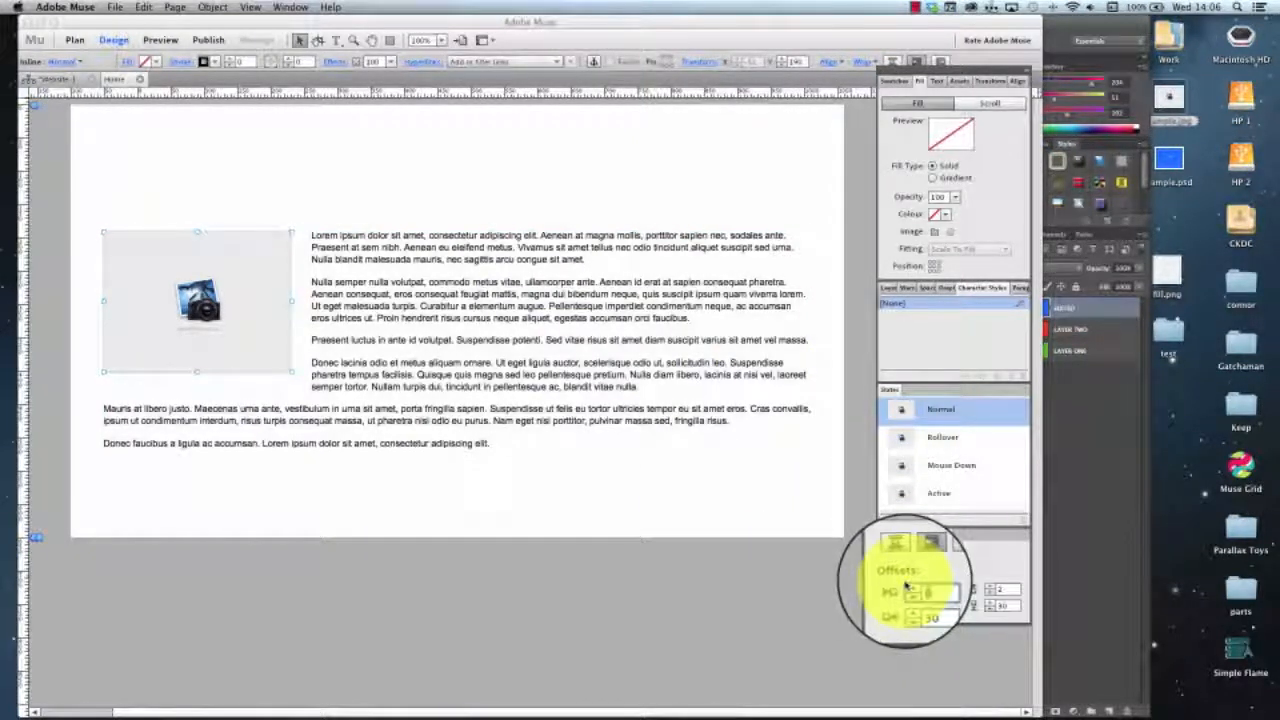
{"action": "left_click", "coordinate": [1011, 590]}
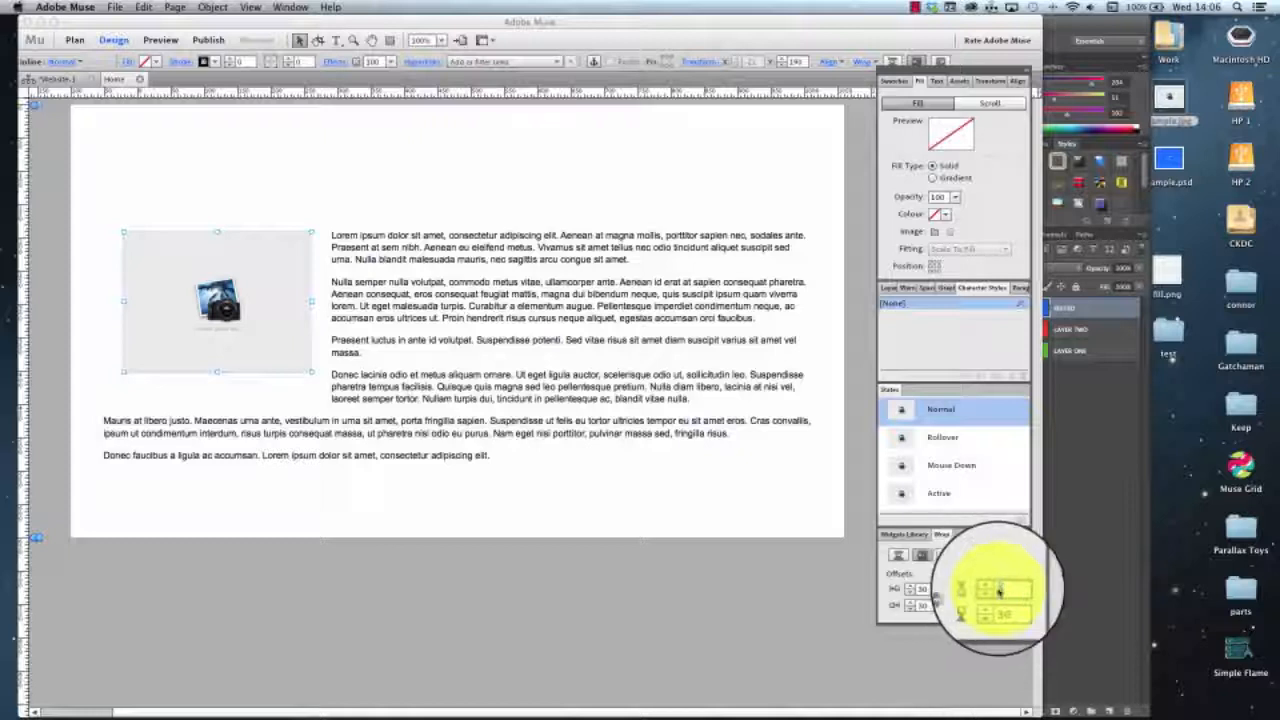
{"action": "type", "text": "30"}
{"action": "key", "text": "Return"}
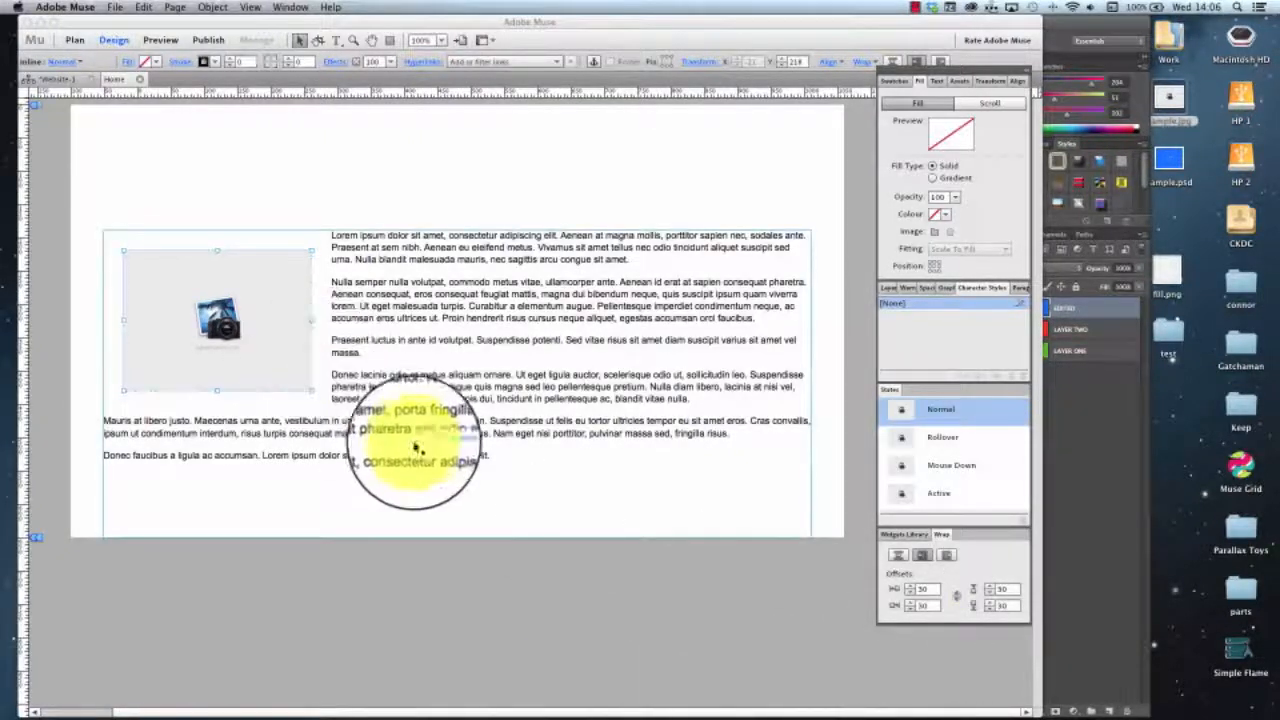
{"action": "left_click", "coordinate": [549, 561]}
{"action": "left_click", "coordinate": [250, 309]}
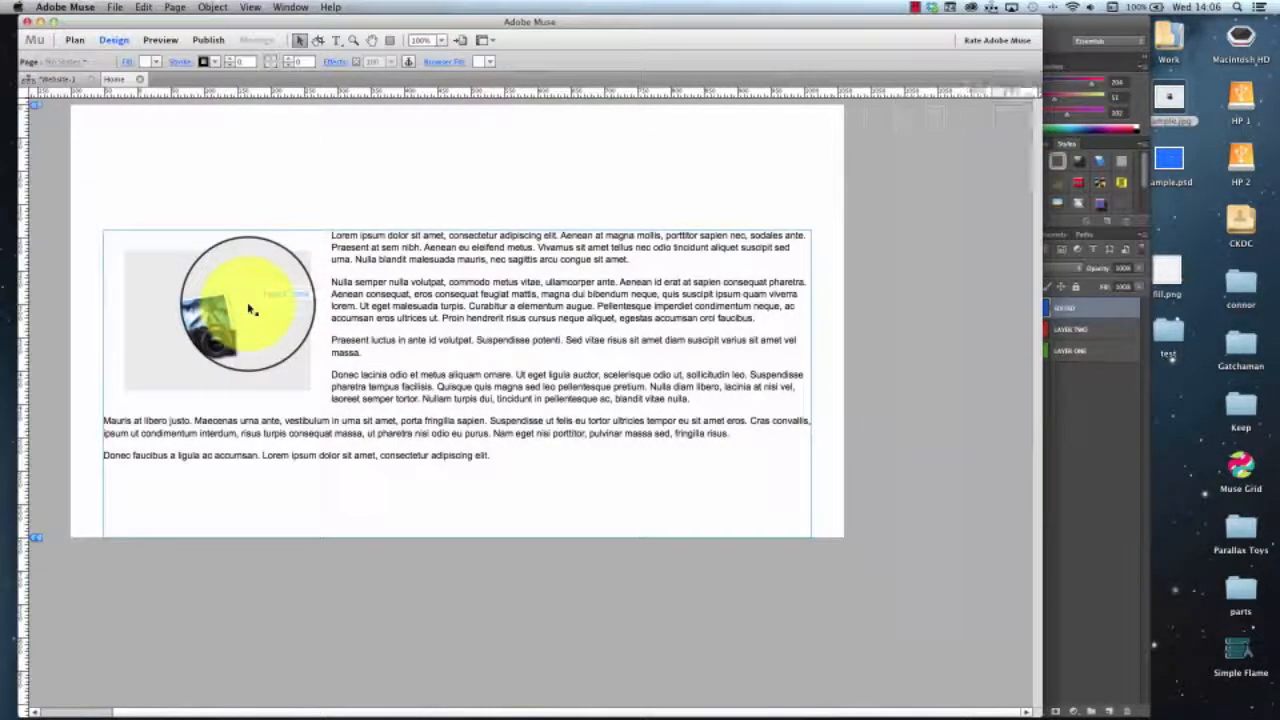
Narrow the text frame to about 761 pixels wide so its text reflows around the inline image.
{"action": "left_click_drag", "start_coordinate": [250, 309], "coordinate": [250, 240]}
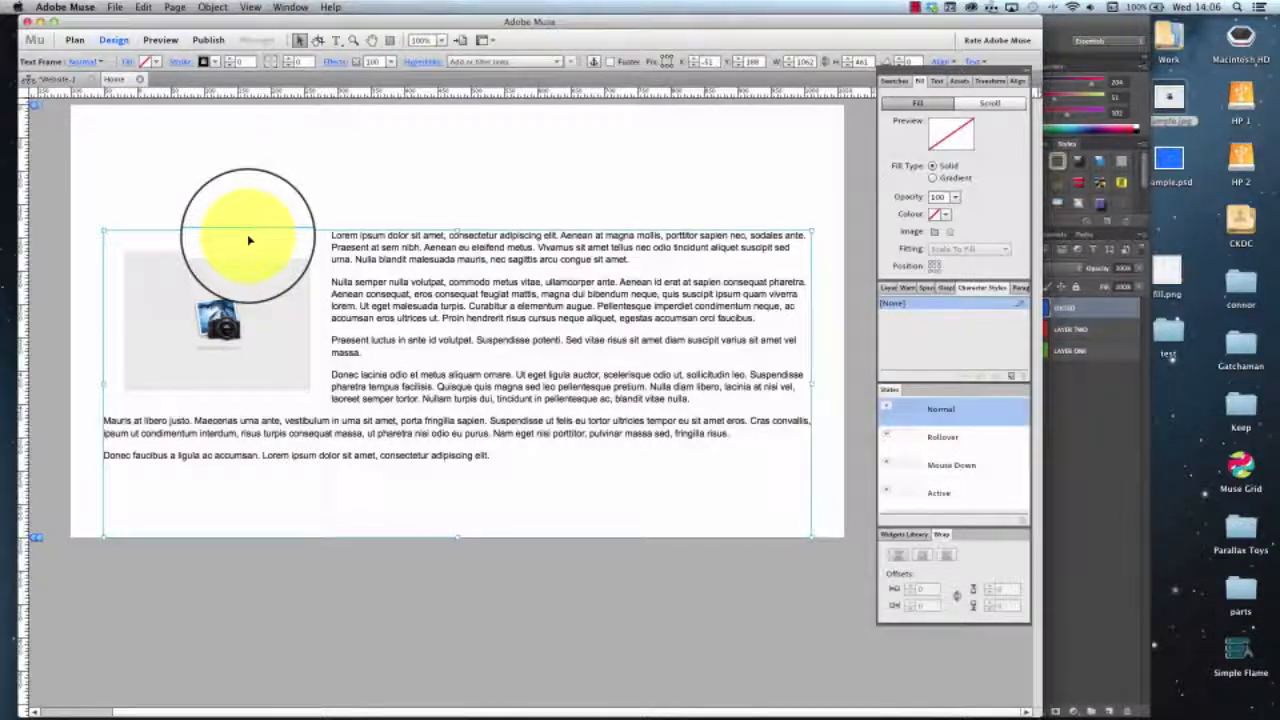
{"action": "left_click_drag", "start_coordinate": [812, 387], "coordinate": [653, 380]}
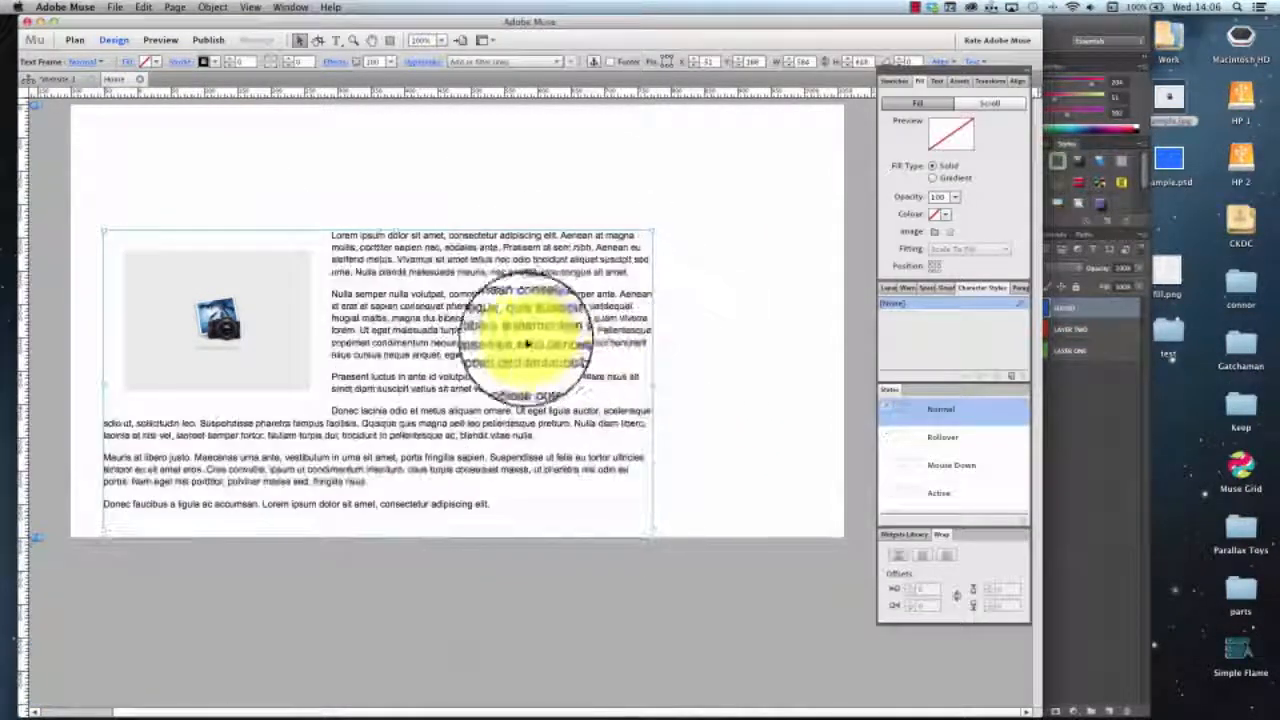
{"action": "key", "text": "super+p"}
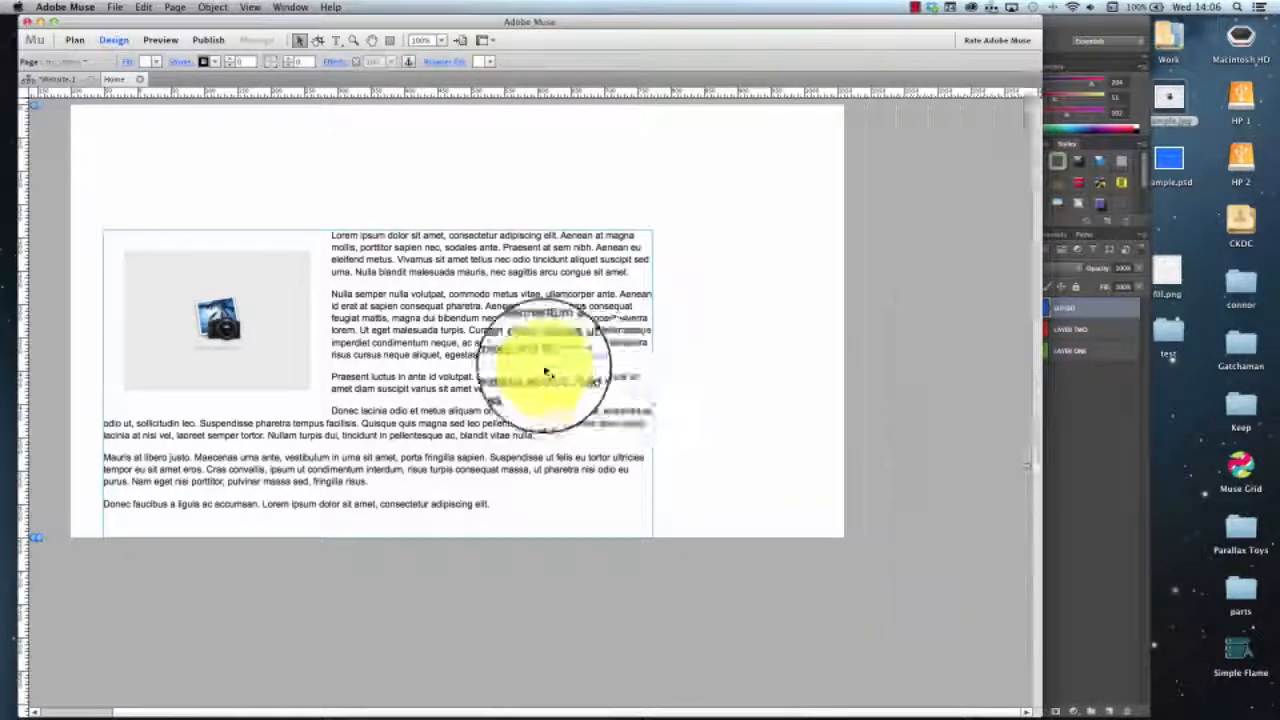
{"action": "left_click", "coordinate": [652, 392]}
{"action": "left_click_drag", "start_coordinate": [651, 383], "coordinate": [612, 402]}
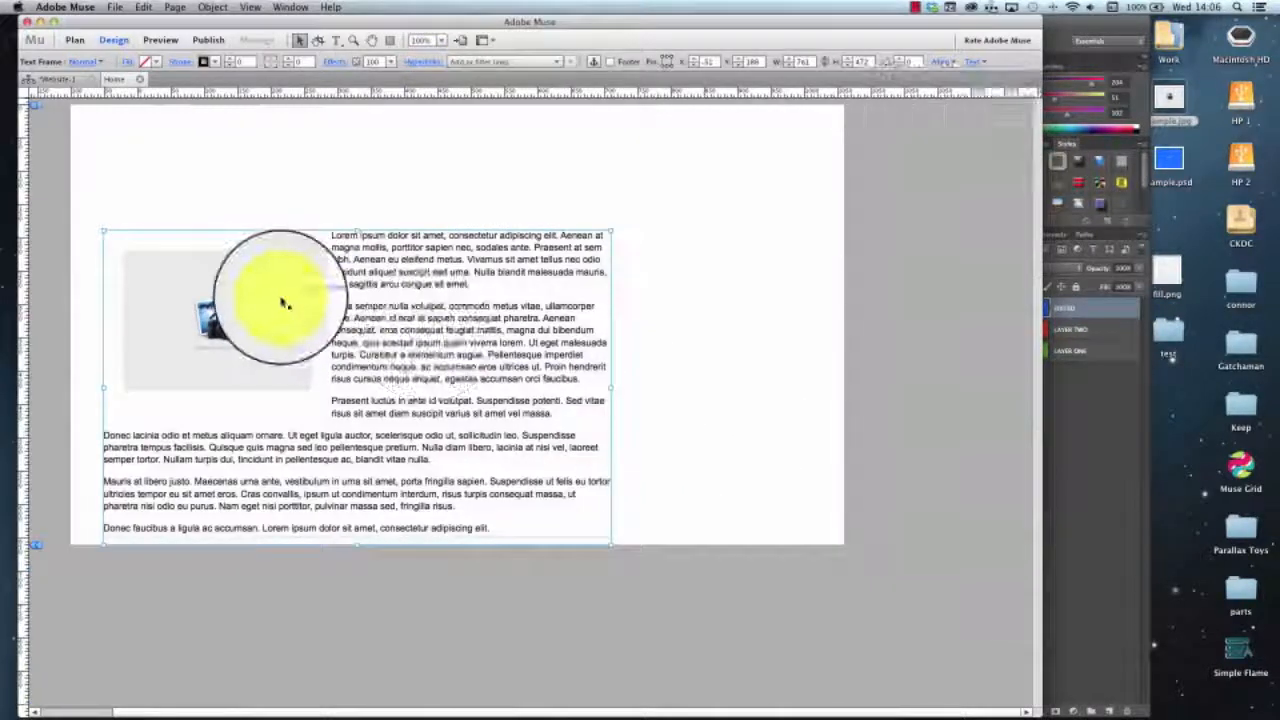
Change the inline image's wrap so it sits at the right side of the text frame.
{"action": "left_click", "coordinate": [286, 294]}
{"action": "left_click", "coordinate": [946, 555]}
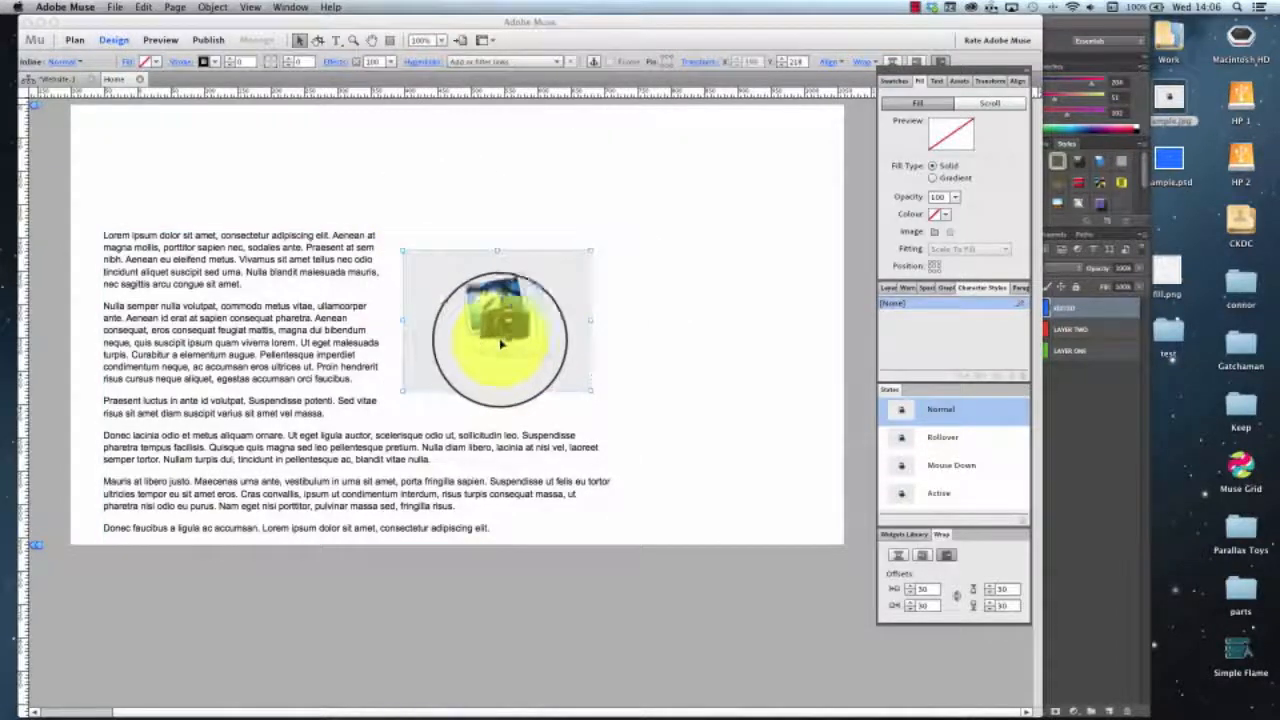
{"action": "left_click", "coordinate": [243, 280]}
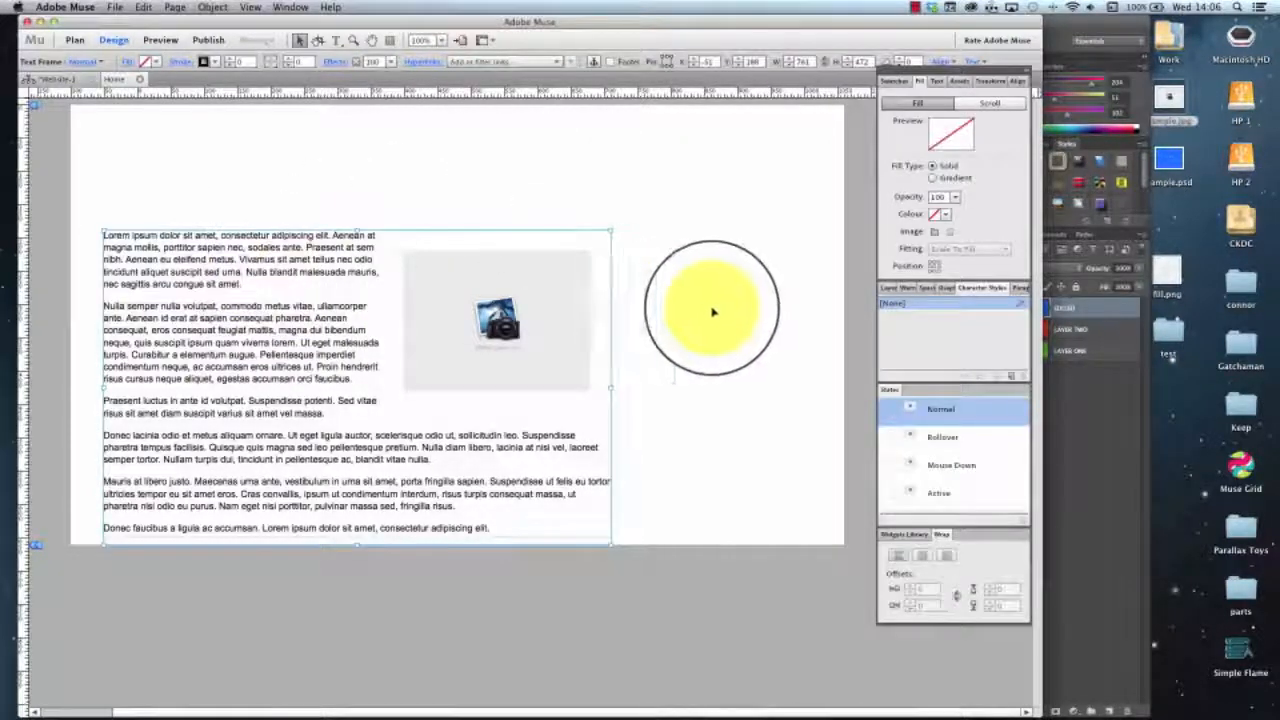
Delete the inline image and move the text frame to the horizontal middle of the page.
{"action": "left_click", "coordinate": [543, 312]}
{"action": "key", "text": "Delete"}
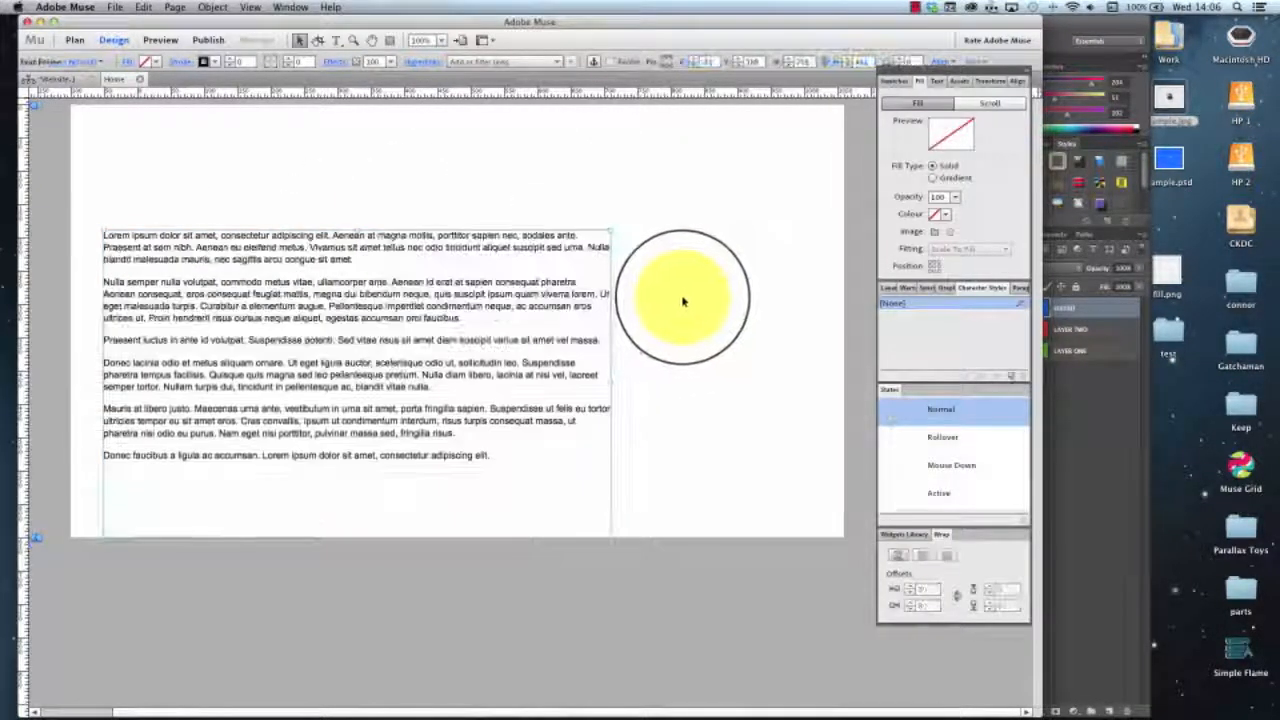
{"action": "left_click", "coordinate": [683, 300]}
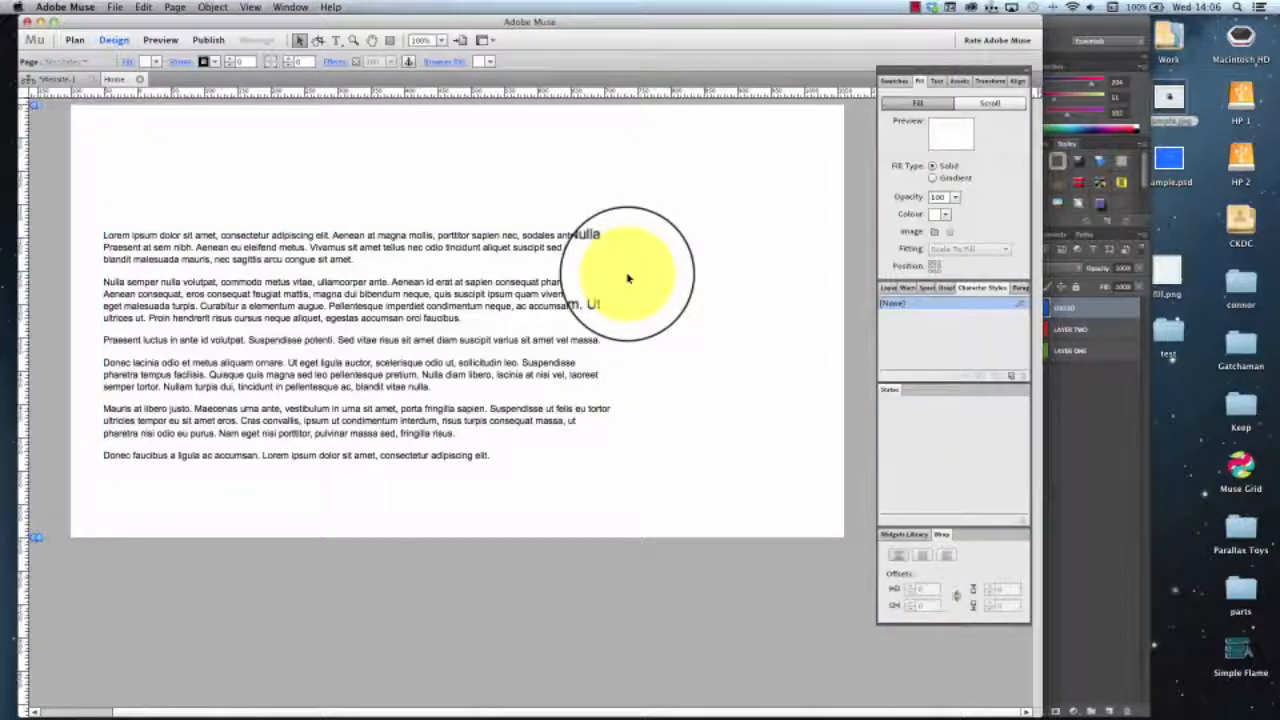
{"action": "left_click_drag", "start_coordinate": [367, 301], "coordinate": [467, 296]}
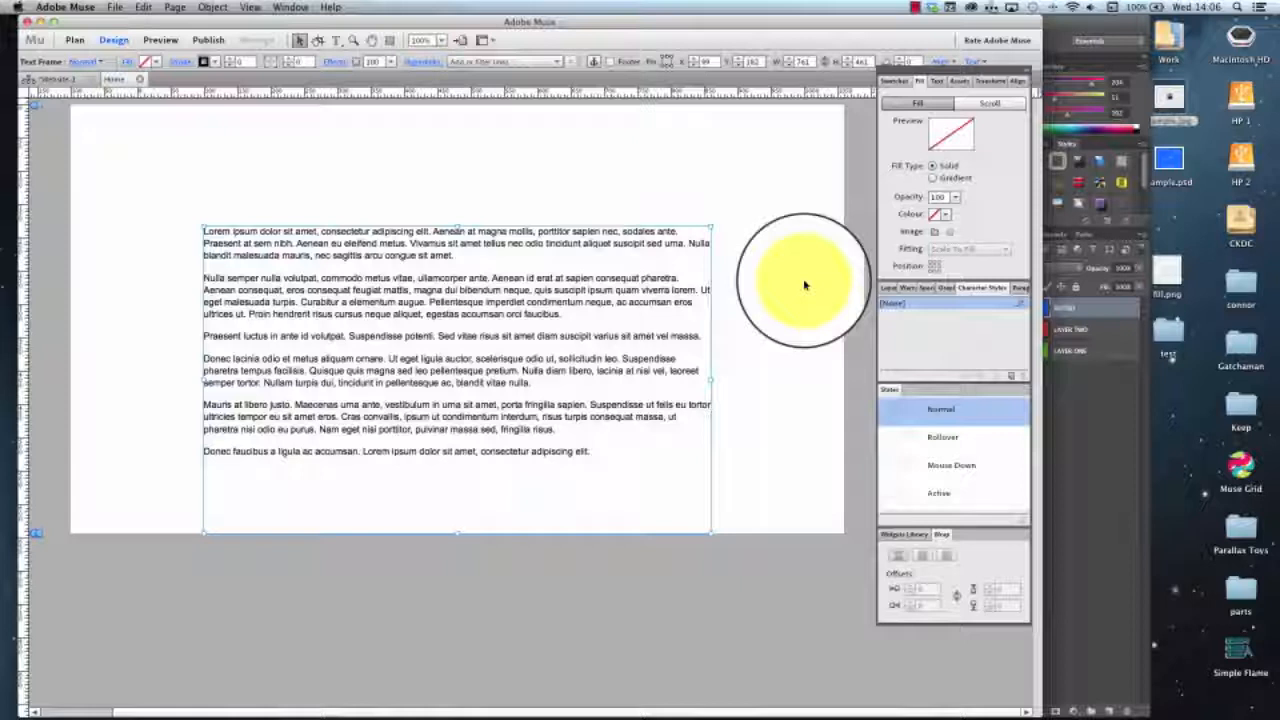
{"action": "left_click", "coordinate": [803, 283]}
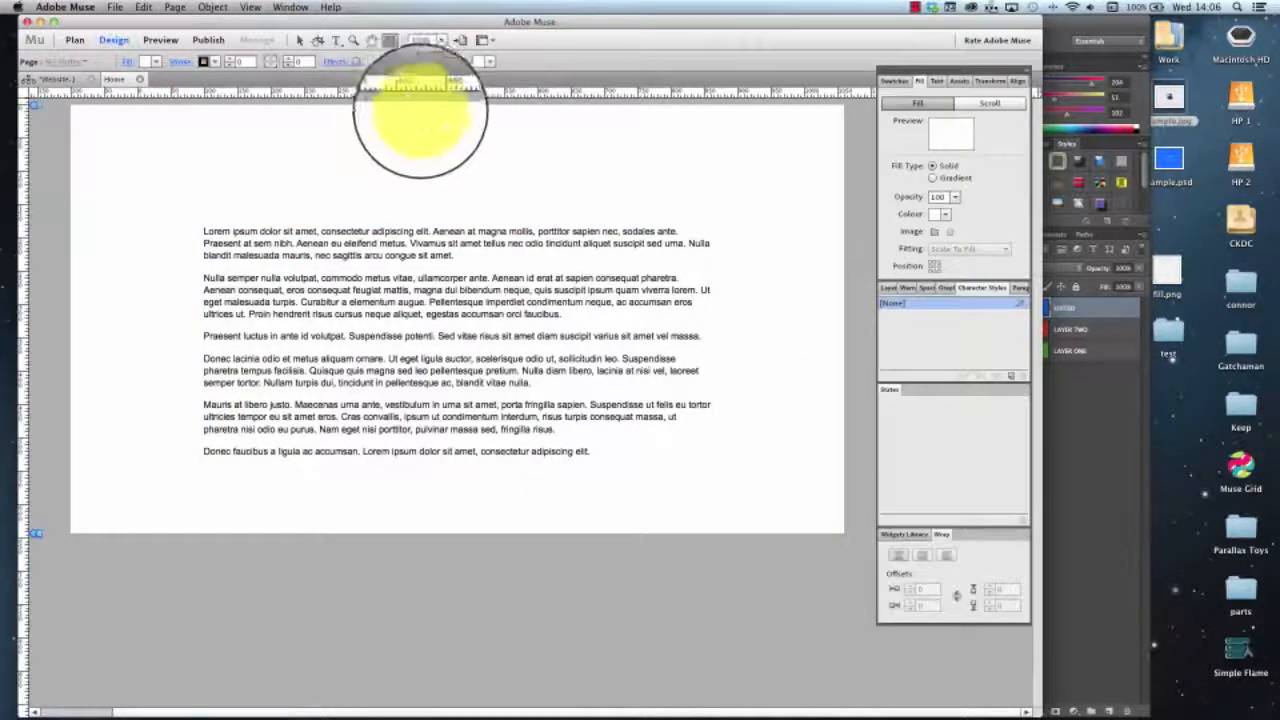
Draw a rectangle about 248 by 182 pixels over the top of the text and fill it with light grey DEDEDE.
{"action": "left_click_drag", "start_coordinate": [307, 131], "coordinate": [473, 252]}
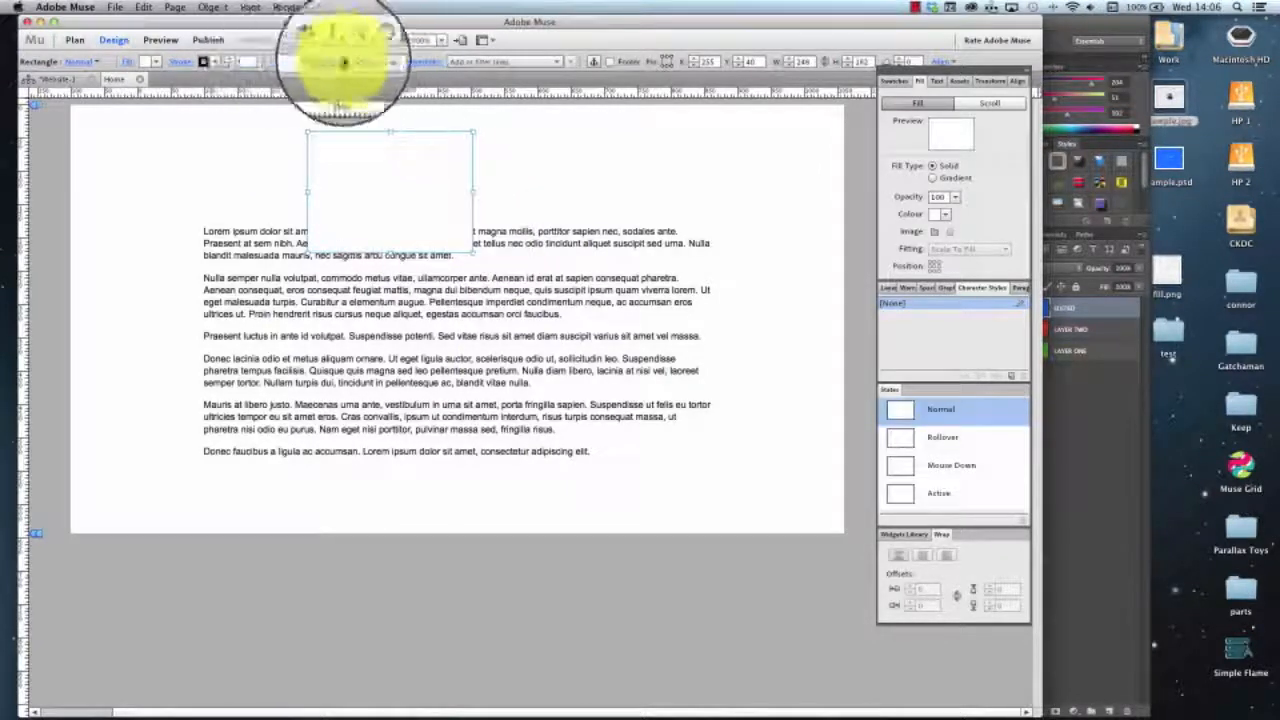
{"action": "left_click", "coordinate": [155, 62]}
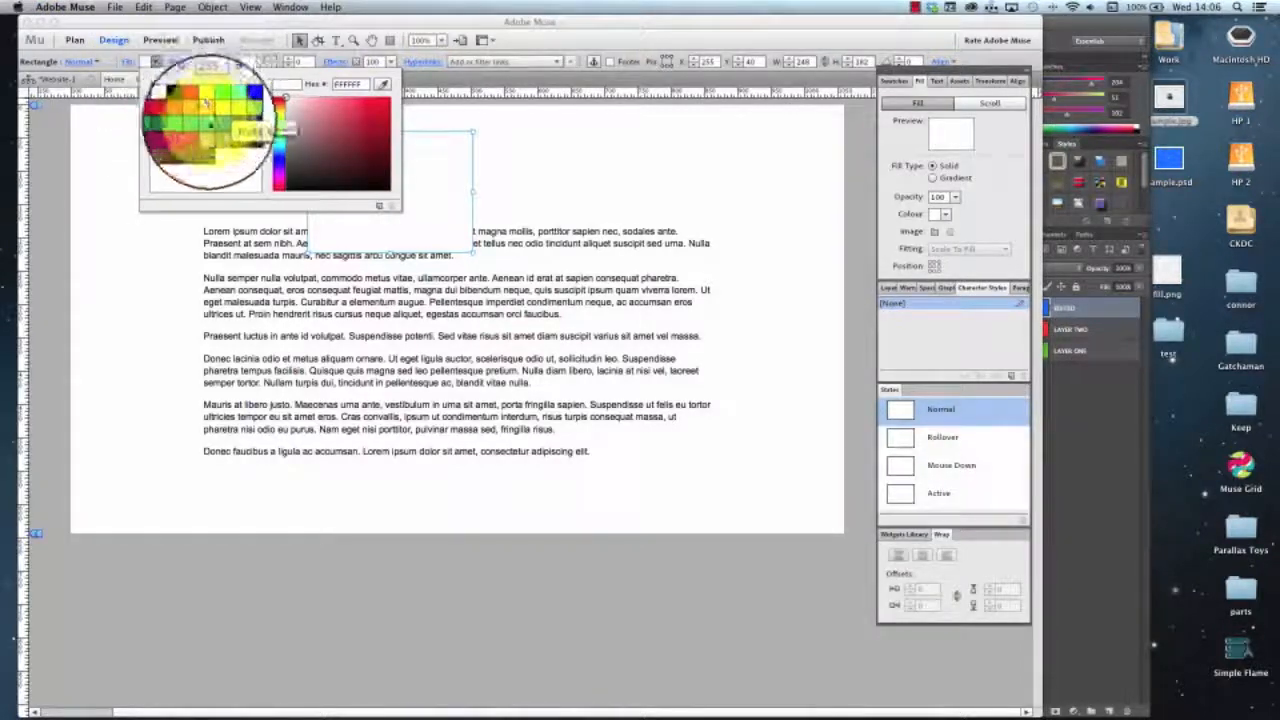
{"action": "left_click_drag", "start_coordinate": [287, 97], "coordinate": [279, 112]}
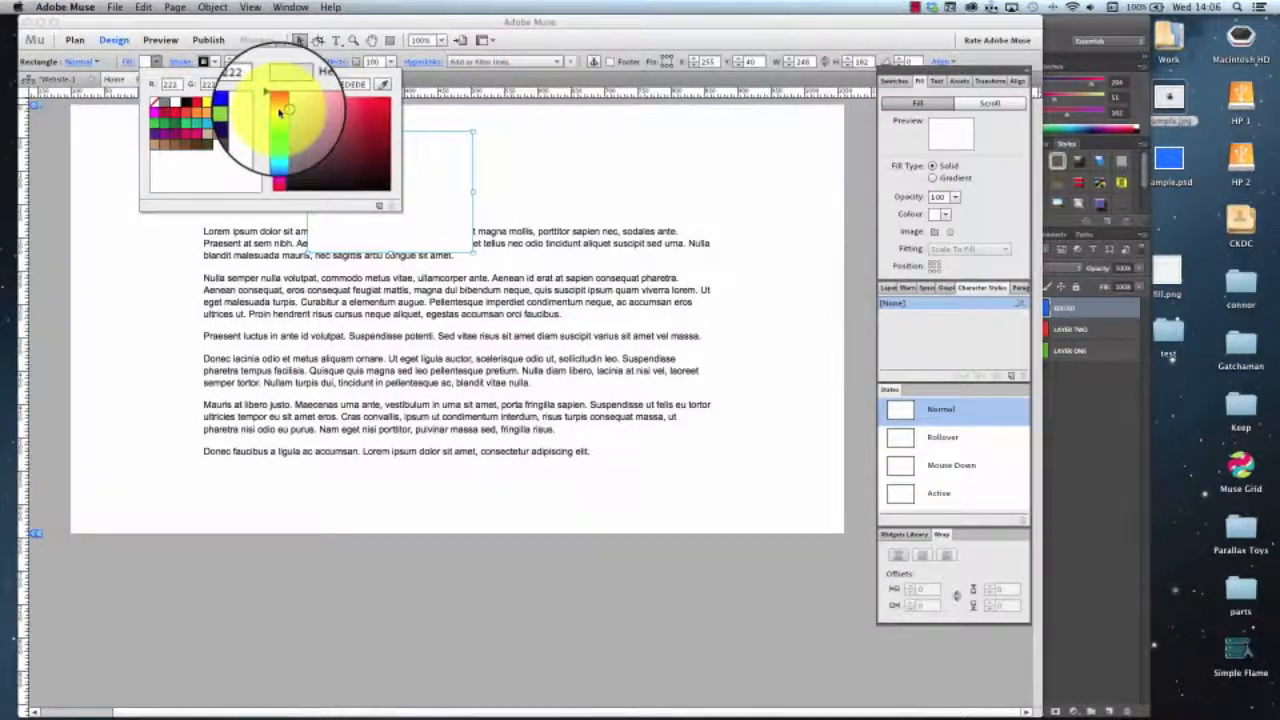
{"action": "left_click", "coordinate": [571, 163]}
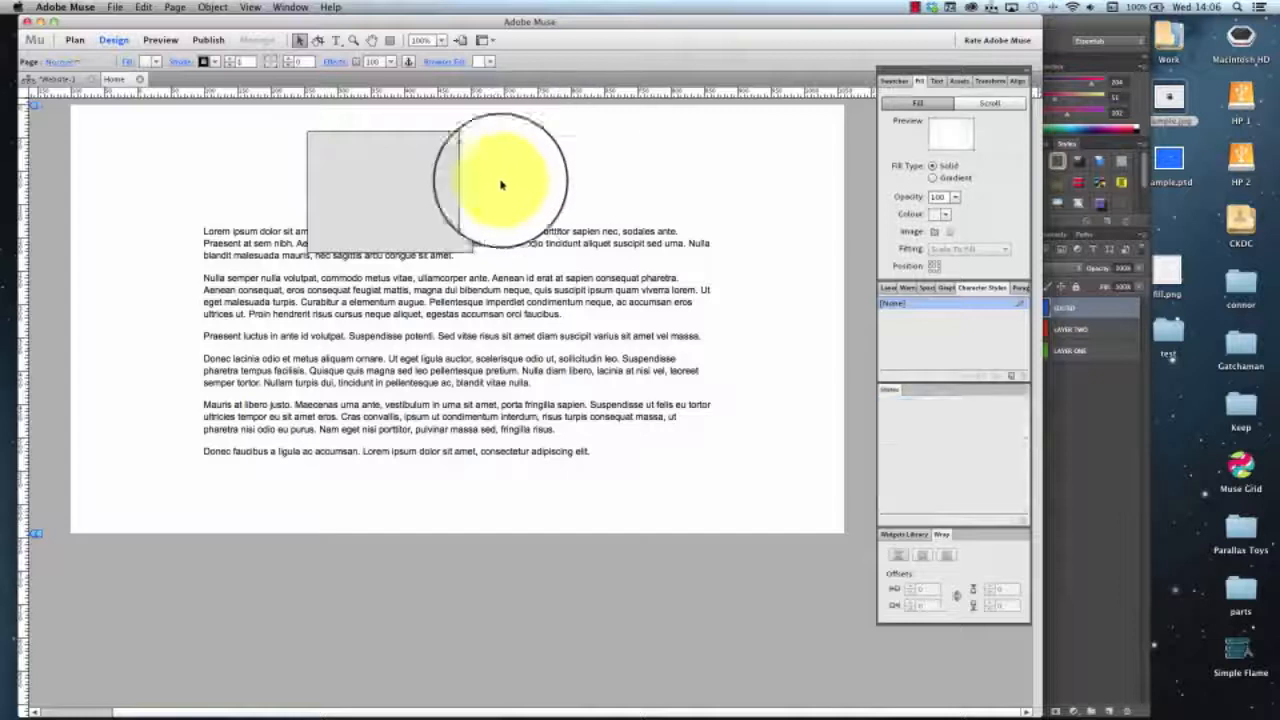
Remove the black stroke colour from the grey rectangle.
{"action": "left_click", "coordinate": [440, 165]}
{"action": "left_click", "coordinate": [216, 62]}
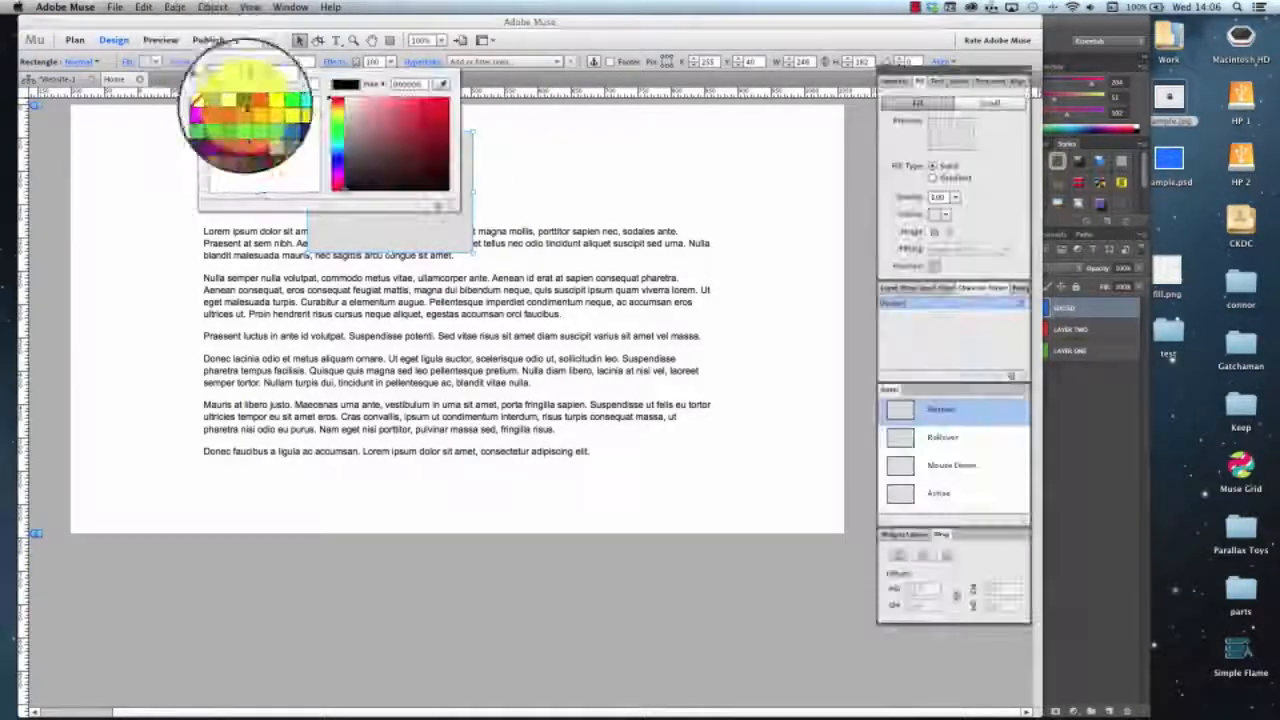
{"action": "left_click", "coordinate": [531, 154]}
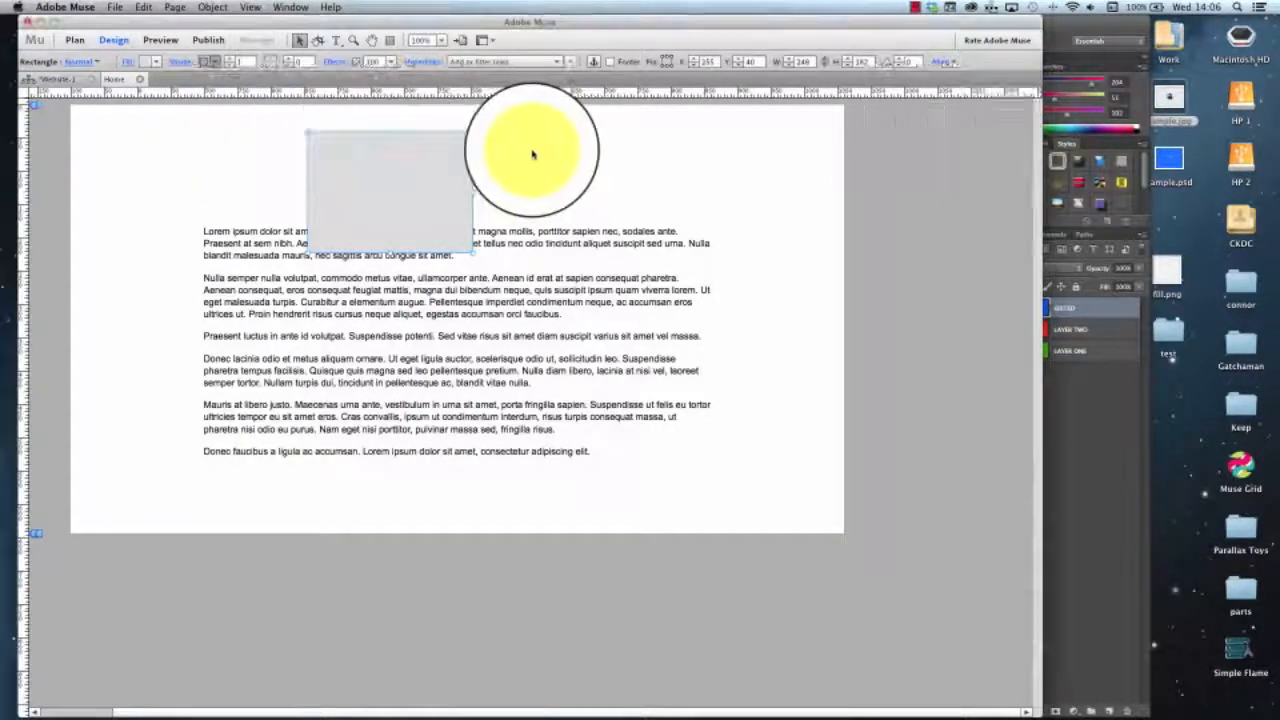
{"action": "left_click", "coordinate": [534, 150]}
{"action": "left_click", "coordinate": [432, 179]}
{"action": "left_click", "coordinate": [618, 187]}
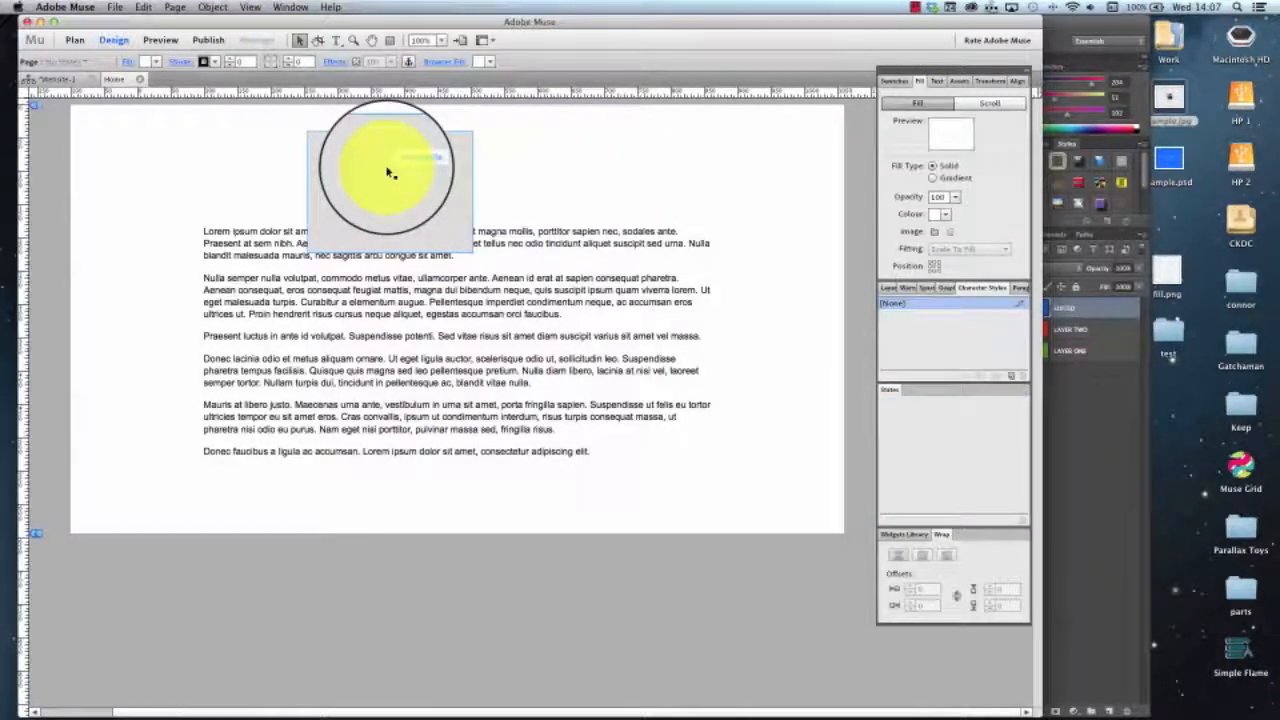
Cut the grey rectangle and paste it inline at the start of the first paragraph.
{"action": "left_click", "coordinate": [390, 172]}
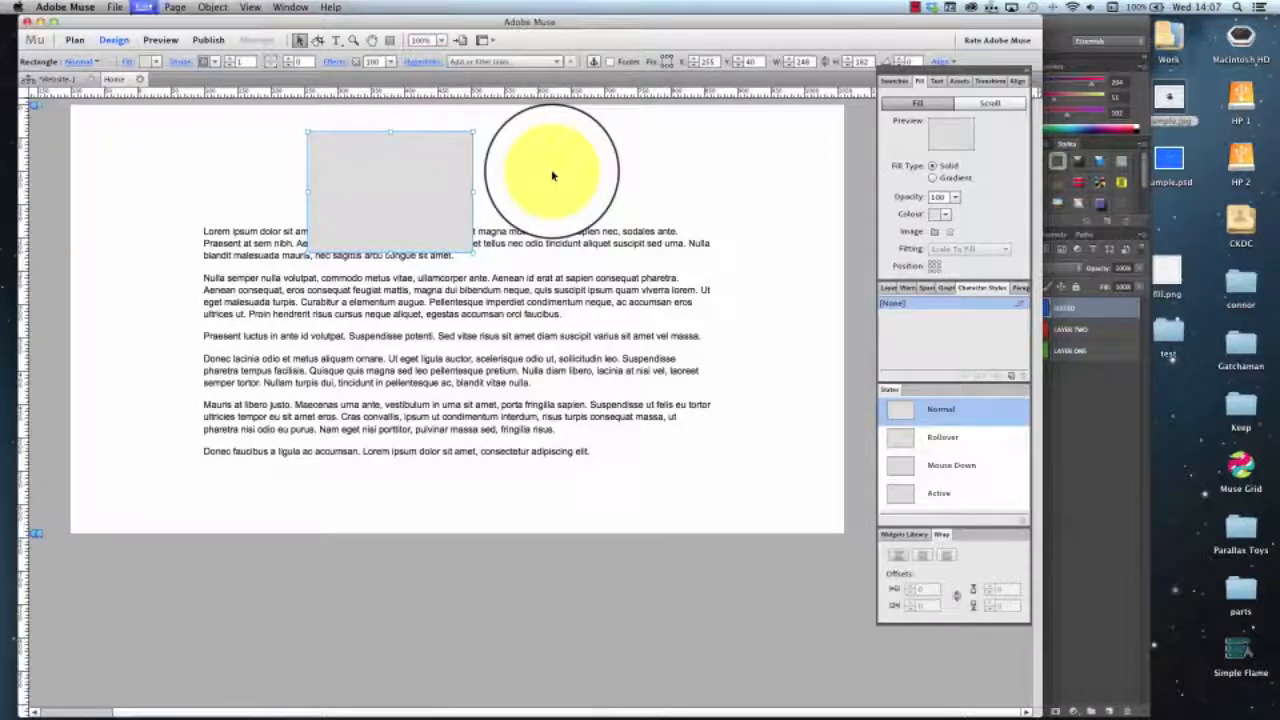
{"action": "key", "text": "Delete"}
{"action": "left_click", "coordinate": [217, 231]}
{"action": "double_click", "coordinate": [236, 248]}
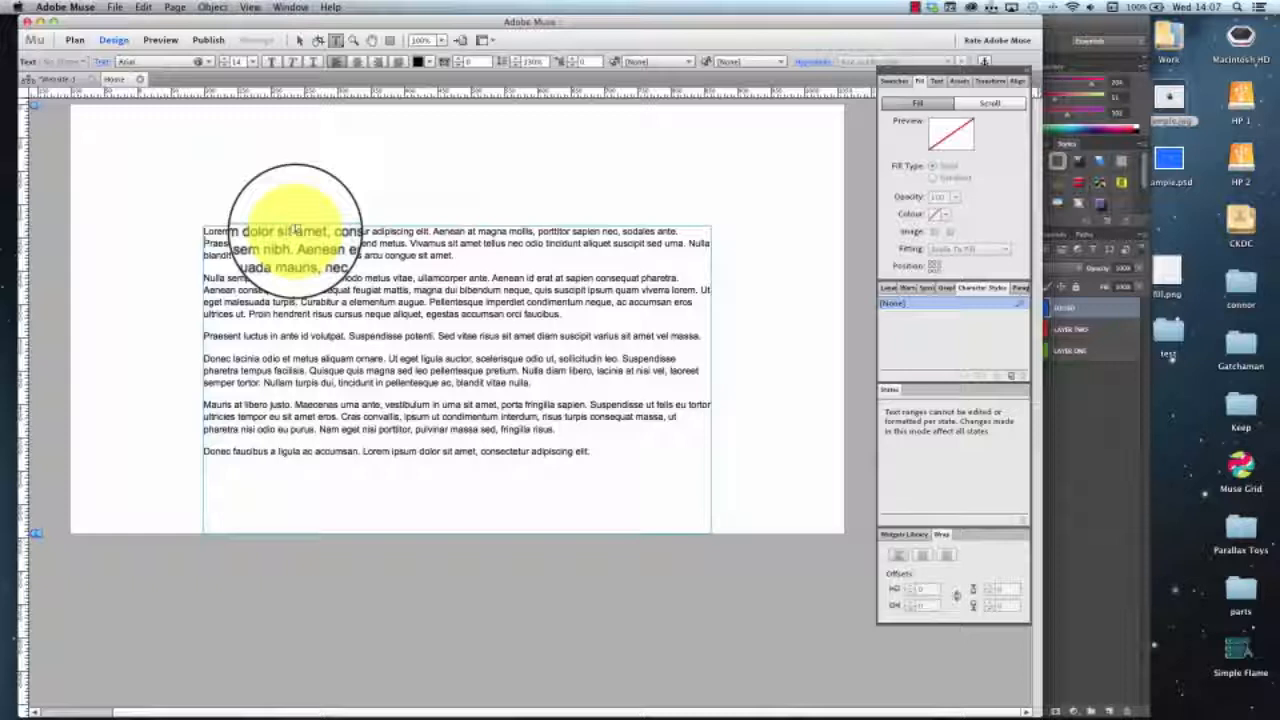
{"action": "key", "text": "super+z"}
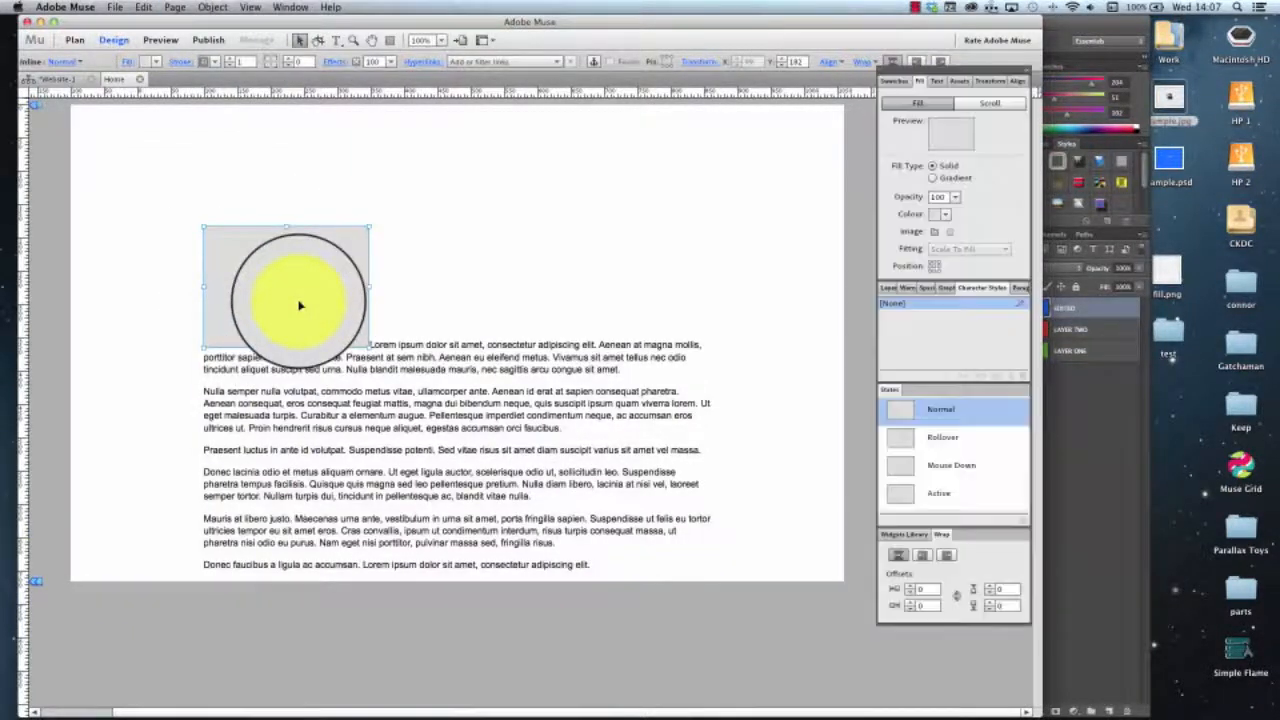
Wrap the text along the right side of the inline rectangle with offsets of 30 on all four sides.
{"action": "left_click", "coordinate": [922, 556]}
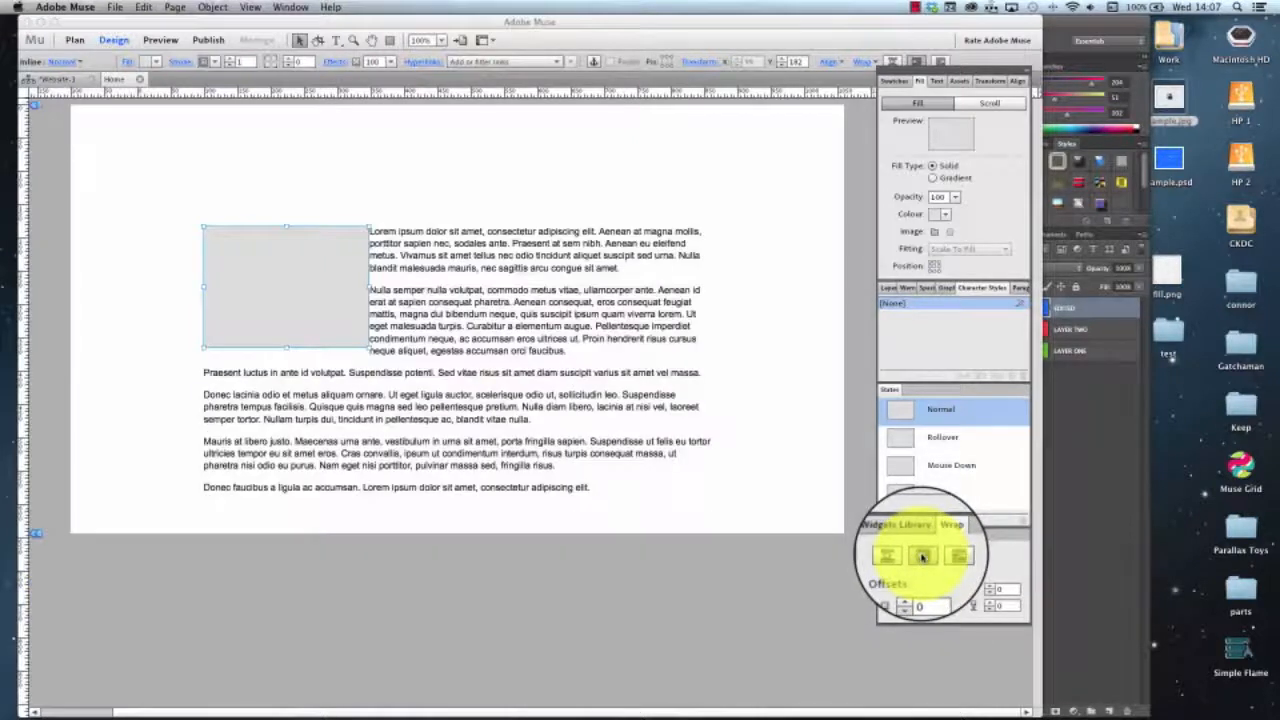
{"action": "left_click", "coordinate": [920, 589]}
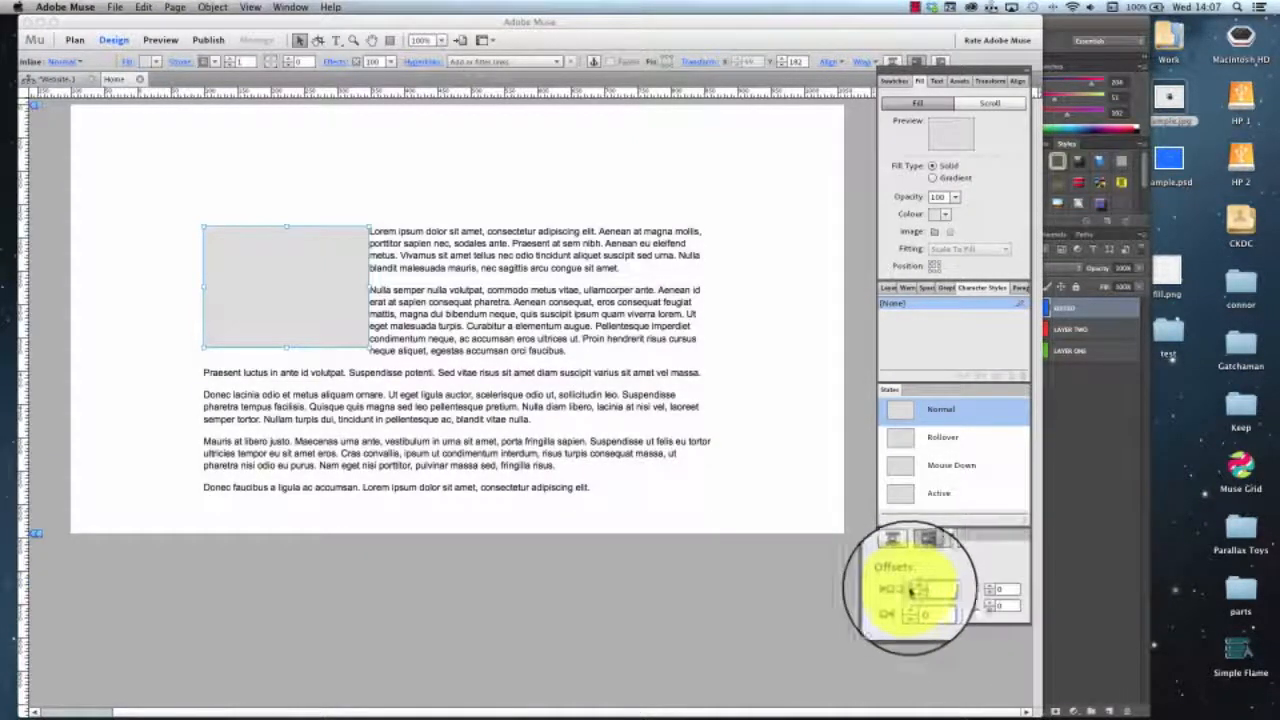
{"action": "type", "text": "20"}
{"action": "key", "text": "Return"}
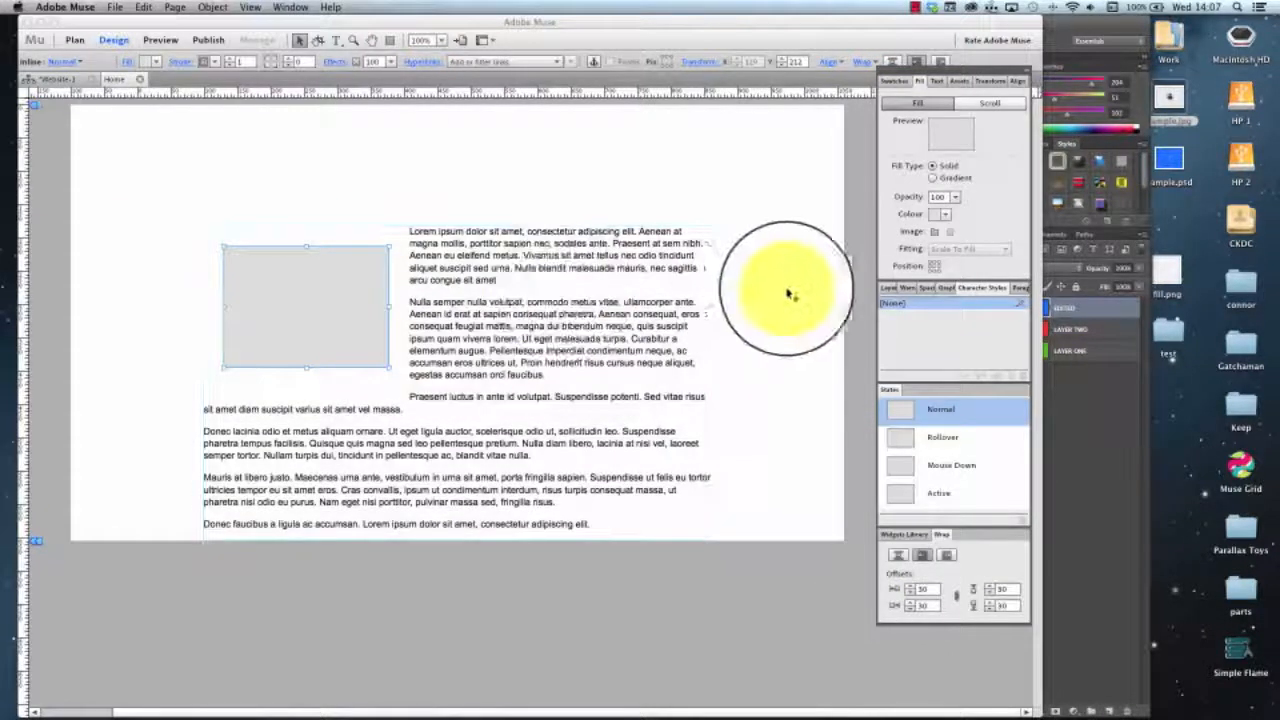
{"action": "left_click", "coordinate": [777, 290]}
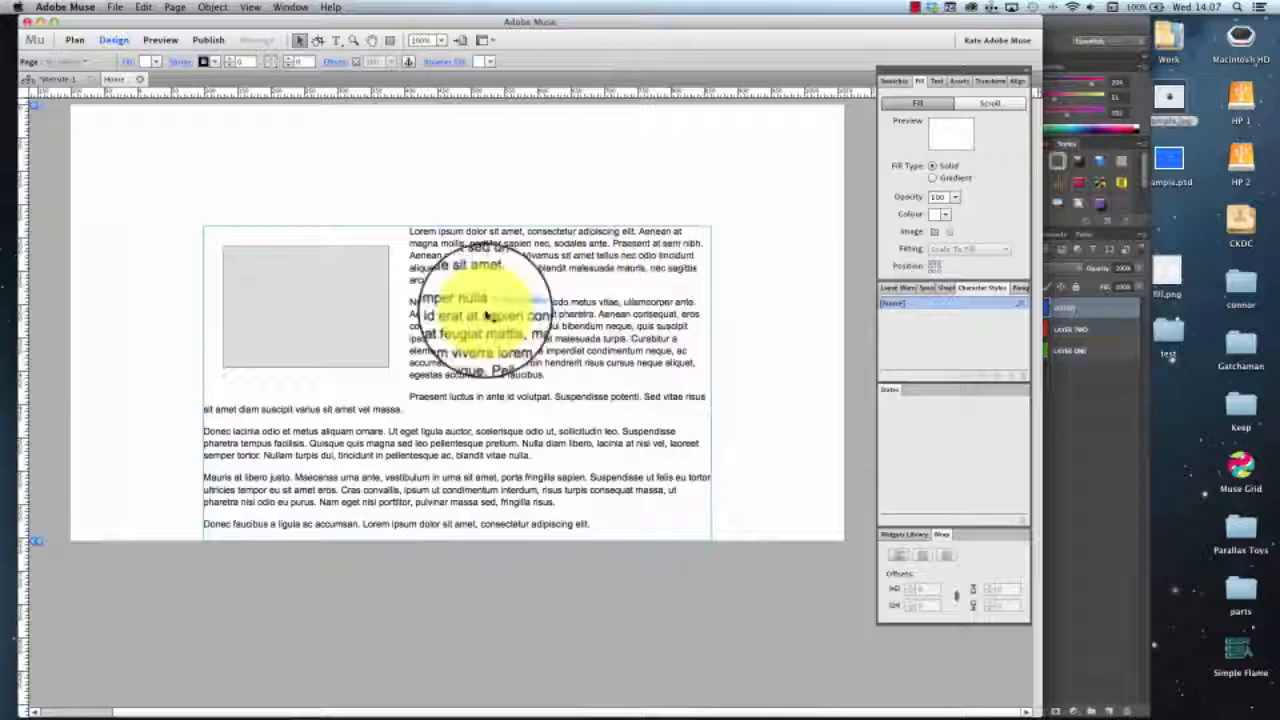
Fill the inline rectangle with the image Sample.jpg from the Desktop, centred and with its fitting set to Scale To Fit.
{"action": "left_click", "coordinate": [318, 277]}
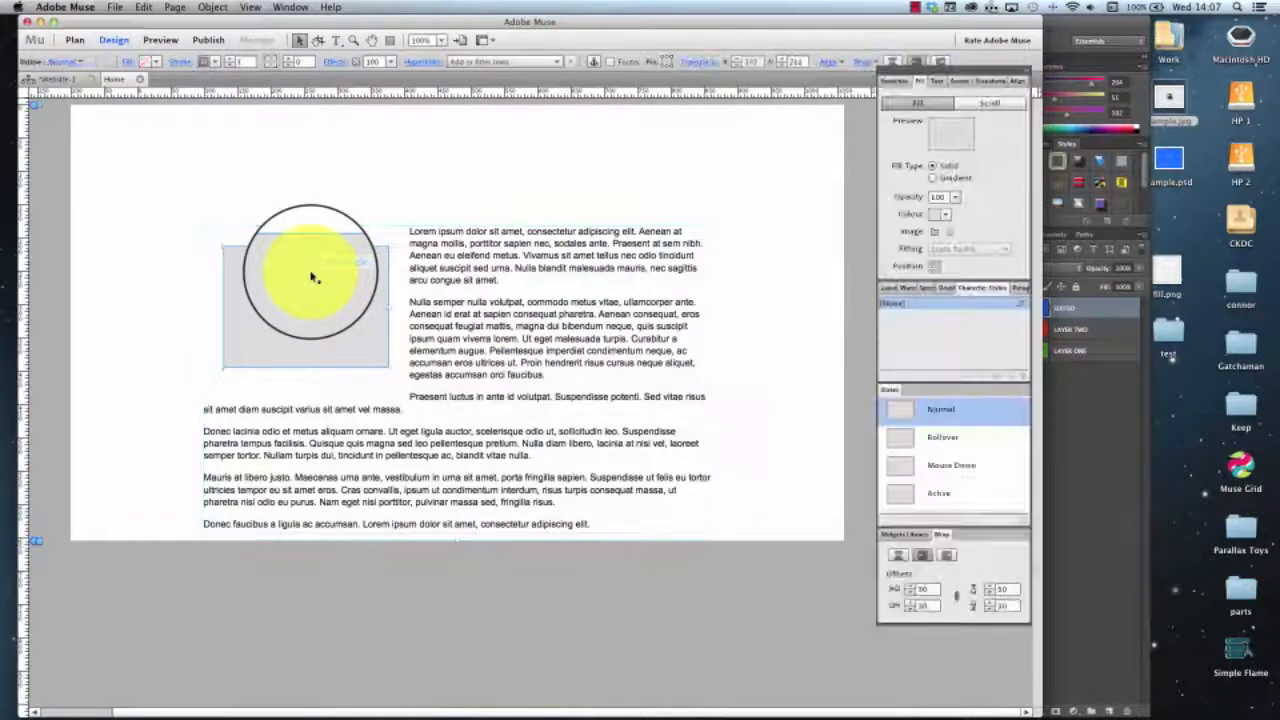
{"action": "left_click", "coordinate": [142, 61]}
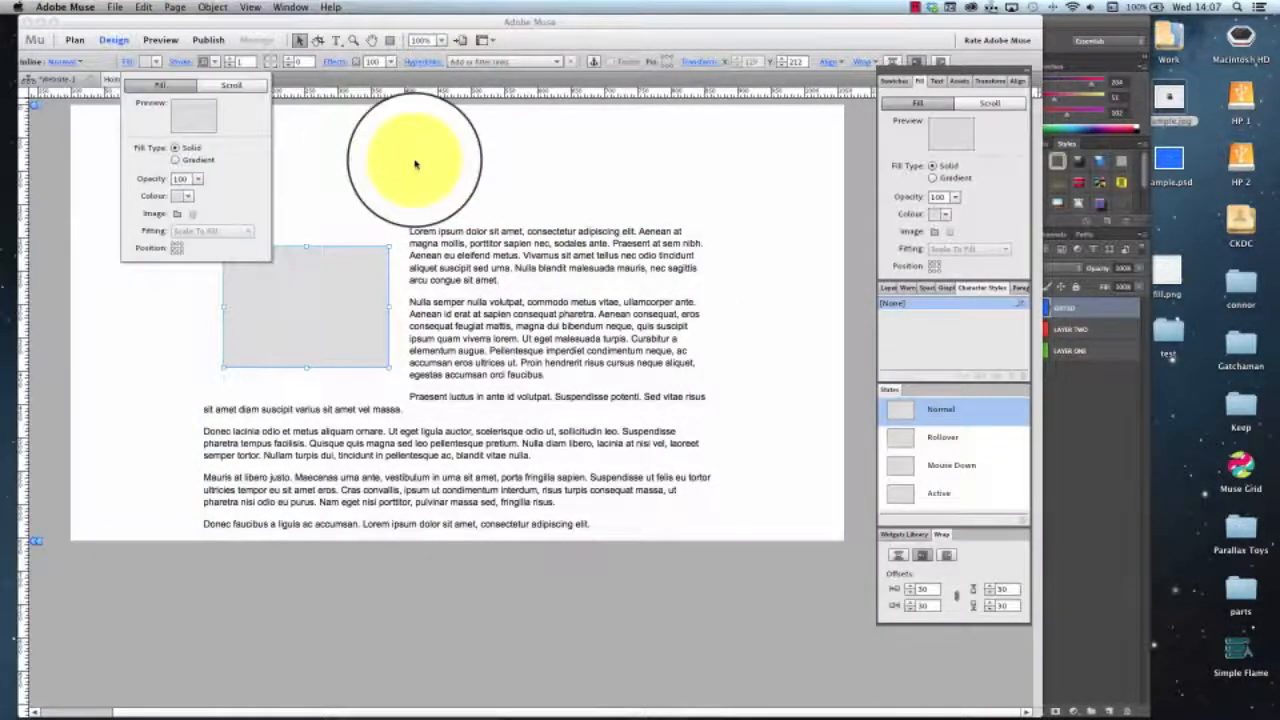
{"action": "left_click", "coordinate": [179, 213]}
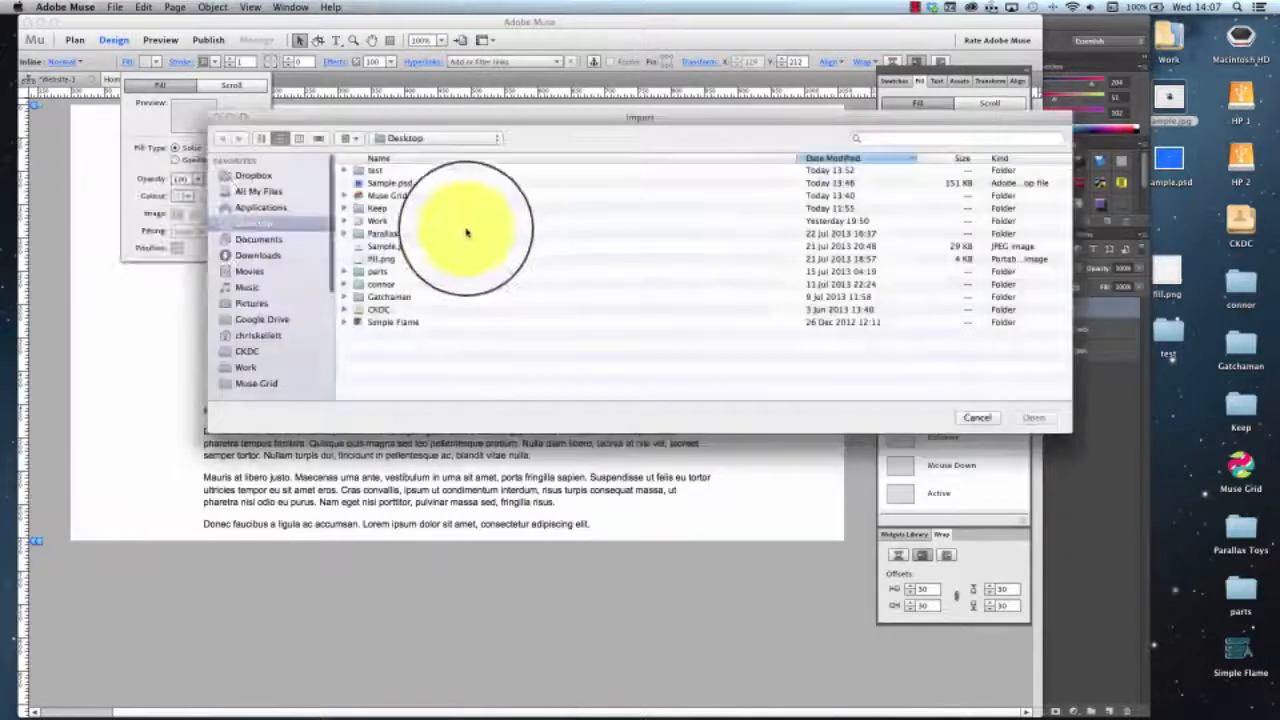
{"action": "left_click", "coordinate": [385, 244]}
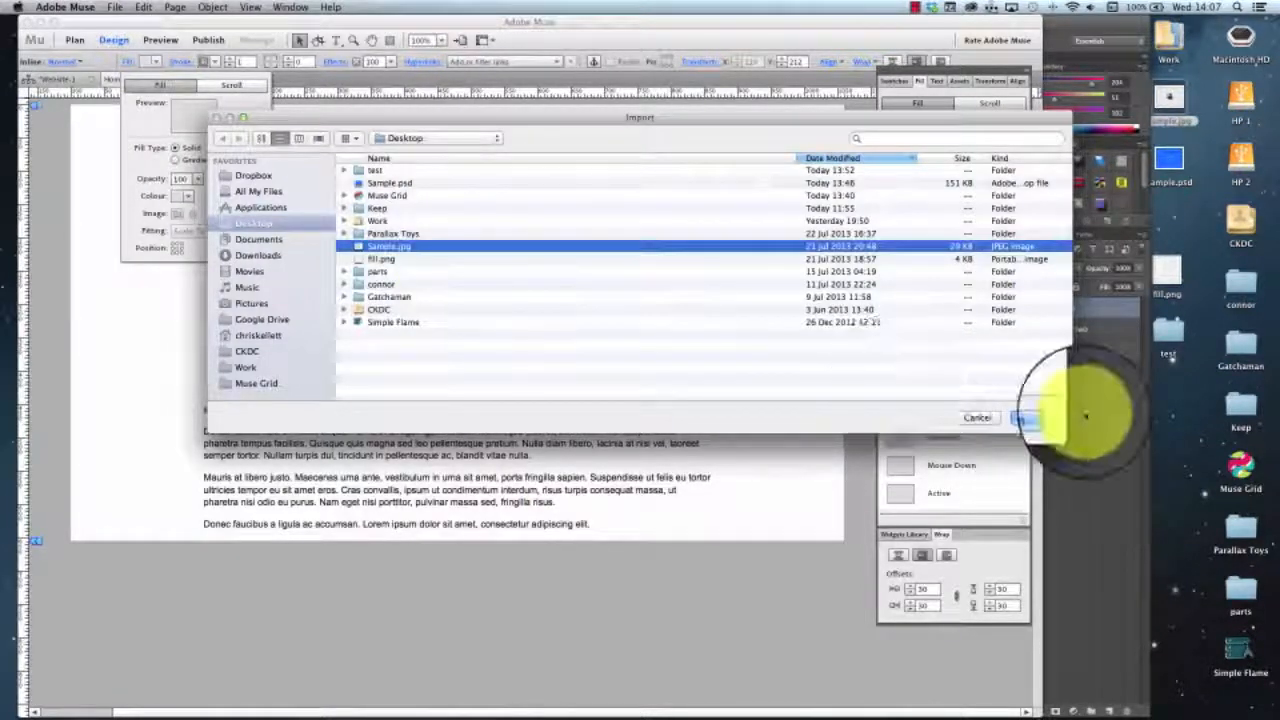
{"action": "left_click", "coordinate": [1033, 417]}
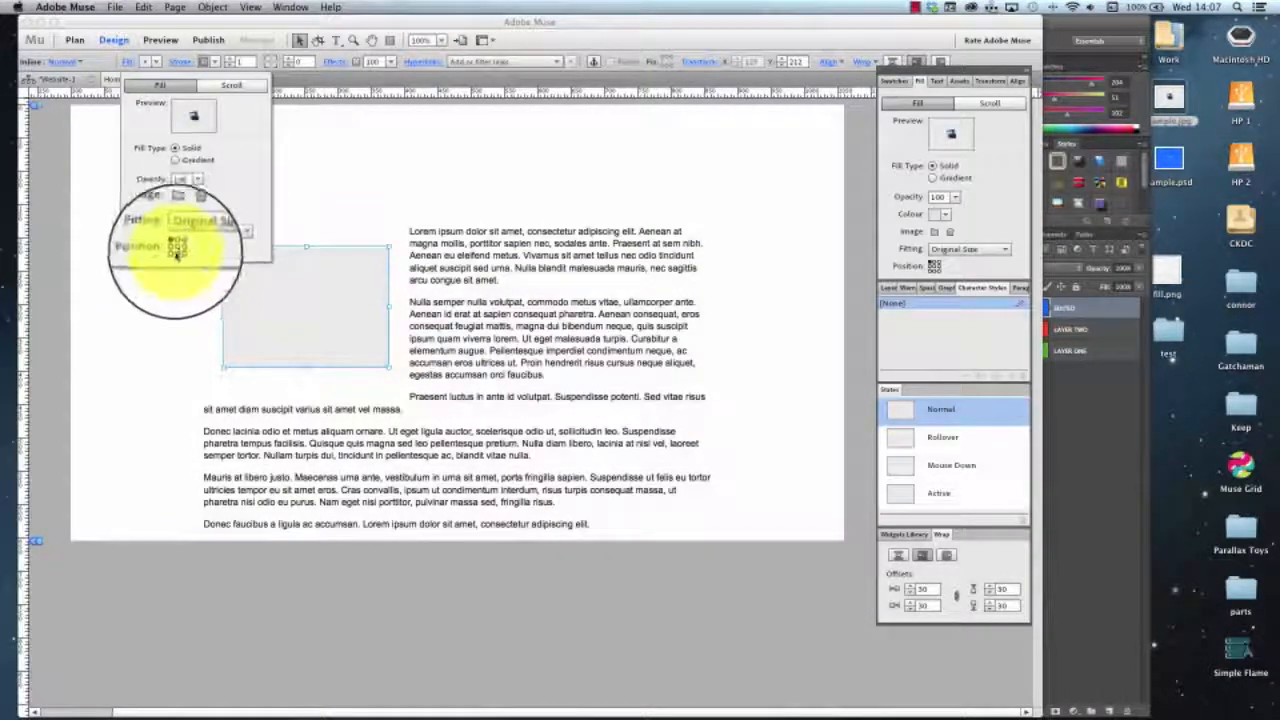
{"action": "left_click", "coordinate": [218, 231]}
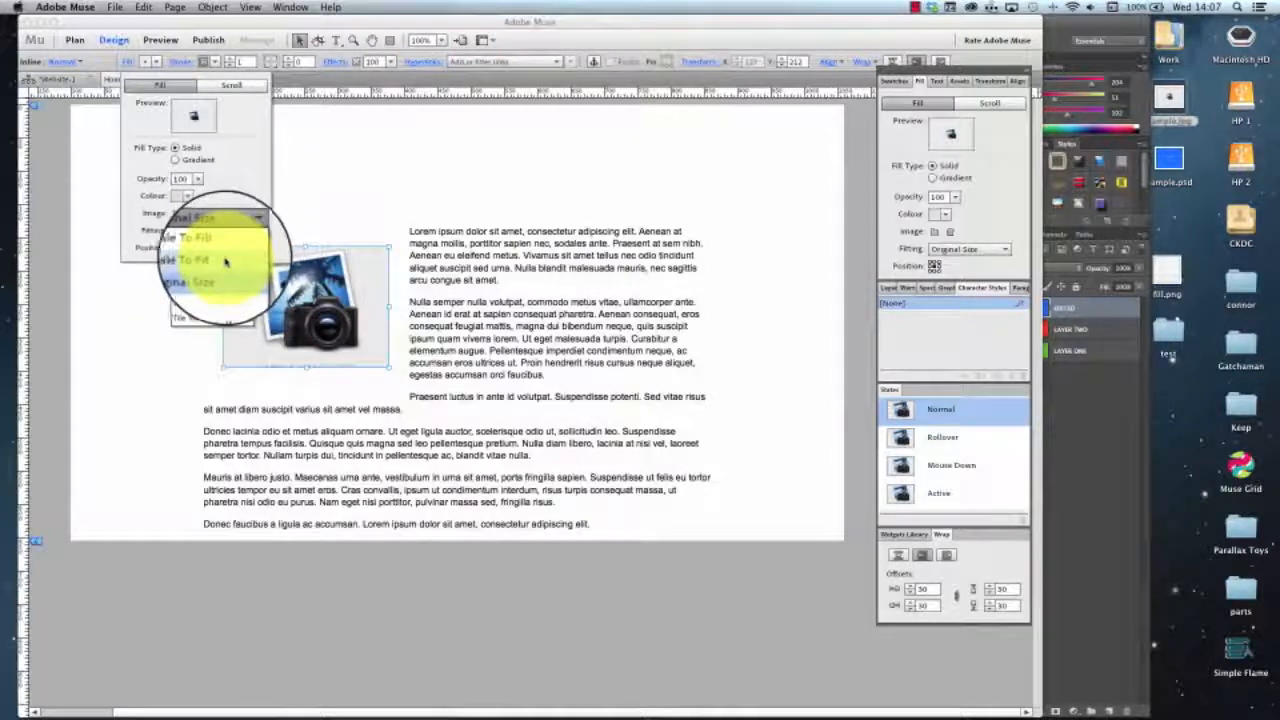
{"action": "left_click", "coordinate": [222, 261]}
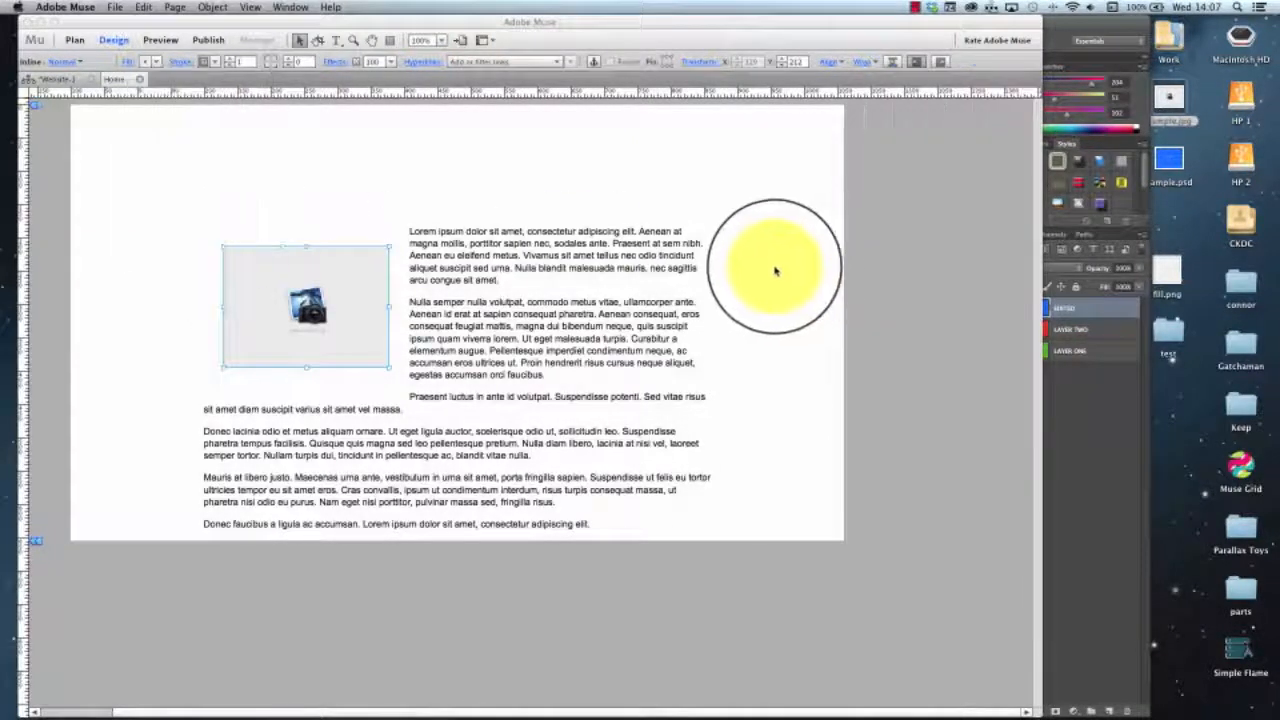
Set the inline rectangle's stroke weight to 0 and its fill colour to none, keeping only the image fill.
{"action": "left_click", "coordinate": [249, 271]}
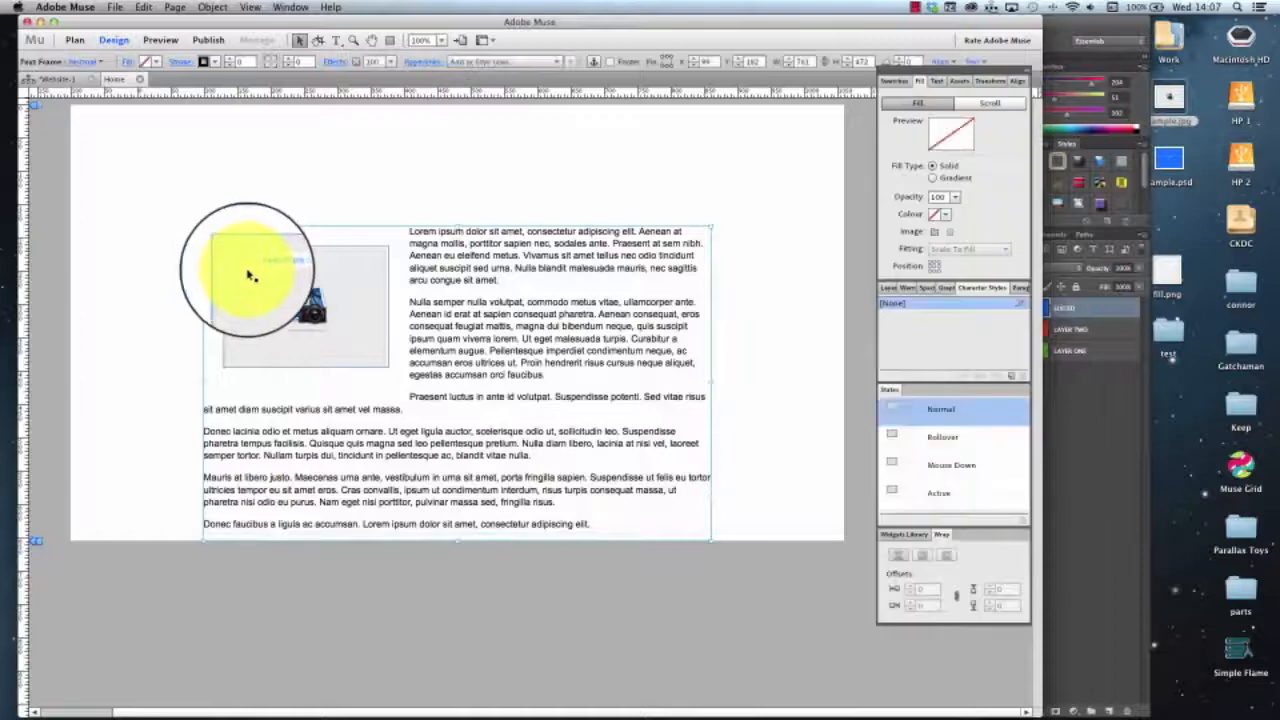
{"action": "left_click", "coordinate": [231, 65]}
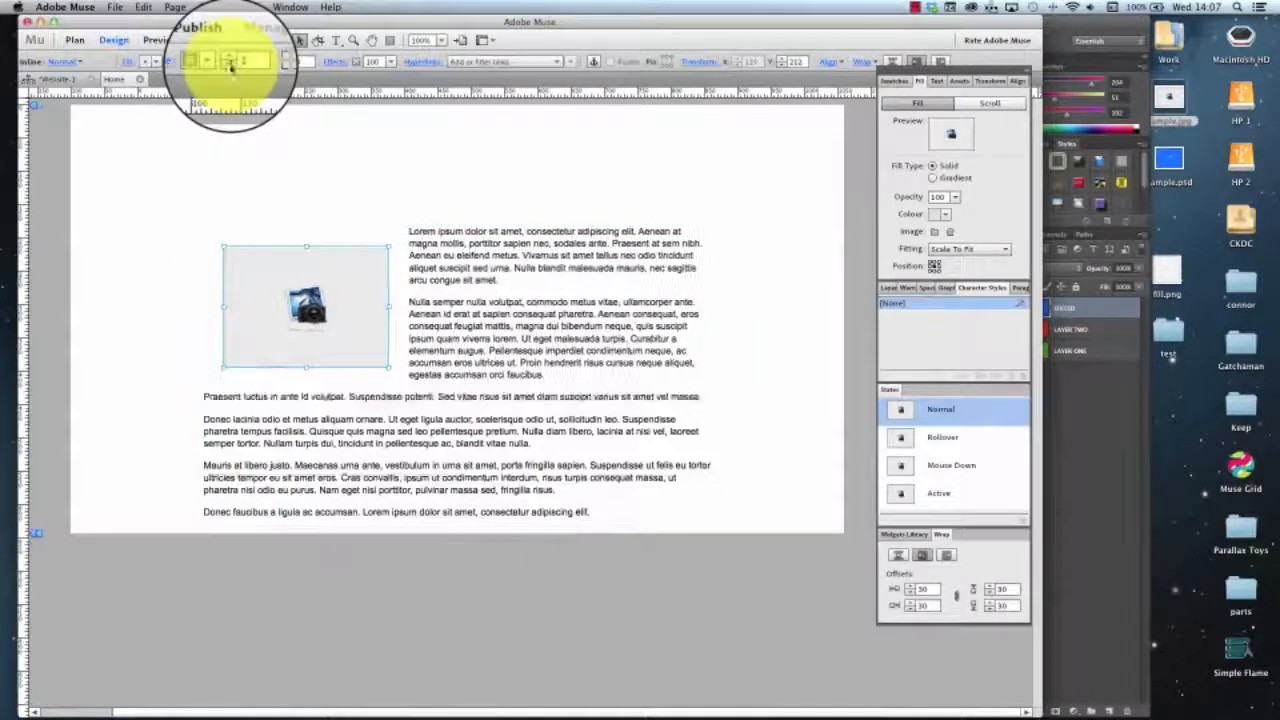
{"action": "left_click", "coordinate": [126, 63]}
{"action": "left_click", "coordinate": [180, 179]}
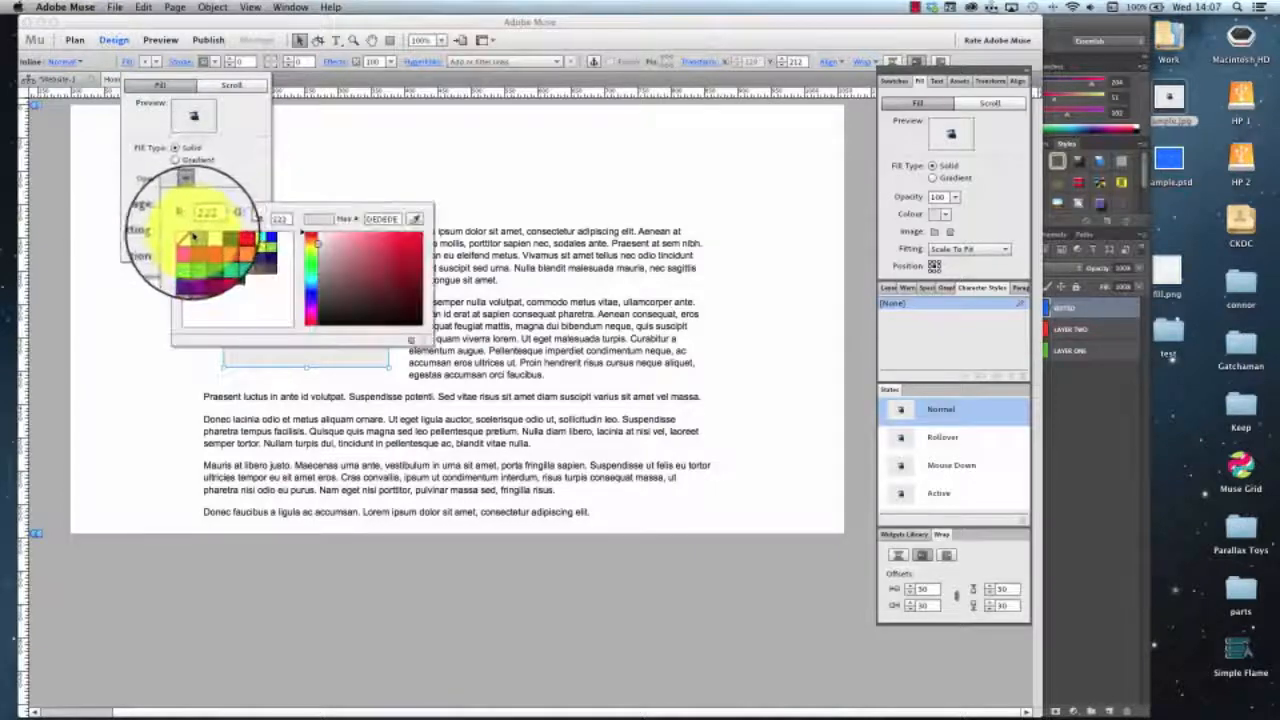
{"action": "left_click", "coordinate": [762, 240]}
{"action": "left_click", "coordinate": [762, 240]}
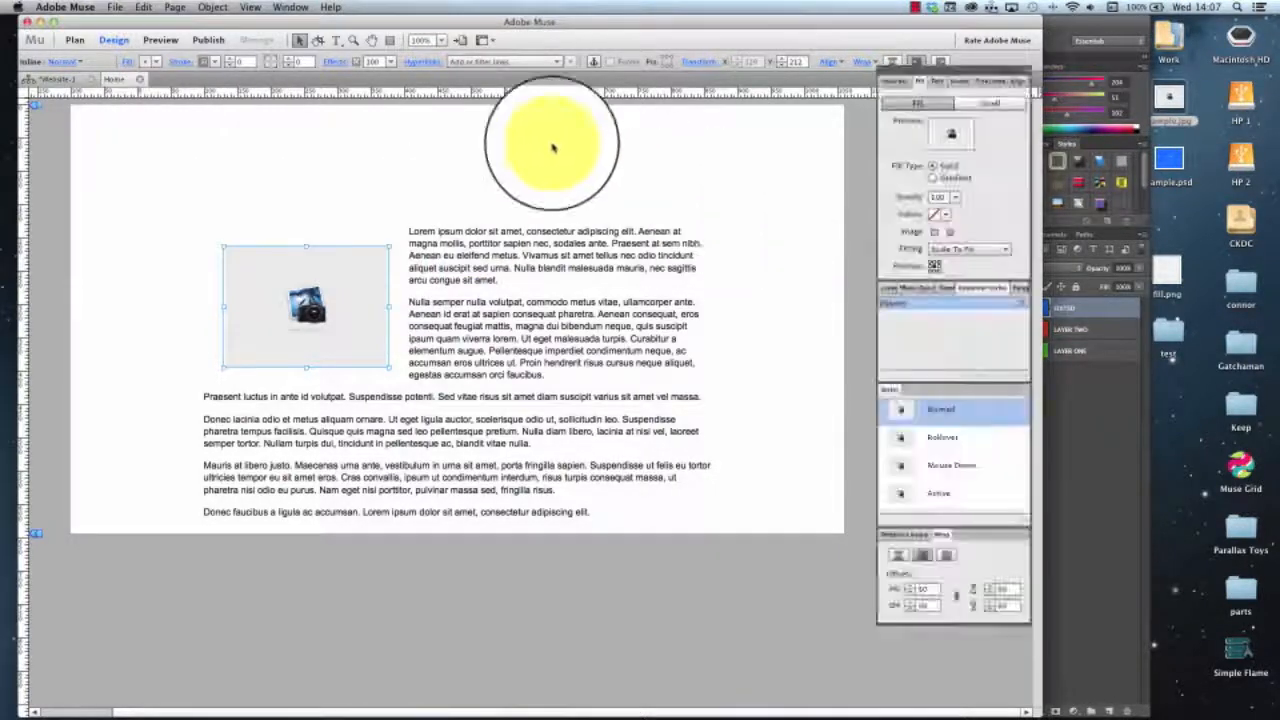
Resize the image-filled inline rectangle to about 185 × 141 px and review its fill options.
{"action": "left_click", "coordinate": [530, 153]}
{"action": "left_click", "coordinate": [325, 265]}
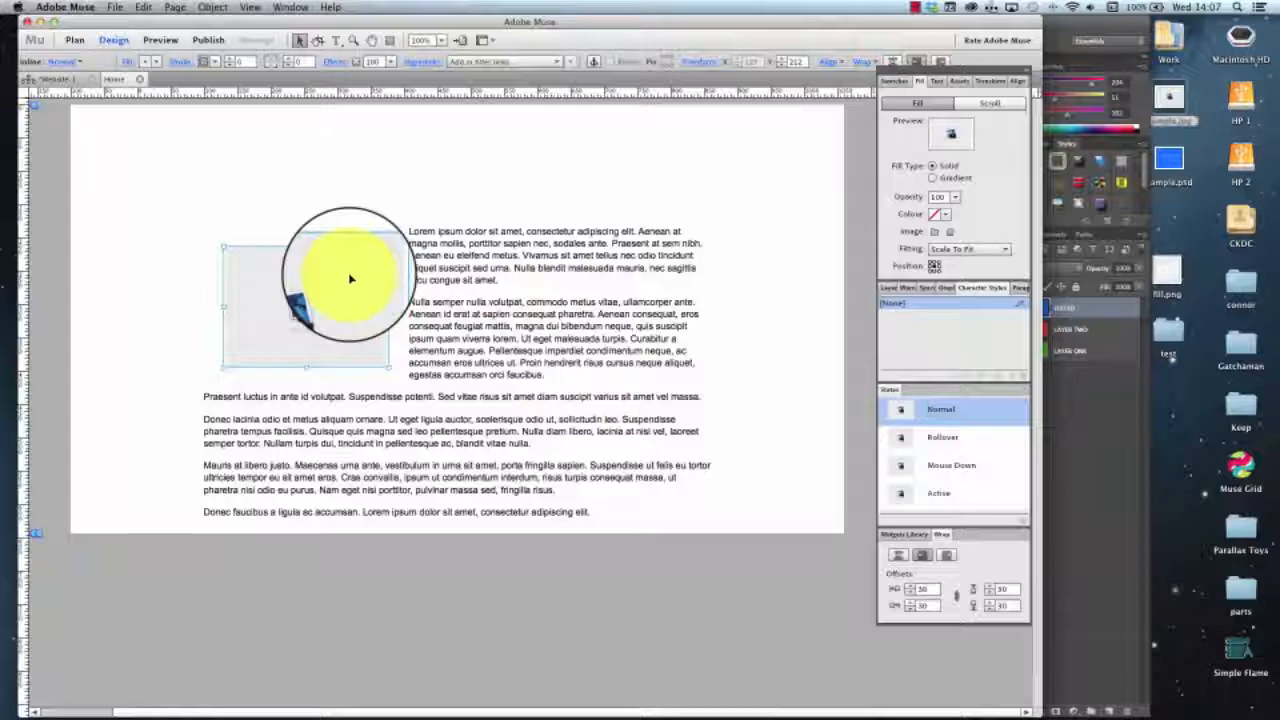
{"action": "left_click", "coordinate": [122, 62]}
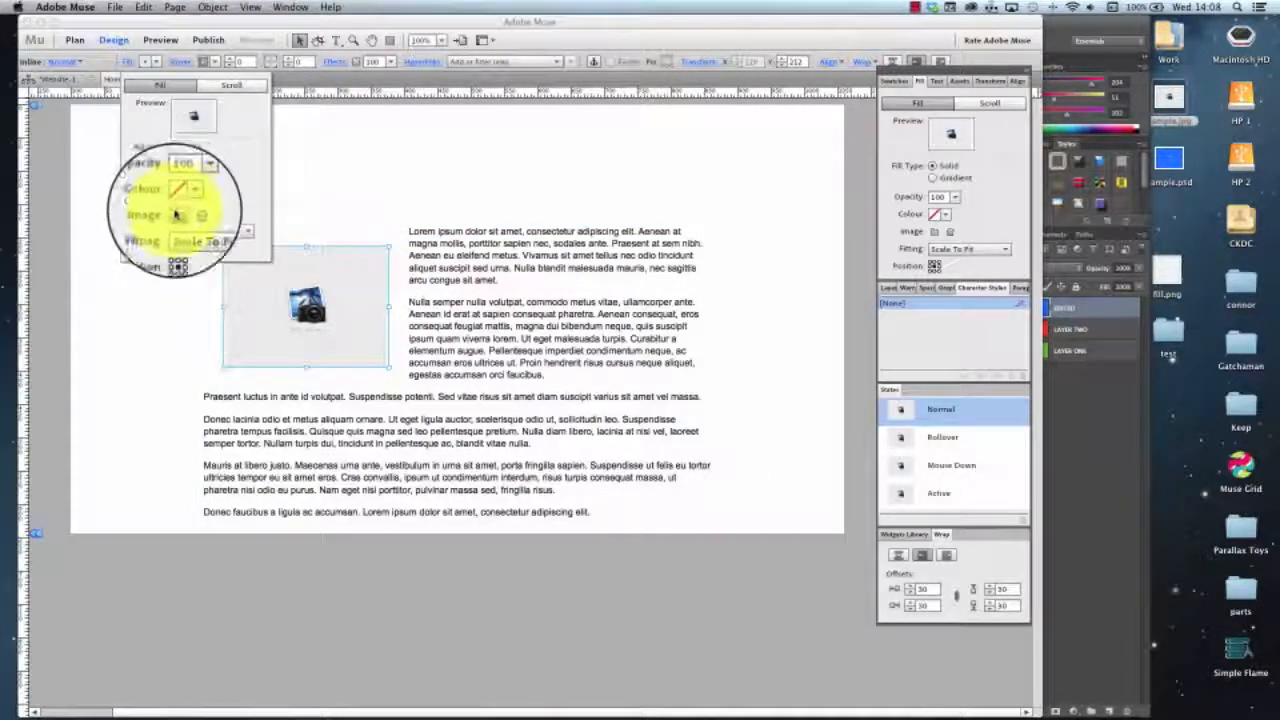
{"action": "left_click", "coordinate": [812, 258]}
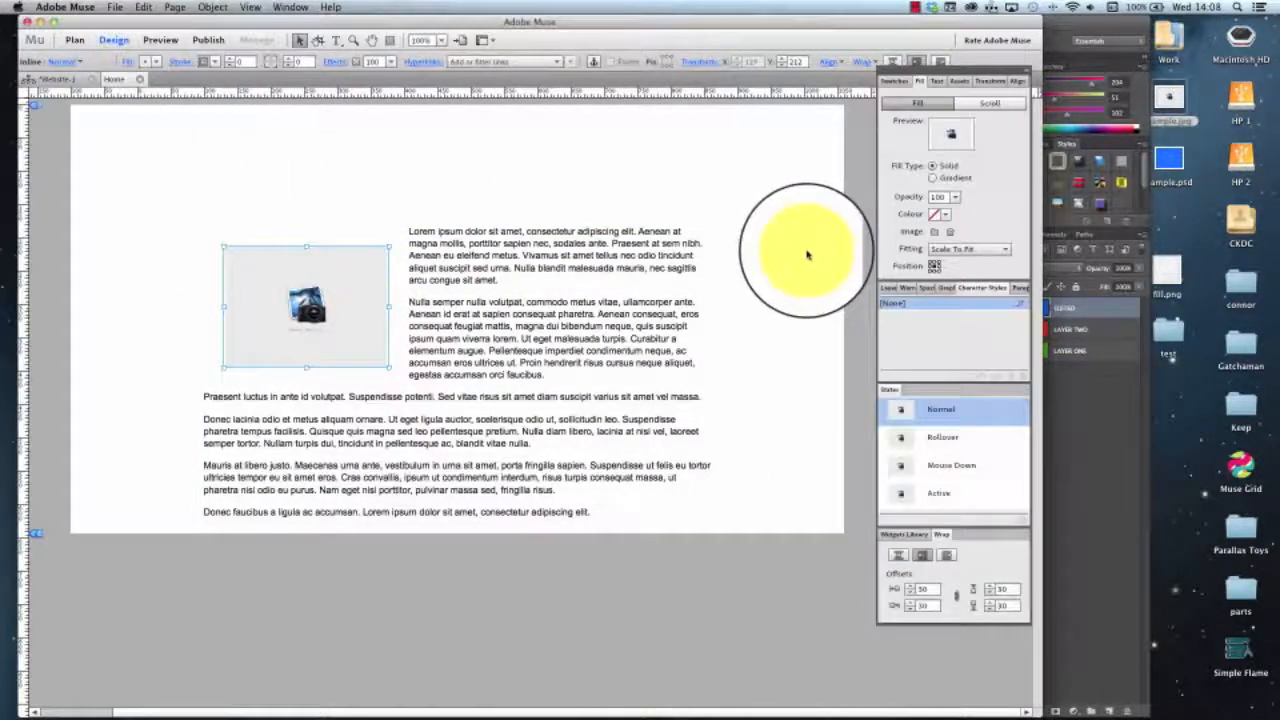
{"action": "left_click_drag", "start_coordinate": [389, 366], "coordinate": [455, 424]}
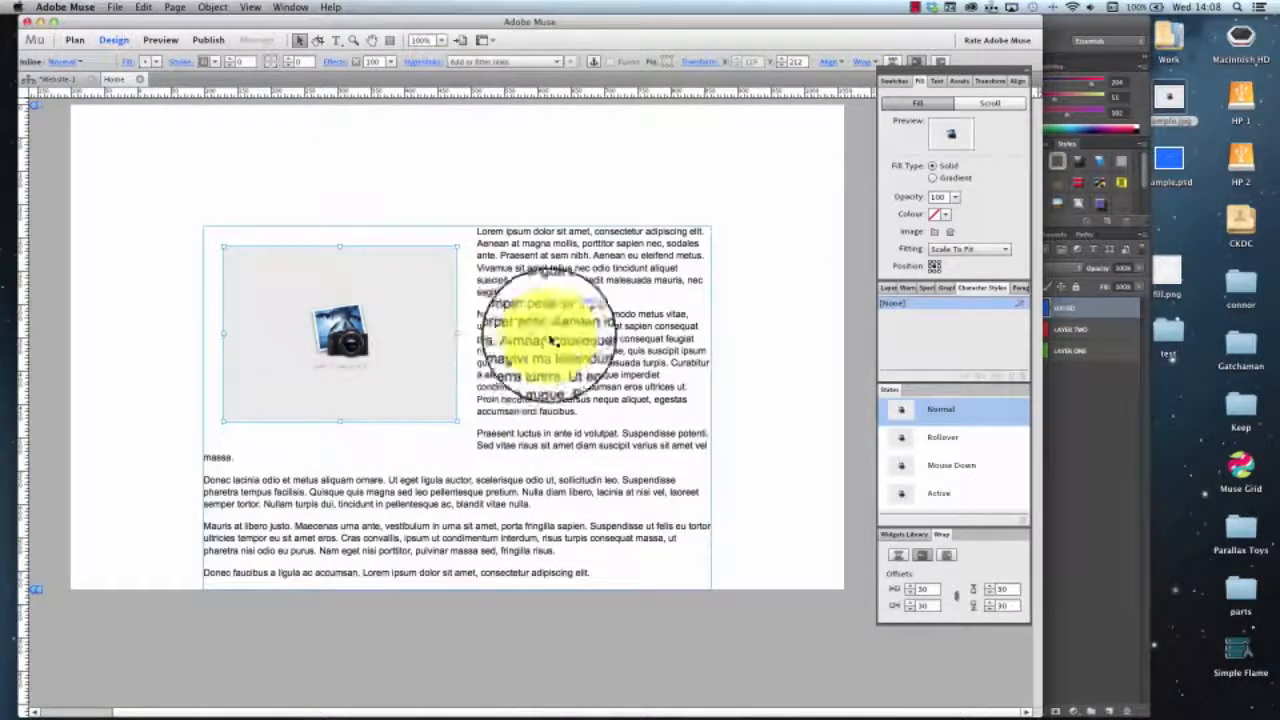
{"action": "left_click_drag", "start_coordinate": [460, 424], "coordinate": [348, 340]}
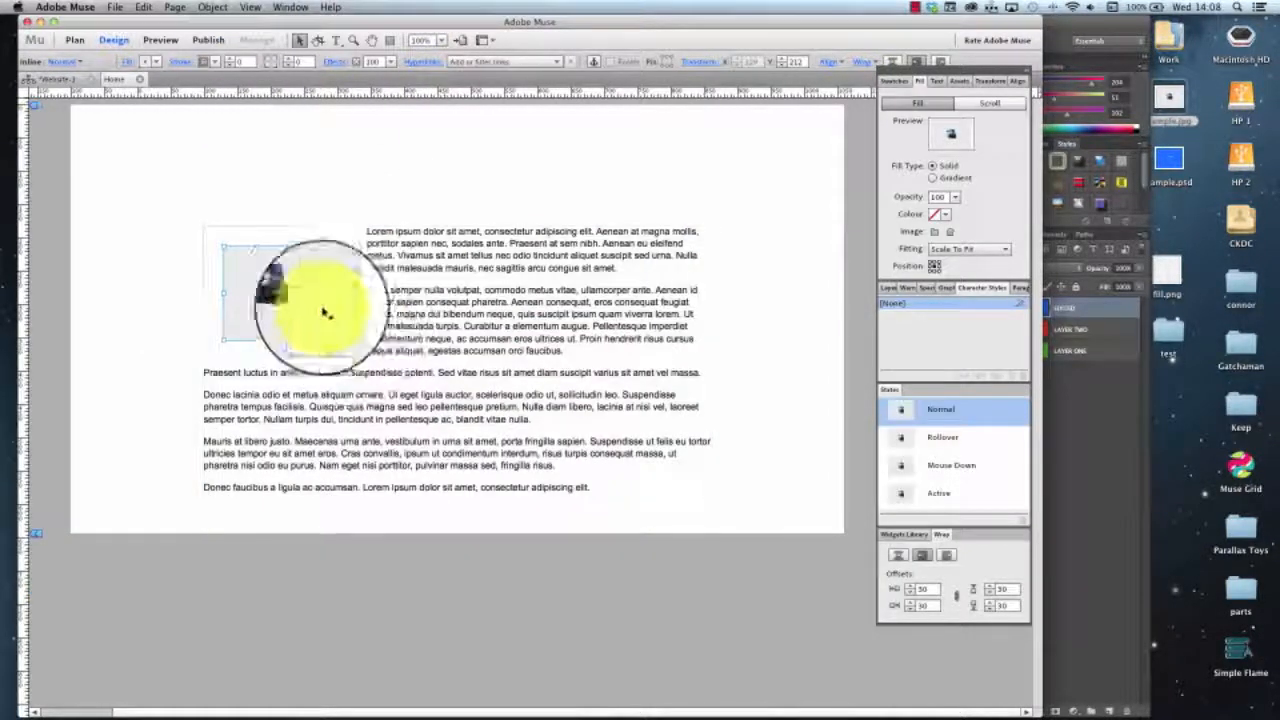
{"action": "left_click", "coordinate": [128, 61]}
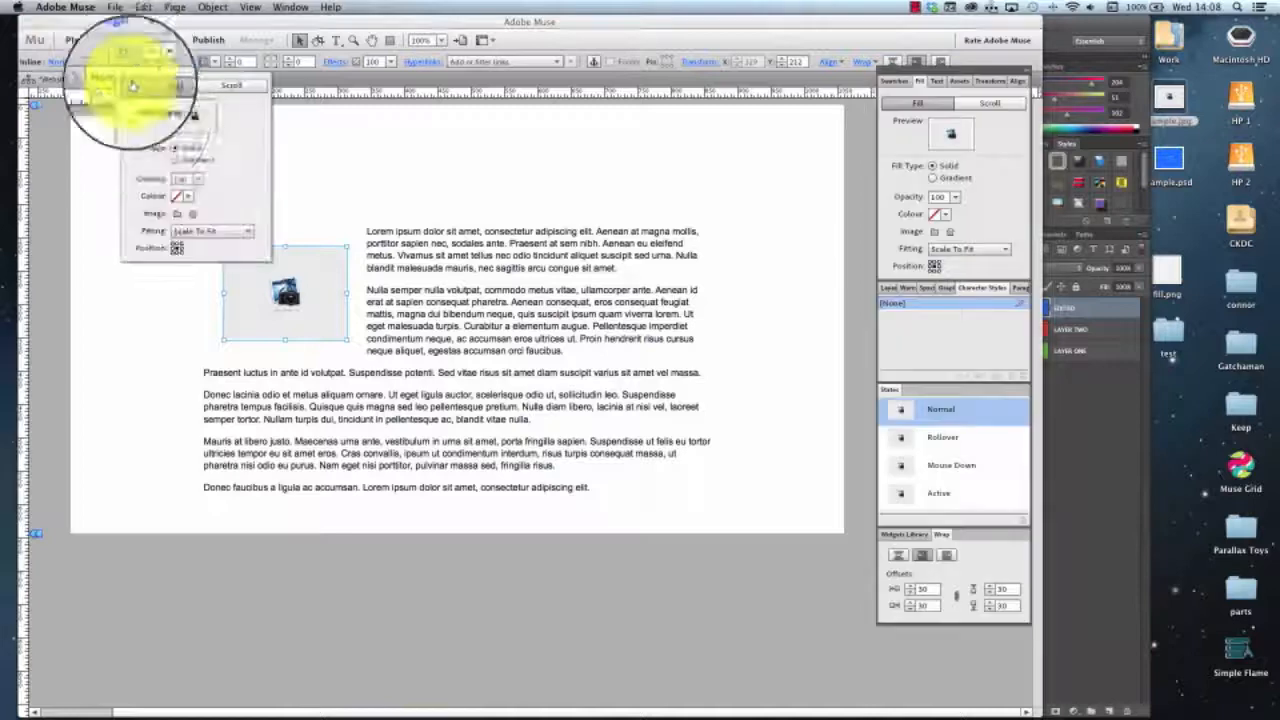
{"action": "left_click", "coordinate": [420, 202]}
{"action": "left_click", "coordinate": [800, 290]}
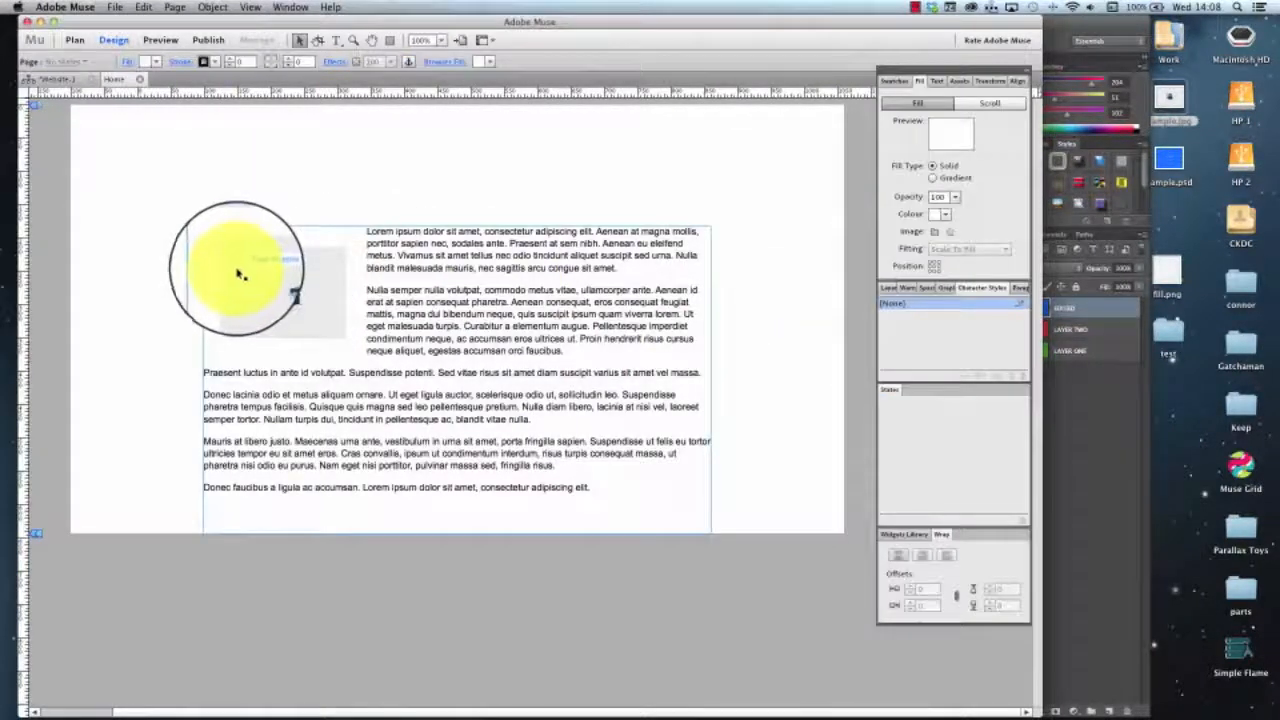
{"action": "left_click", "coordinate": [320, 272]}
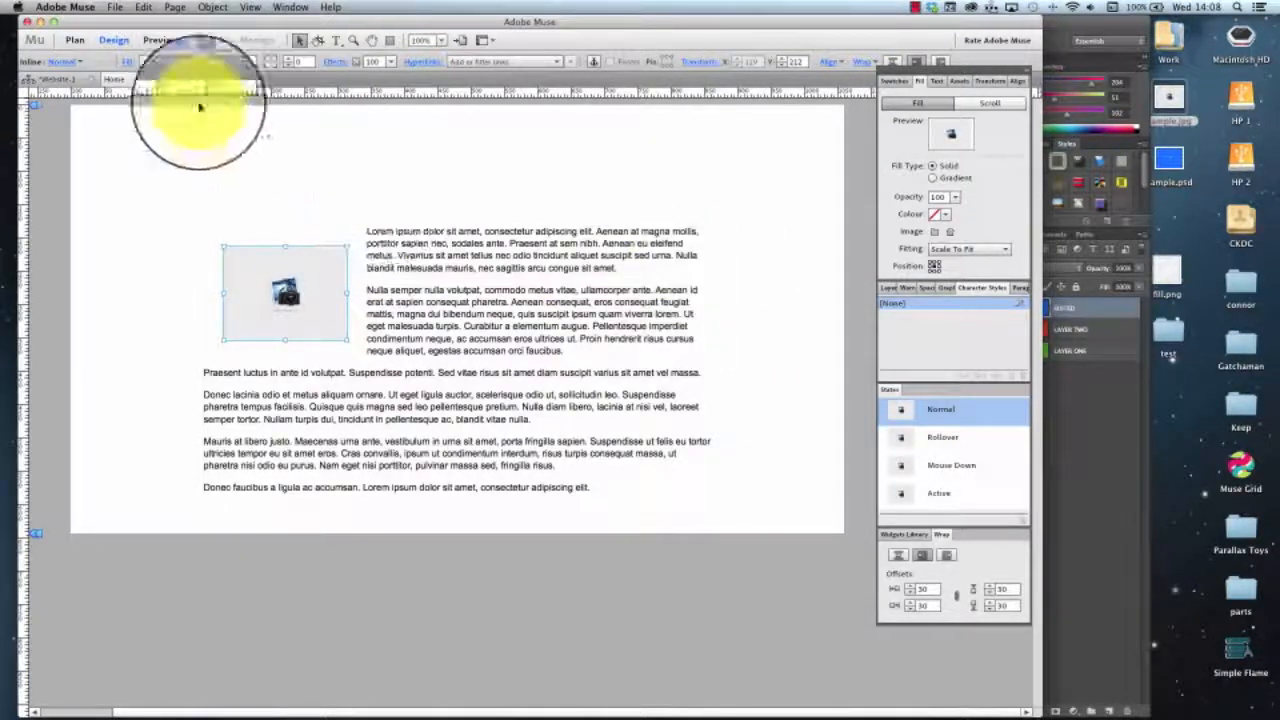
Preview the page in the browser and inspect the HTML and CSS of the image-filled inline rectangle.
{"action": "left_click", "coordinate": [115, 7]}
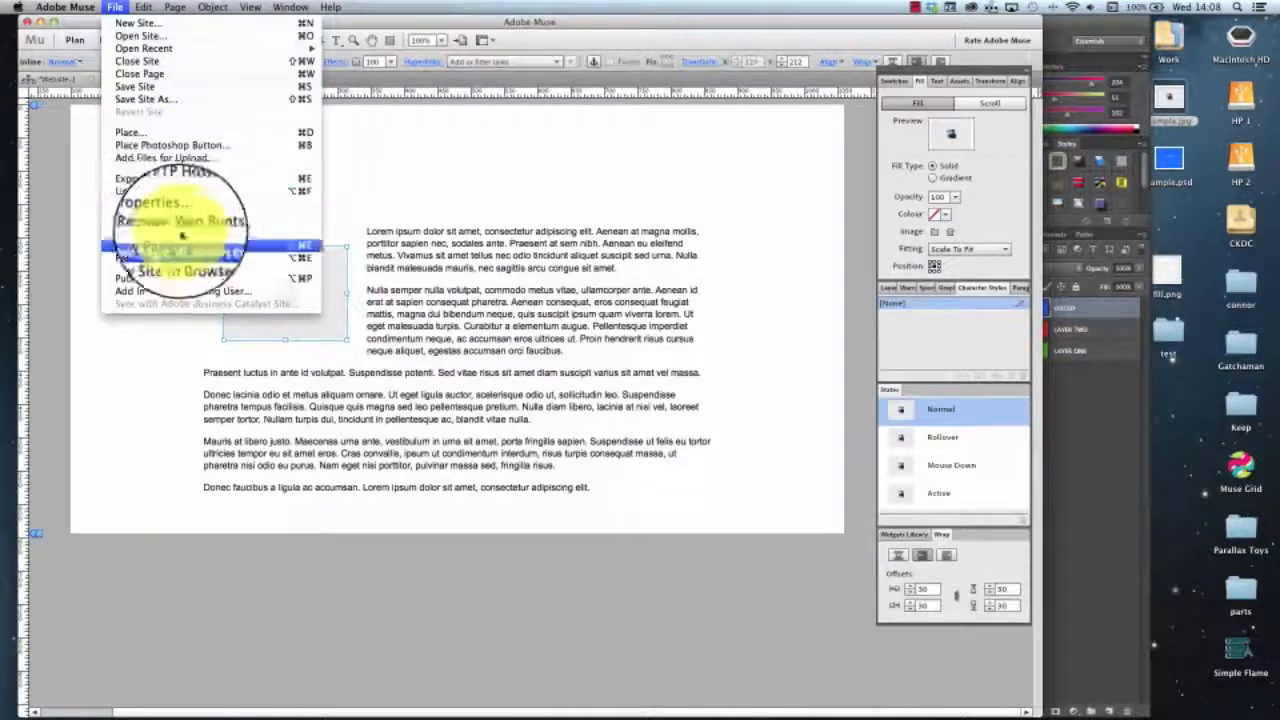
{"action": "left_click", "coordinate": [170, 247]}
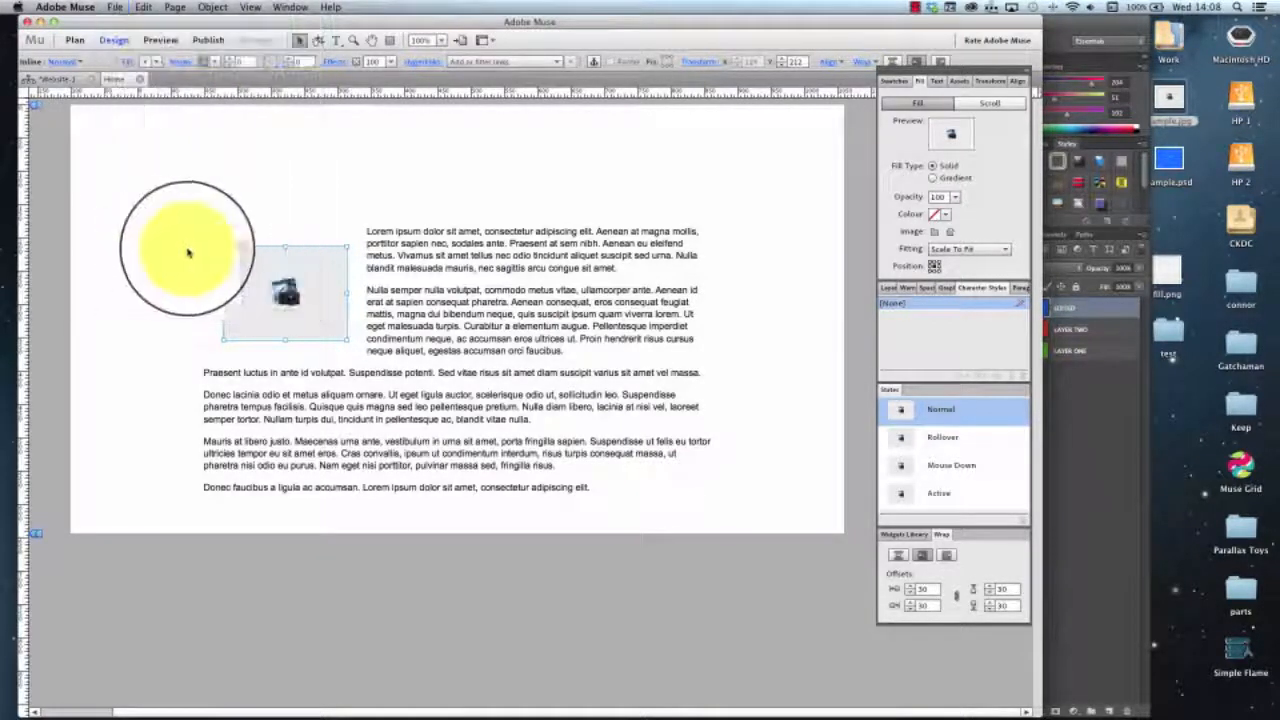
{"action": "right_click", "coordinate": [446, 240]}
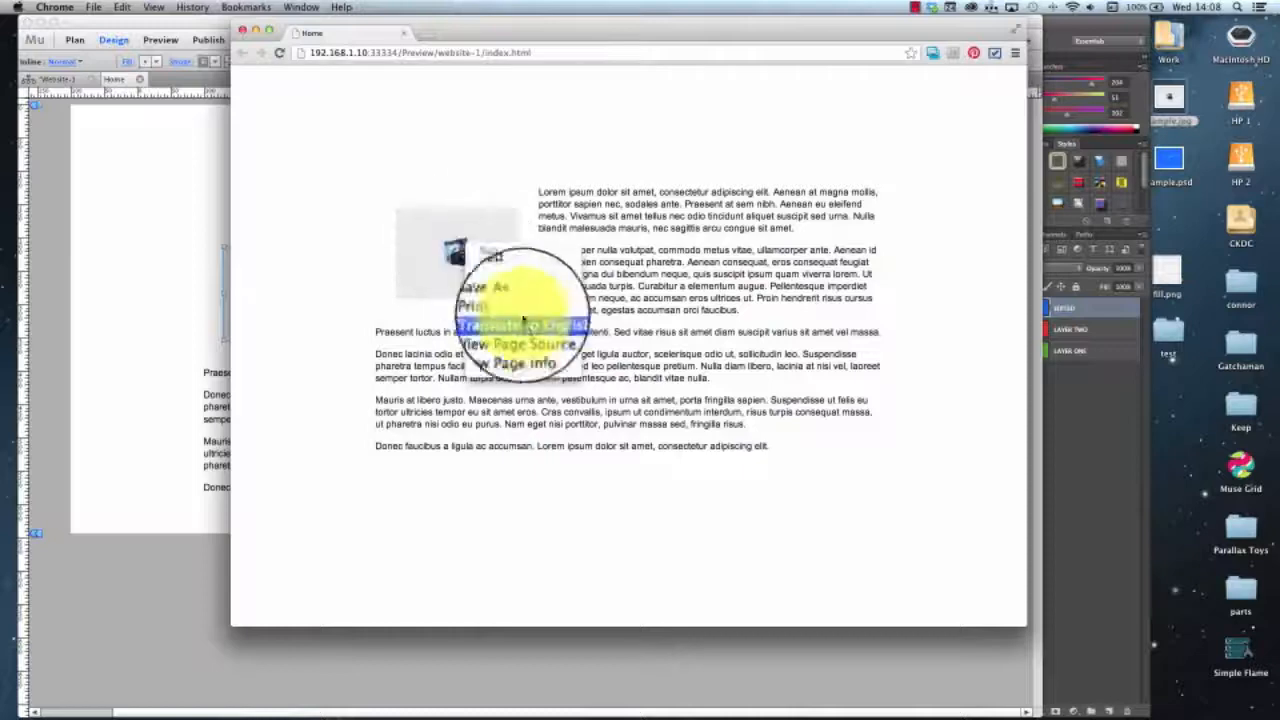
{"action": "left_click", "coordinate": [516, 367]}
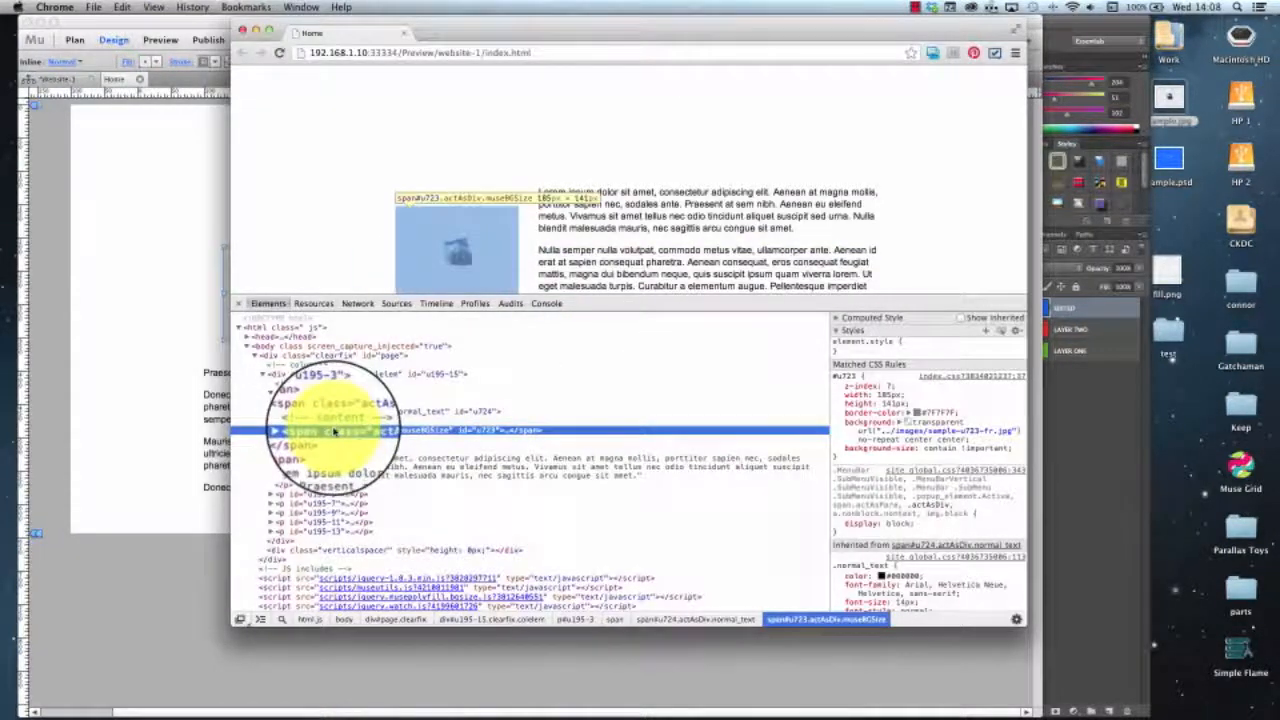
{"action": "left_click", "coordinate": [295, 431]}
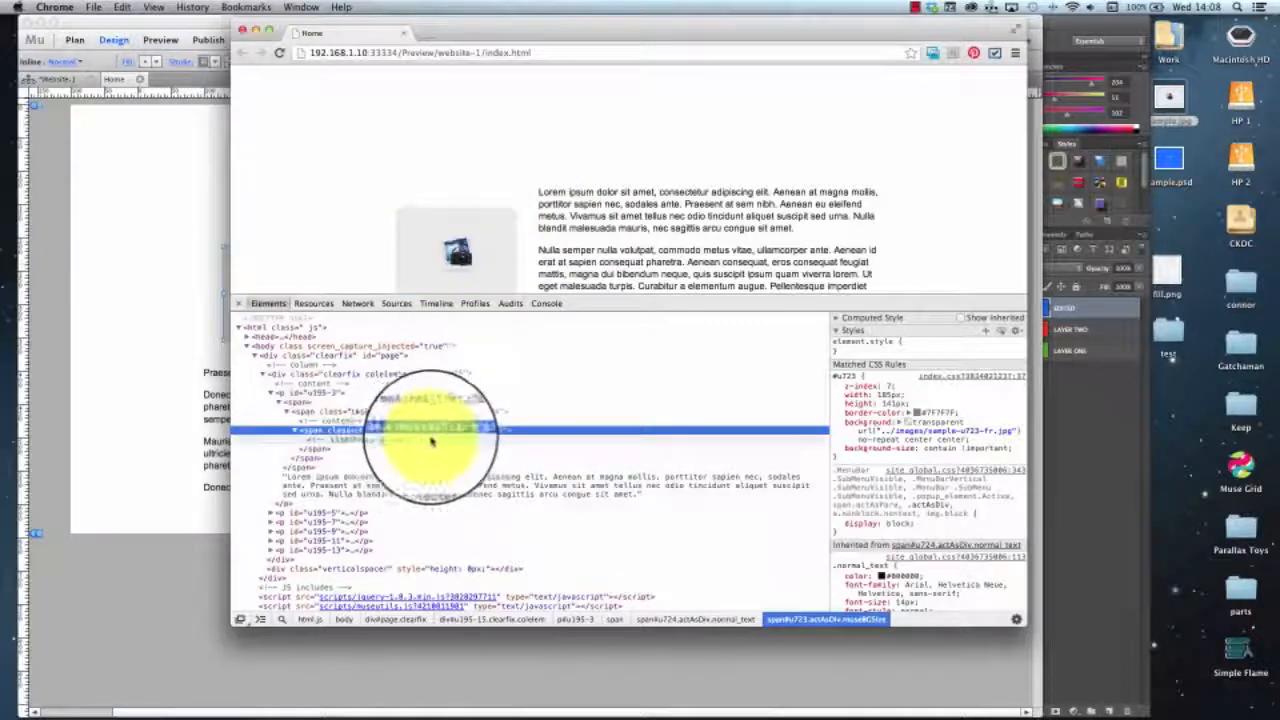
View the rectangle's background image sample-u723-fr.jpg on its own, close the inspector and return to Adobe Muse.
{"action": "right_click", "coordinate": [969, 436]}
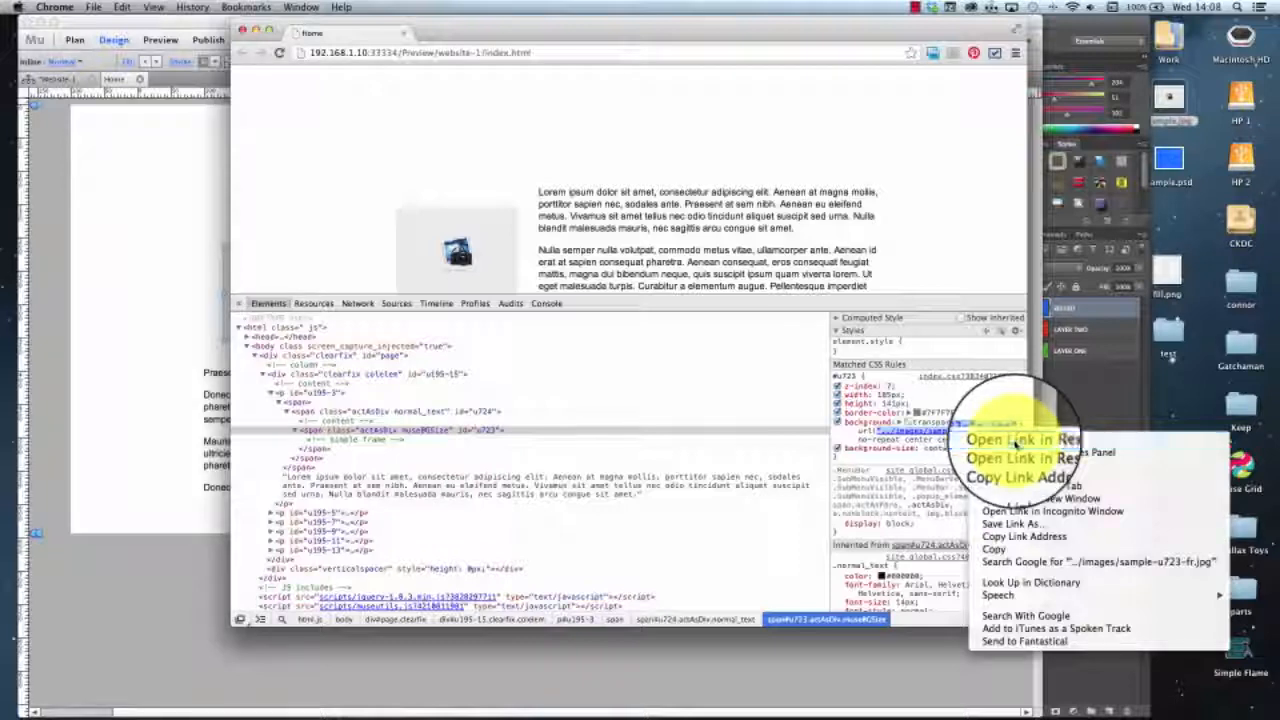
{"action": "left_click", "coordinate": [1015, 440]}
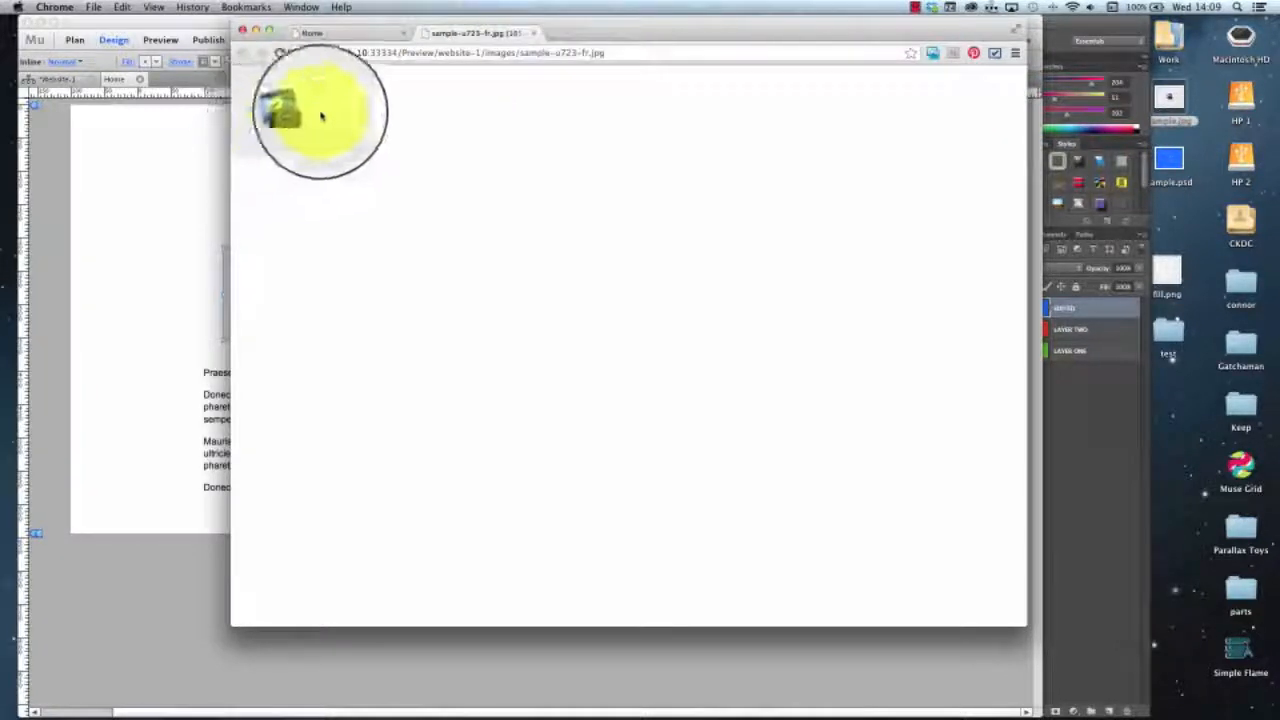
{"action": "left_click", "coordinate": [535, 36]}
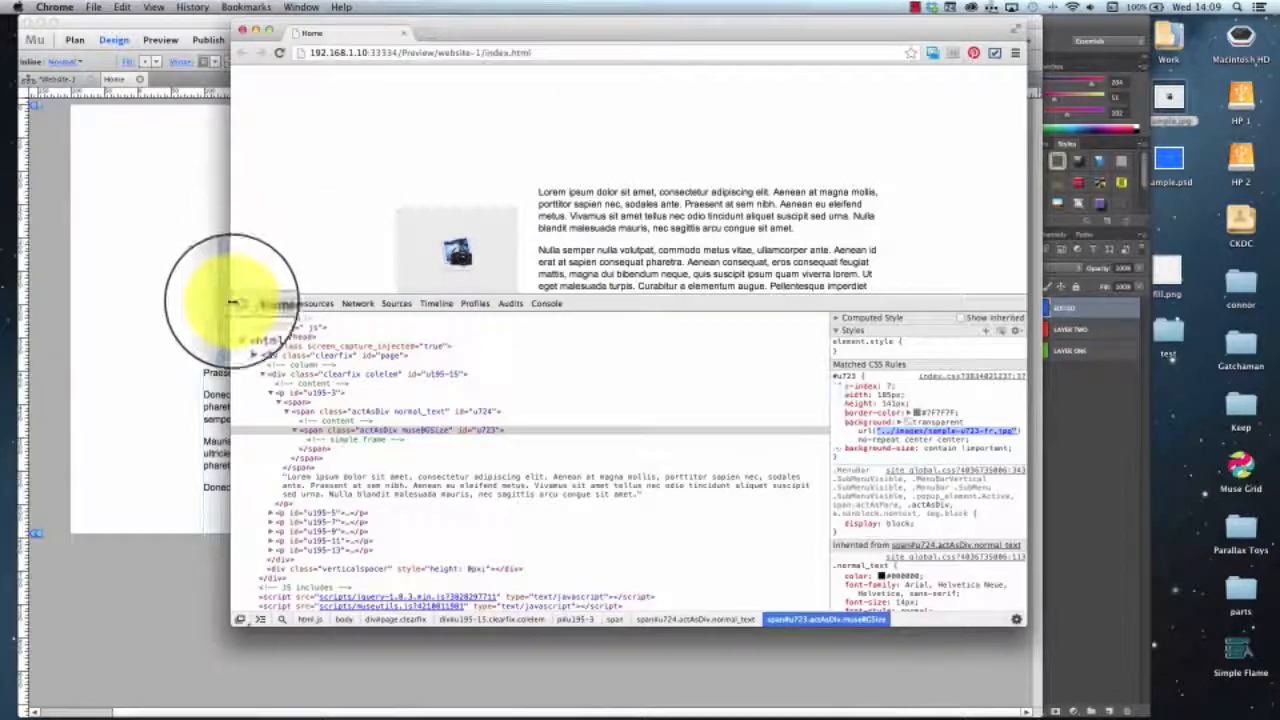
{"action": "left_click", "coordinate": [238, 304]}
{"action": "left_click", "coordinate": [144, 295]}
{"action": "left_click", "coordinate": [143, 294]}
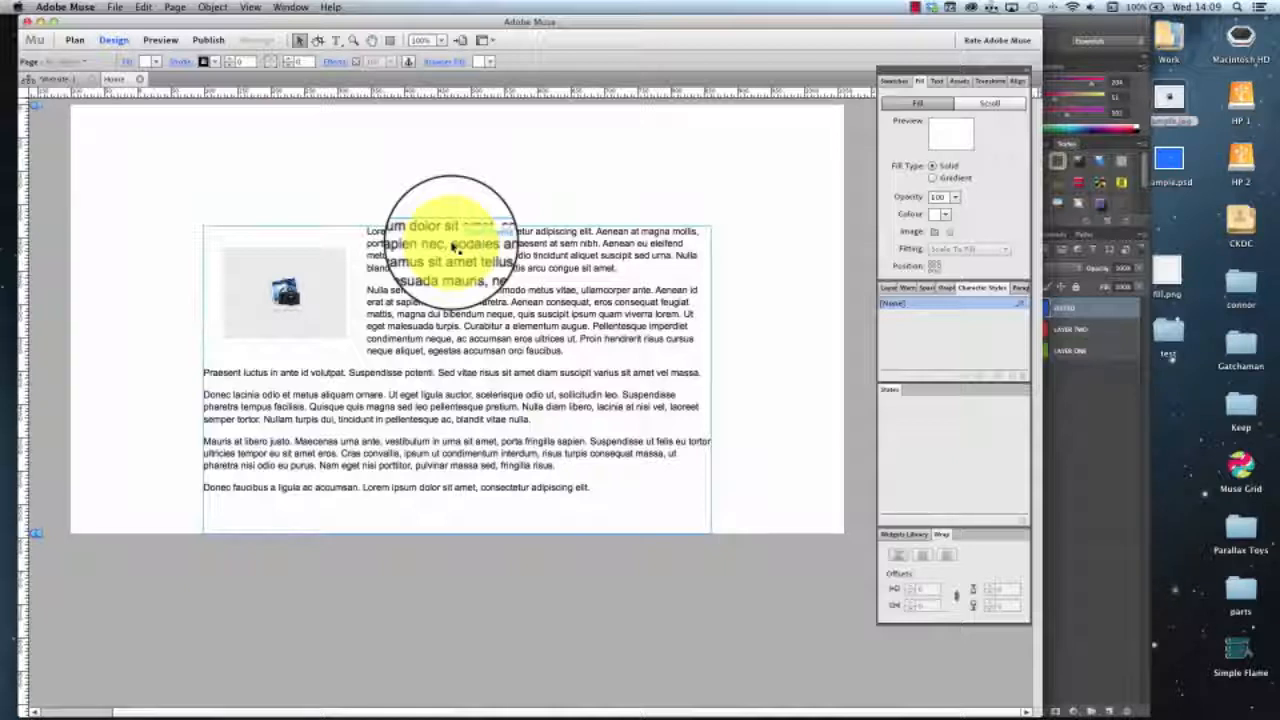
Delete the text frame with its inline rectangle and place sample.jpg from the desktop on the page, centred horizontally.
{"action": "left_click", "coordinate": [1170, 98]}
{"action": "left_click", "coordinate": [462, 314]}
{"action": "key", "text": "Delete"}
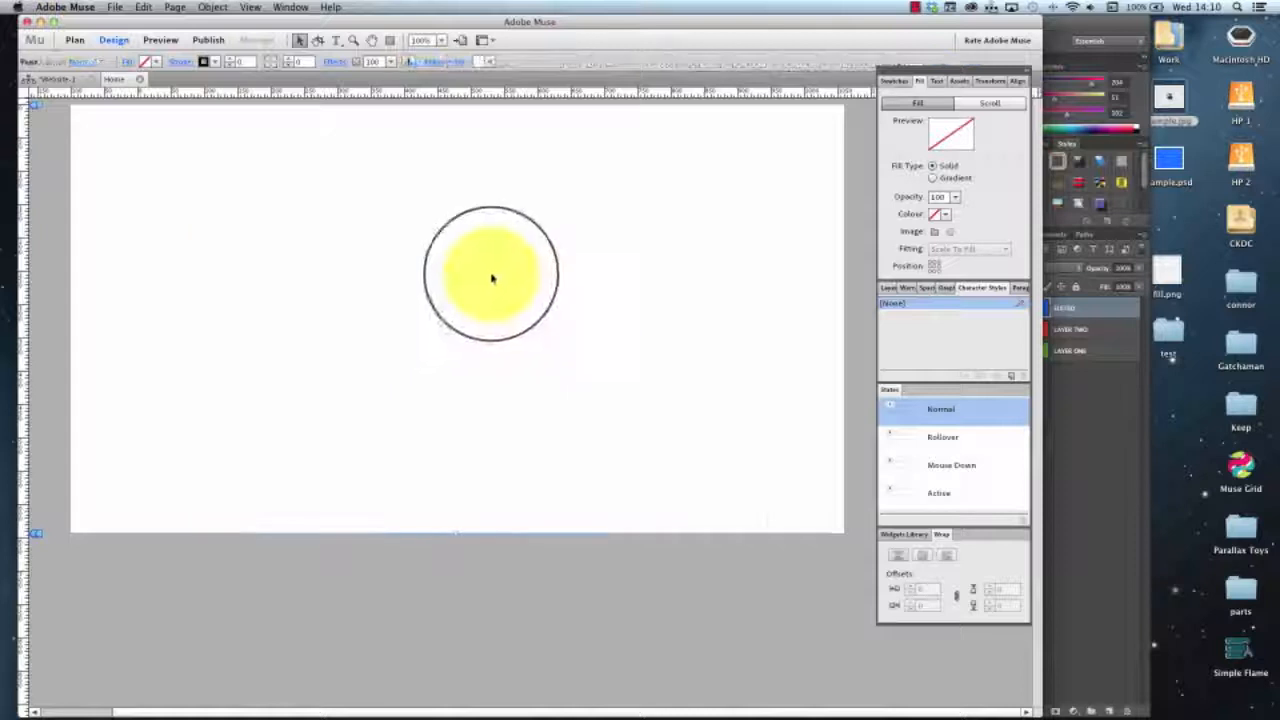
{"action": "left_click_drag", "start_coordinate": [1167, 97], "coordinate": [280, 194]}
{"action": "left_click", "coordinate": [175, 172]}
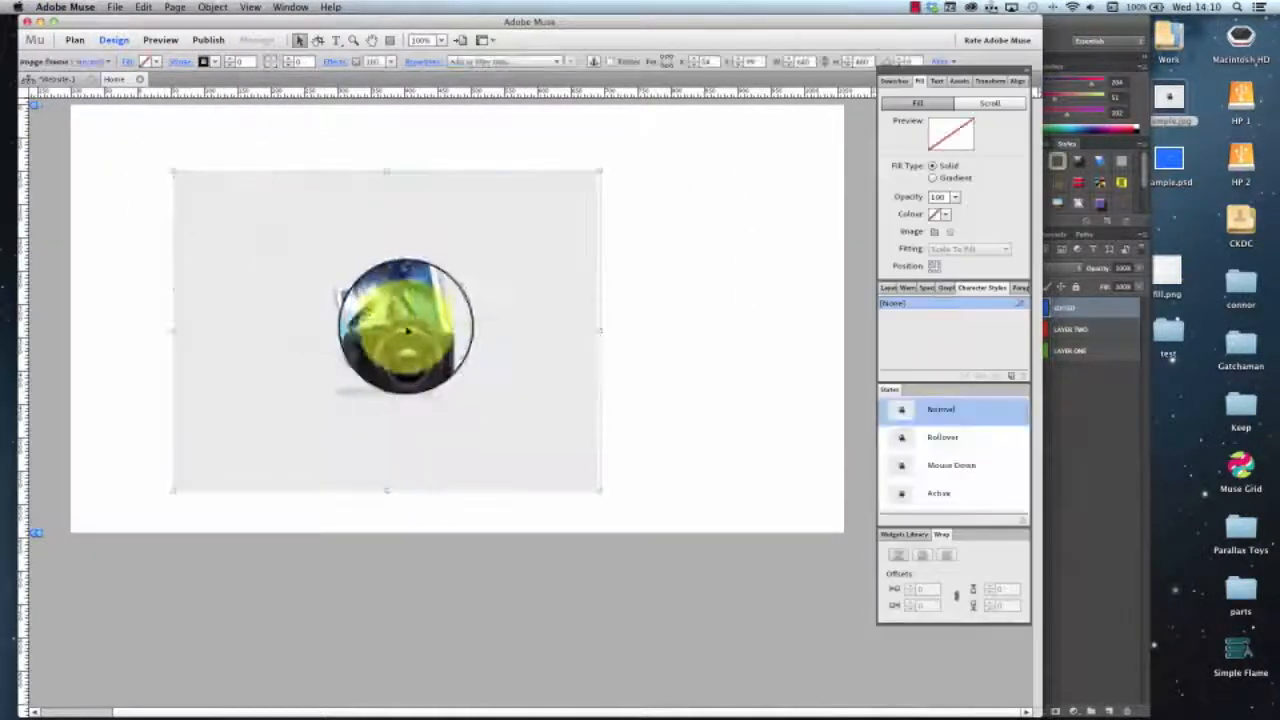
{"action": "left_click_drag", "start_coordinate": [257, 320], "coordinate": [329, 294]}
Examine the placed image's properties for tooltip and alternative text, and its other context options, without changing anything.
{"action": "right_click", "coordinate": [466, 286]}
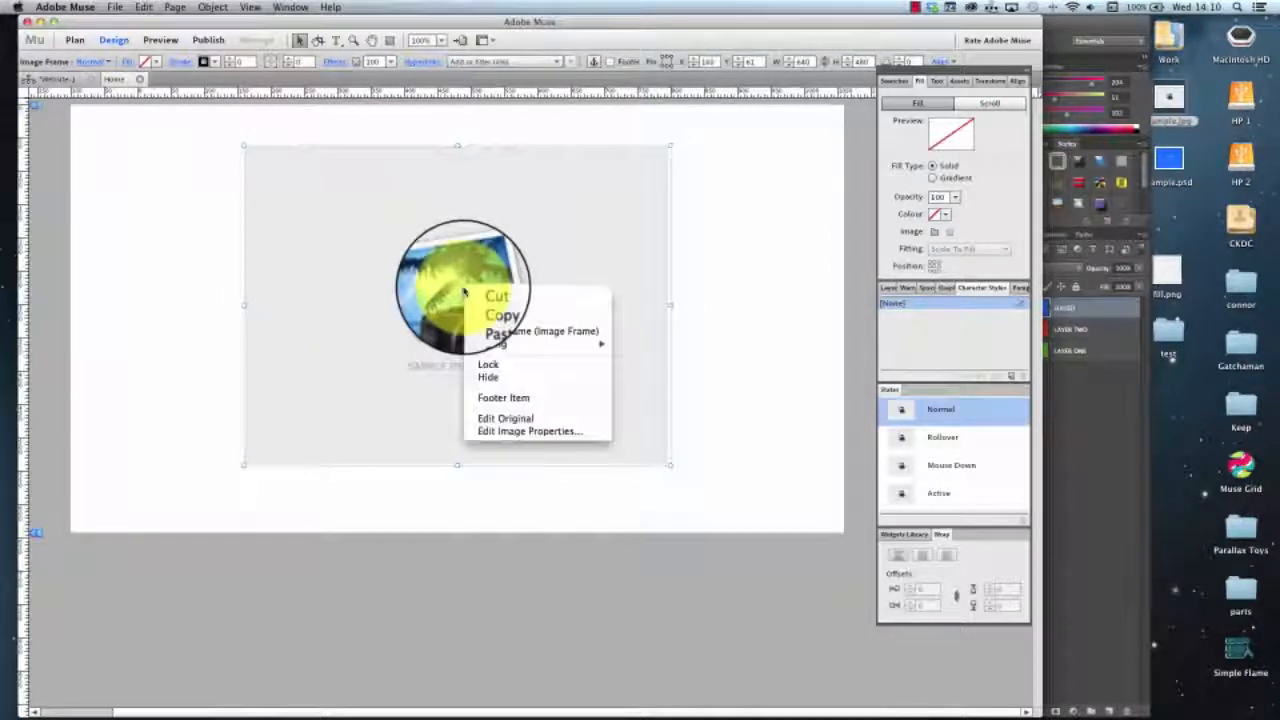
{"action": "left_click", "coordinate": [535, 434]}
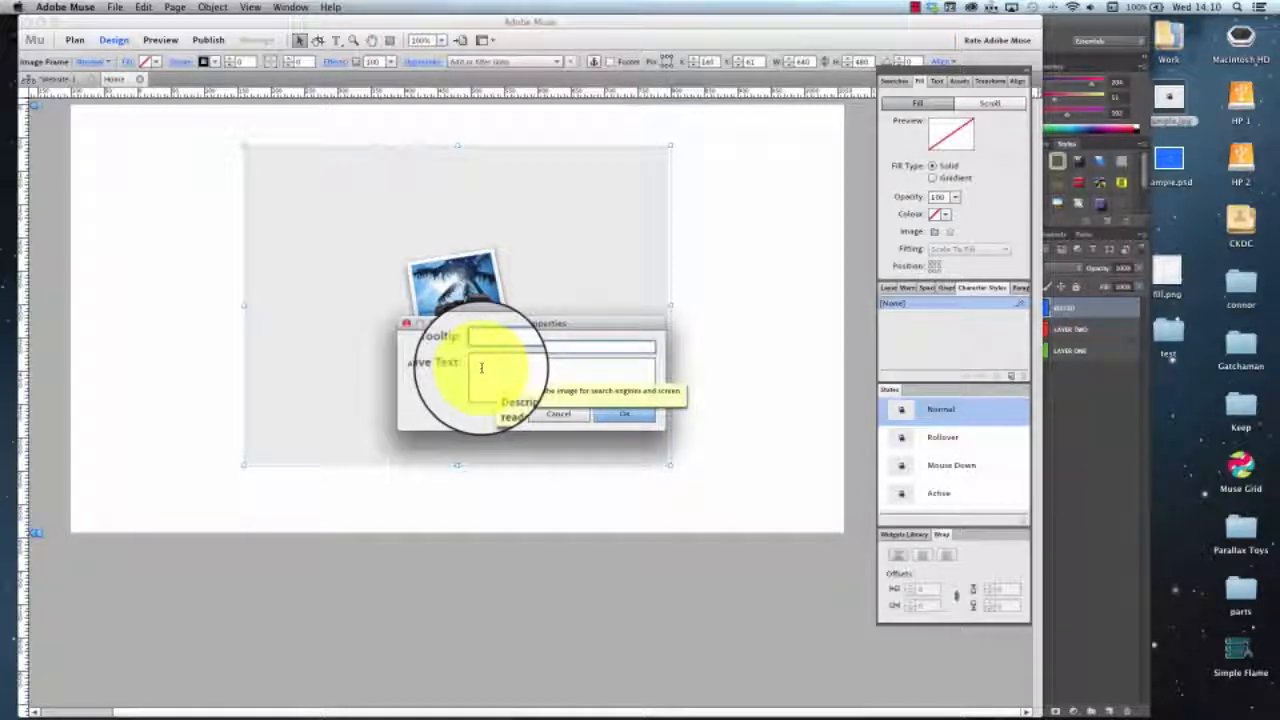
{"action": "left_click", "coordinate": [602, 412]}
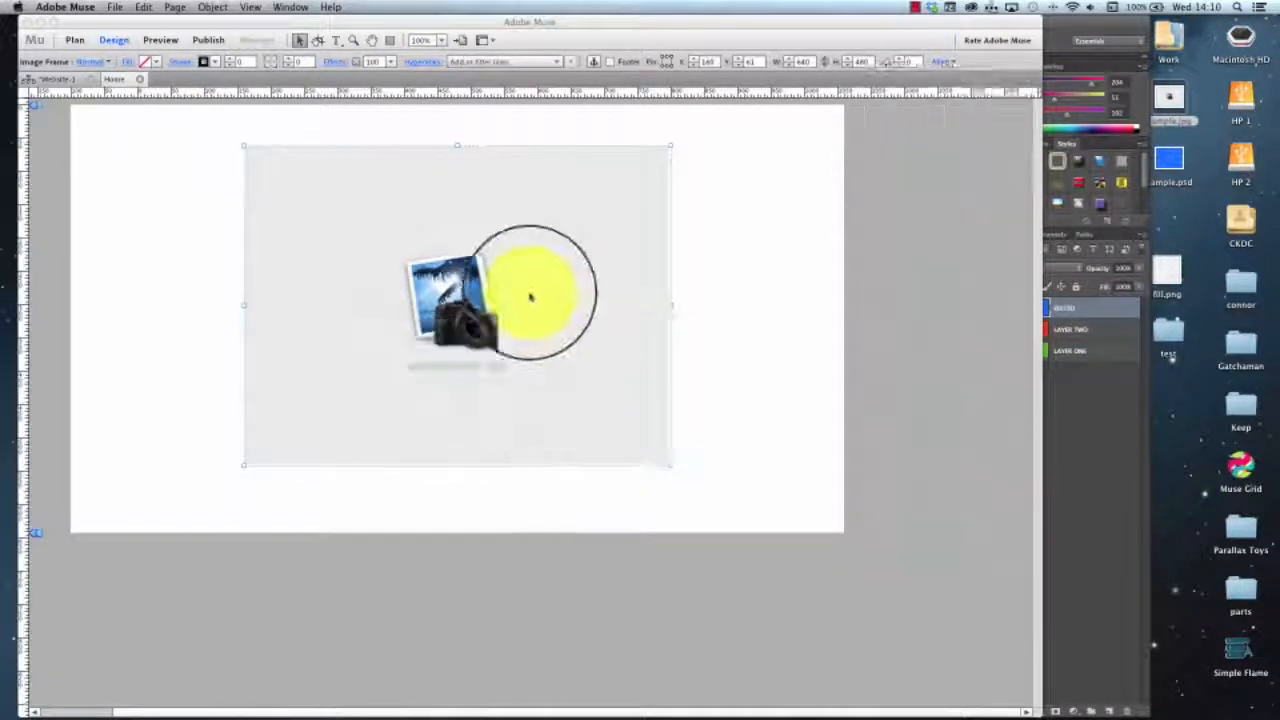
{"action": "right_click", "coordinate": [531, 286]}
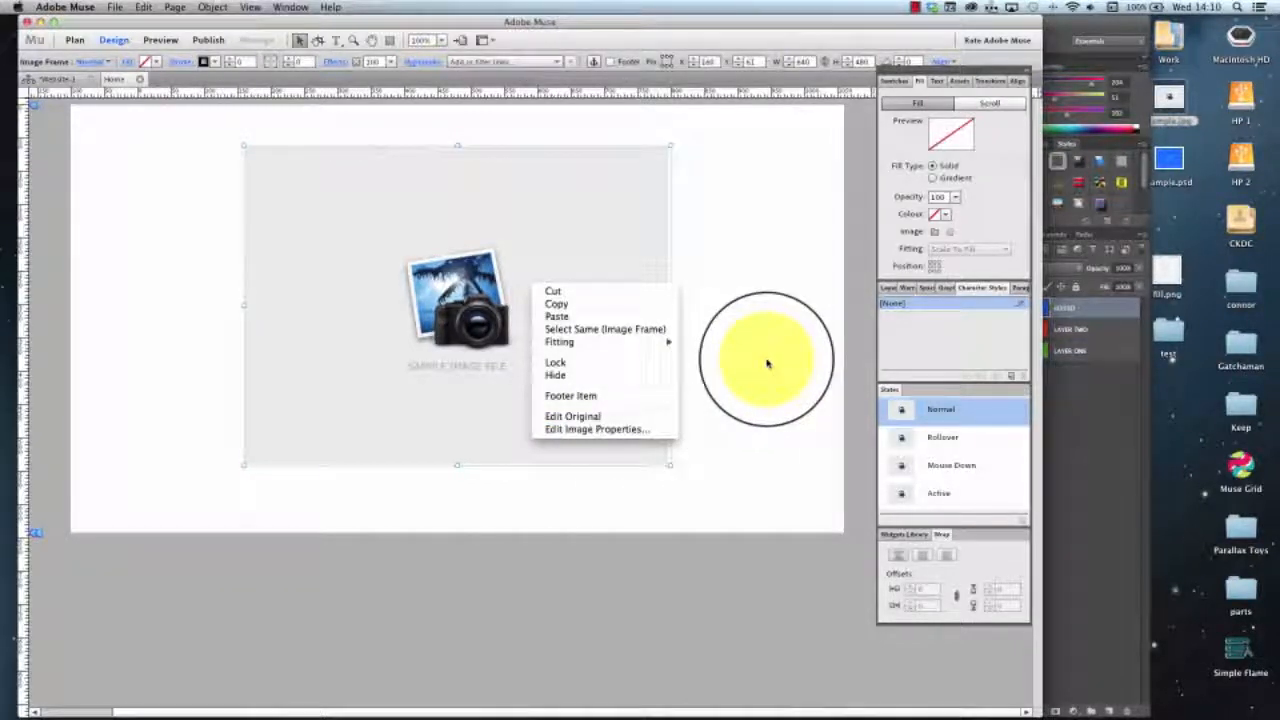
{"action": "left_click", "coordinate": [767, 364]}
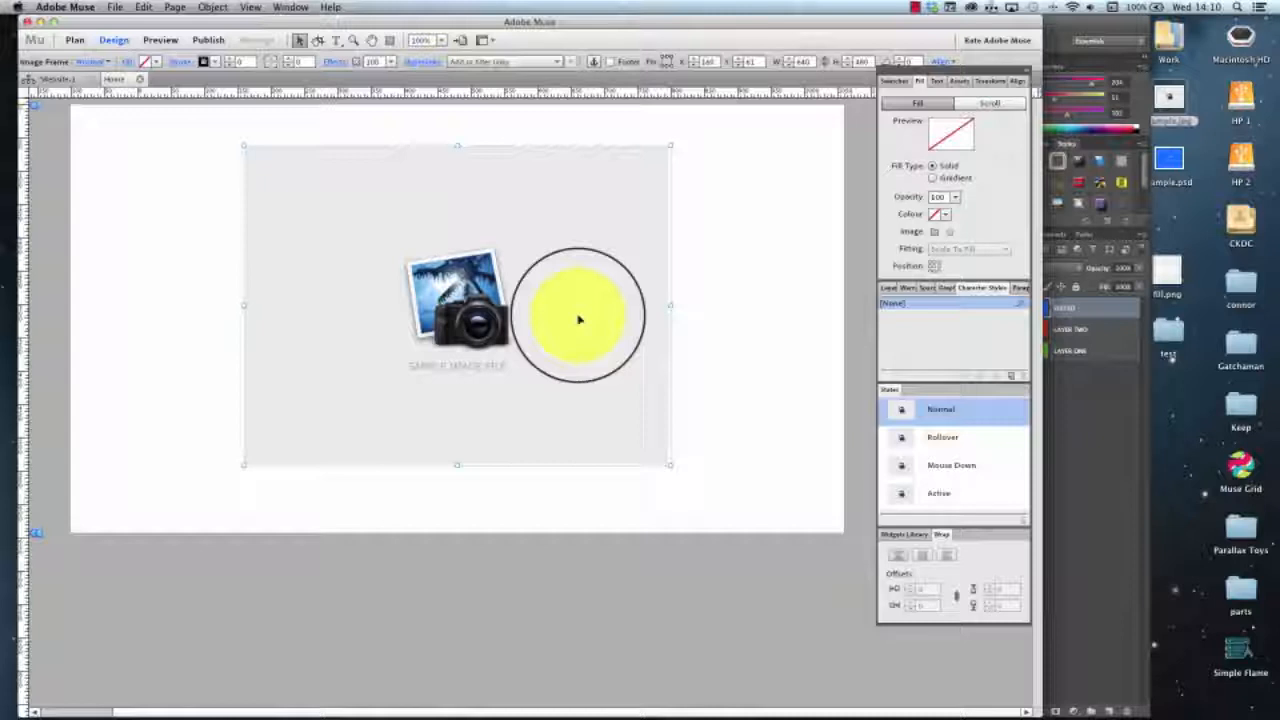
{"action": "right_click", "coordinate": [618, 368]}
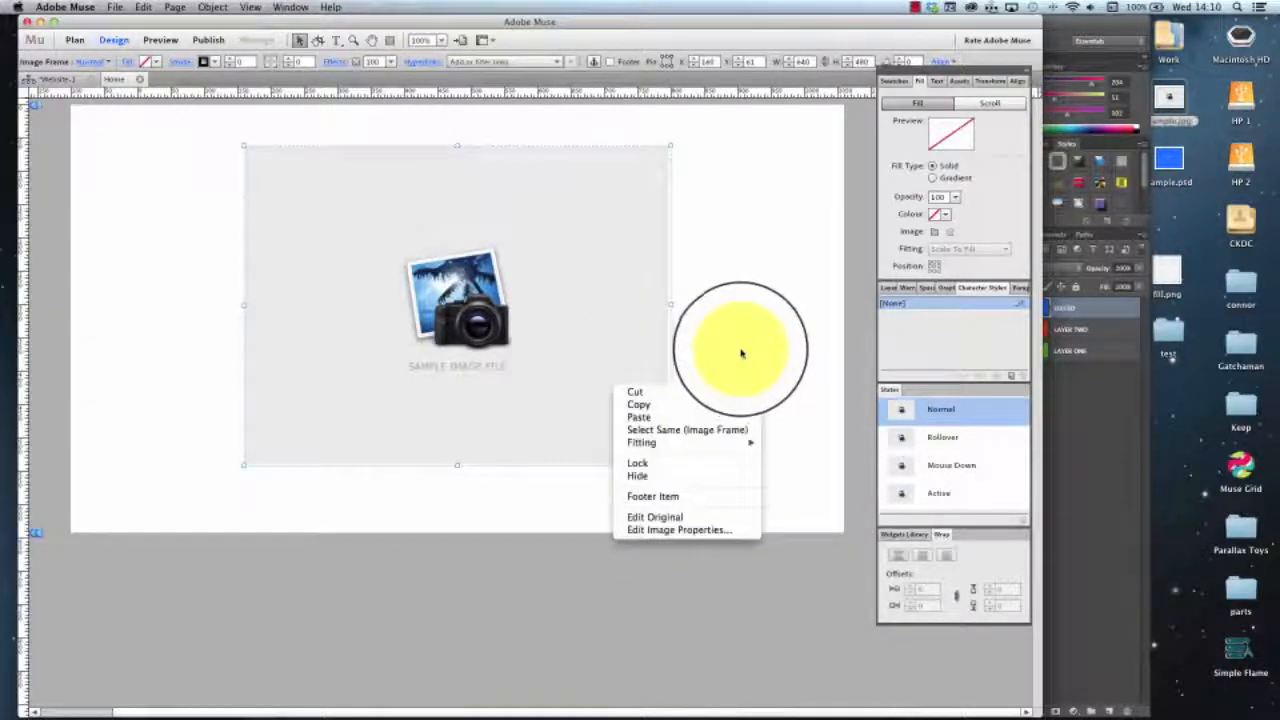
{"action": "left_click", "coordinate": [379, 194]}
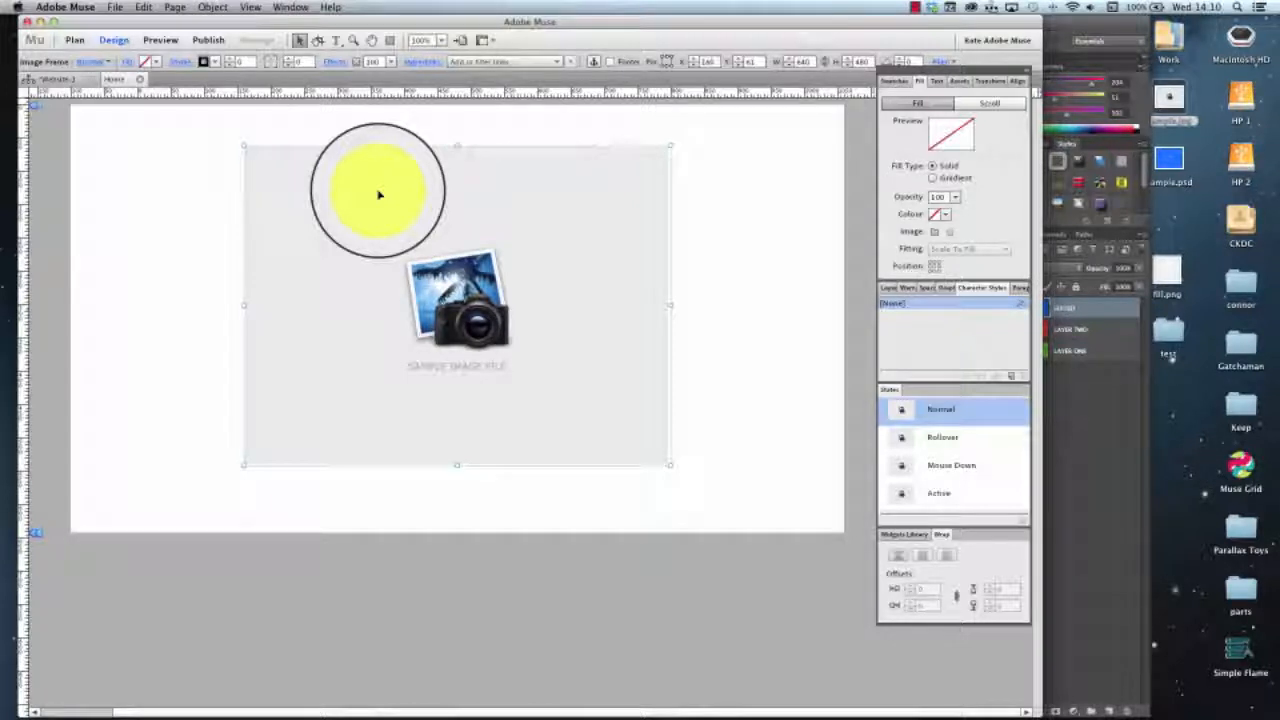
{"action": "left_click_drag", "start_coordinate": [379, 194], "coordinate": [456, 215]}
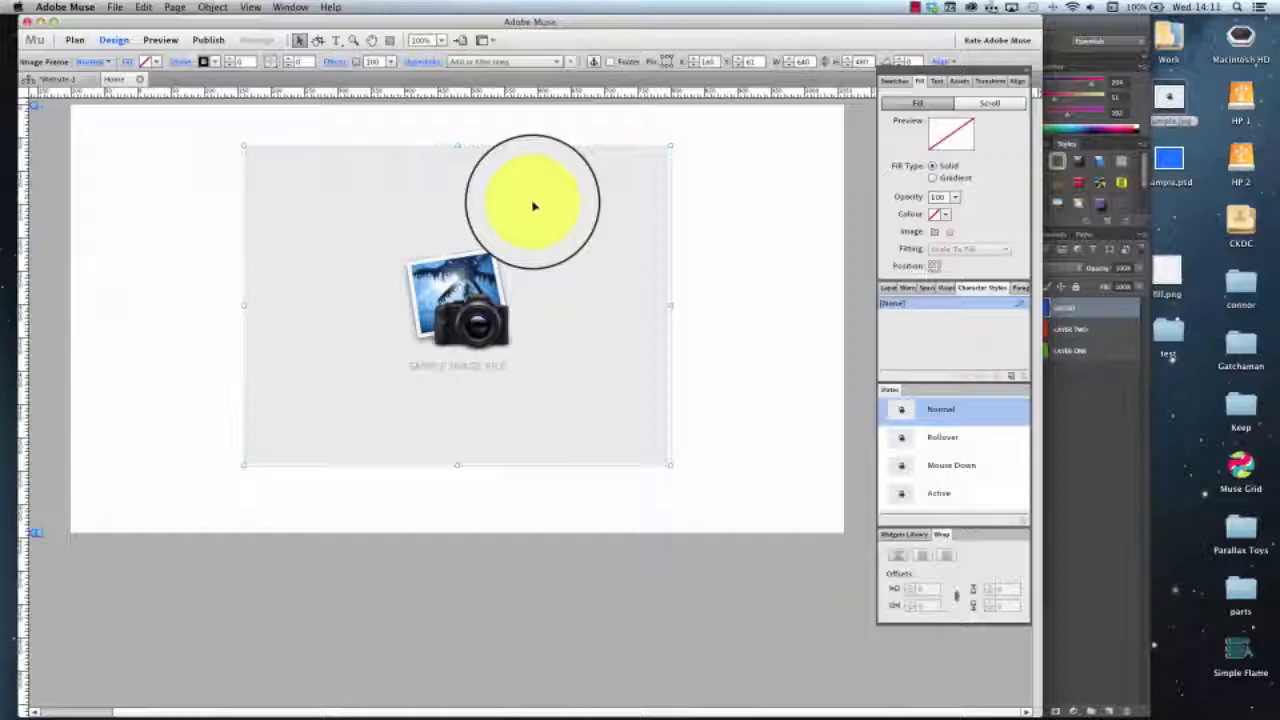
{"action": "left_click", "coordinate": [915, 8]}
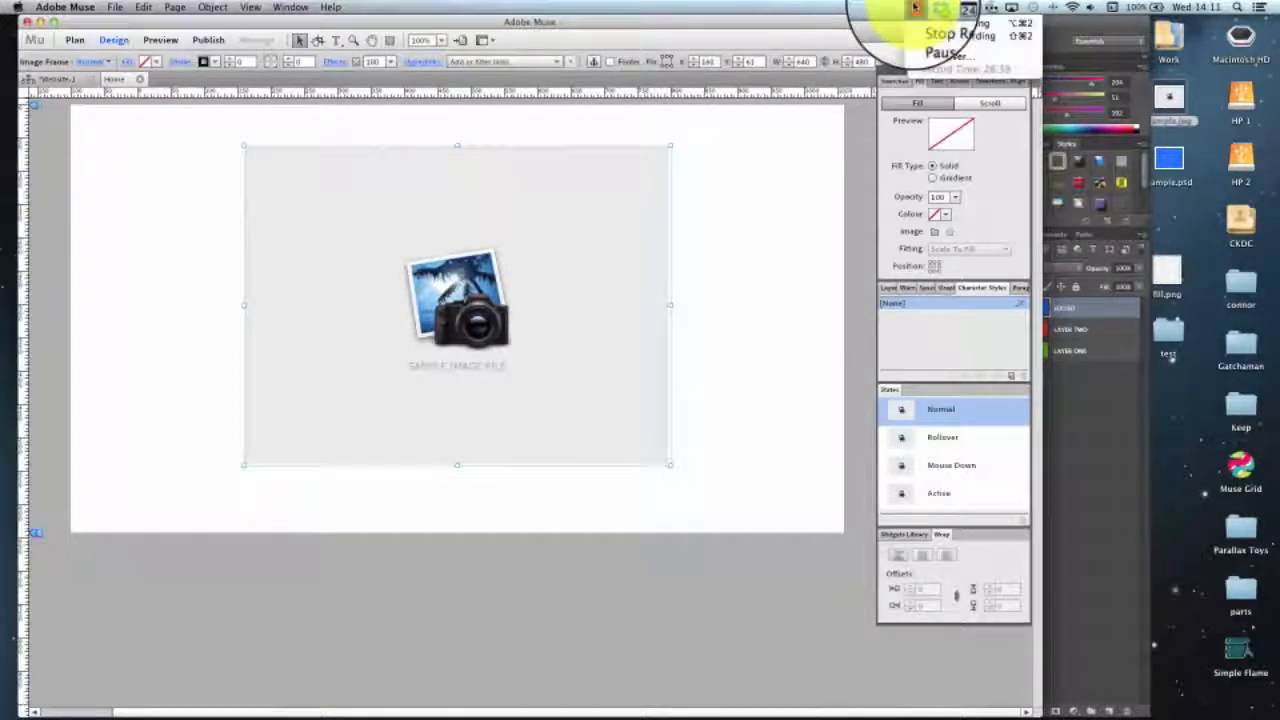